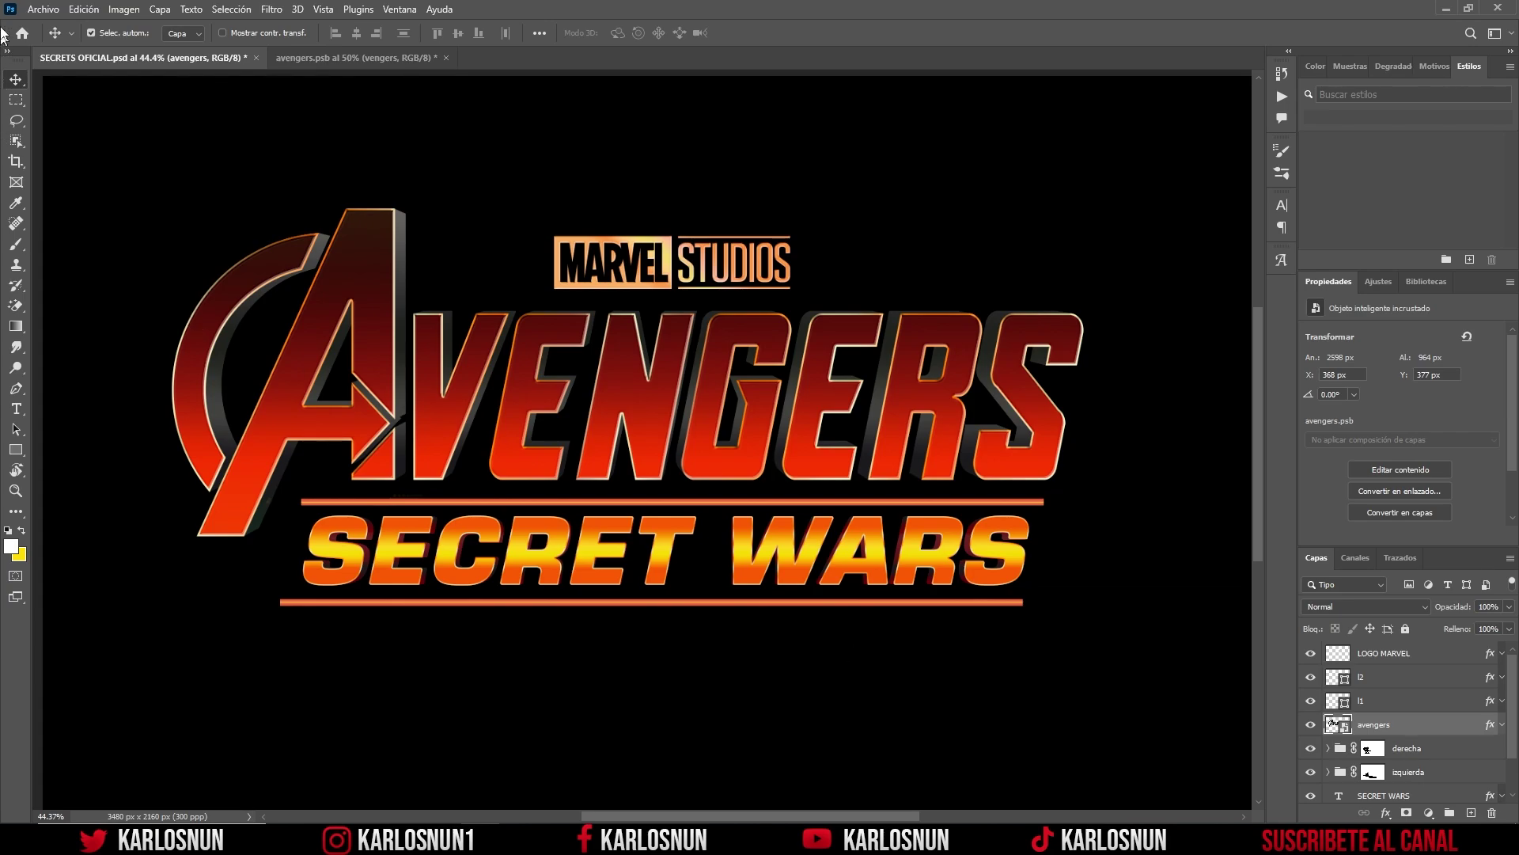
Step: Create a new document from the 3840 × 2160 px, 300 ppi preset
{"action": "left_click", "coordinate": [44, 9]}
{"action": "left_click", "coordinate": [55, 26]}
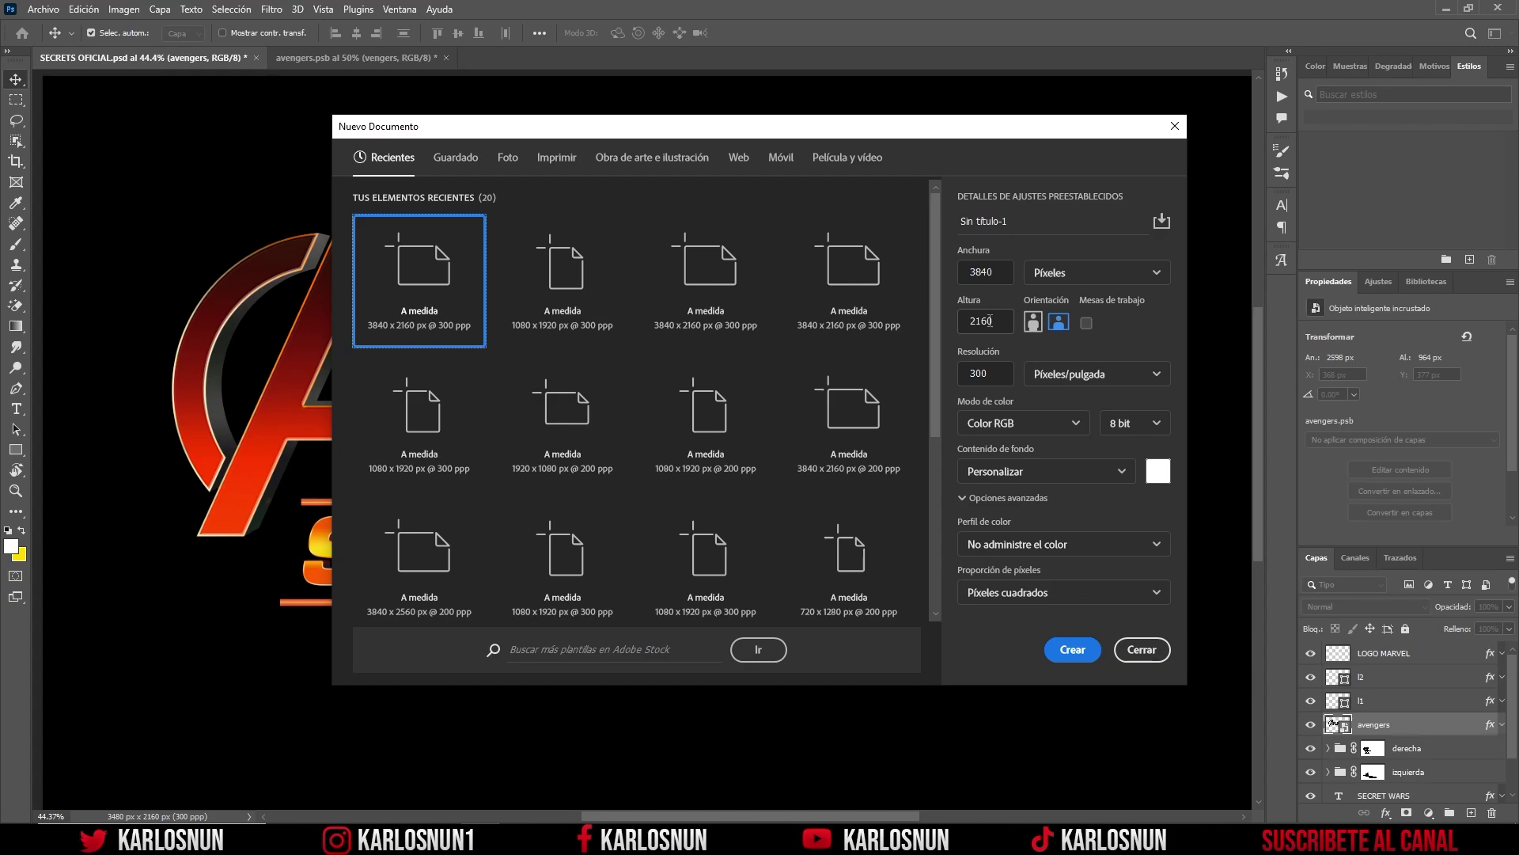
{"action": "mouse_move", "coordinate": [1001, 275]}
{"action": "left_mouse_down"}
{"action": "mouse_move", "coordinate": [969, 281]}
{"action": "mouse_move", "coordinate": [967, 325]}
{"action": "left_mouse_up"}
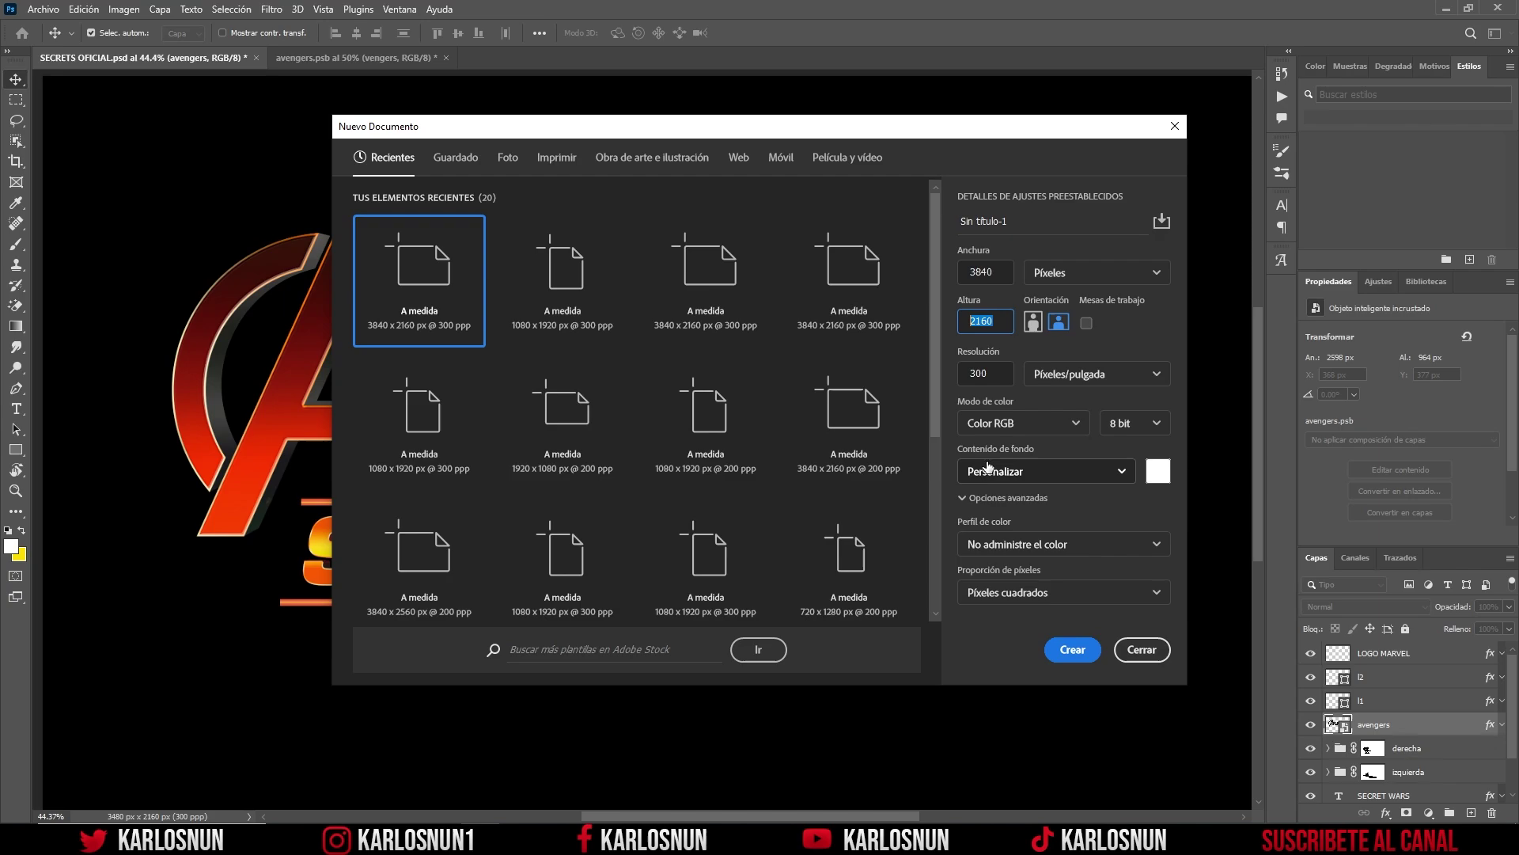
{"action": "left_click", "coordinate": [1074, 651]}
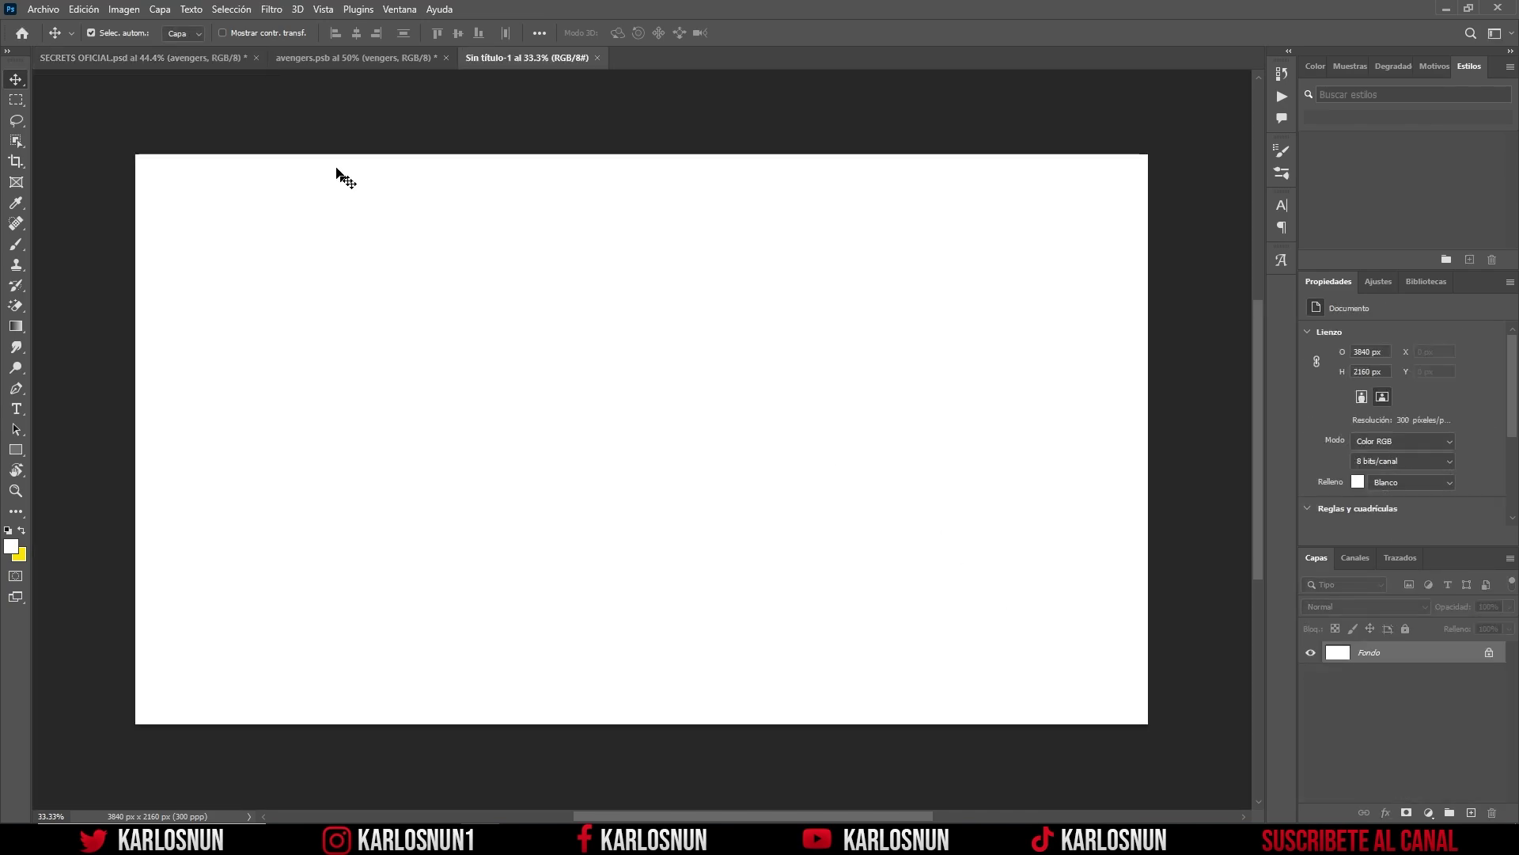
Step: Check the finished logo reference, then return to the blank canvas
{"action": "left_click", "coordinate": [163, 59]}
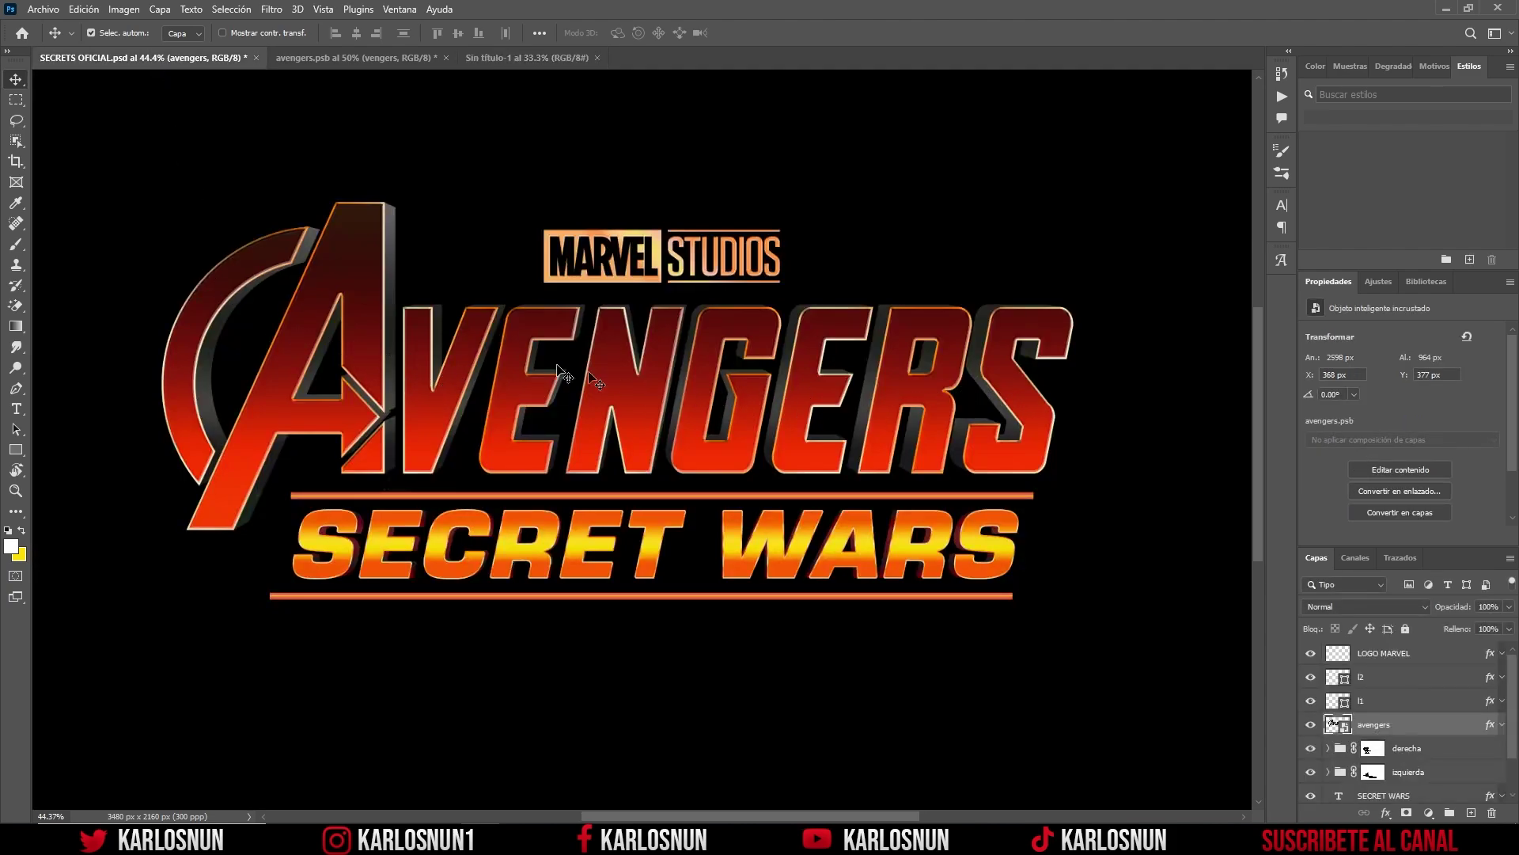
{"action": "left_click", "coordinate": [509, 57]}
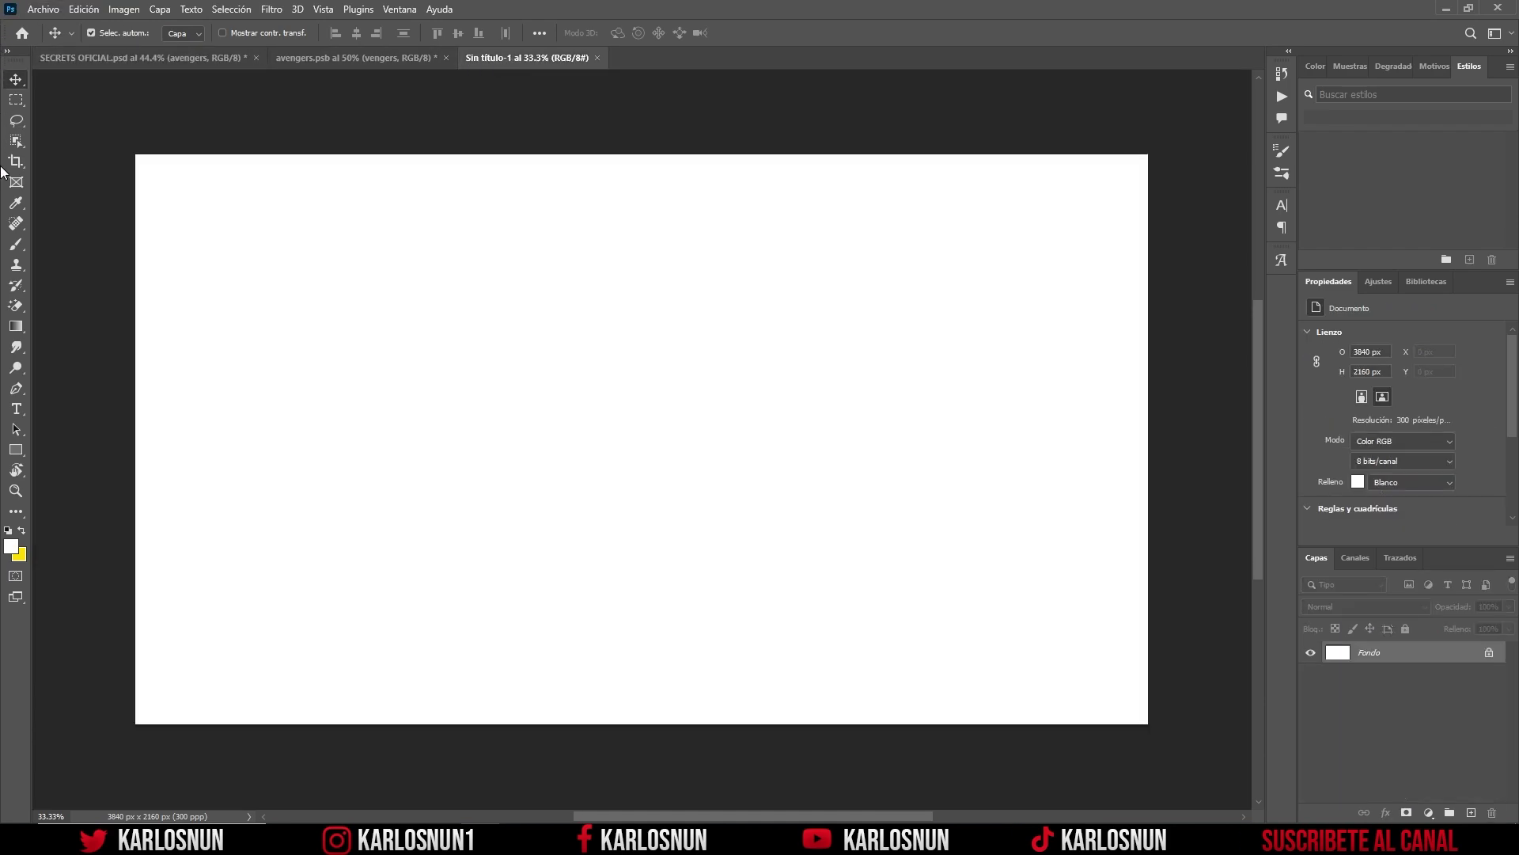
{"action": "left_click", "coordinate": [16, 408]}
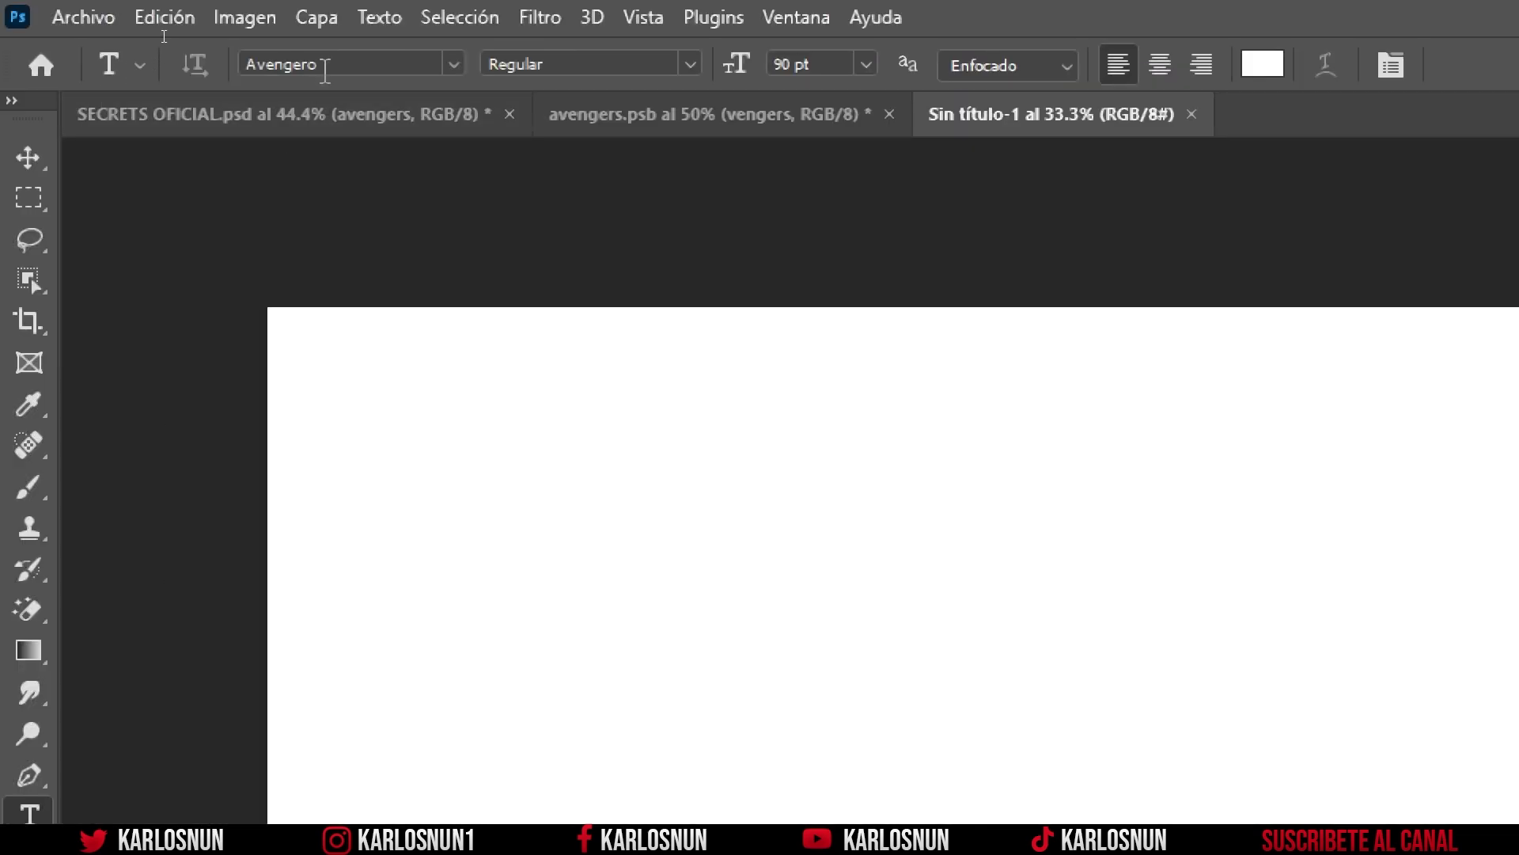
Step: Keep Avengero 90 pt, set the text colour to black #000000, and adjust Character panel values
{"action": "left_click", "coordinate": [324, 64]}
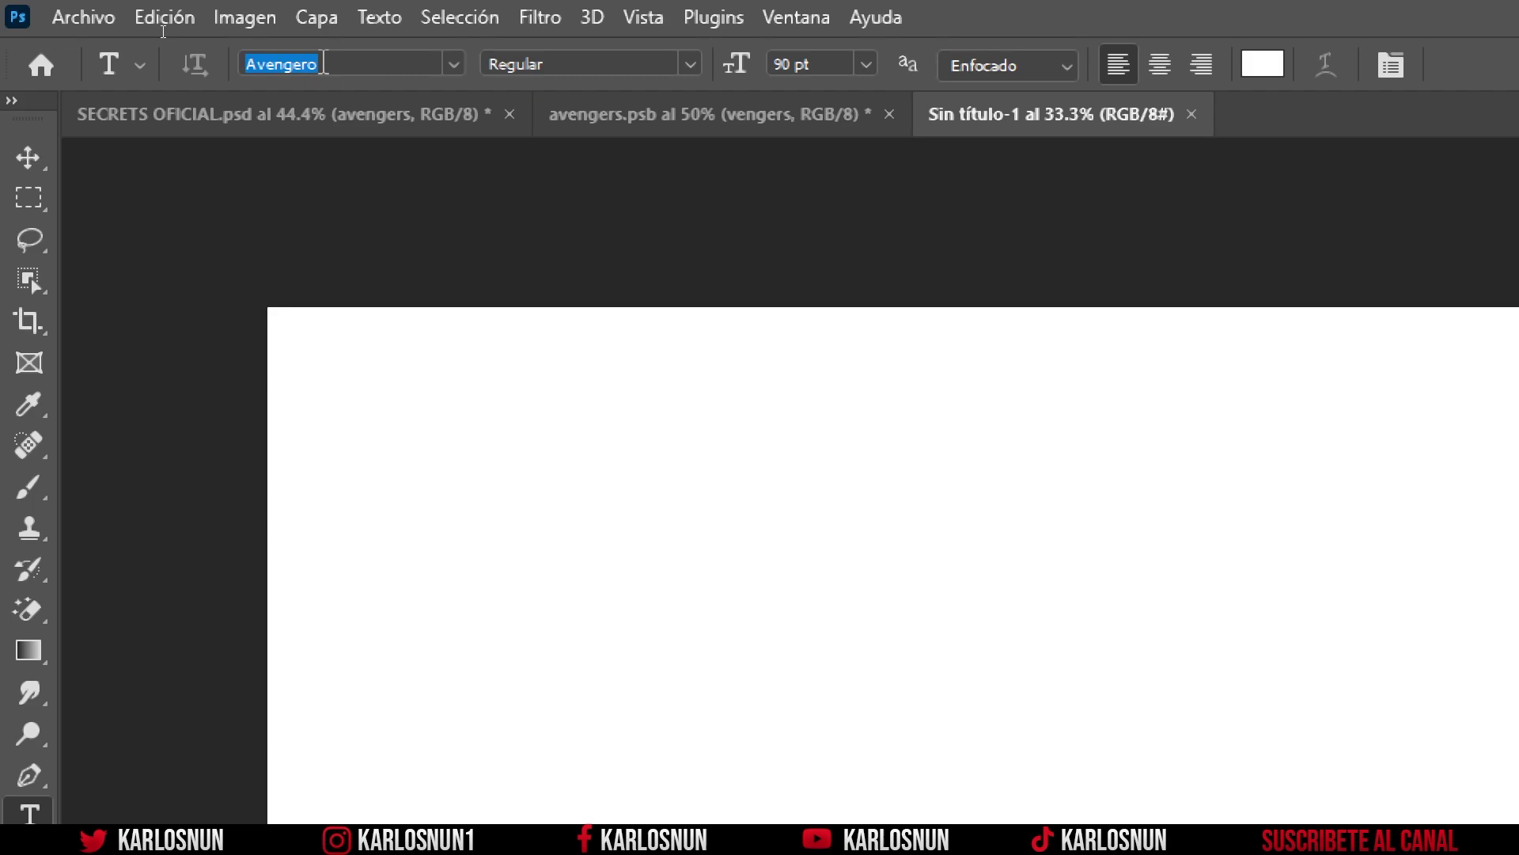
{"action": "left_click", "coordinate": [246, 63]}
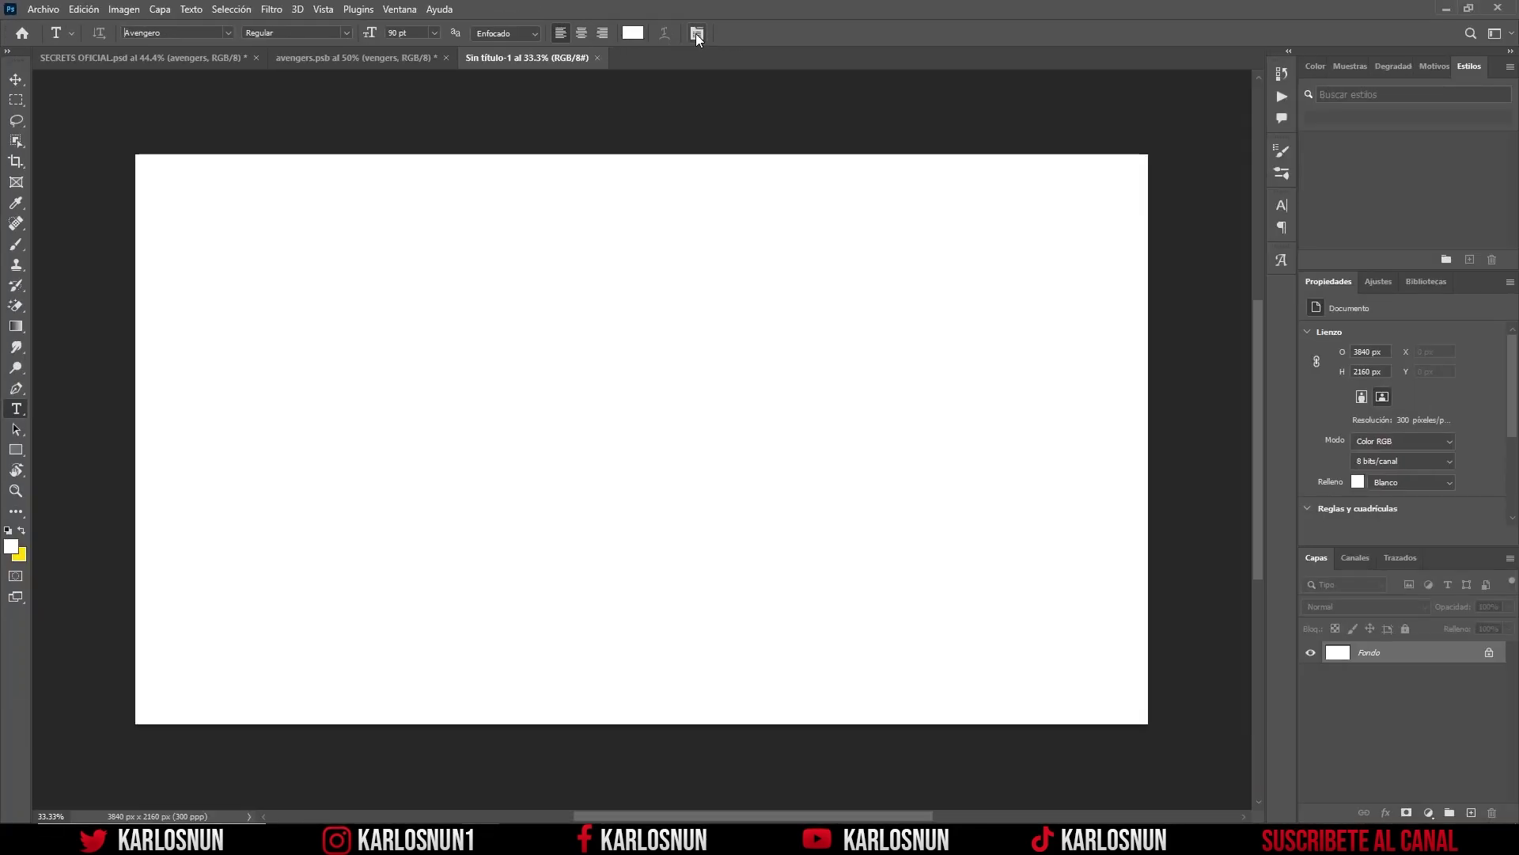
{"action": "left_click", "coordinate": [639, 36]}
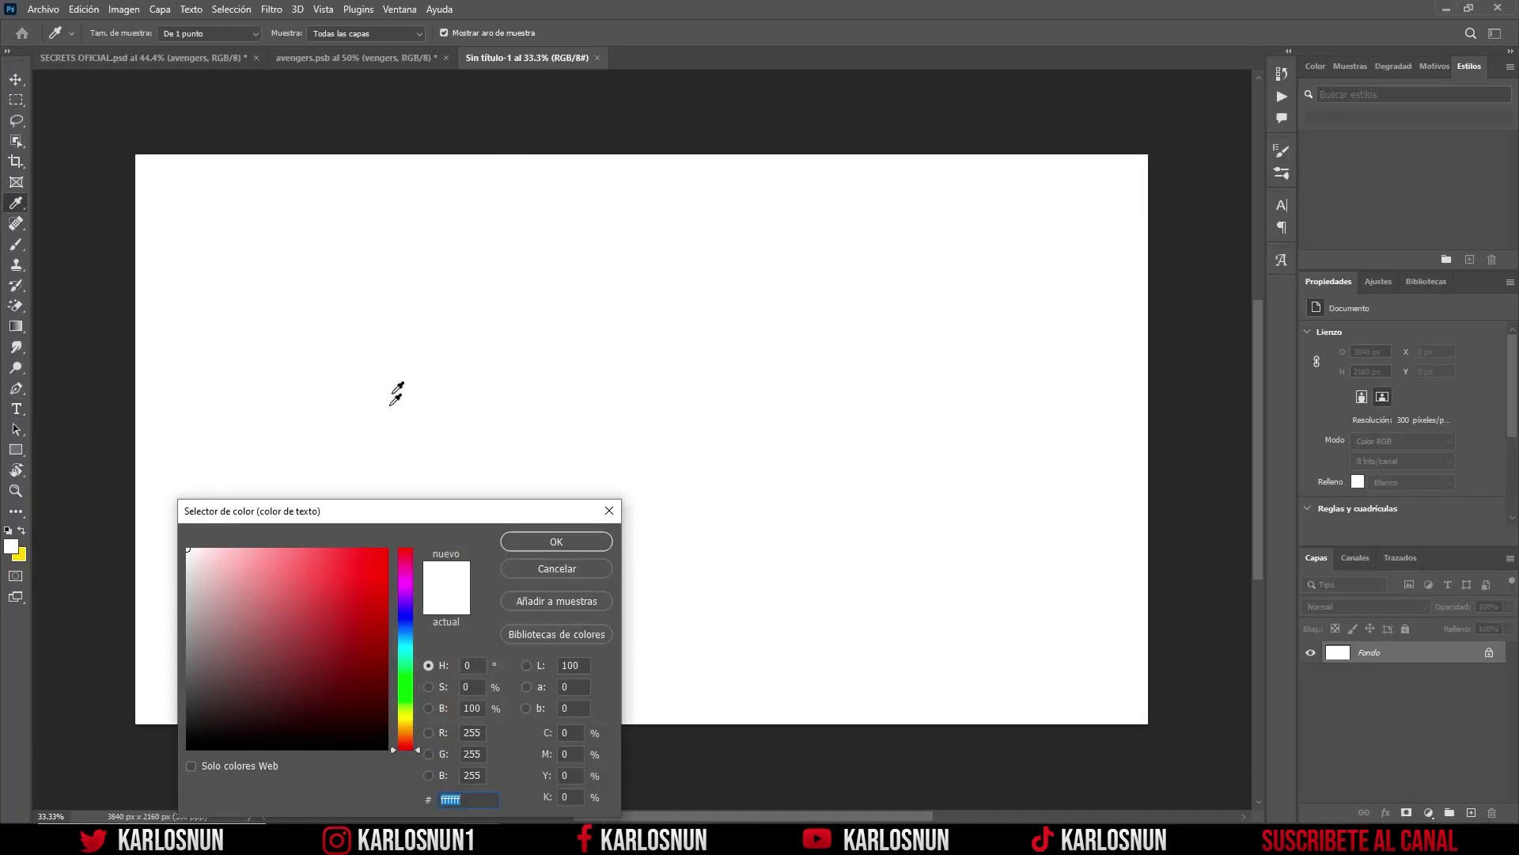
{"action": "left_click_drag", "start_coordinate": [343, 665], "coordinate": [398, 758]}
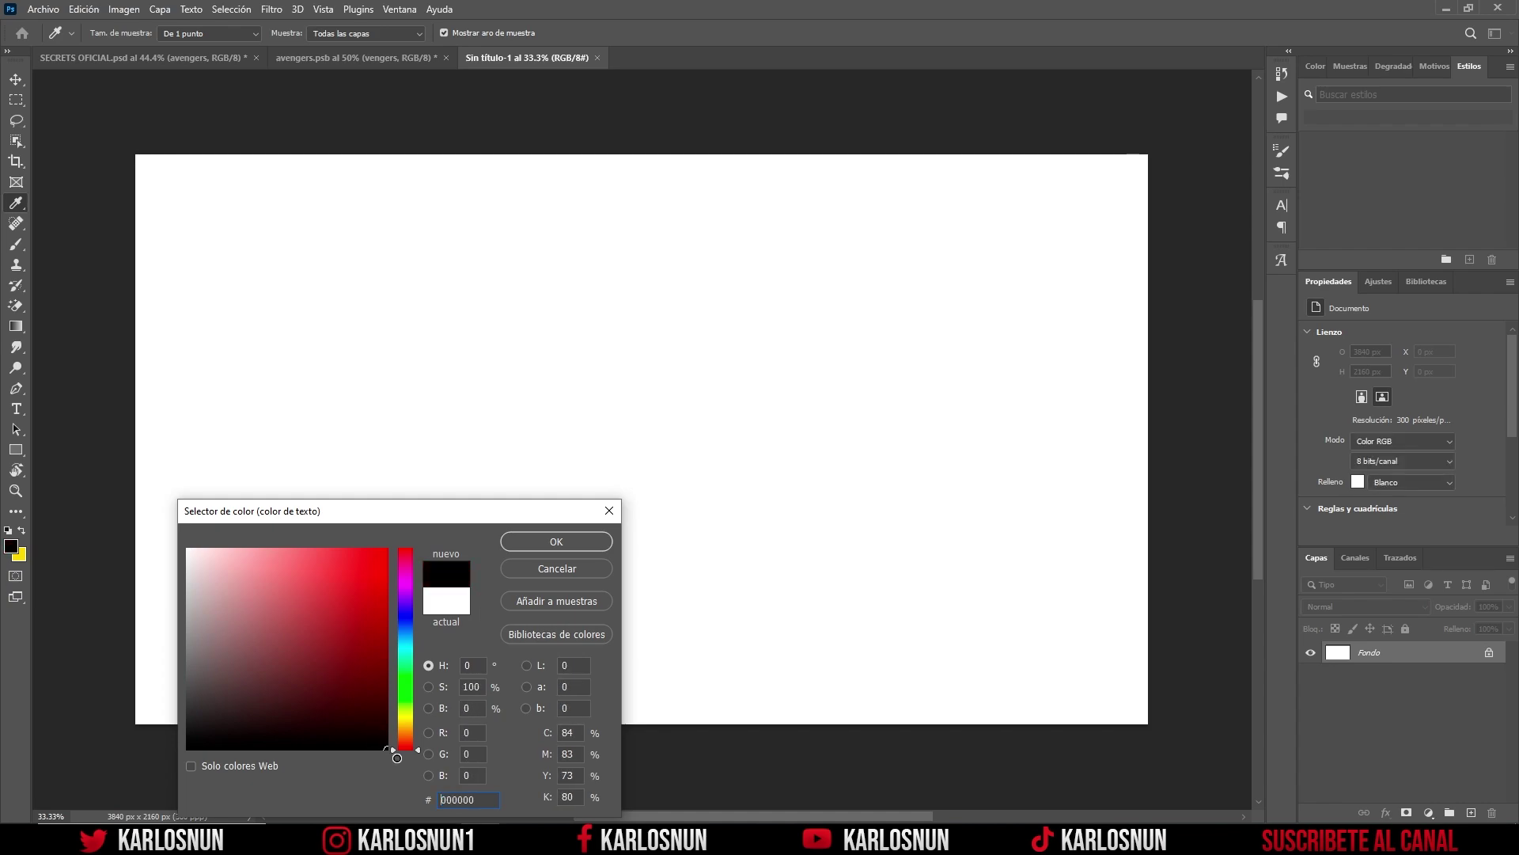
{"action": "left_click", "coordinate": [577, 544]}
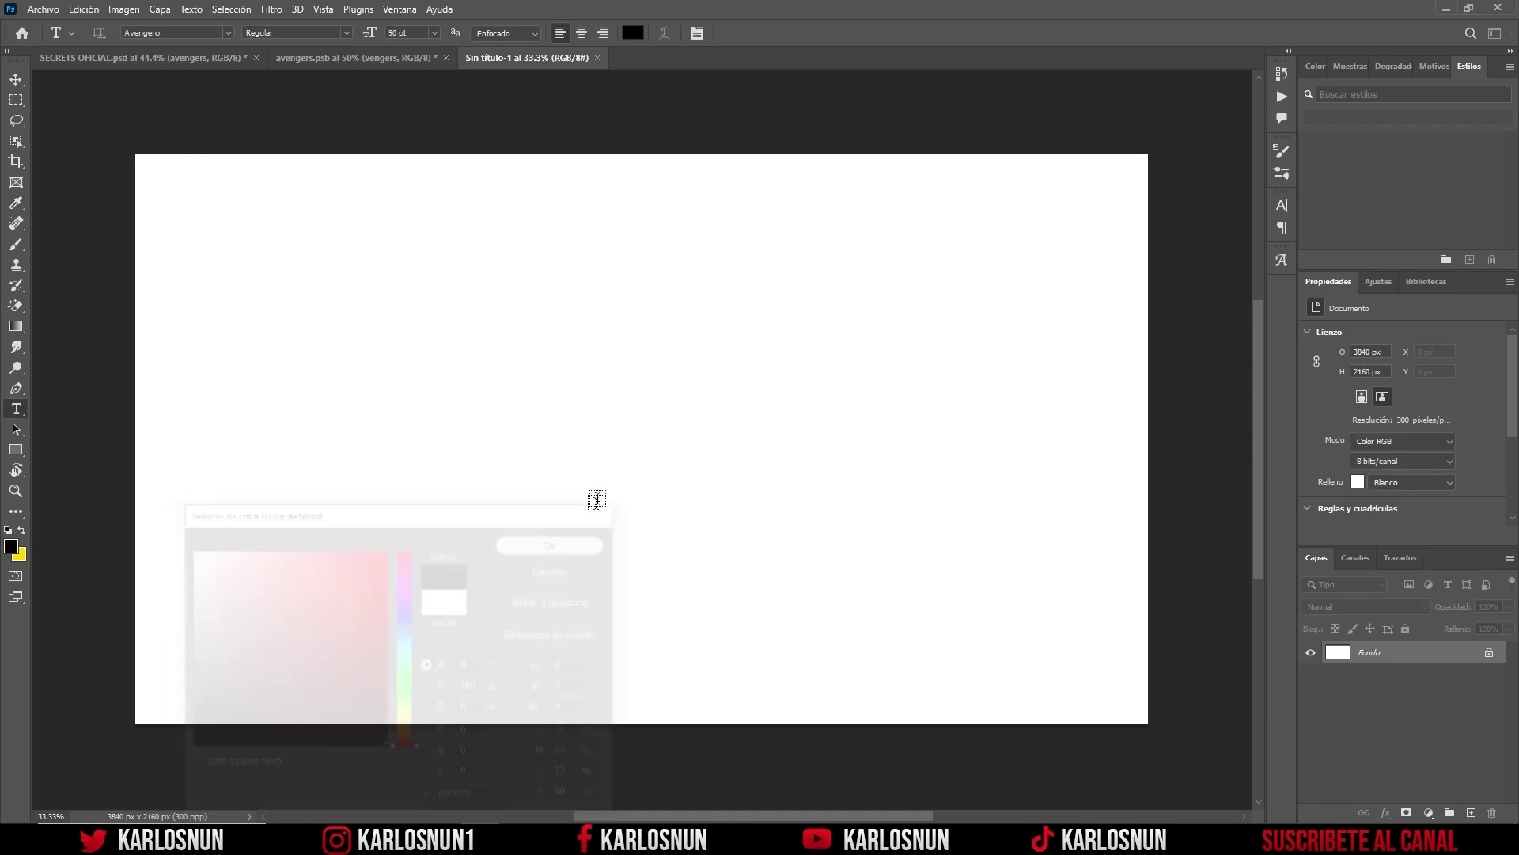
{"action": "left_click", "coordinate": [696, 33]}
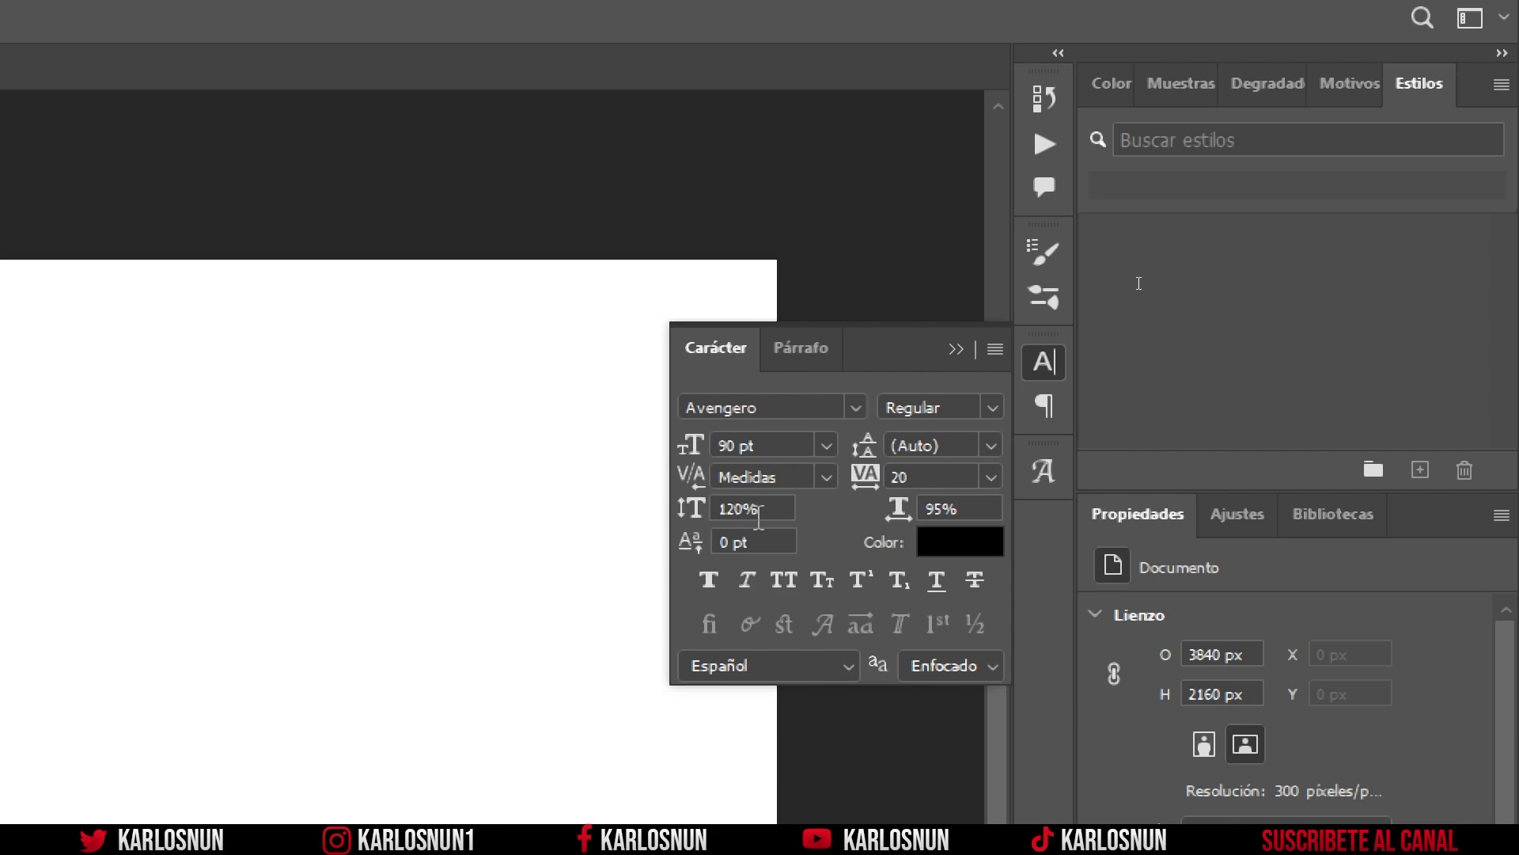
{"action": "left_click_drag", "start_coordinate": [761, 508], "coordinate": [720, 508]}
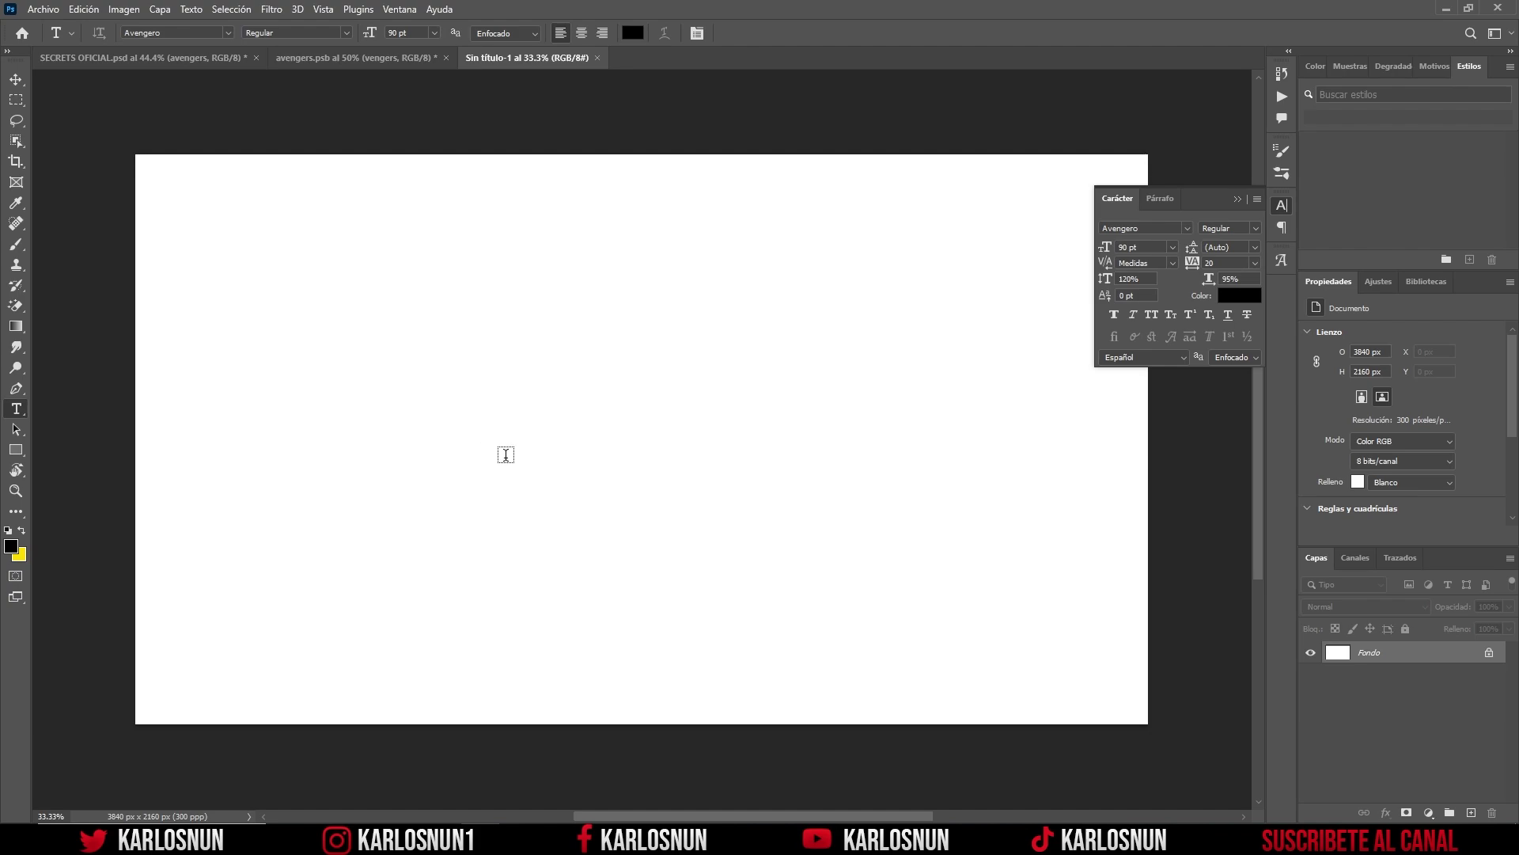
Step: Type VENGERS mid-canvas and shift it left and down, checking against the reference
{"action": "left_click", "coordinate": [506, 454]}
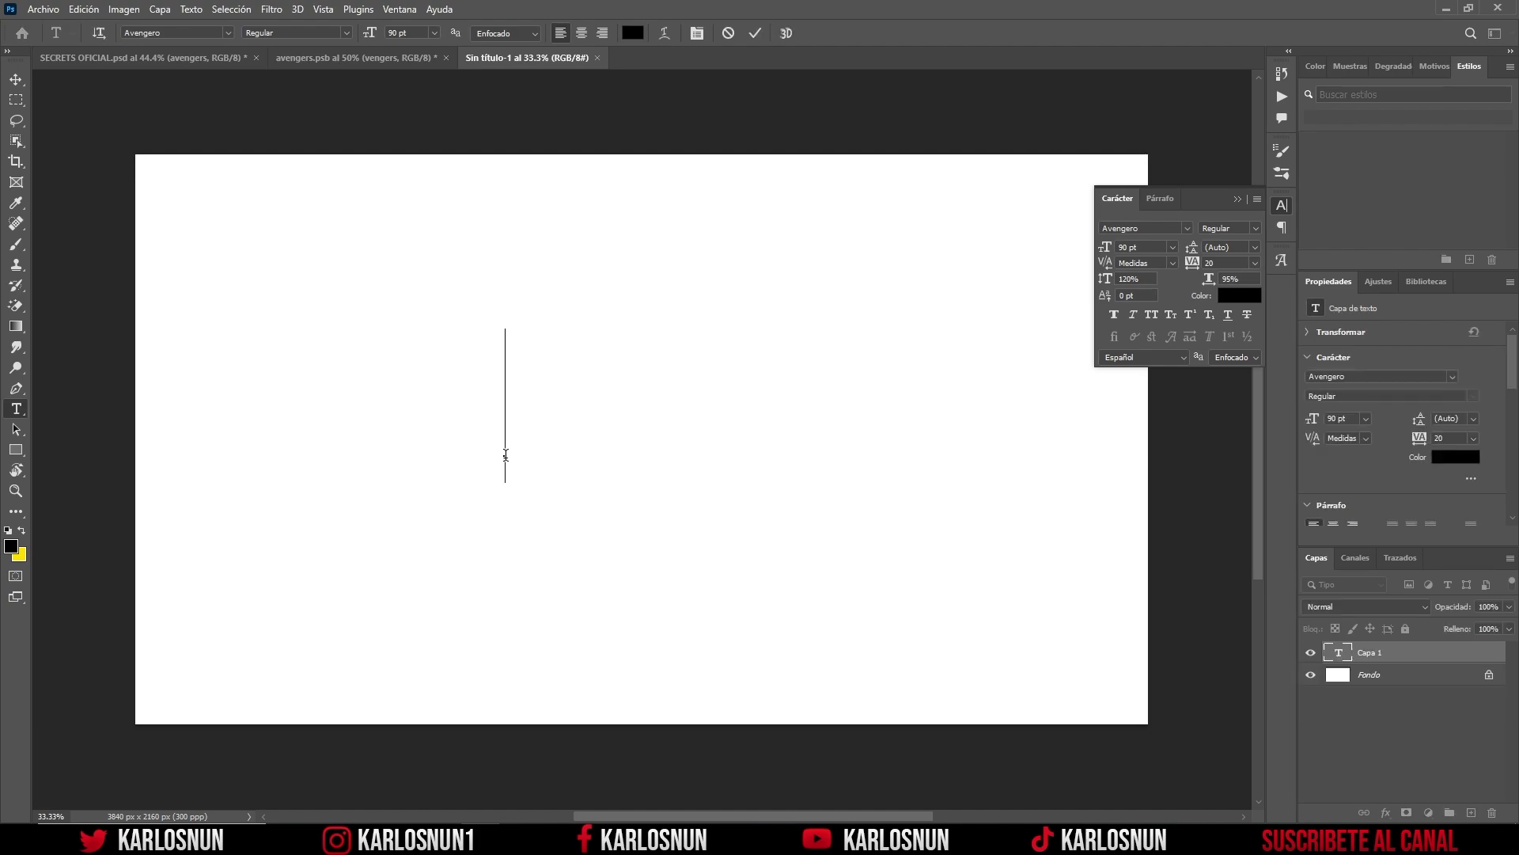
{"action": "type", "text": "V"}
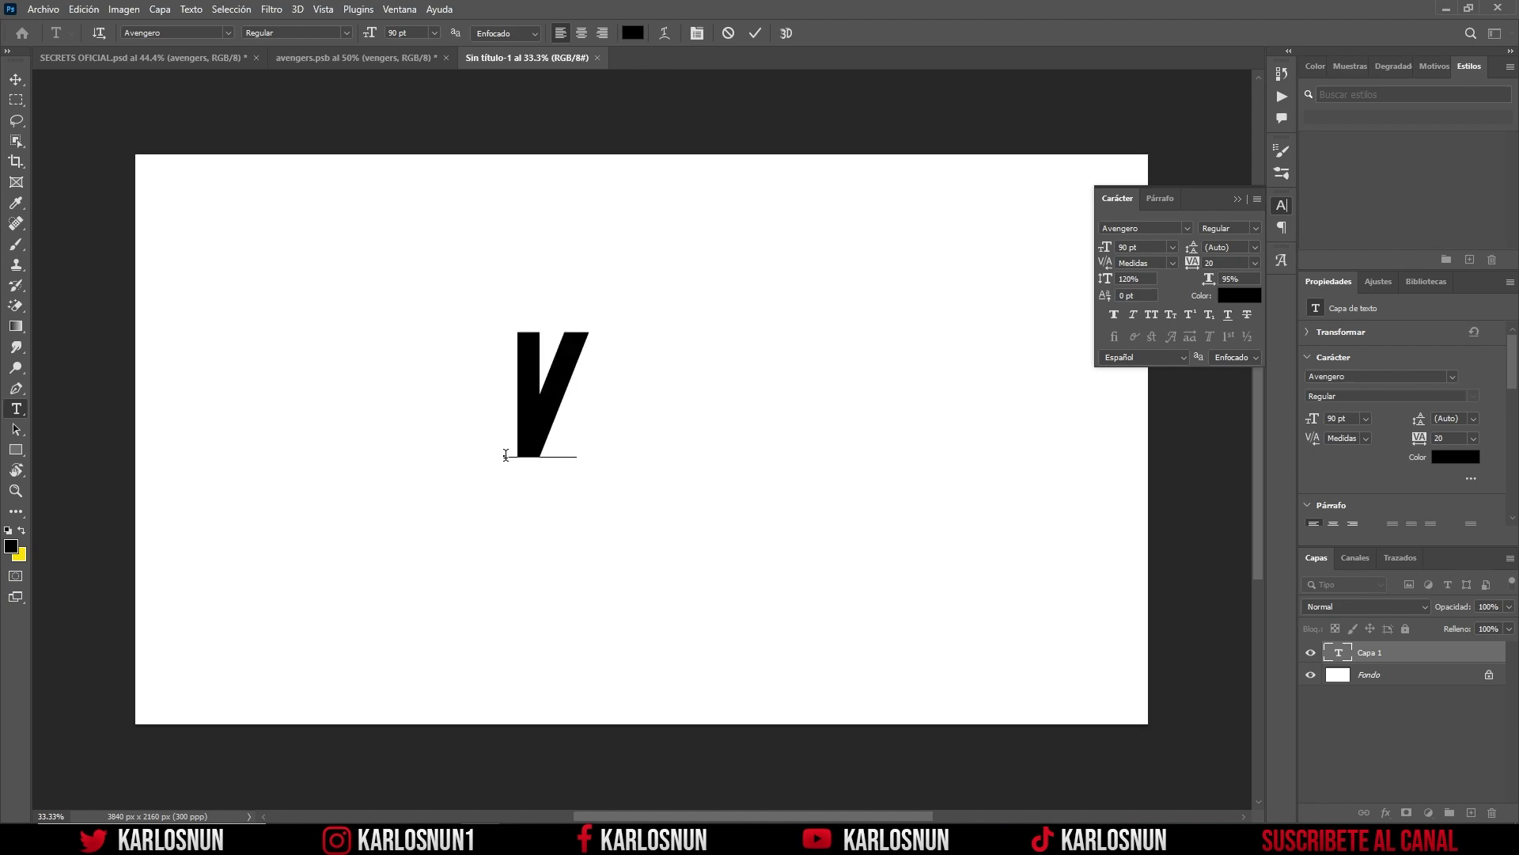
{"action": "type", "text": "ENG"}
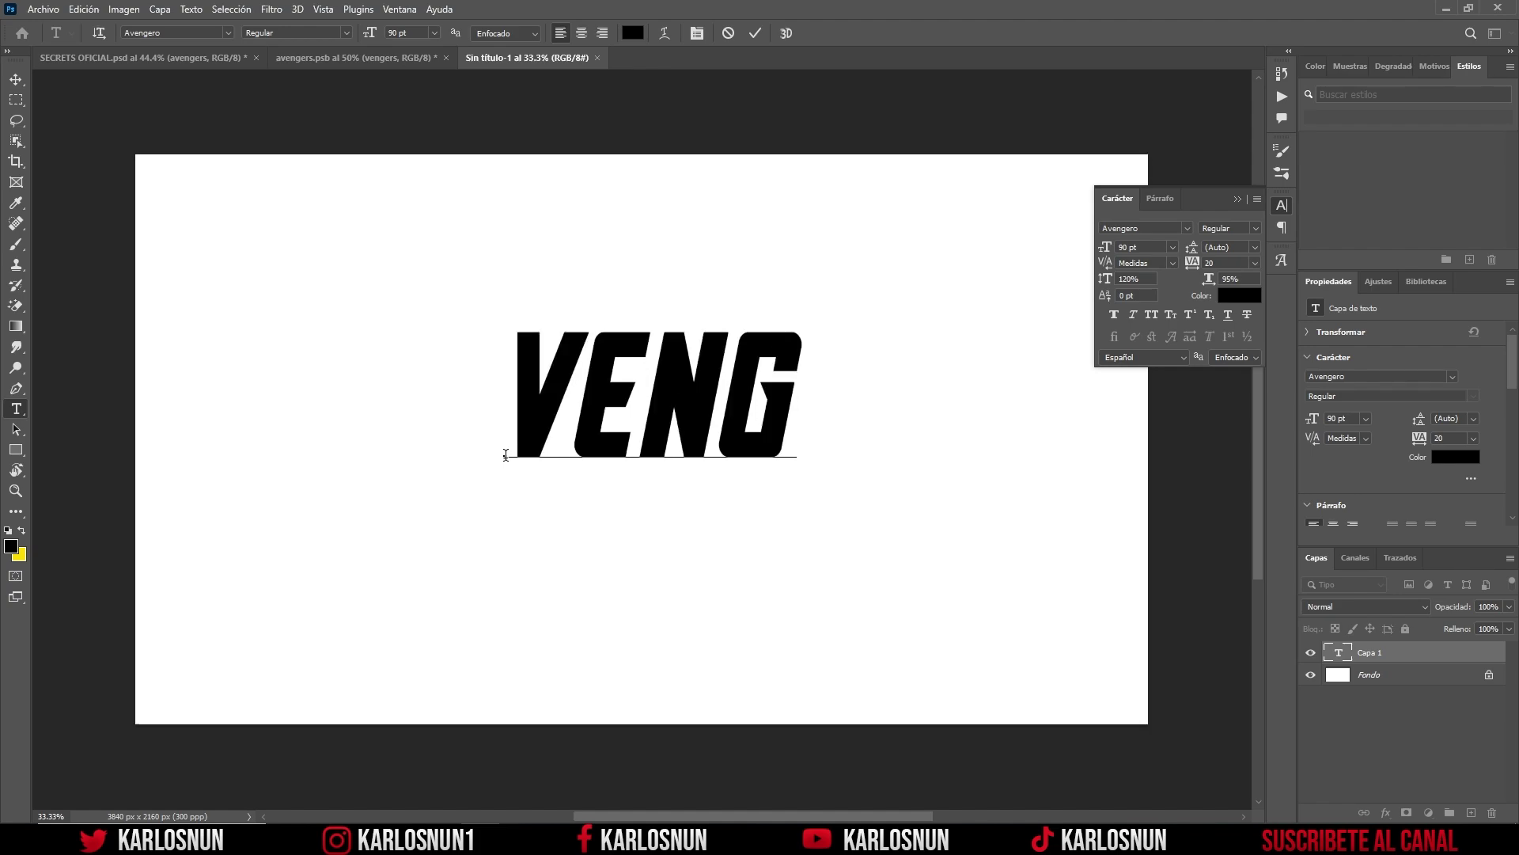
{"action": "type", "text": "ERS"}
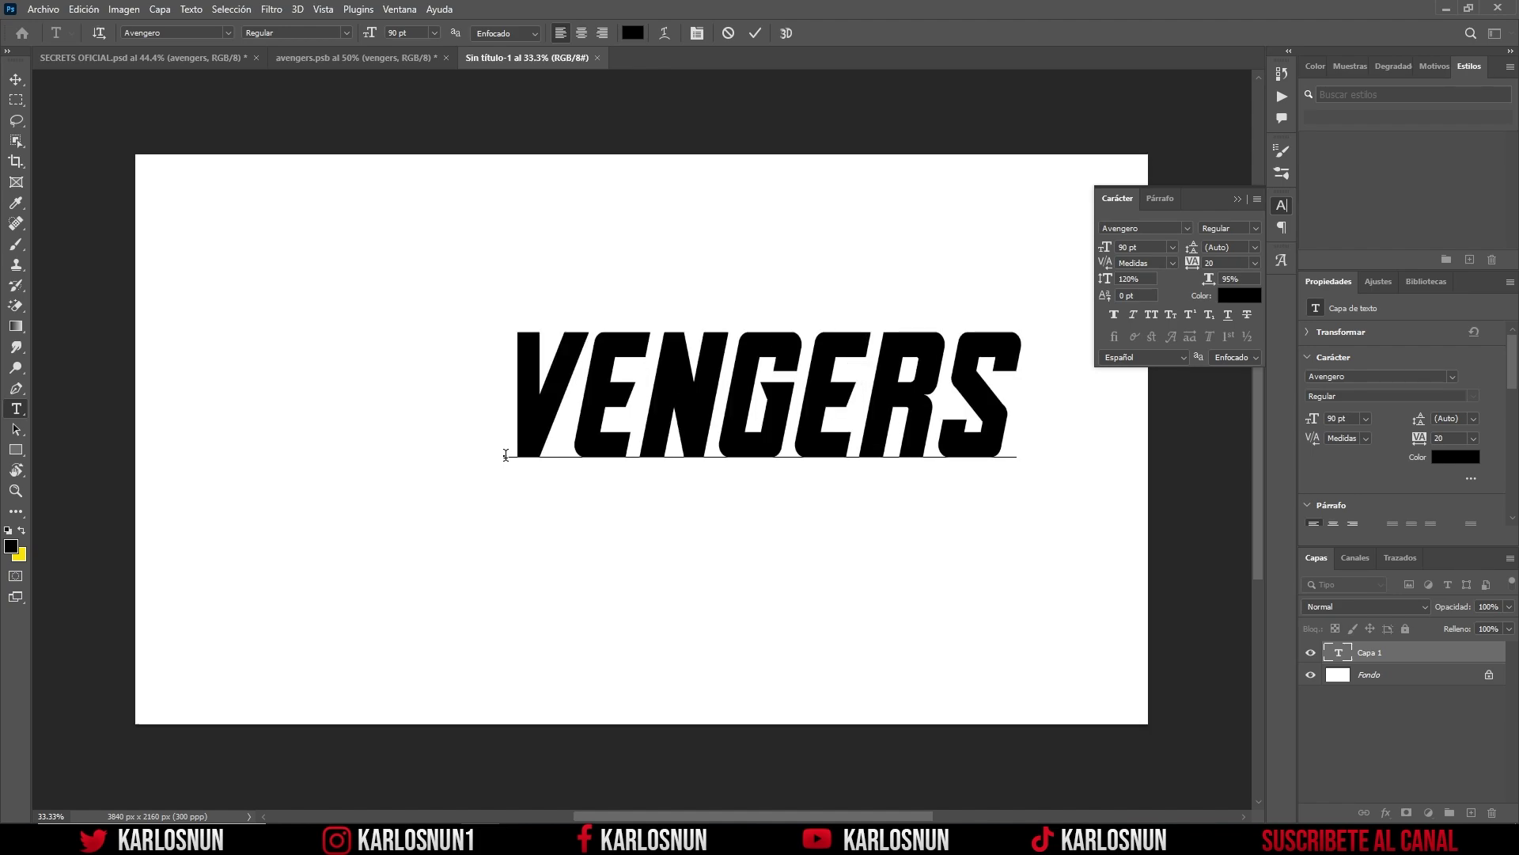
{"action": "left_click", "coordinate": [756, 33]}
{"action": "left_click", "coordinate": [16, 80]}
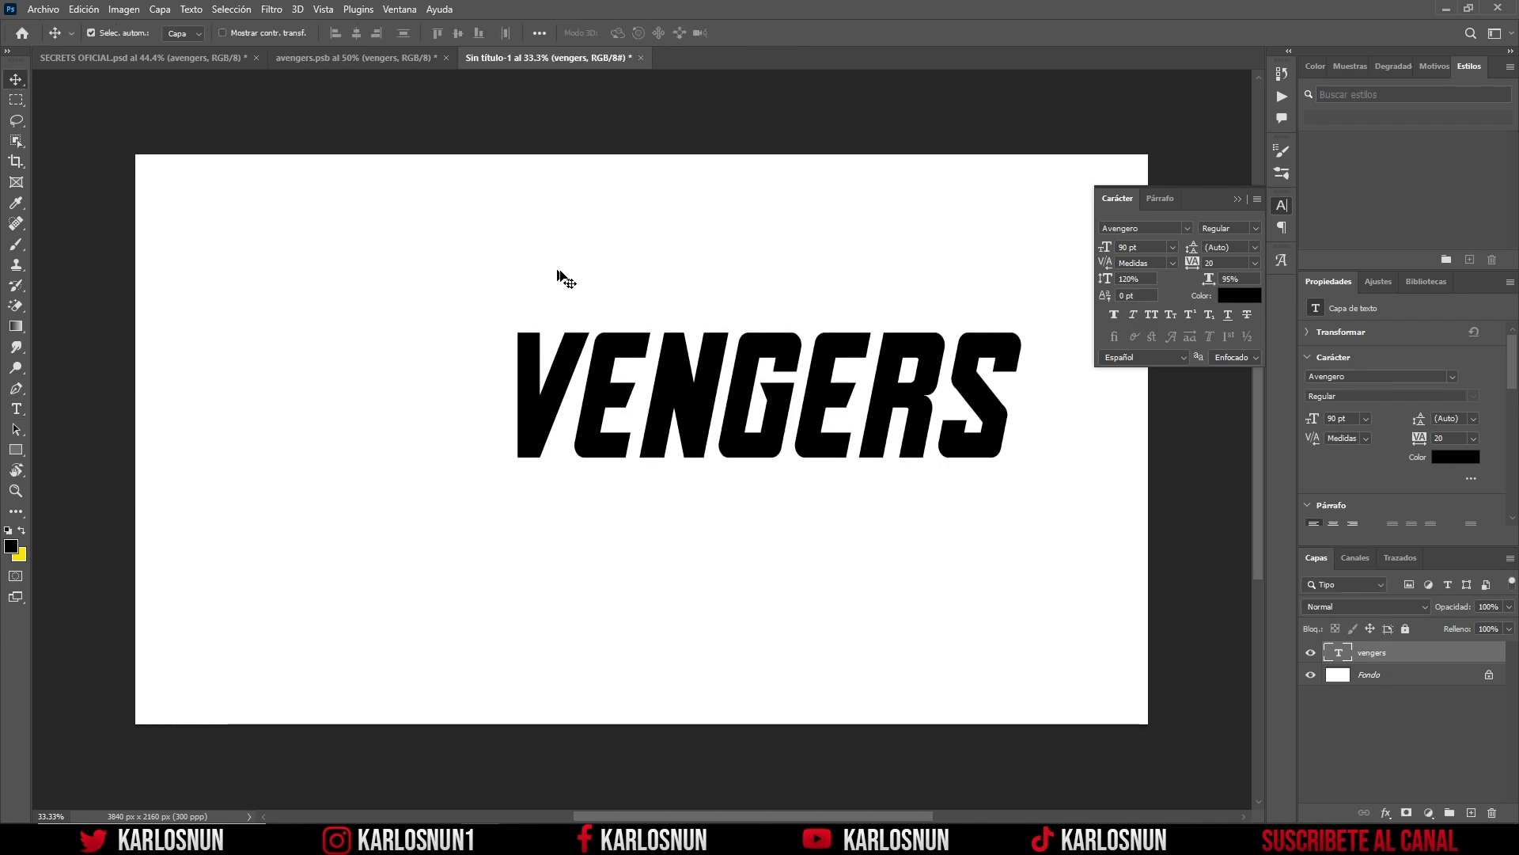
{"action": "left_click_drag", "start_coordinate": [626, 382], "coordinate": [583, 400]}
{"action": "left_click", "coordinate": [635, 263]}
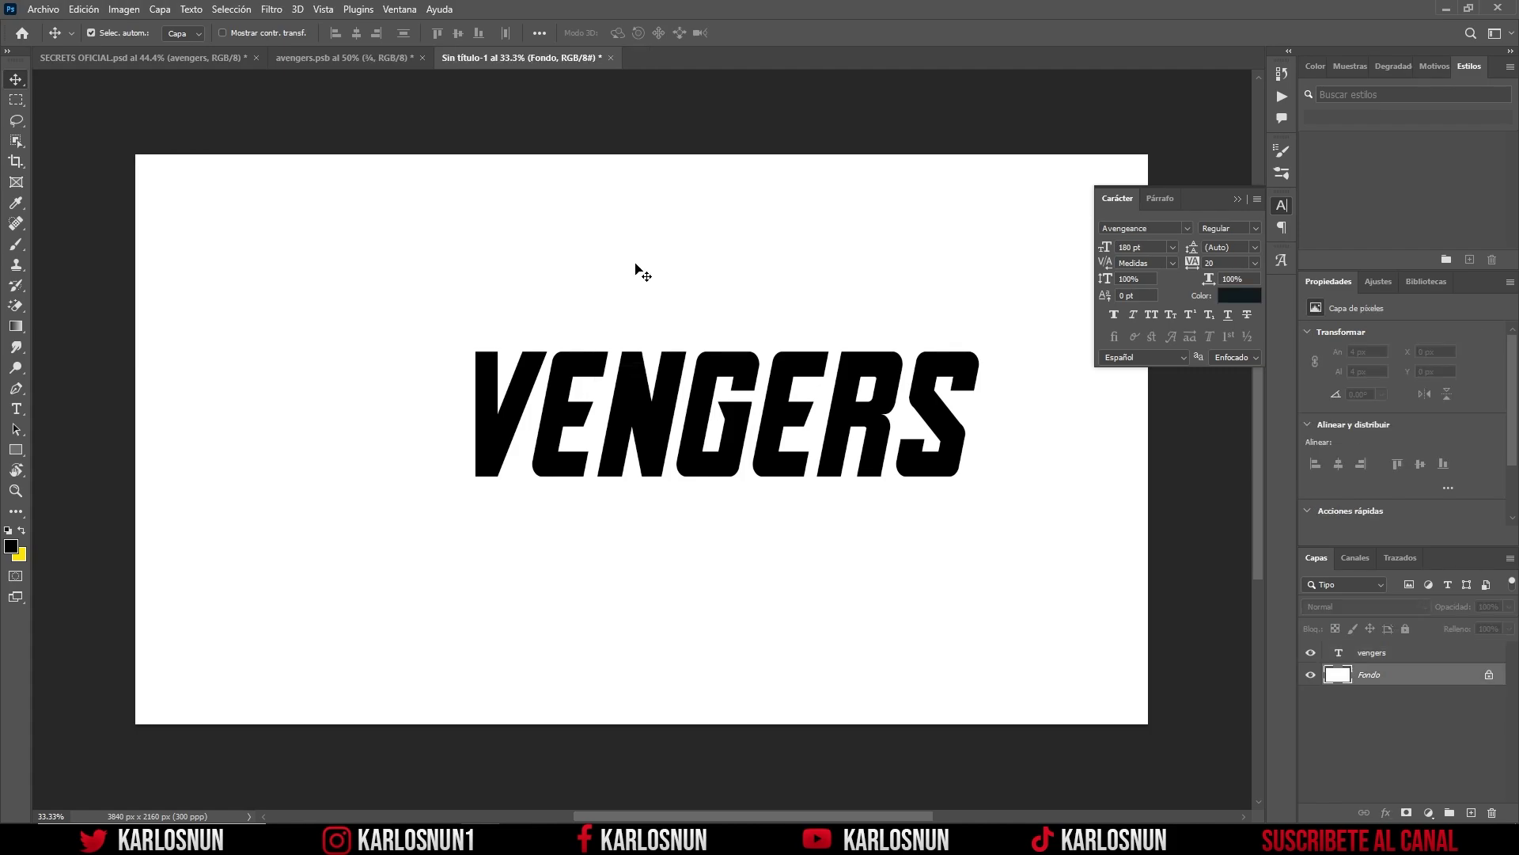
{"action": "left_click", "coordinate": [147, 59]}
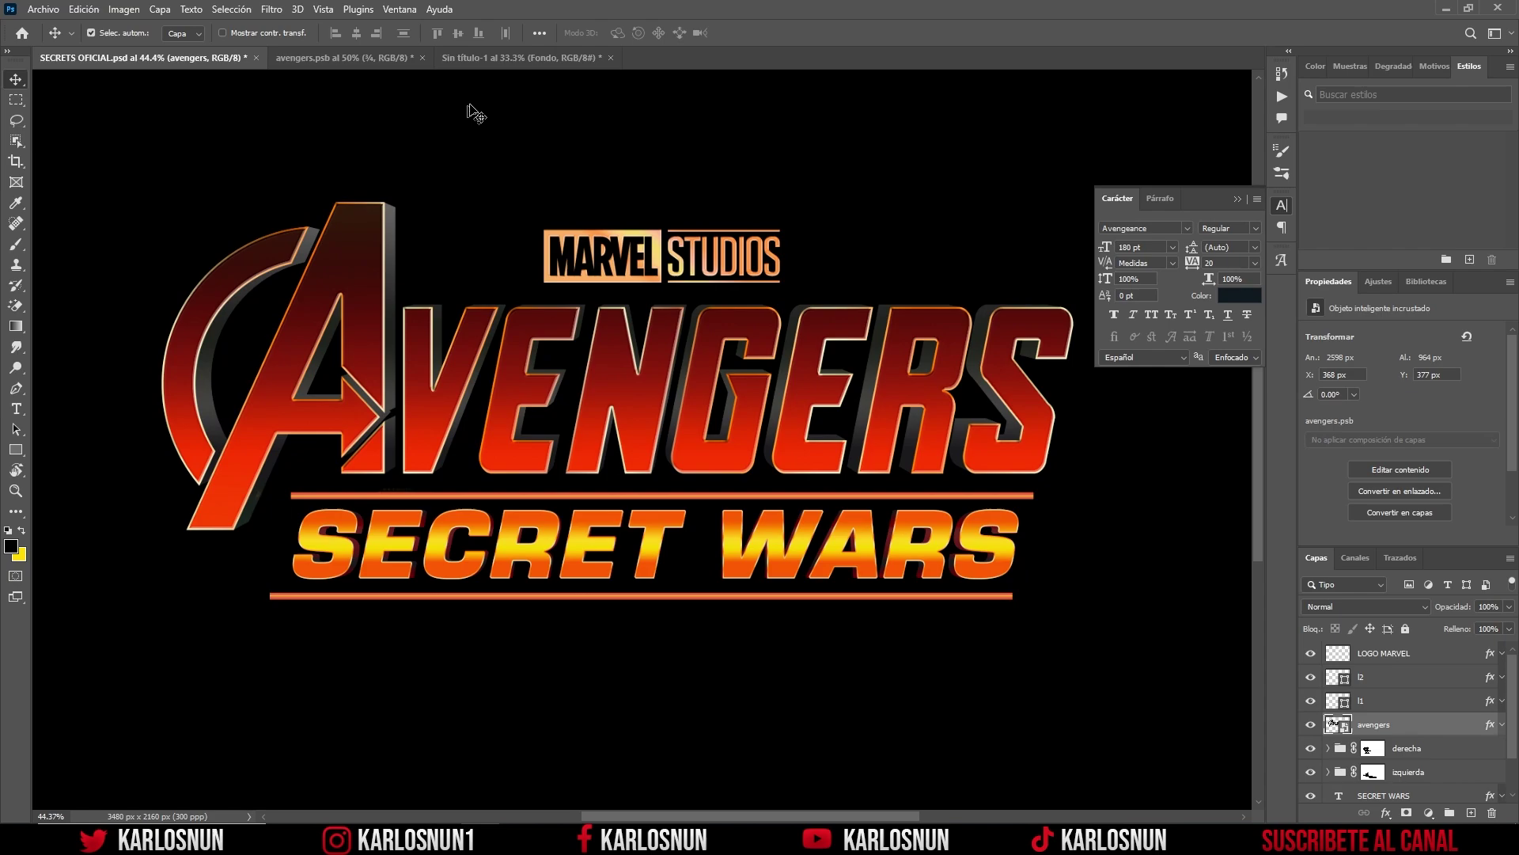
{"action": "left_click", "coordinate": [510, 60]}
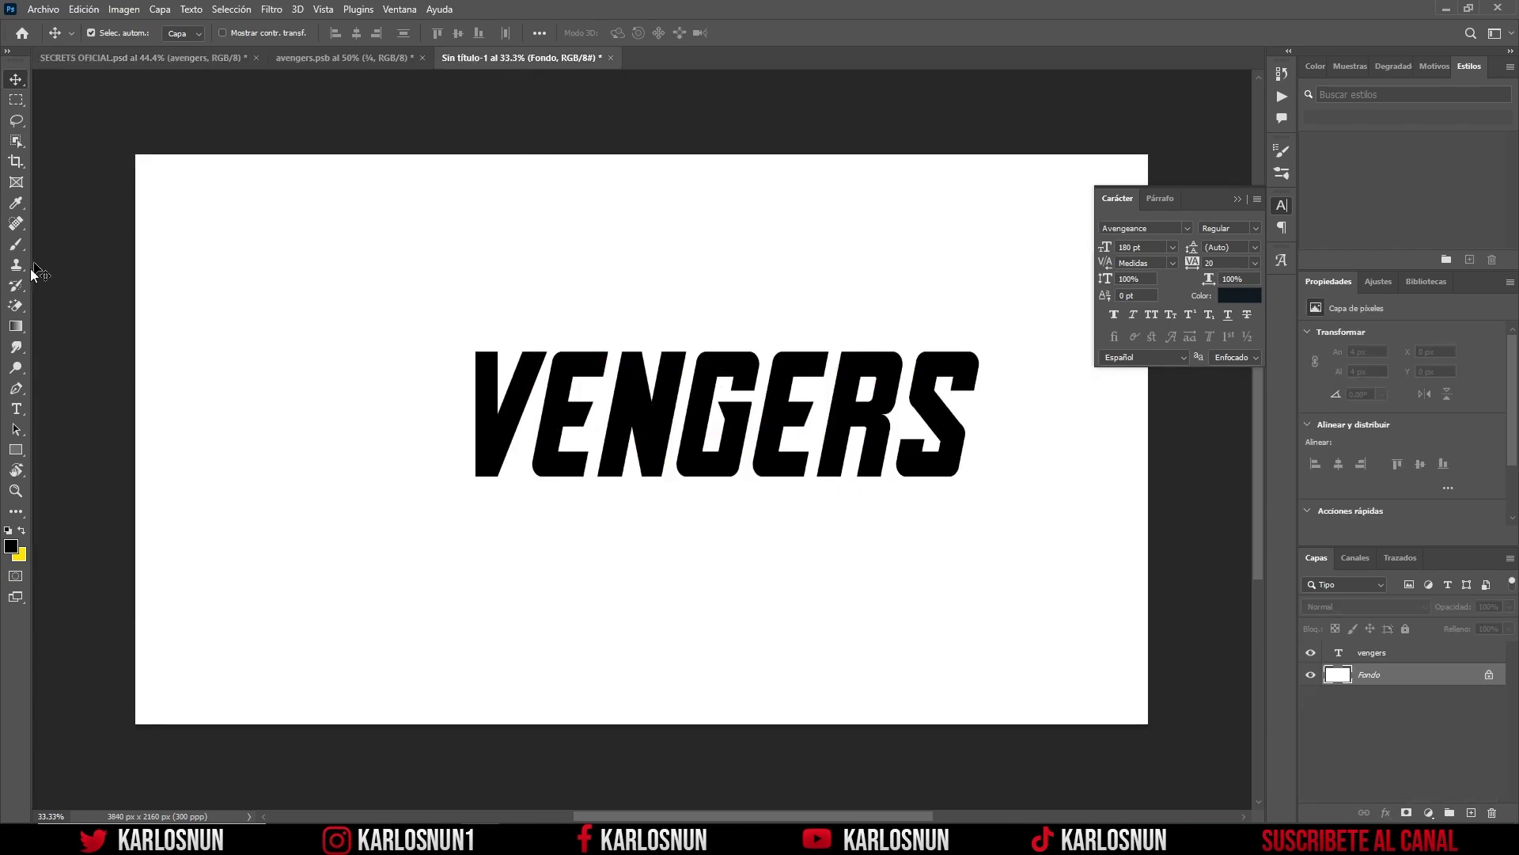
{"action": "left_click", "coordinate": [17, 407]}
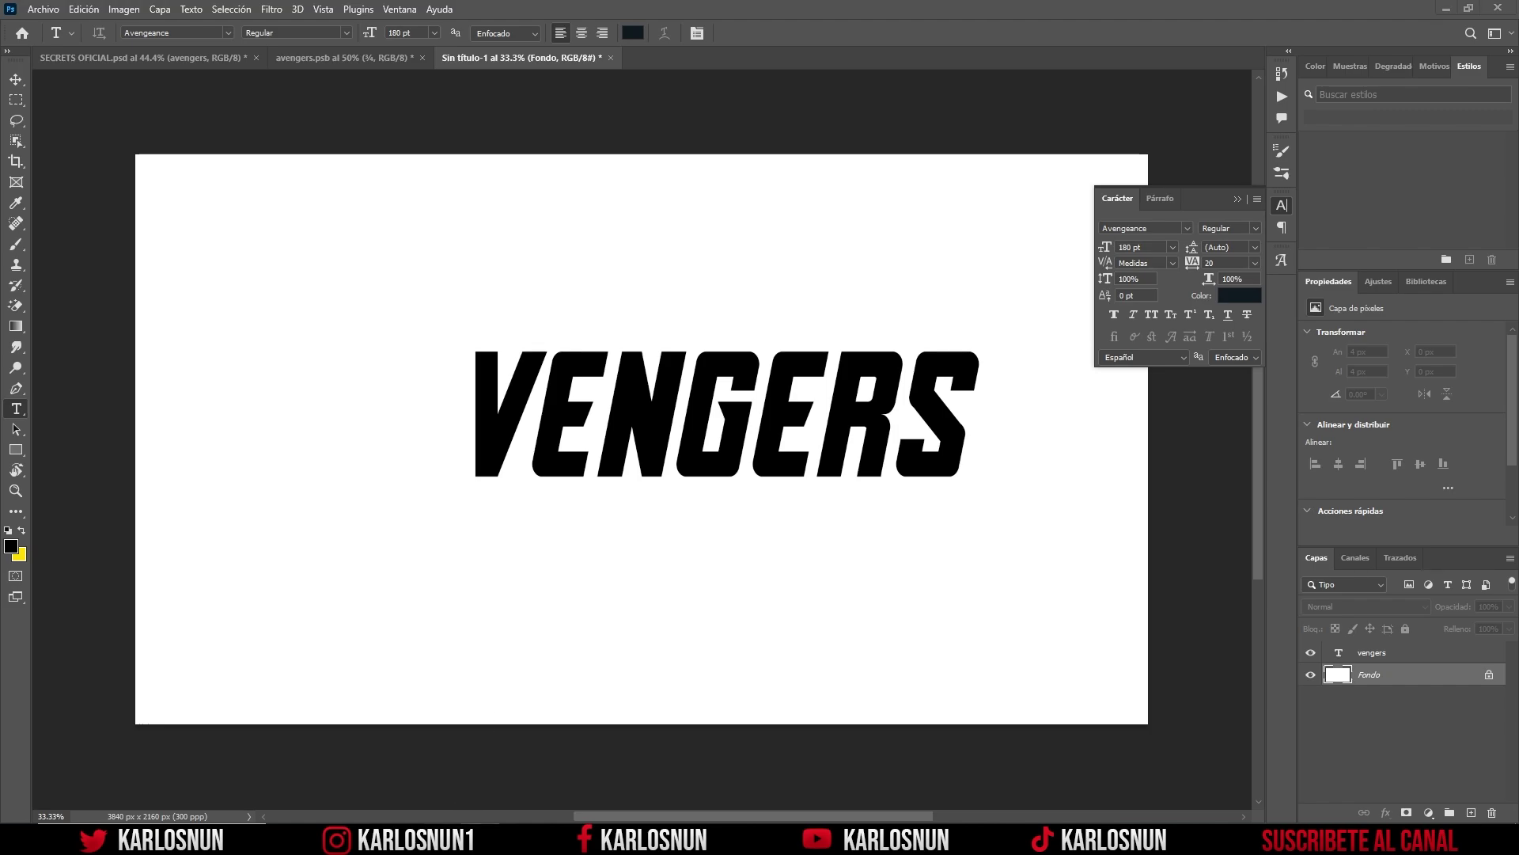
Step: Copy the Avengers logo 'A' glyph from Avengeance's FontSpace character map
{"action": "left_click", "coordinate": [459, 839]}
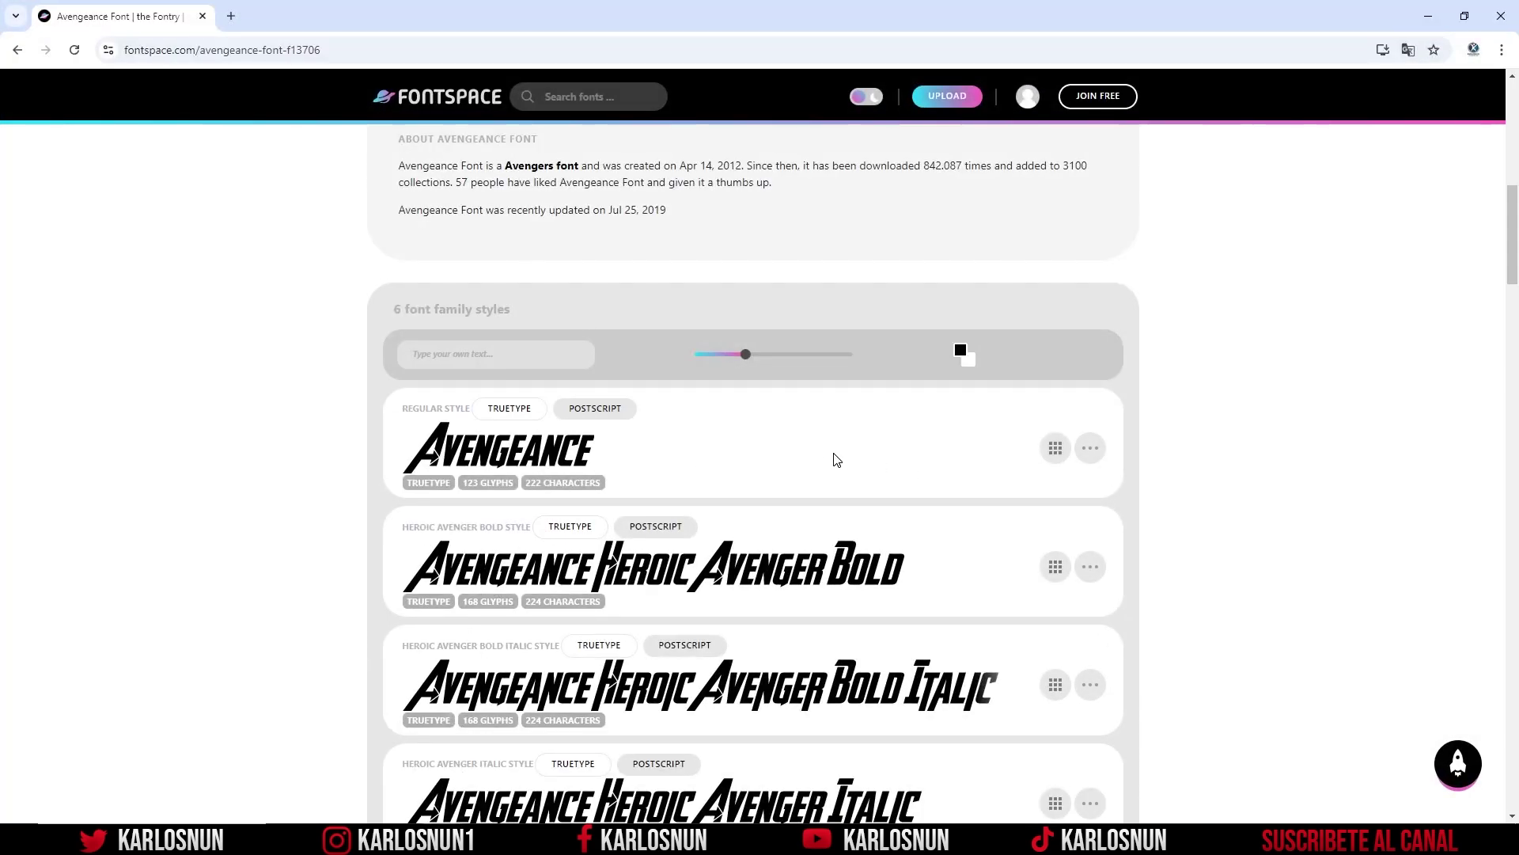
{"action": "left_click", "coordinate": [1050, 456]}
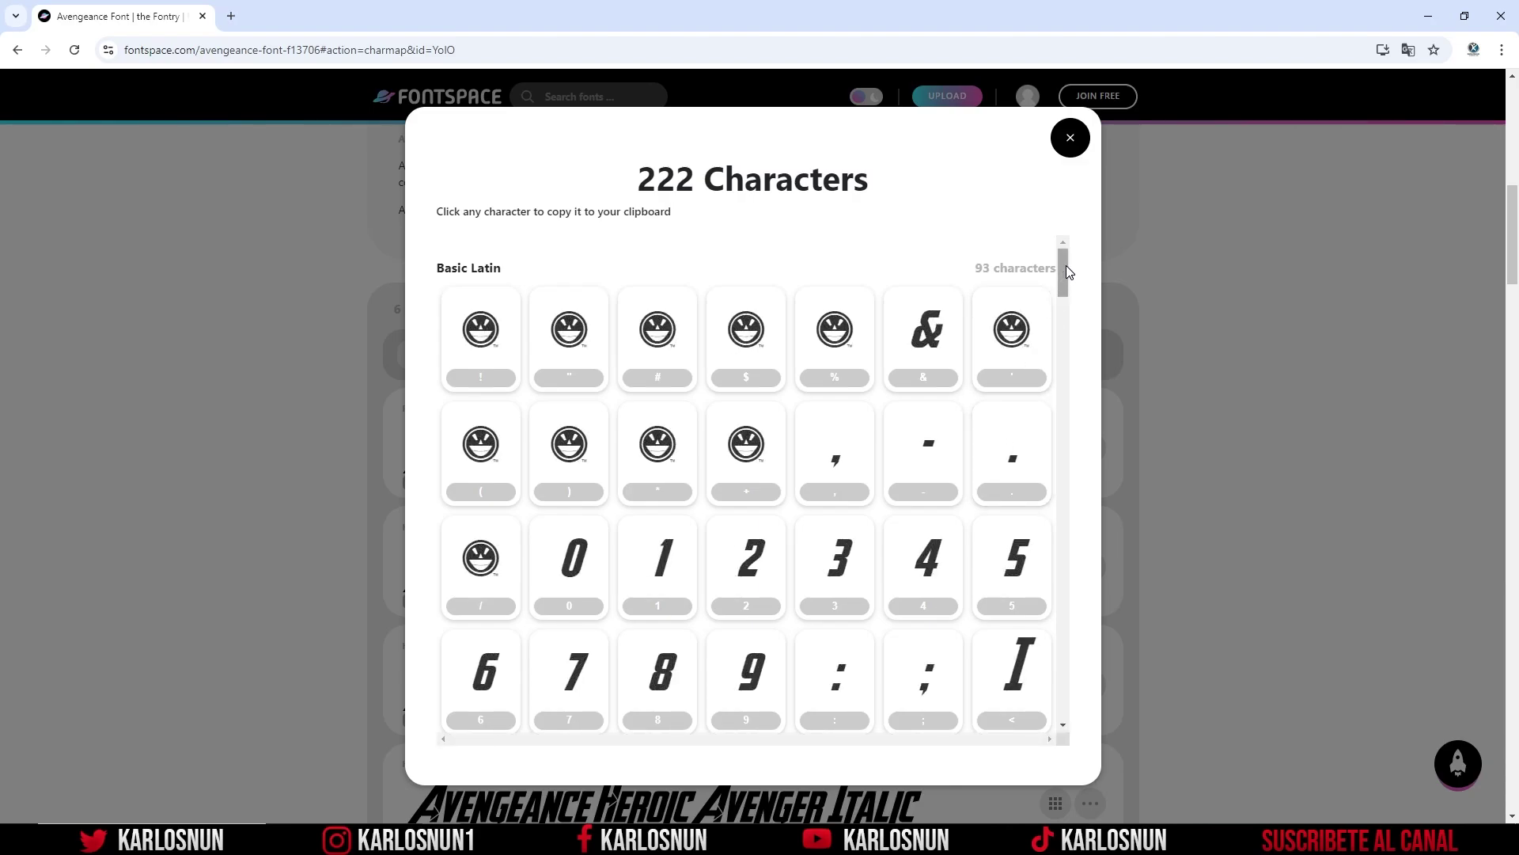
{"action": "left_click_drag", "start_coordinate": [1066, 272], "coordinate": [1062, 473]}
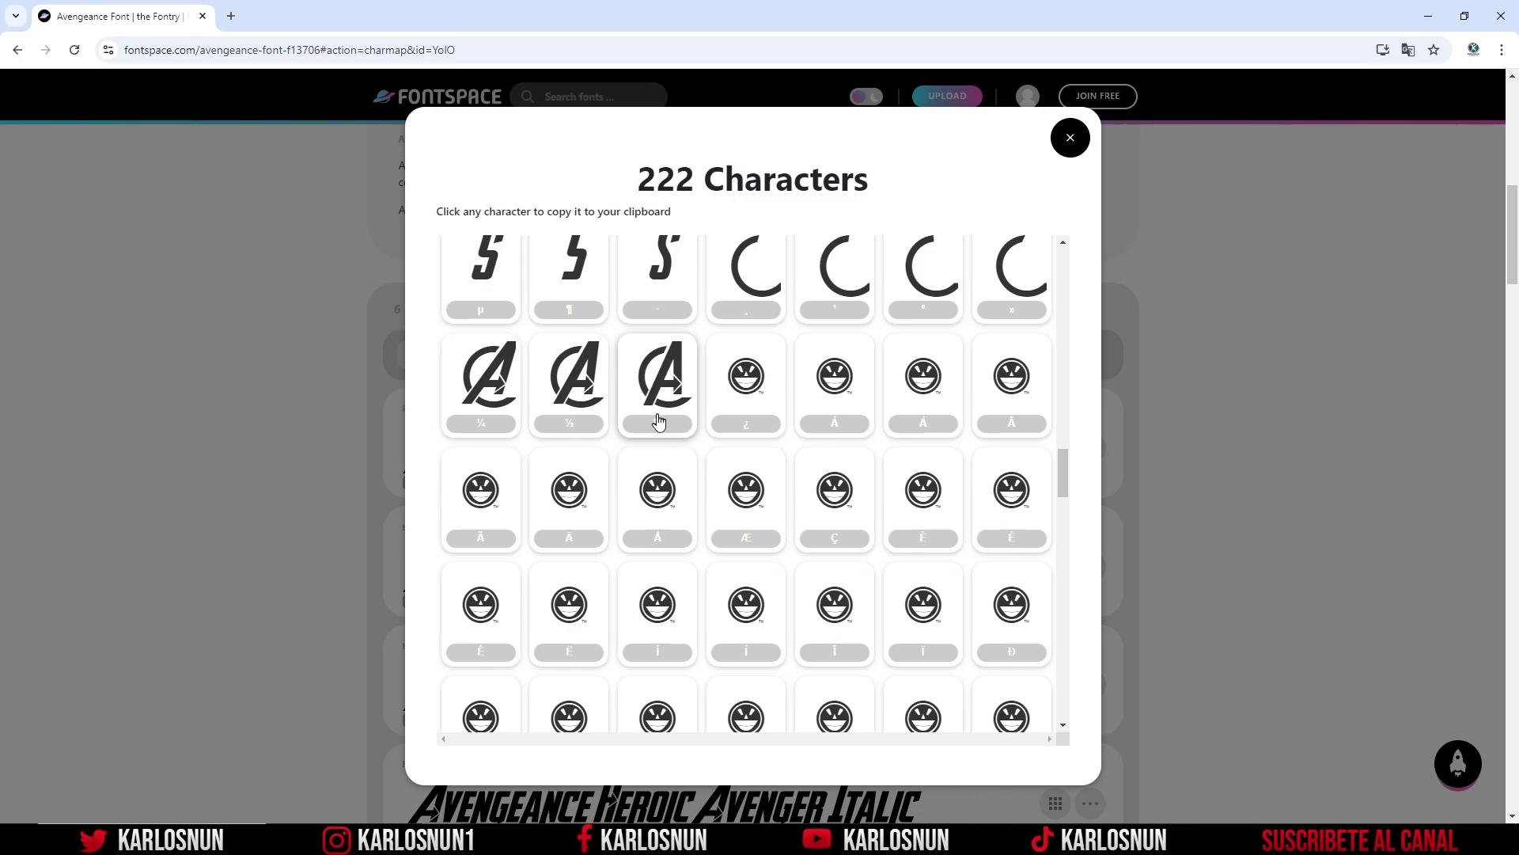
{"action": "left_click", "coordinate": [657, 420]}
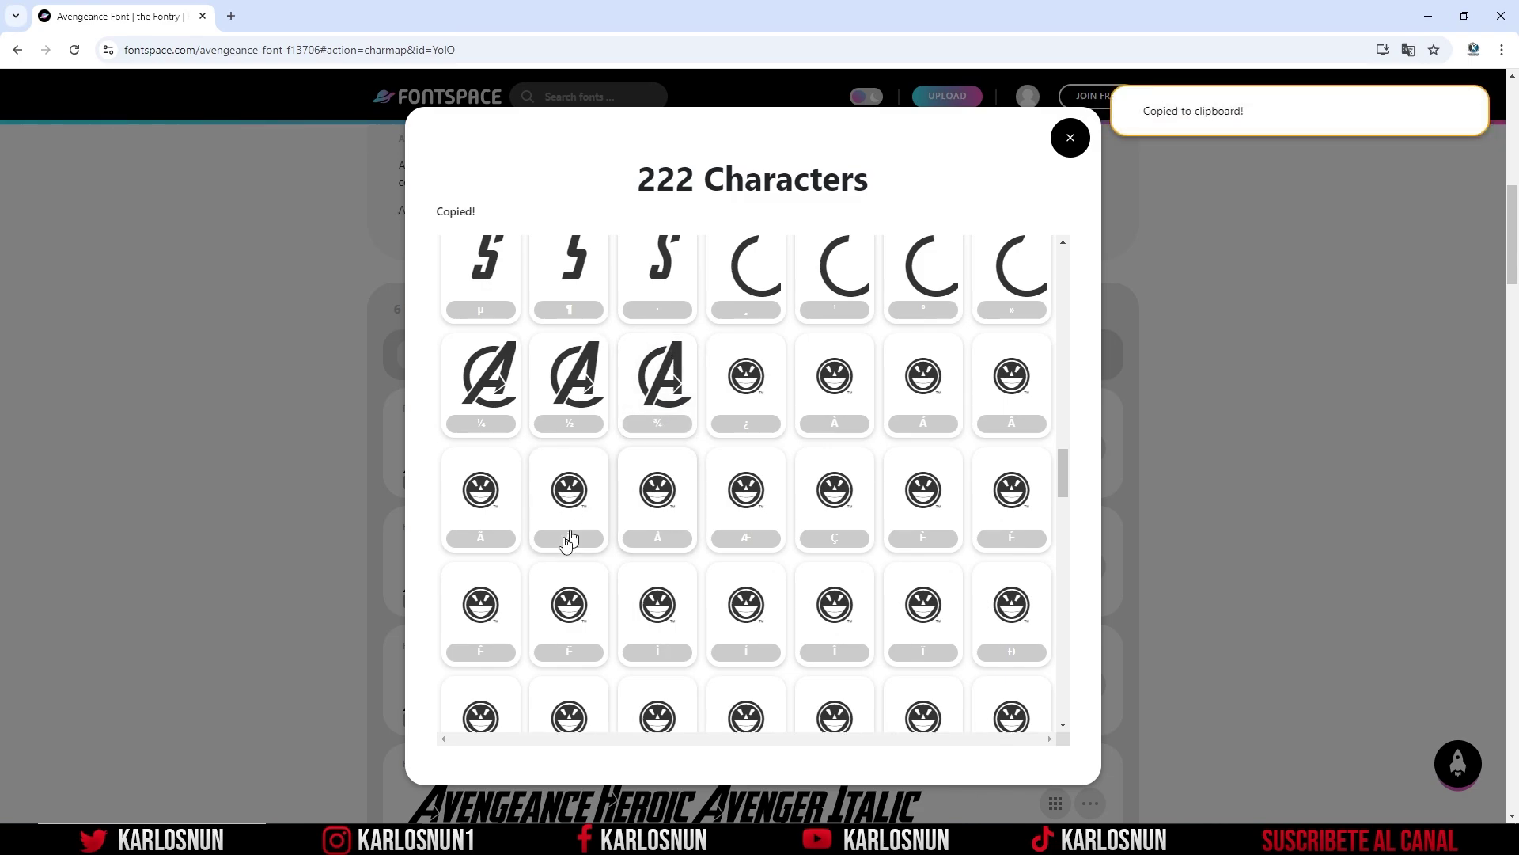
{"action": "key", "text": "alt+Tab"}
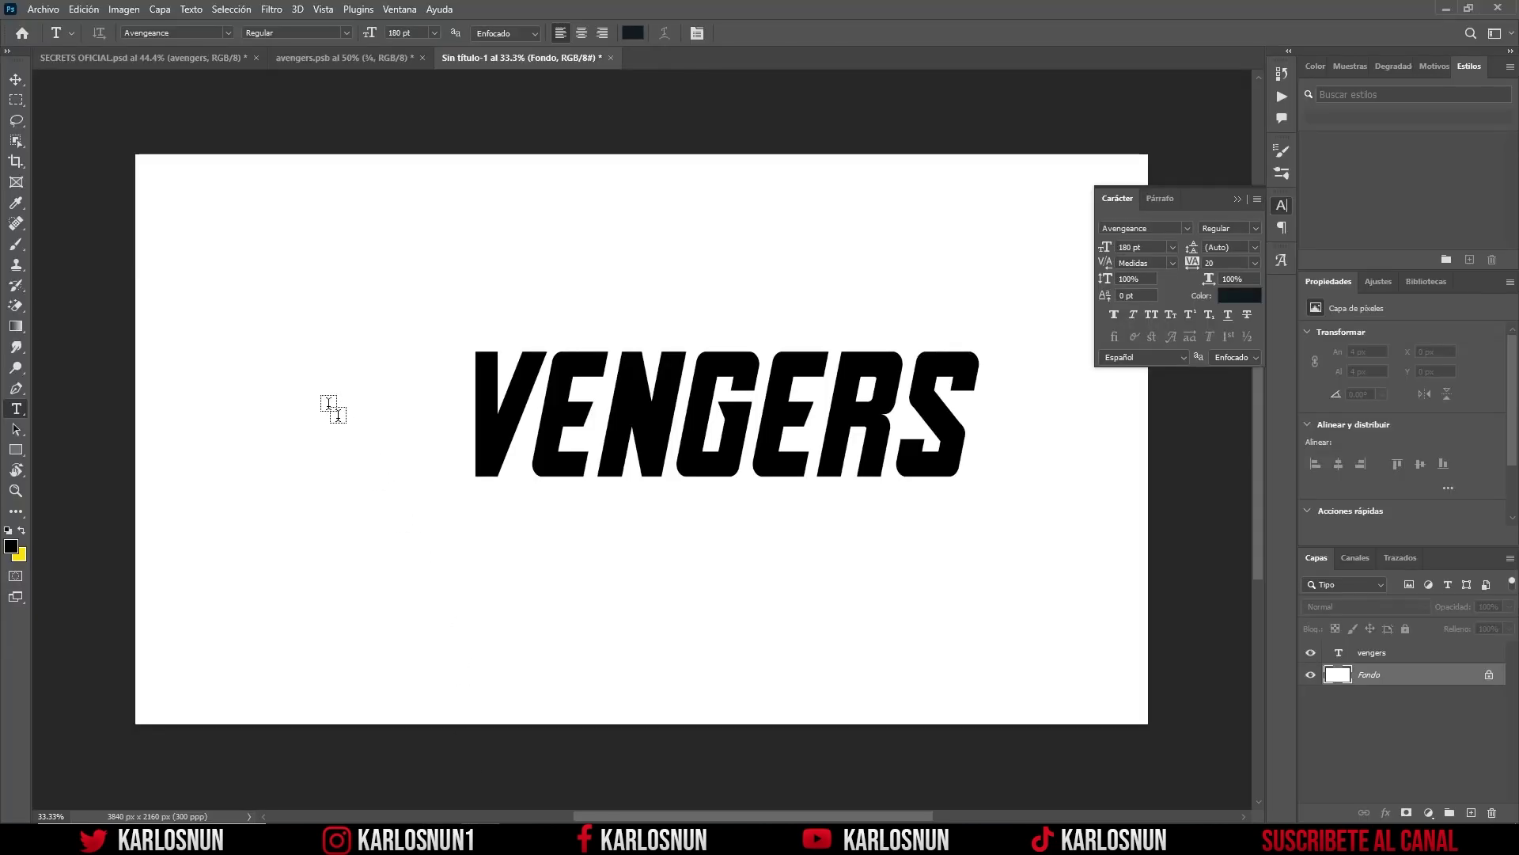
Step: Paste the logo 'A' as its own text layer and move it against VENGERS
{"action": "left_click", "coordinate": [314, 448]}
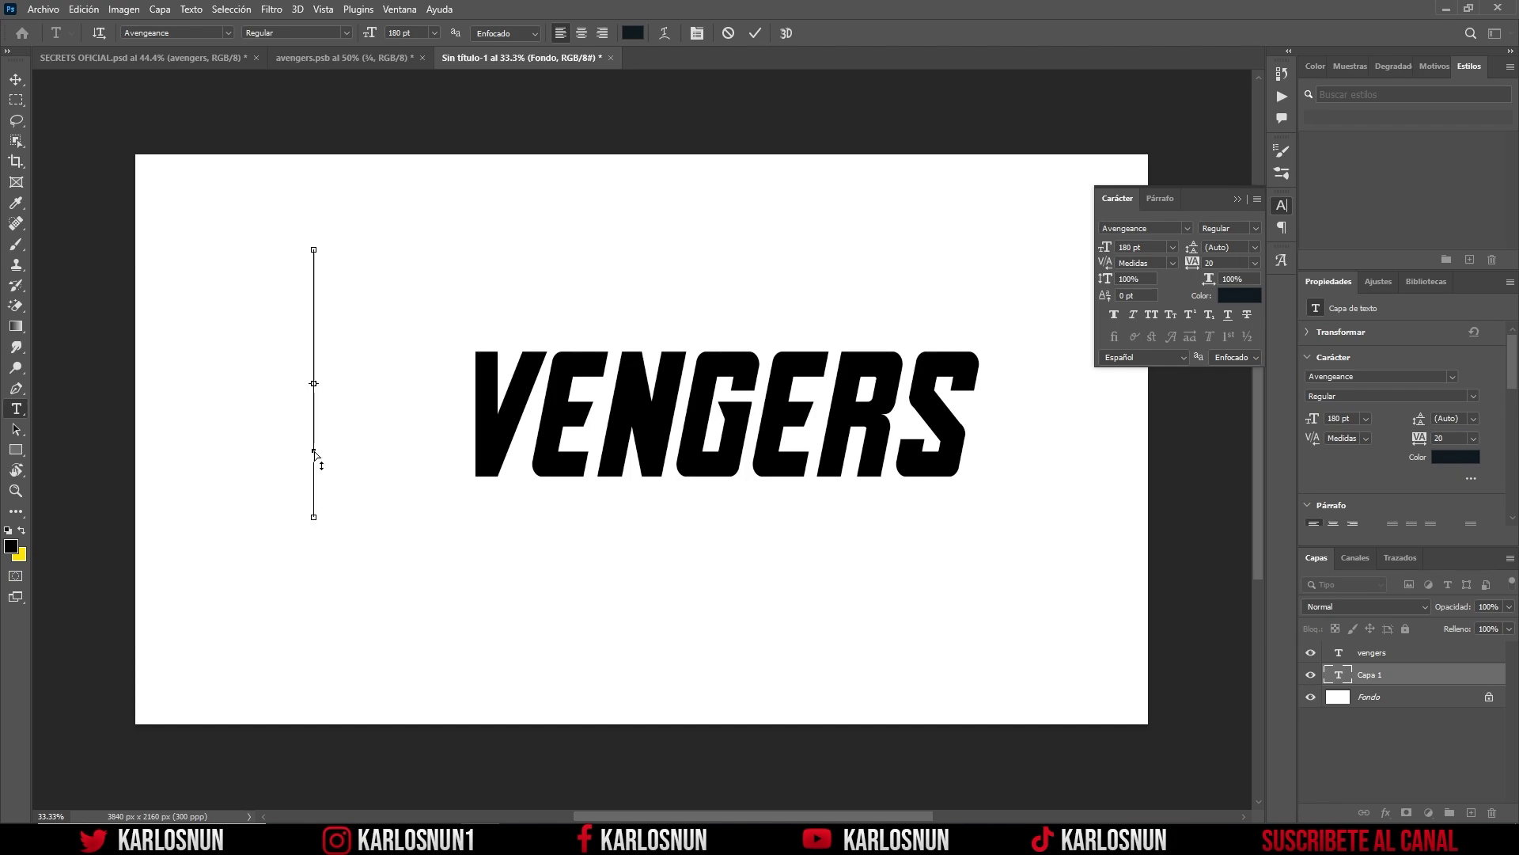
{"action": "type", "text": "A"}
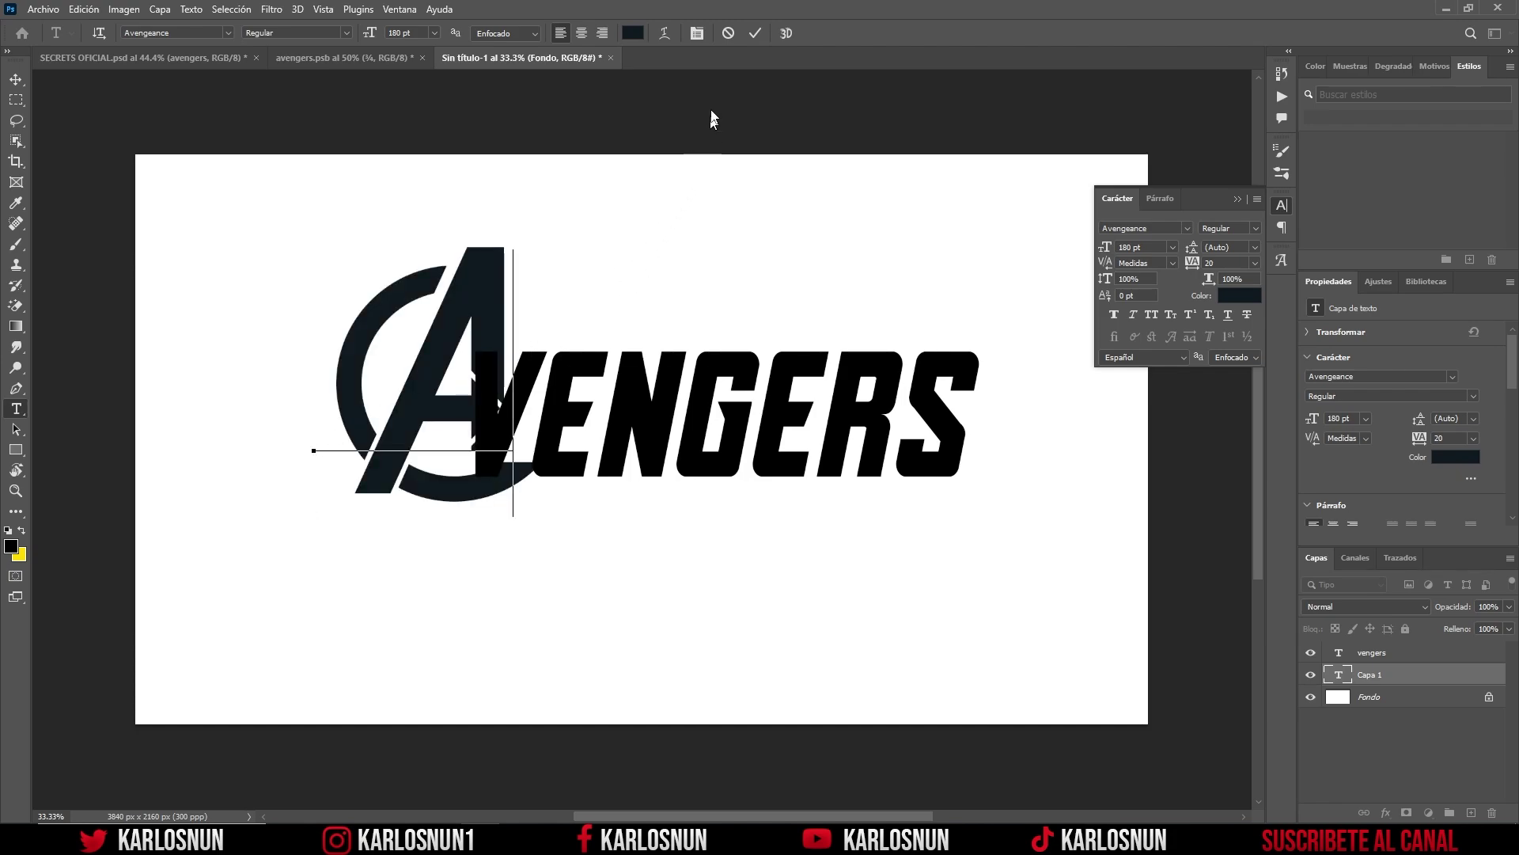
{"action": "left_click", "coordinate": [757, 35]}
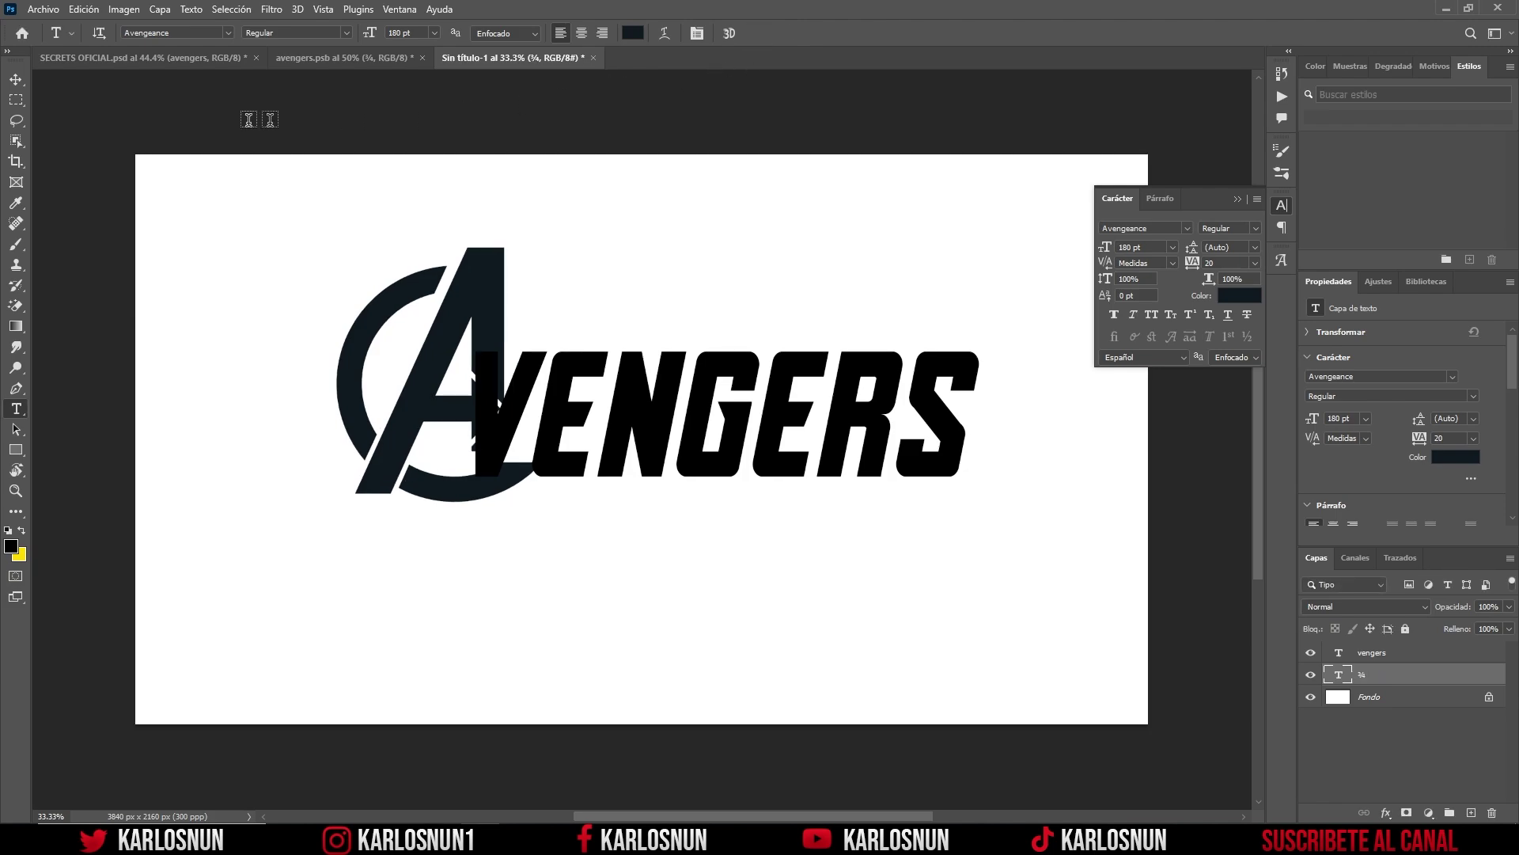
{"action": "left_click", "coordinate": [17, 80]}
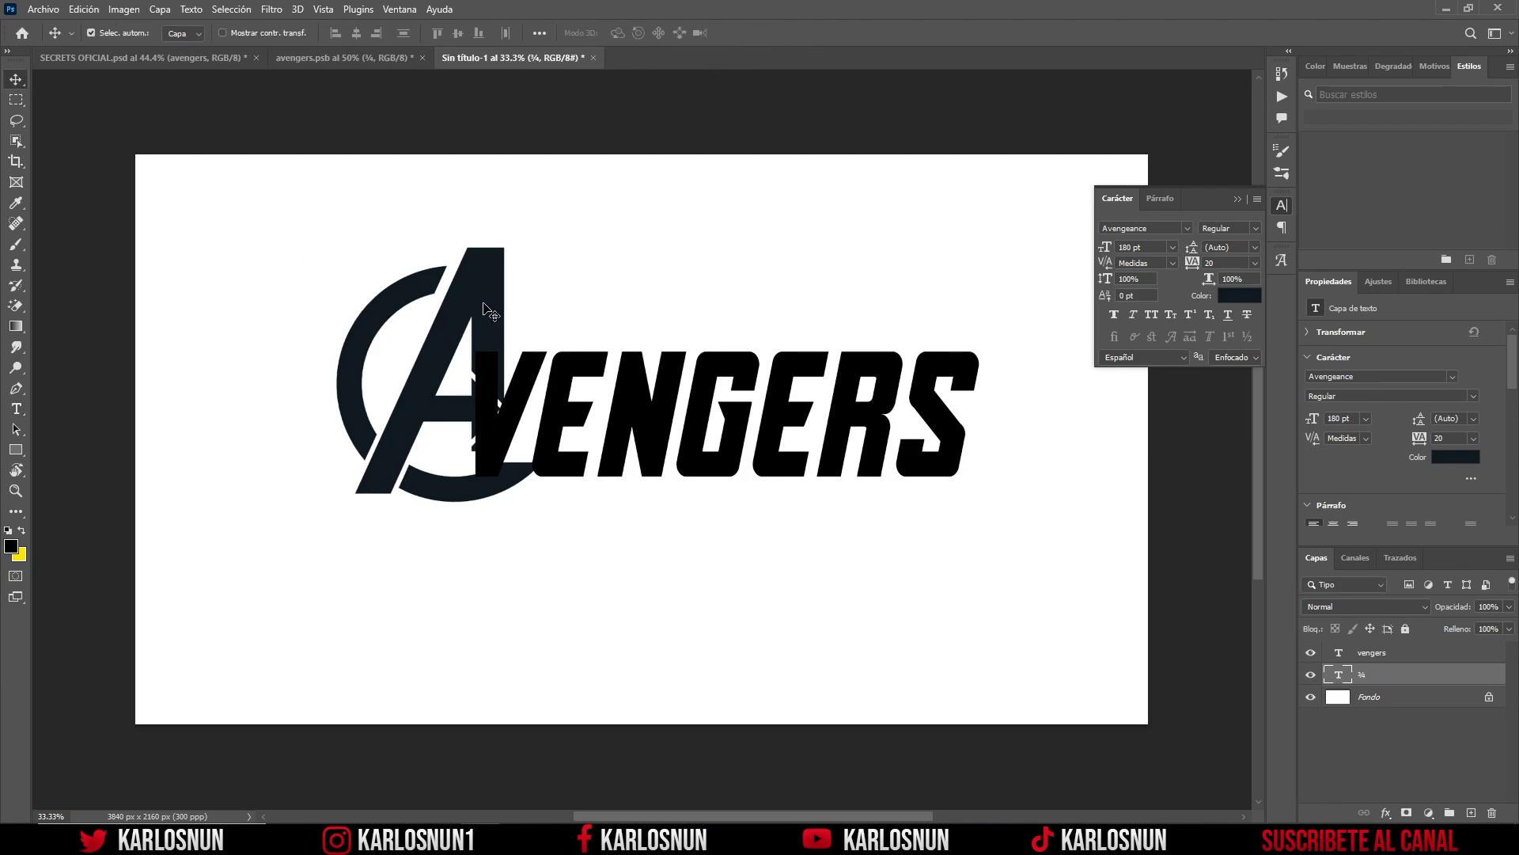
{"action": "left_click_drag", "start_coordinate": [456, 318], "coordinate": [428, 323]}
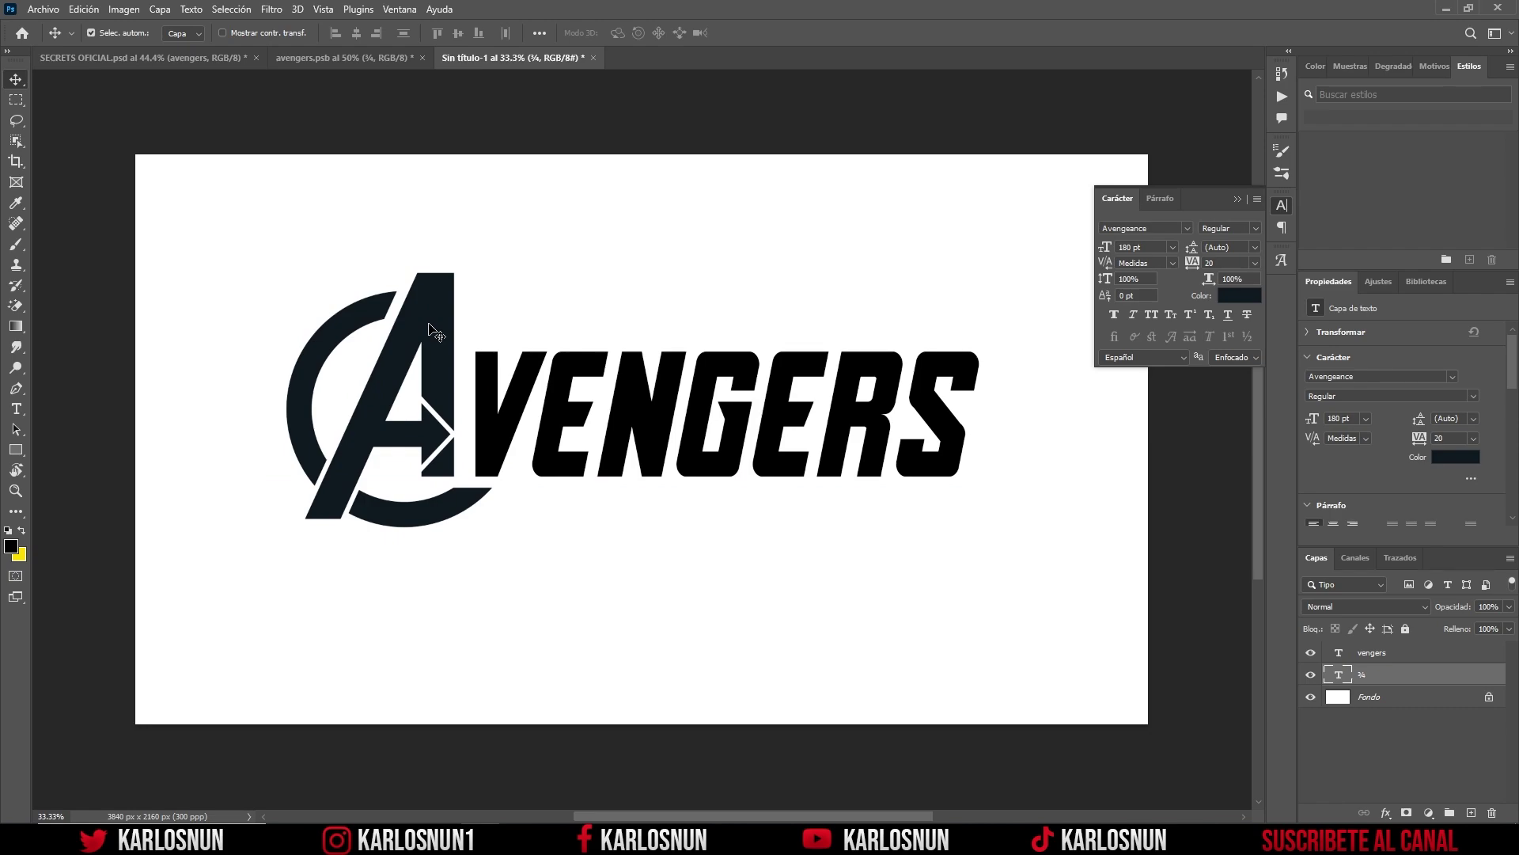
{"action": "left_click", "coordinate": [1283, 205]}
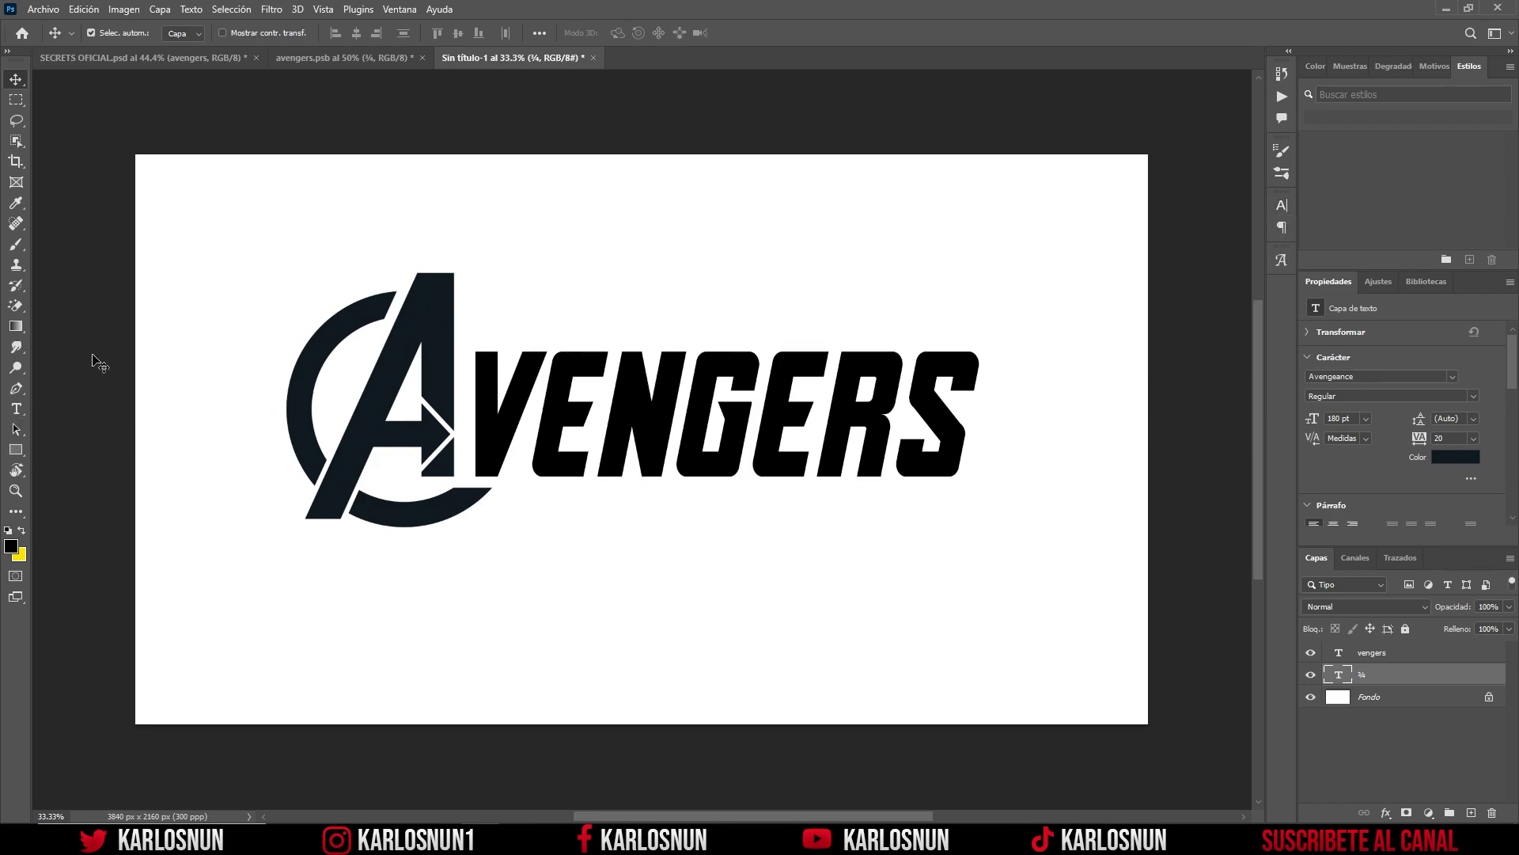
{"action": "left_click", "coordinate": [191, 9]}
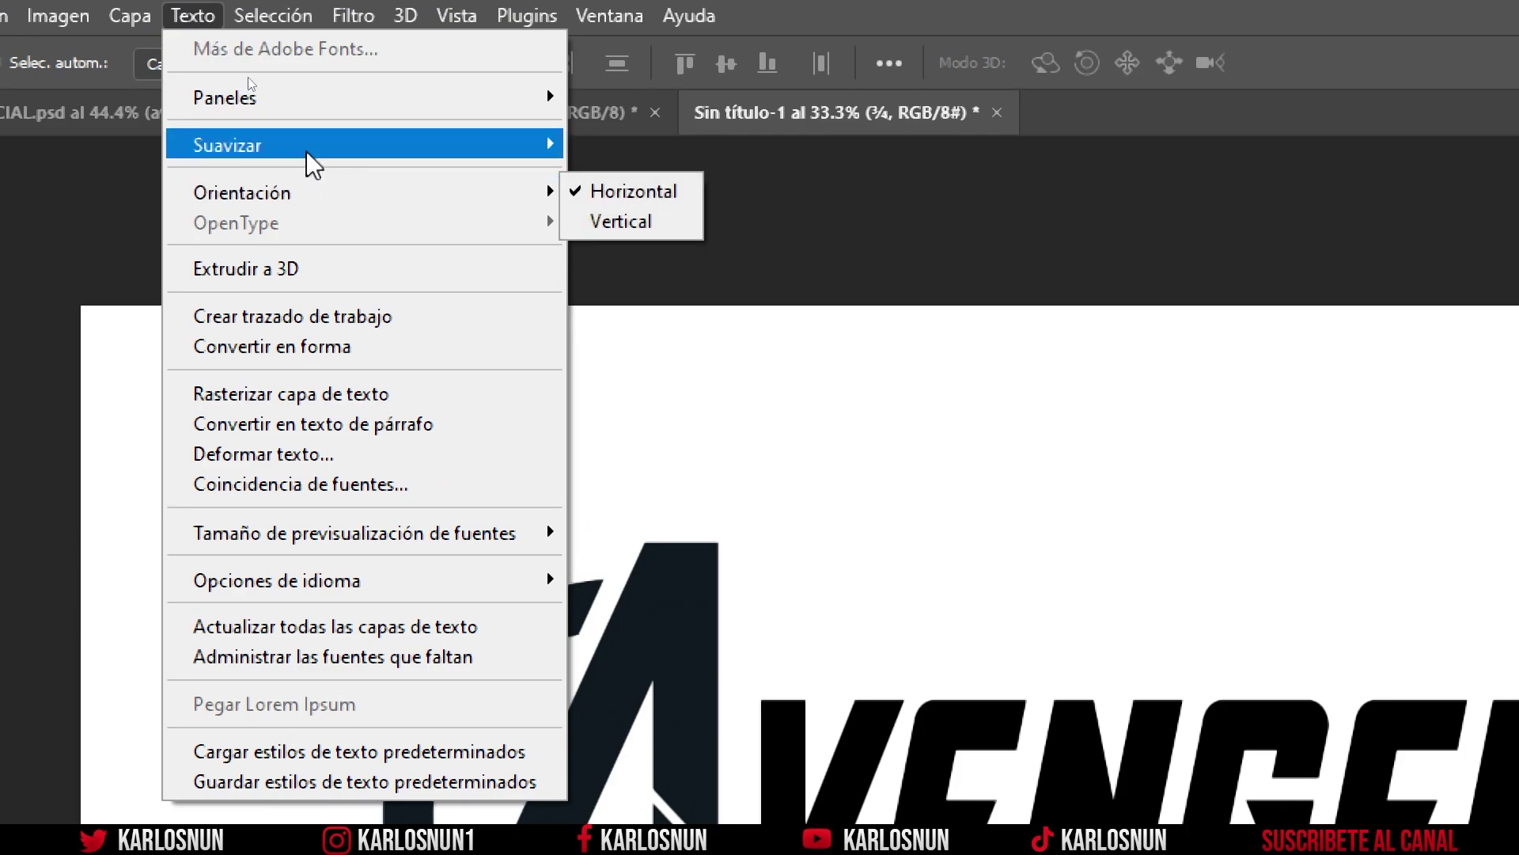
{"action": "mouse_move", "coordinate": [273, 50]}
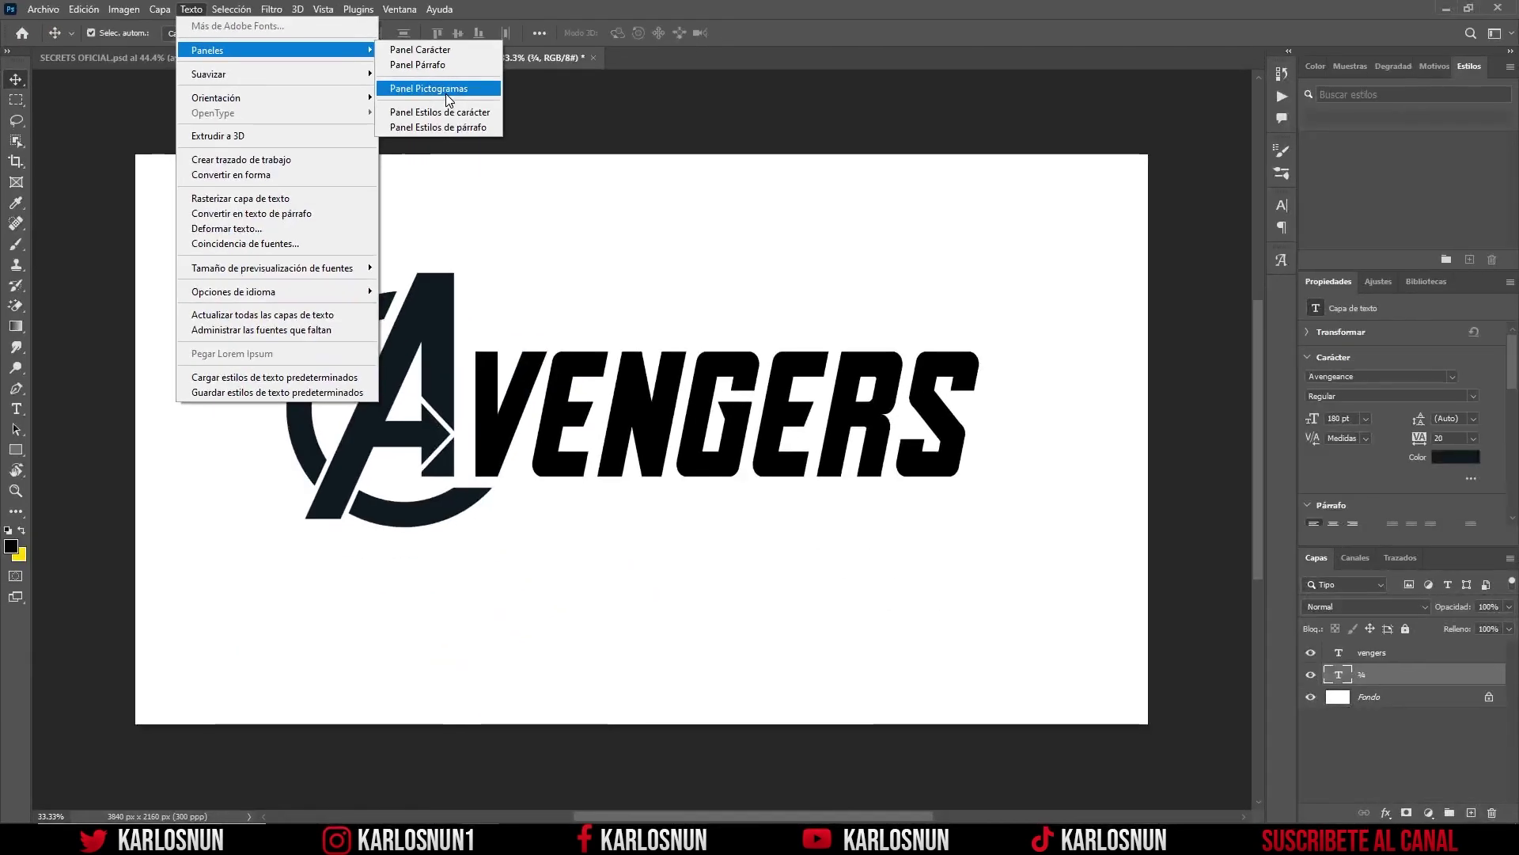
{"action": "left_click", "coordinate": [447, 89]}
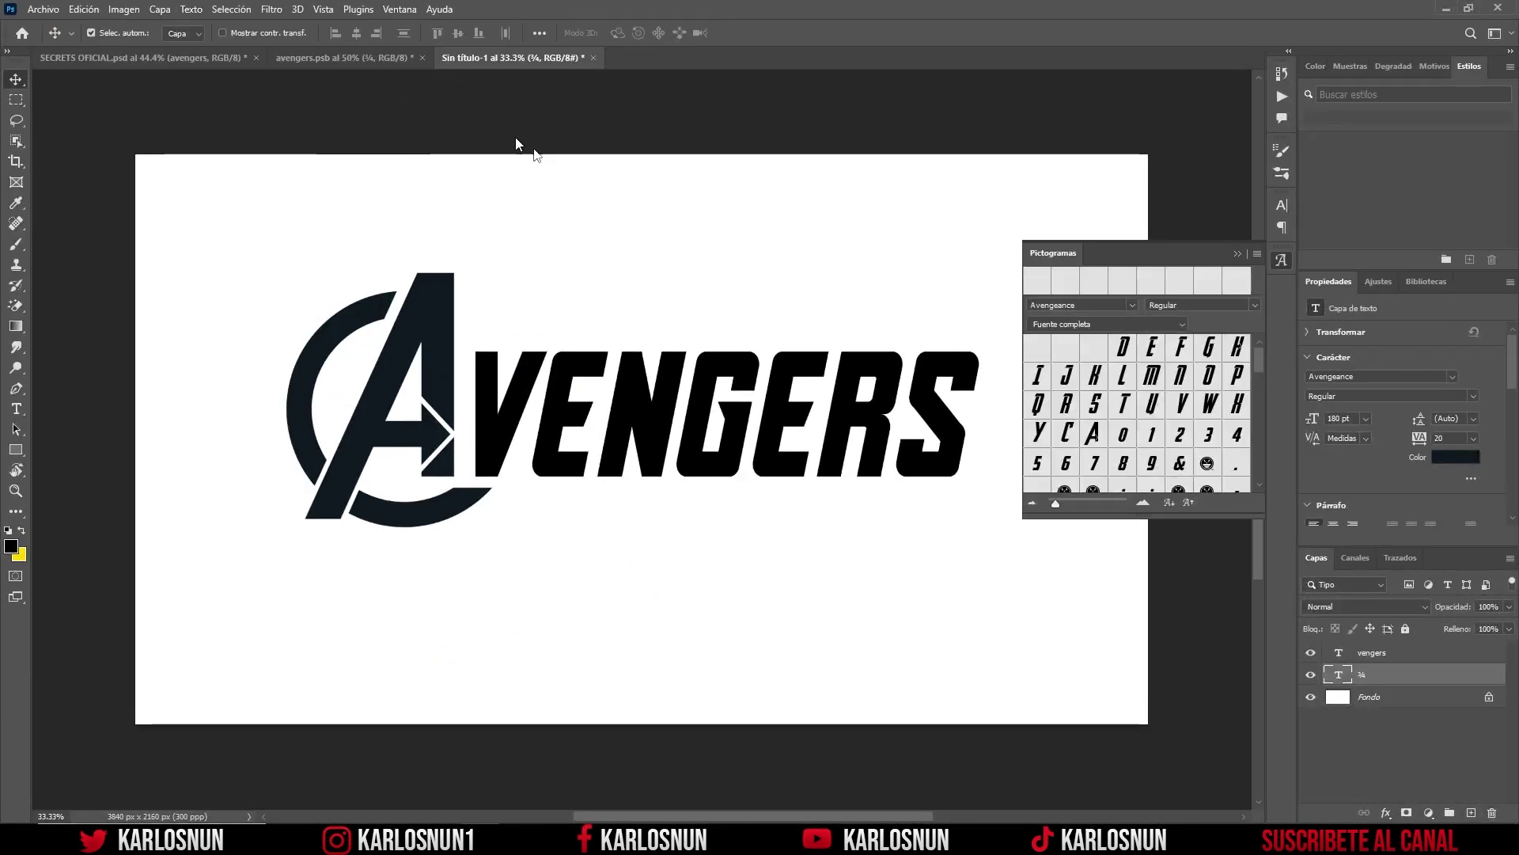
{"action": "mouse_move", "coordinate": [1260, 356]}
{"action": "left_mouse_down"}
{"action": "mouse_move", "coordinate": [1256, 469]}
{"action": "mouse_move", "coordinate": [1257, 397]}
{"action": "left_mouse_up"}
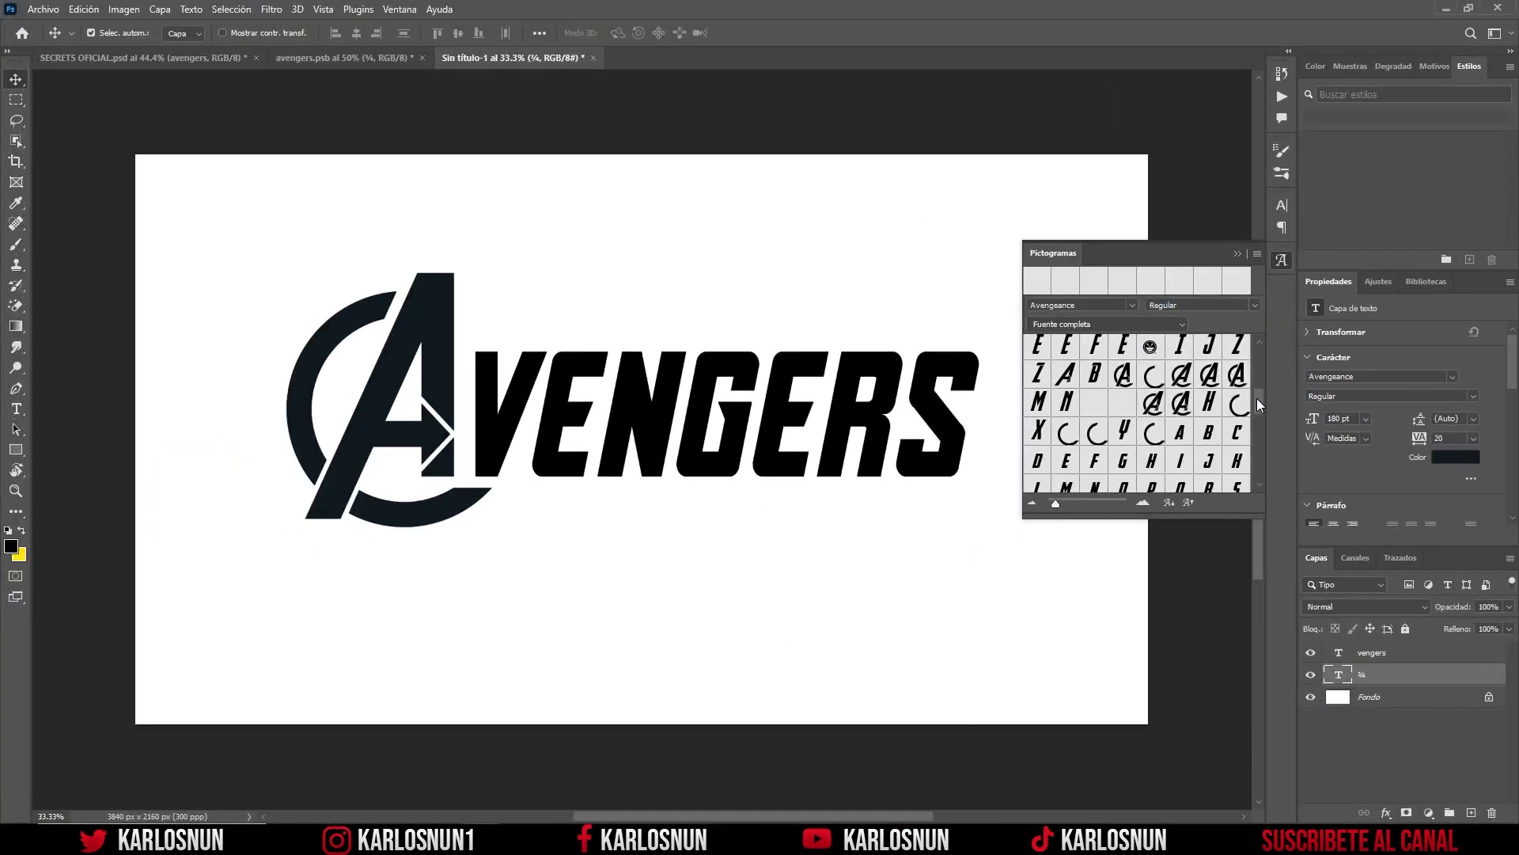
{"action": "left_click", "coordinate": [1396, 675]}
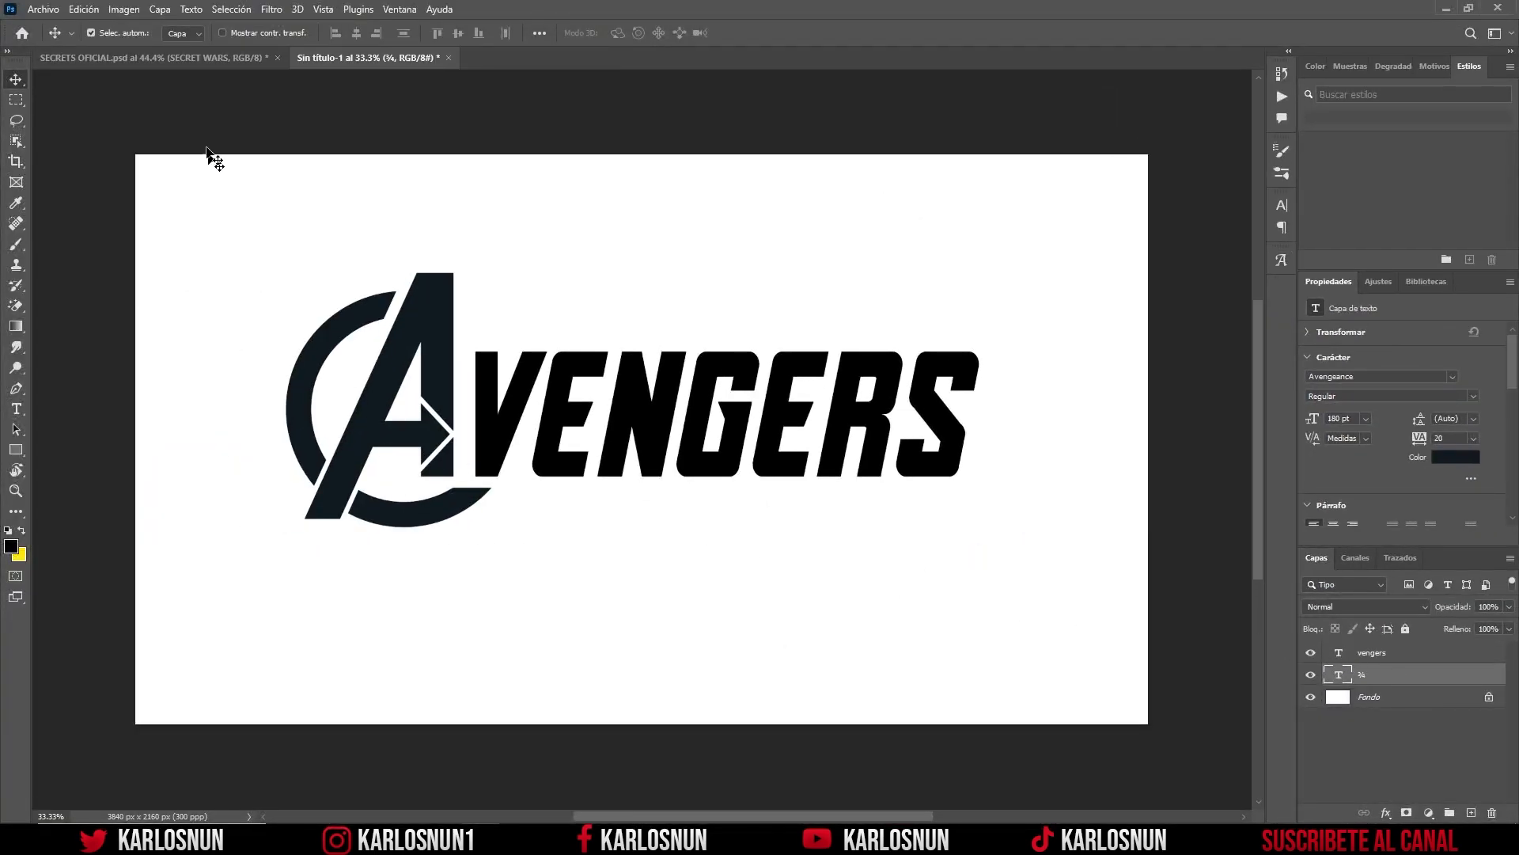
{"action": "left_click", "coordinate": [227, 56]}
{"action": "scroll", "coordinate": [323, 342], "scroll_direction": "up", "scroll_amount": 1}
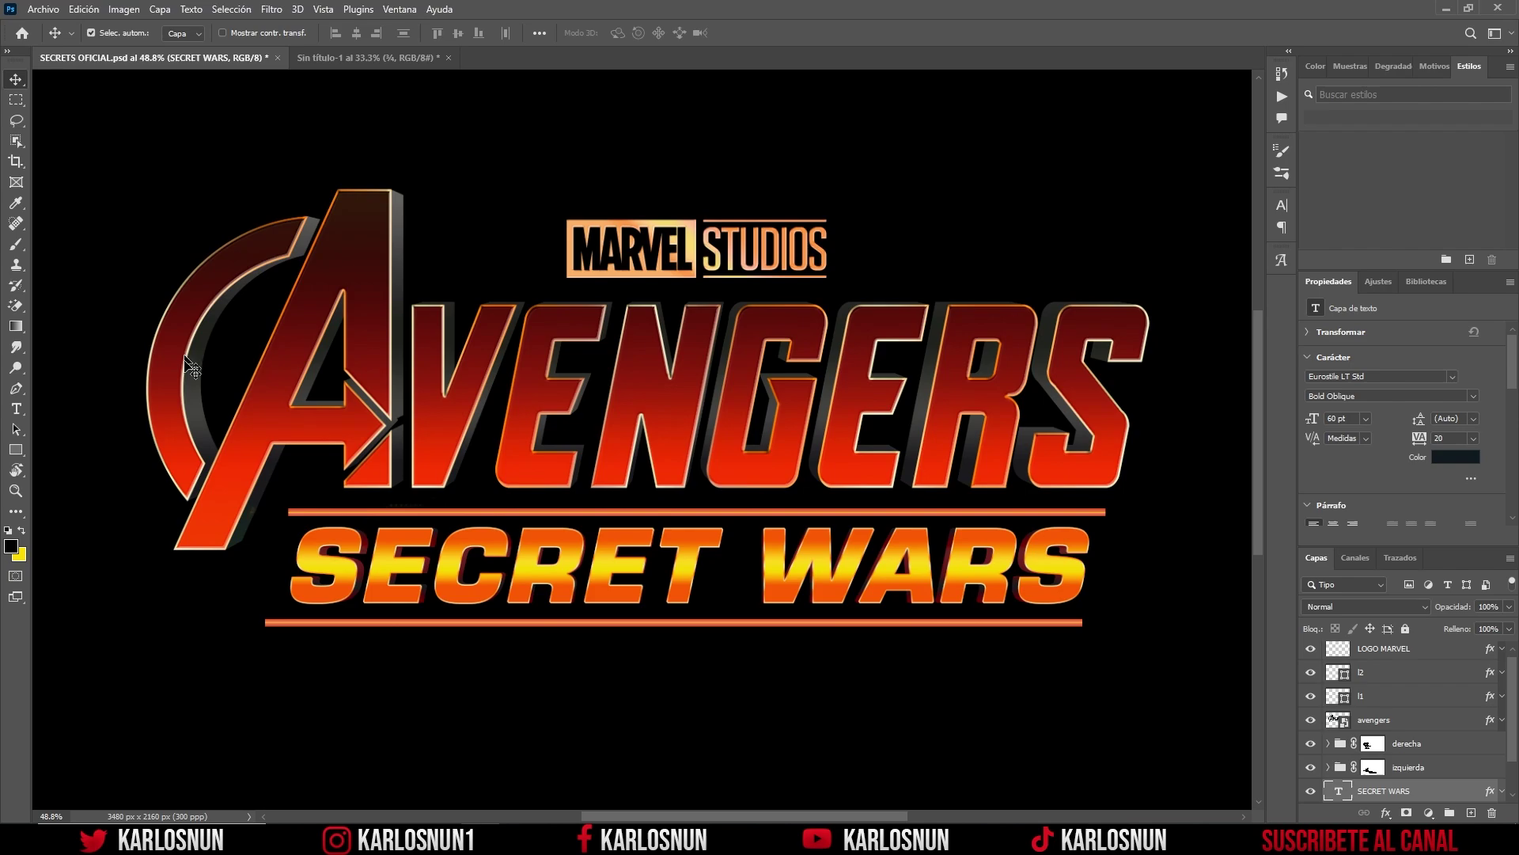
{"action": "left_click", "coordinate": [358, 60]}
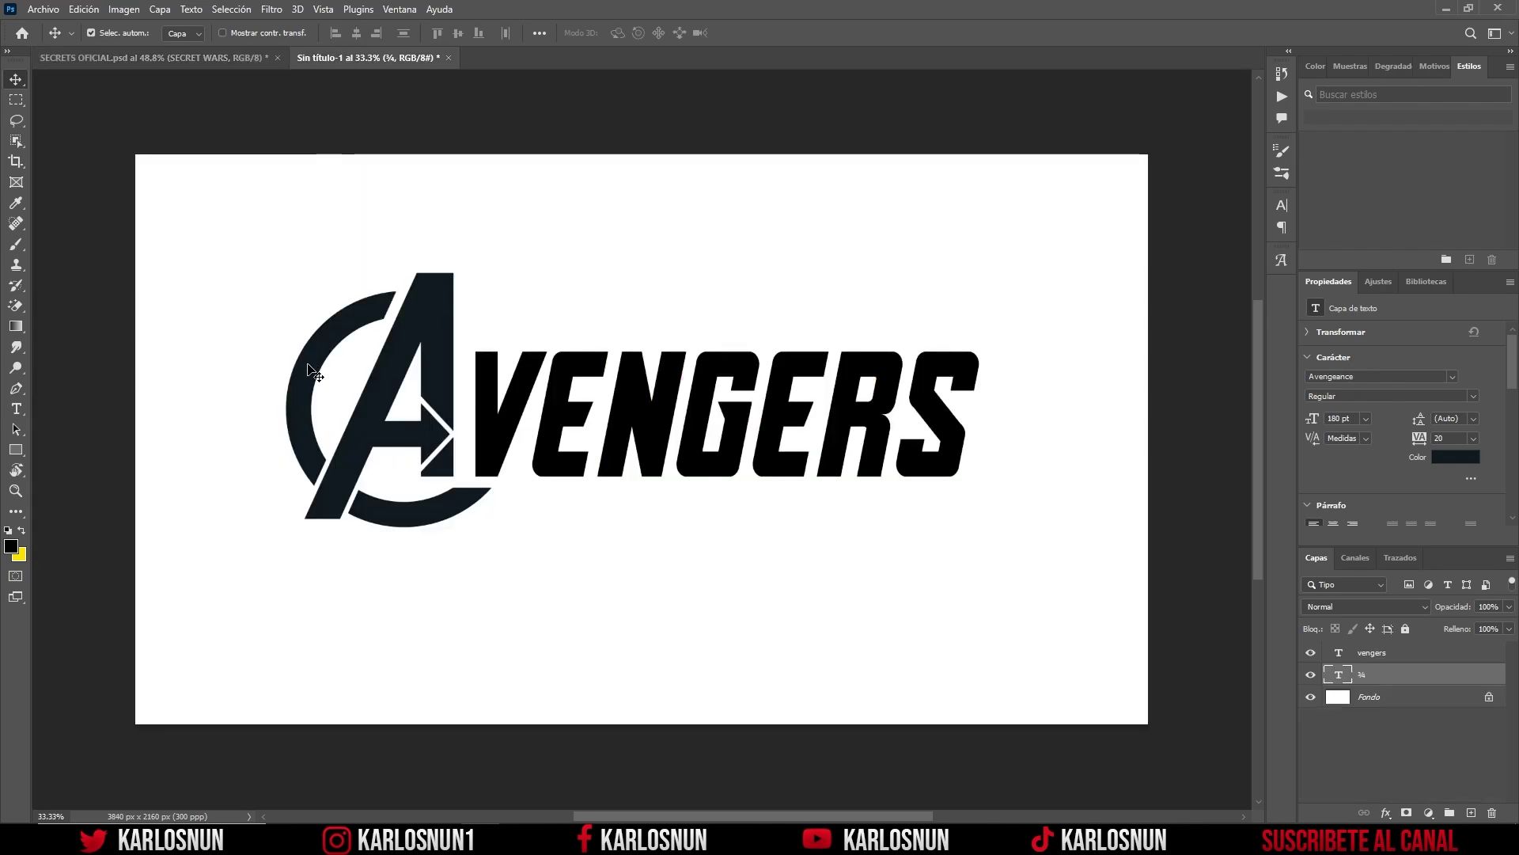
{"action": "scroll", "coordinate": [310, 363], "scroll_direction": "up", "scroll_amount": 1}
{"action": "scroll", "coordinate": [310, 362], "scroll_direction": "up", "scroll_amount": 1}
{"action": "scroll", "coordinate": [311, 363], "scroll_direction": "up", "scroll_amount": 1}
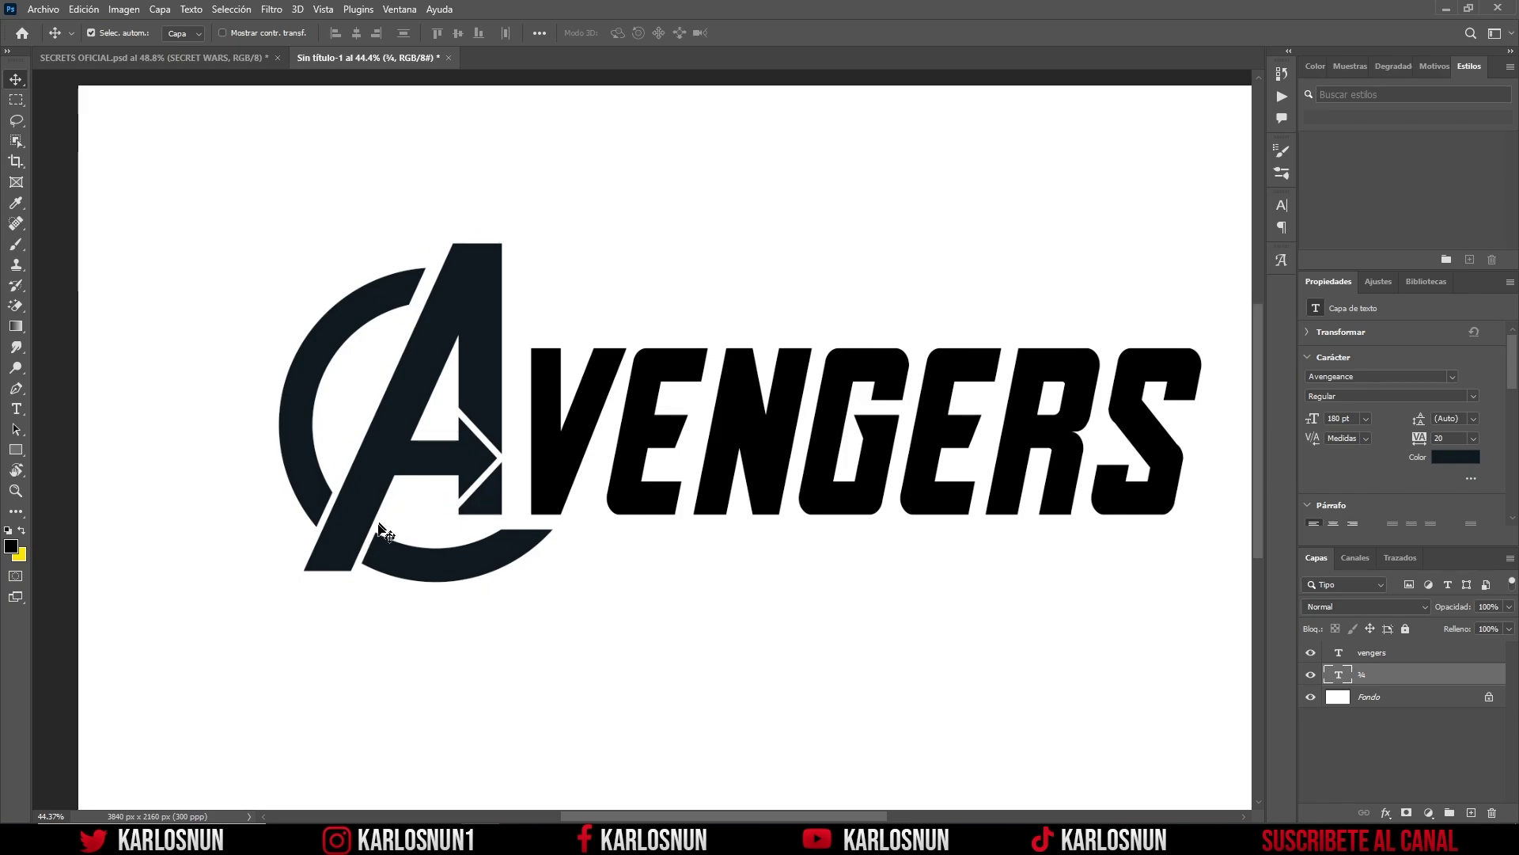
{"action": "left_click", "coordinate": [254, 67]}
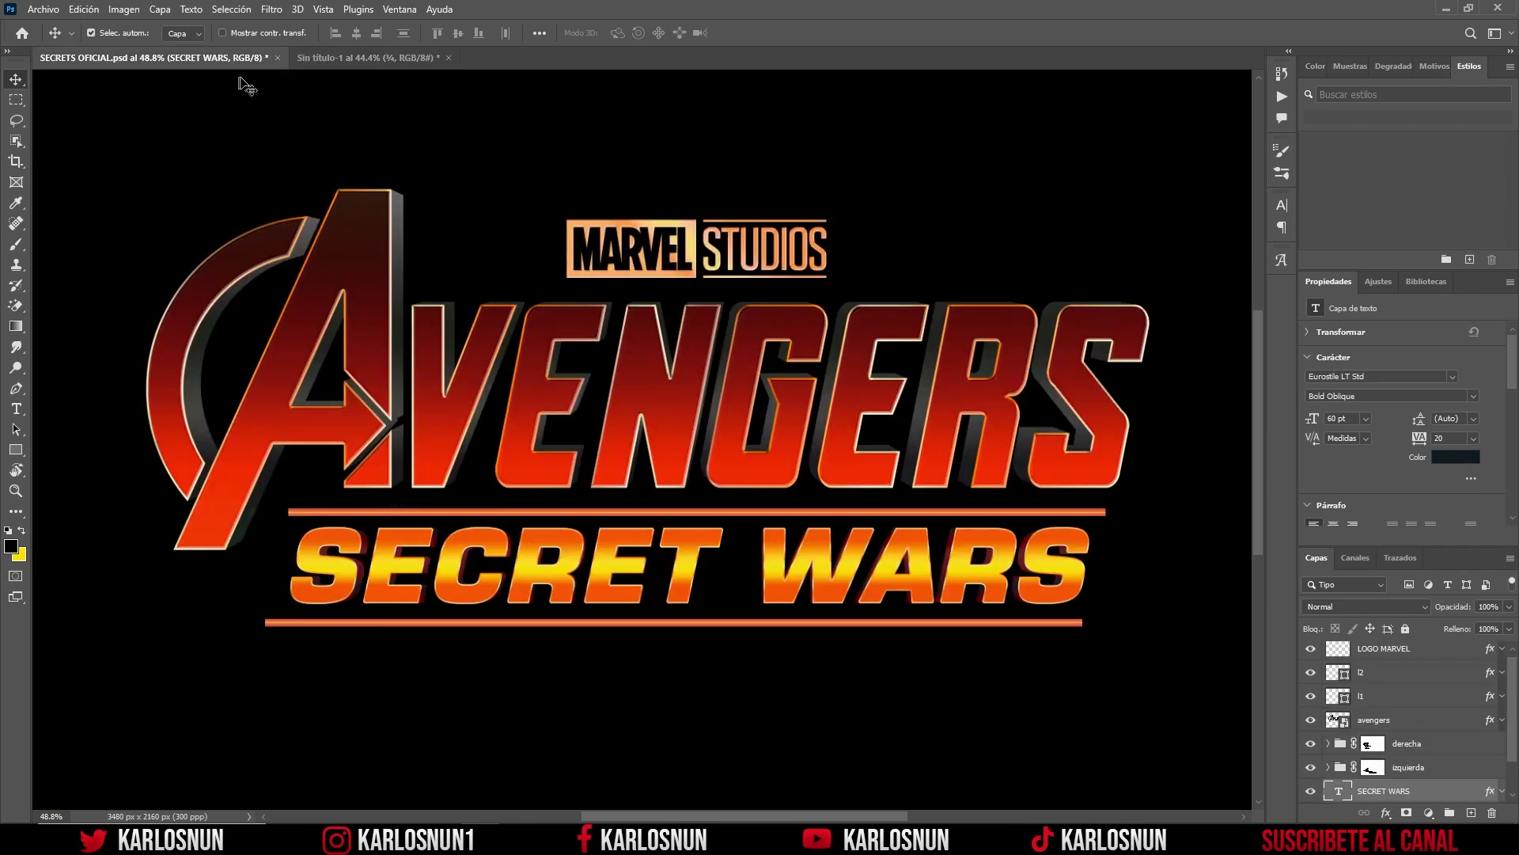
{"action": "left_click", "coordinate": [334, 57]}
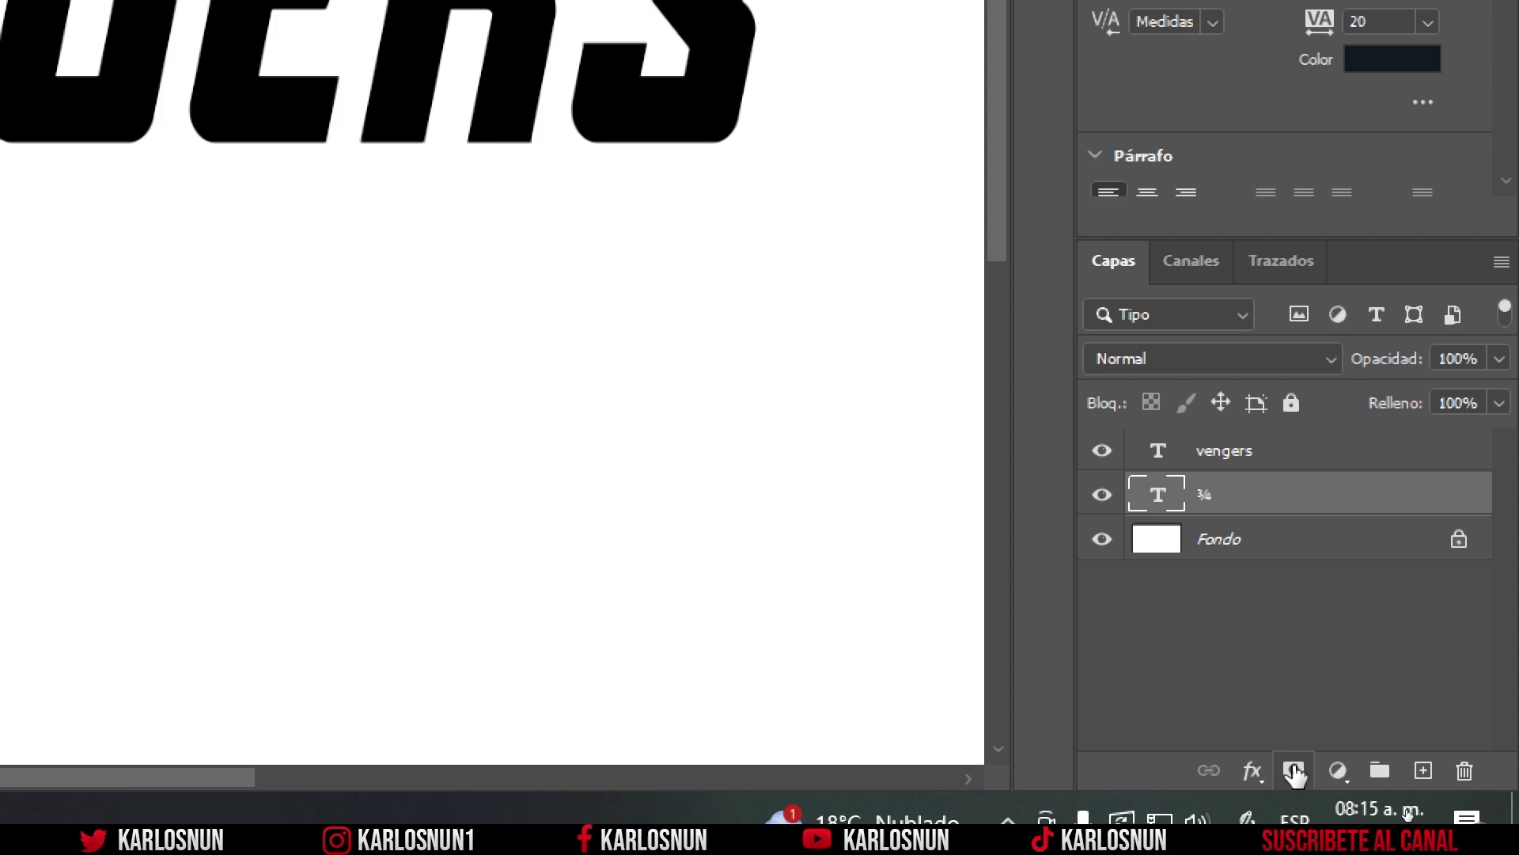
Step: Mask the A layer and paint out the ring's lower arc with a hard round brush
{"action": "left_click", "coordinate": [1294, 774]}
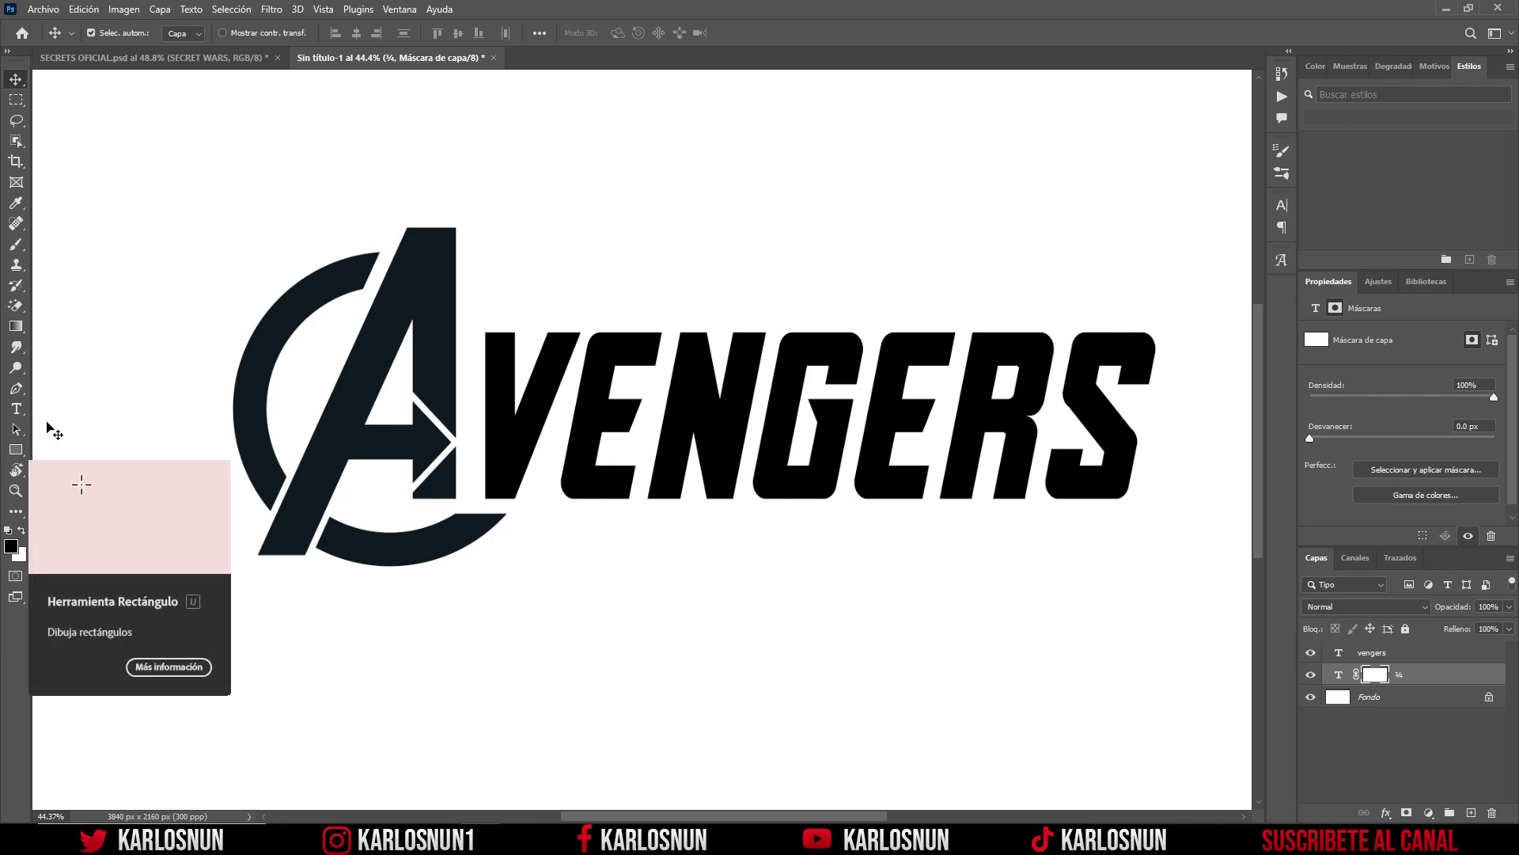
{"action": "key", "text": "b"}
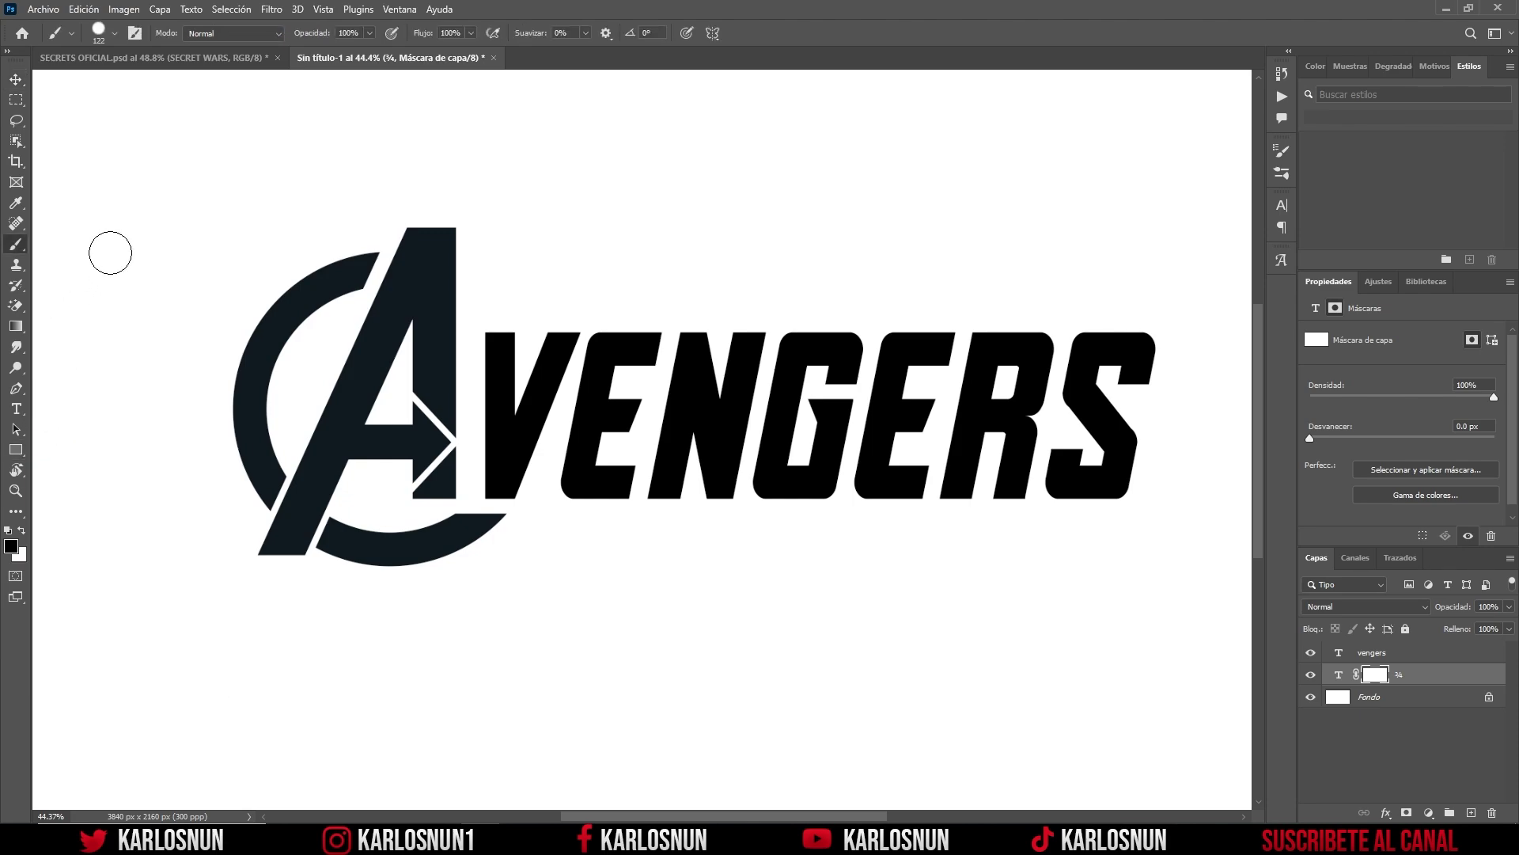
{"action": "left_click", "coordinate": [115, 35]}
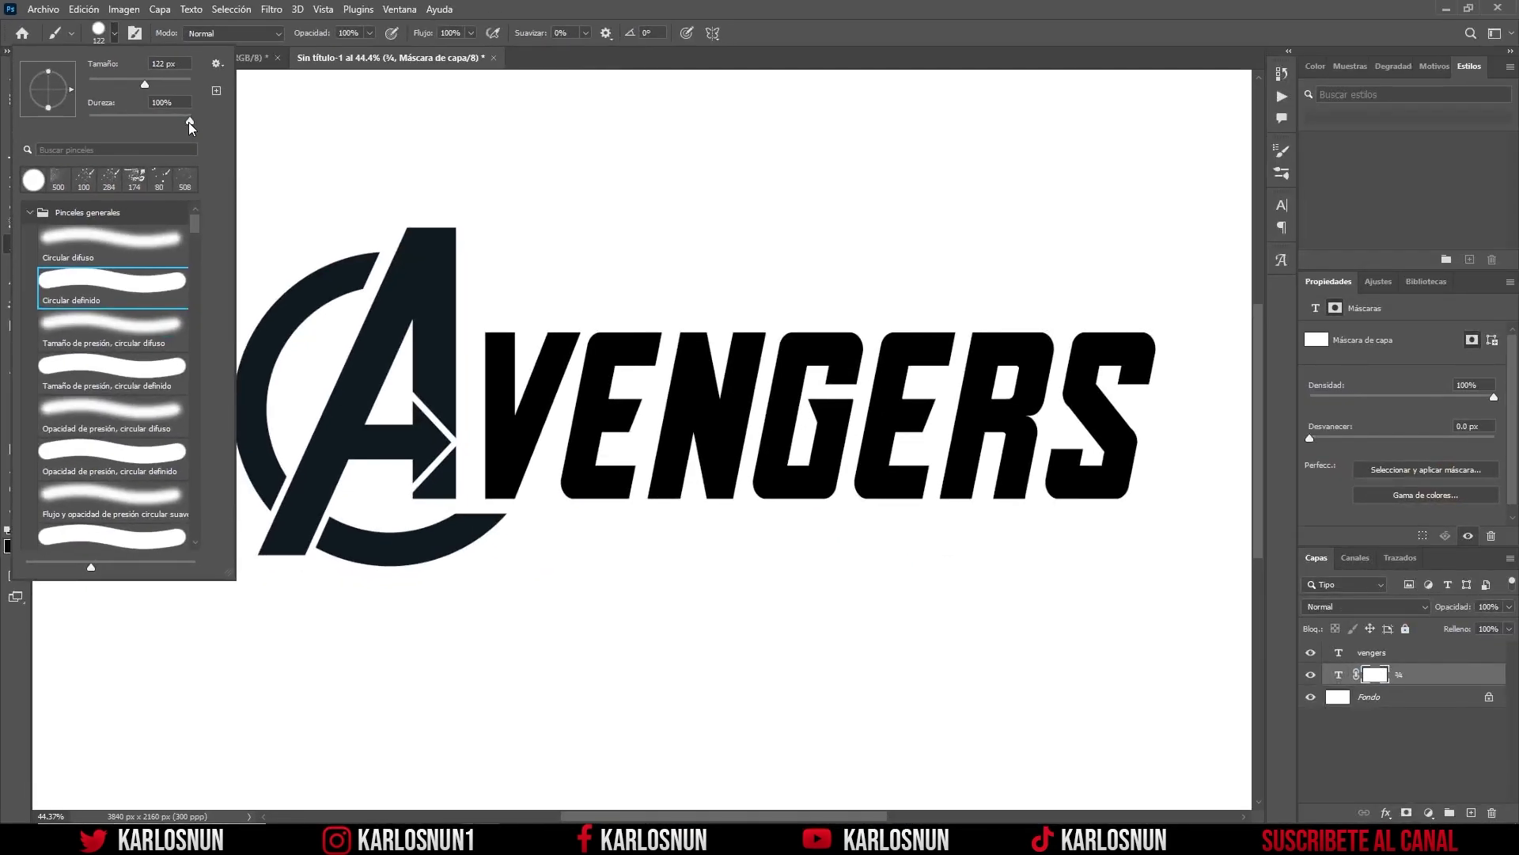
{"action": "left_click", "coordinate": [496, 541]}
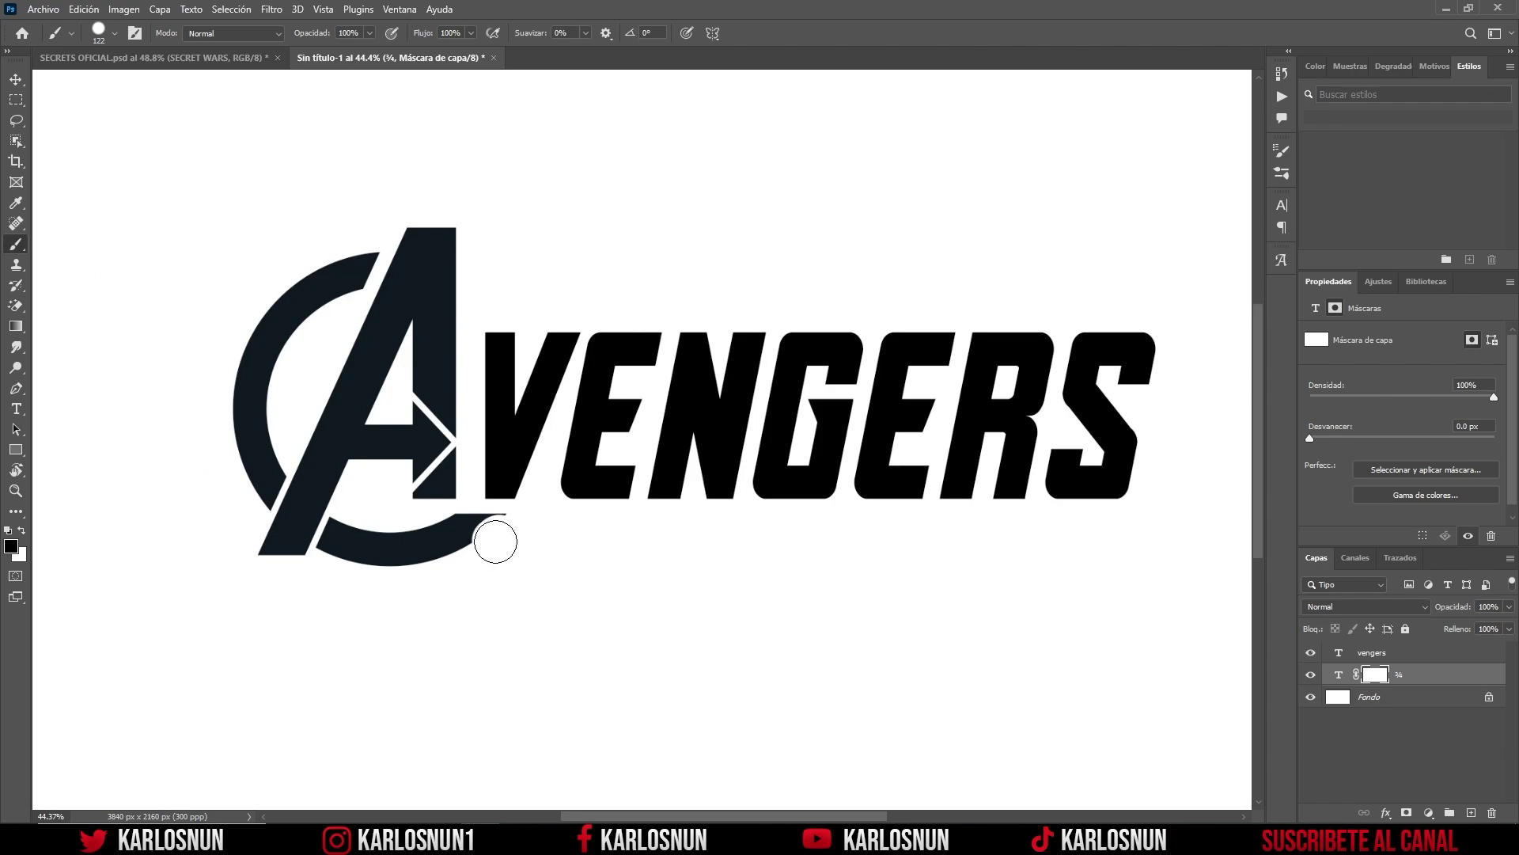
{"action": "scroll", "coordinate": [495, 541], "scroll_direction": "up", "scroll_amount": 2}
{"action": "scroll", "coordinate": [494, 525], "scroll_direction": "up", "scroll_amount": 3}
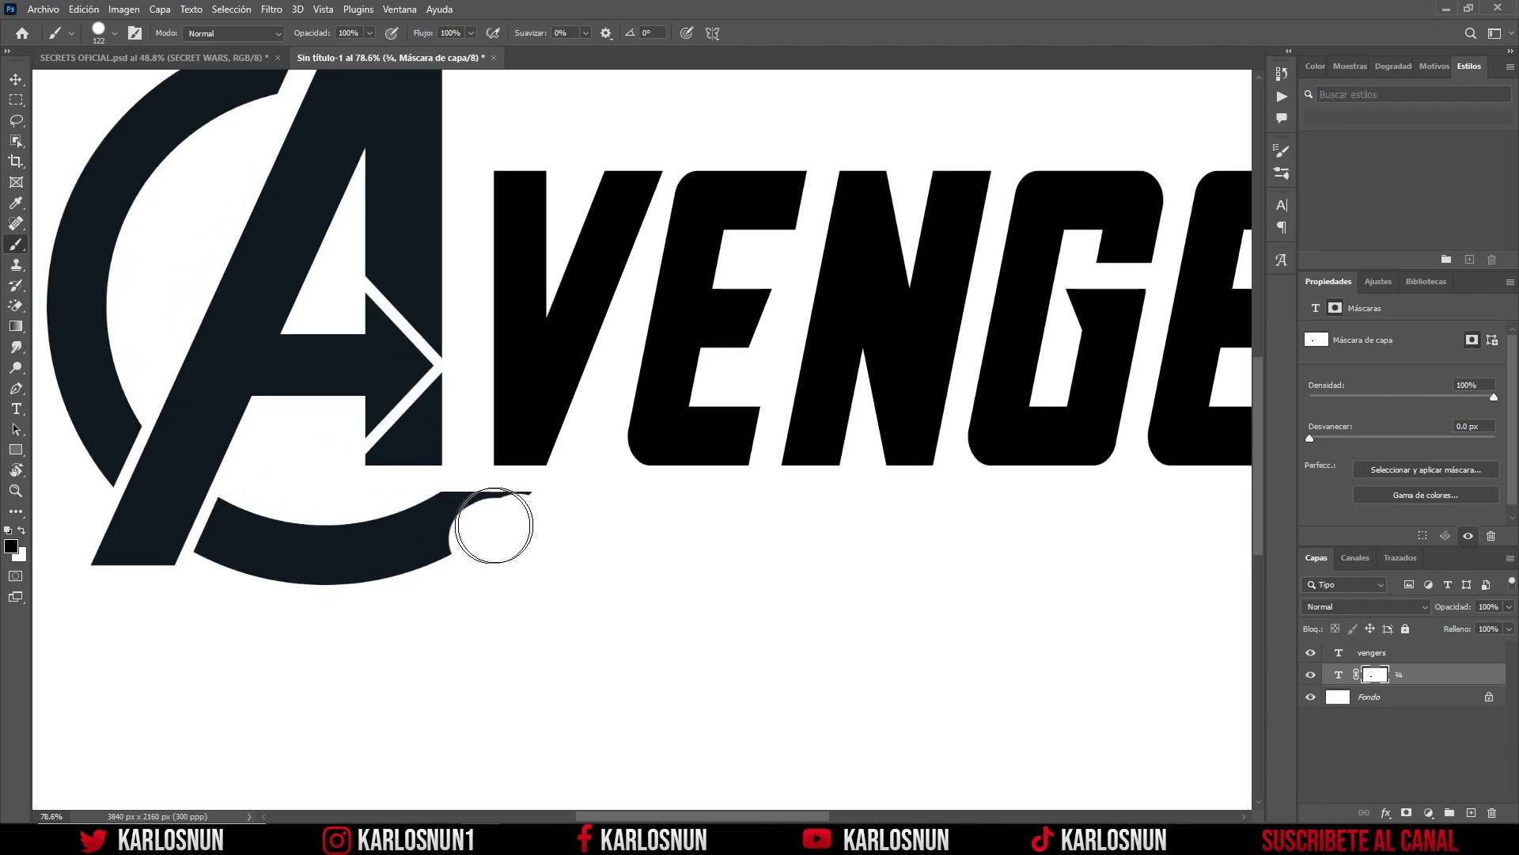
{"action": "mouse_move", "coordinate": [494, 526]}
{"action": "left_mouse_down"}
{"action": "mouse_move", "coordinate": [422, 555]}
{"action": "mouse_move", "coordinate": [291, 541]}
{"action": "mouse_move", "coordinate": [254, 509]}
{"action": "mouse_move", "coordinate": [230, 577]}
{"action": "mouse_move", "coordinate": [234, 532]}
{"action": "left_mouse_up"}
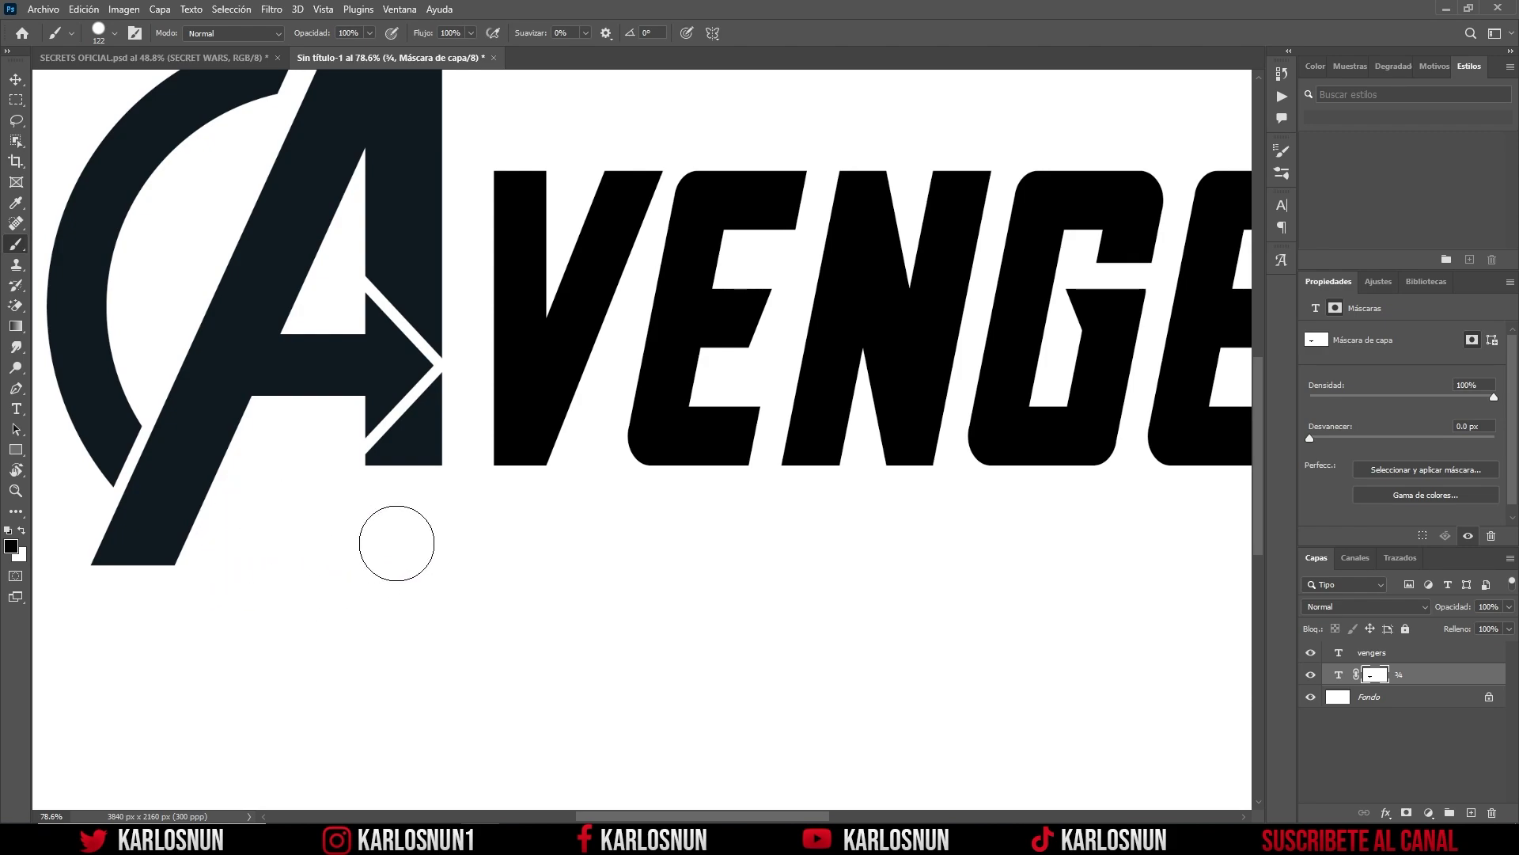
{"action": "scroll", "coordinate": [409, 582], "scroll_direction": "down", "scroll_amount": 2}
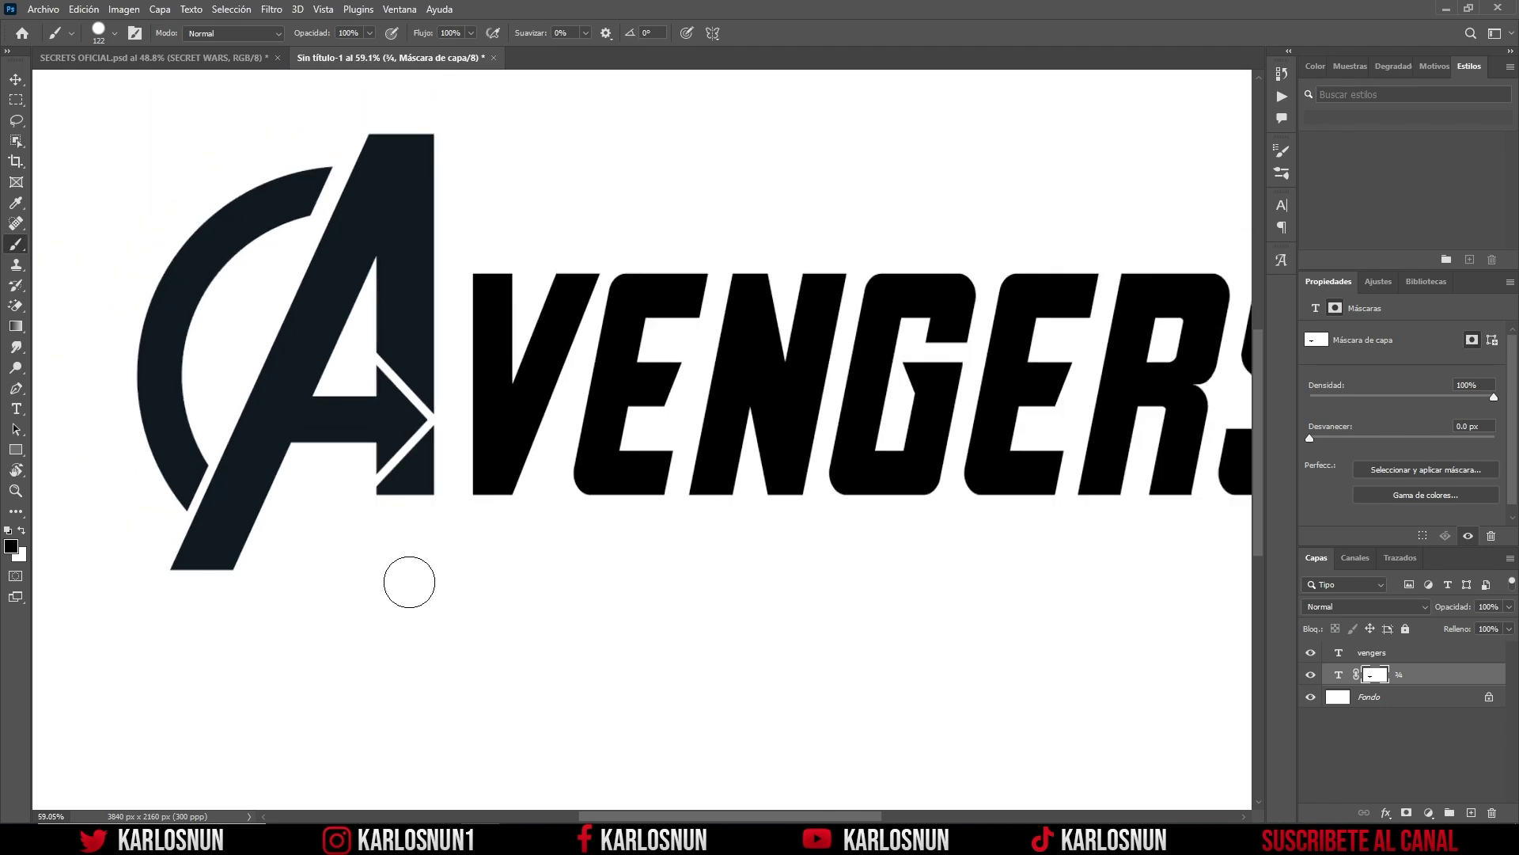
{"action": "scroll", "coordinate": [409, 582], "scroll_direction": "down", "scroll_amount": 1}
{"action": "left_click", "coordinate": [16, 79]}
Step: Group the A and vengers layers into a group named avengers
{"action": "scroll", "coordinate": [694, 440], "scroll_direction": "down", "scroll_amount": 1}
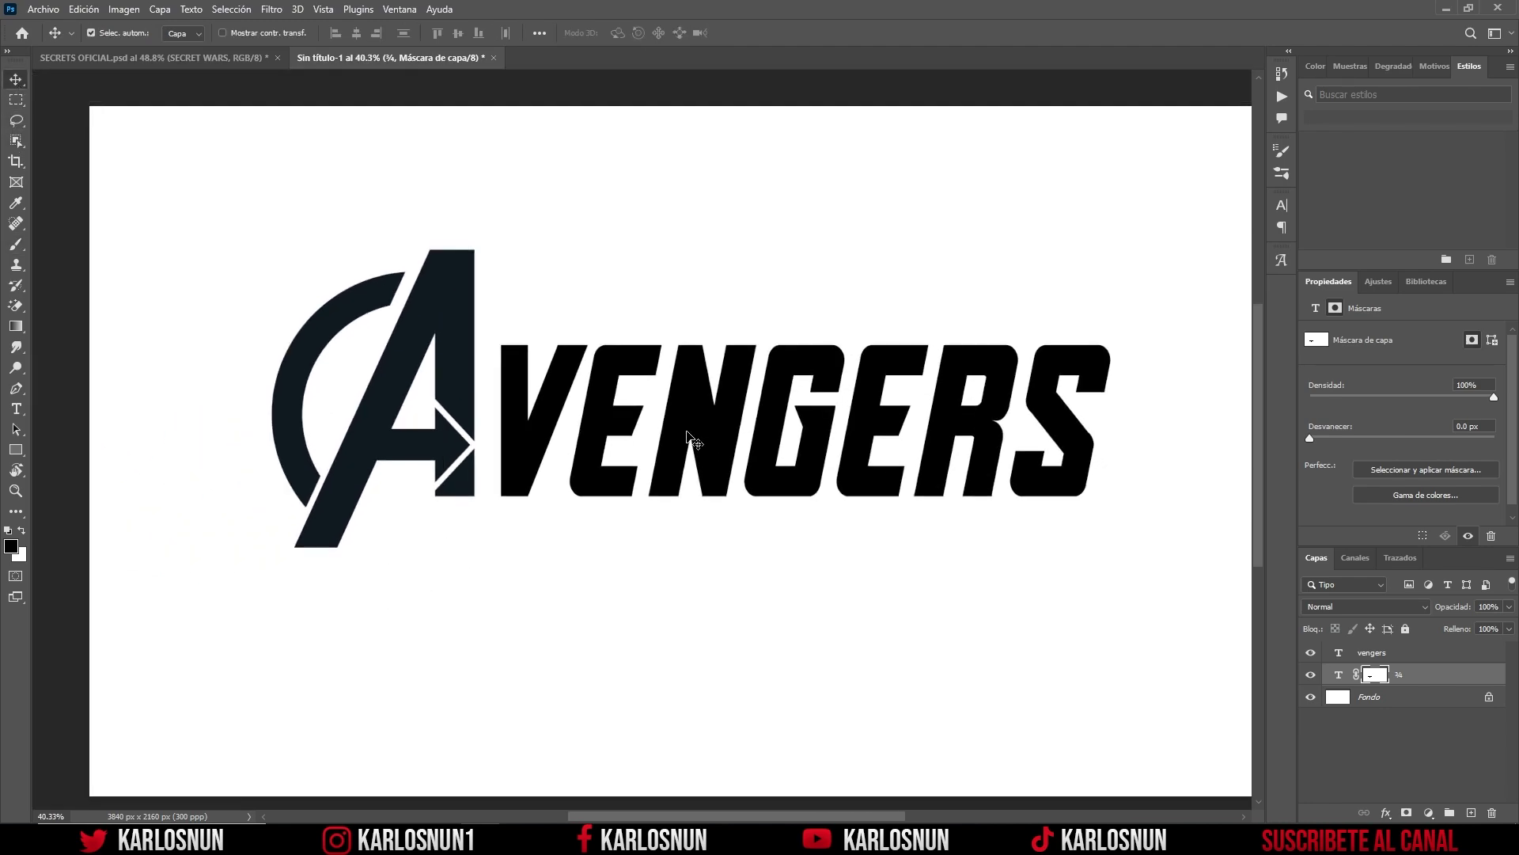
{"action": "scroll", "coordinate": [694, 441], "scroll_direction": "down", "scroll_amount": 1}
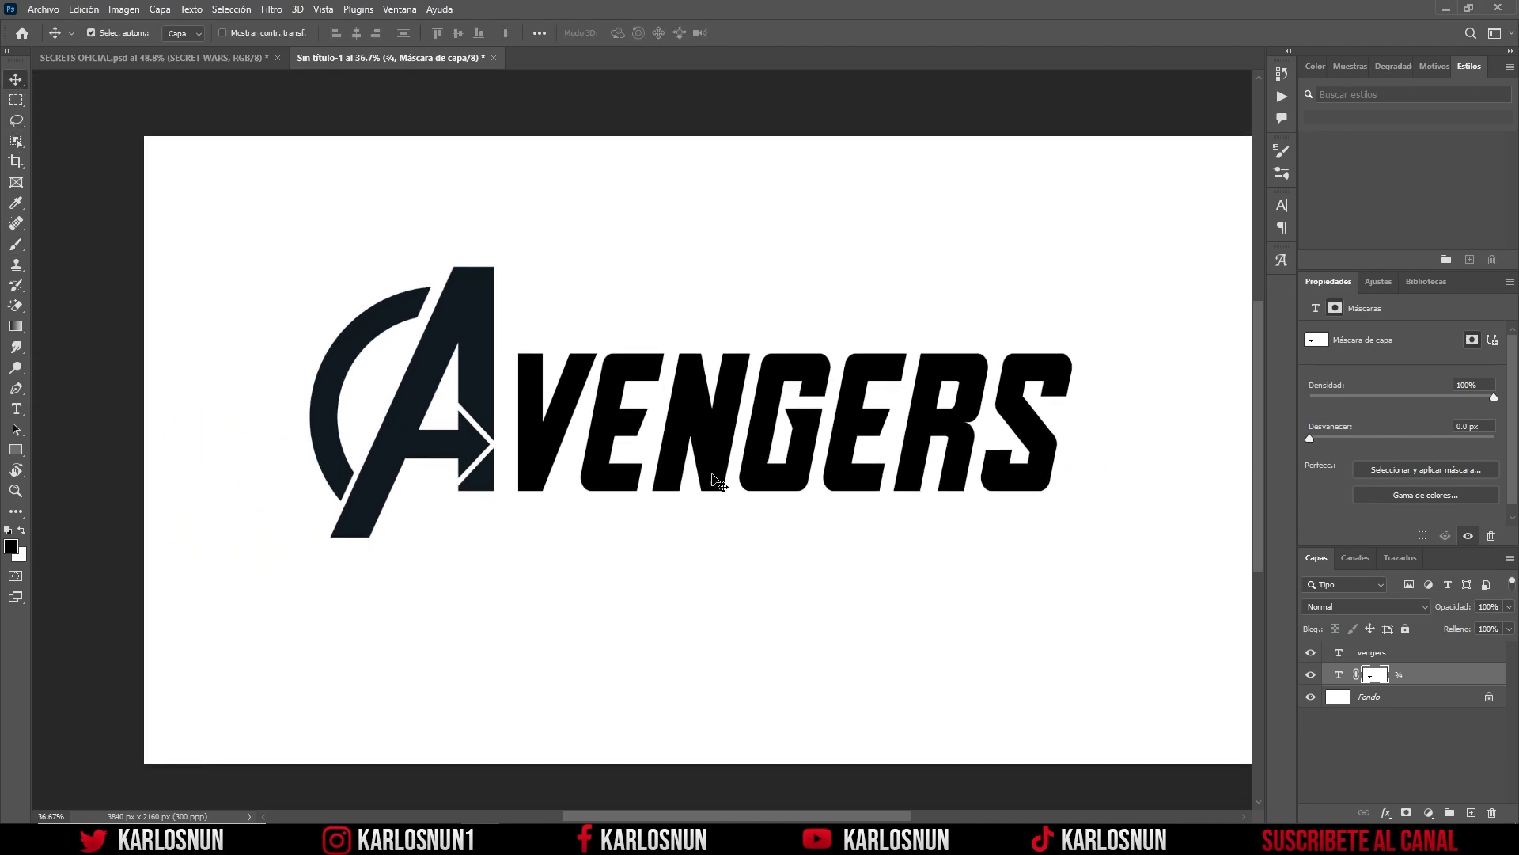
{"action": "left_click", "coordinate": [1423, 664], "text": "shift"}
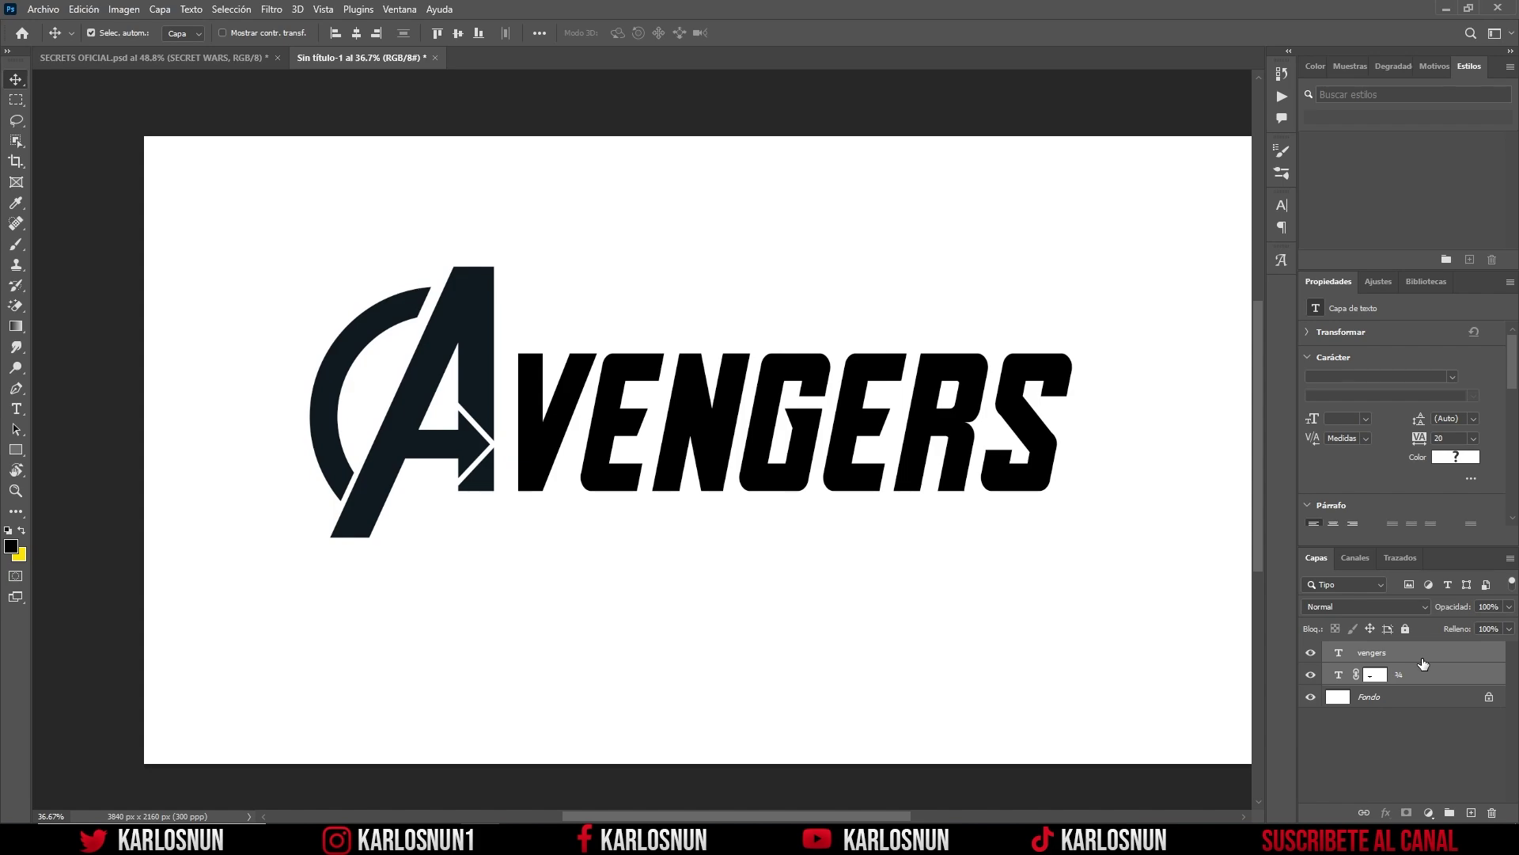
{"action": "key", "text": "ctrl+g"}
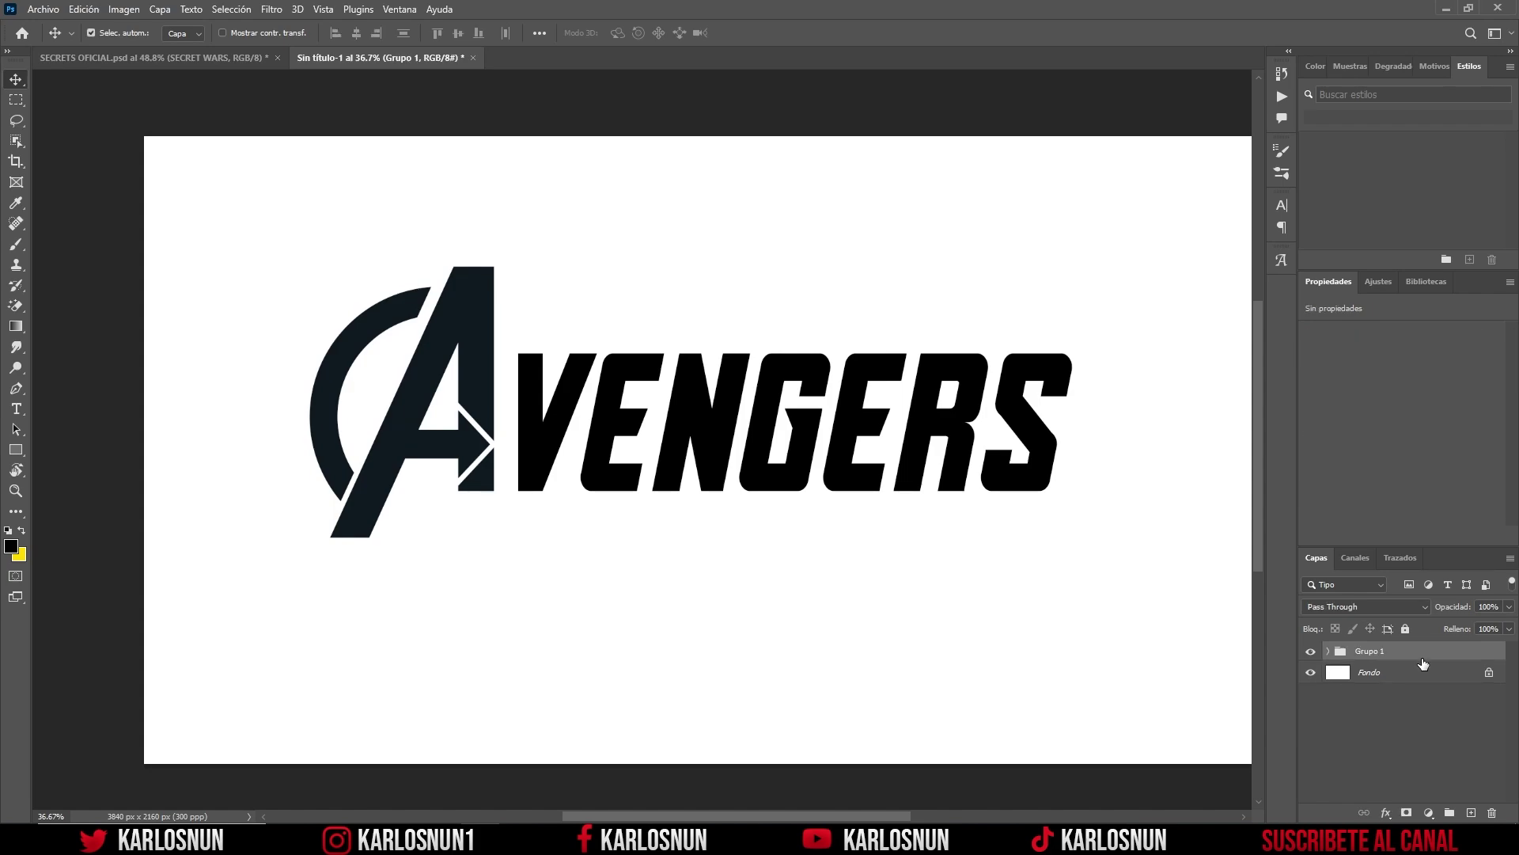
{"action": "double_click", "coordinate": [1371, 652]}
{"action": "type", "text": "avengers"}
{"action": "key", "text": "Return"}
Step: Convert the avengers group into a smart object and compare with the reference
{"action": "right_click", "coordinate": [1371, 656]}
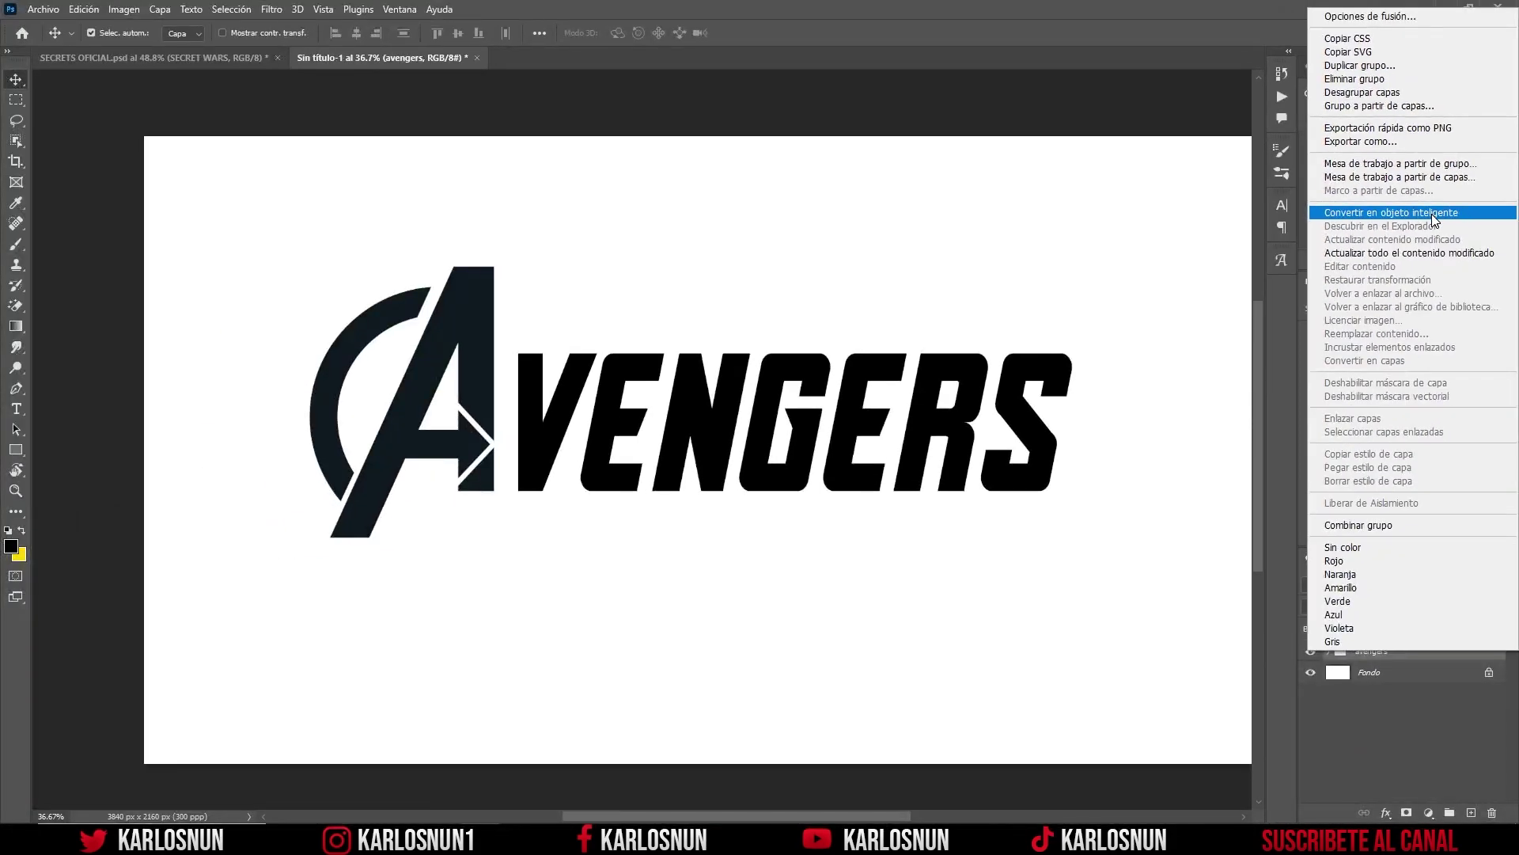
{"action": "left_click", "coordinate": [1434, 213]}
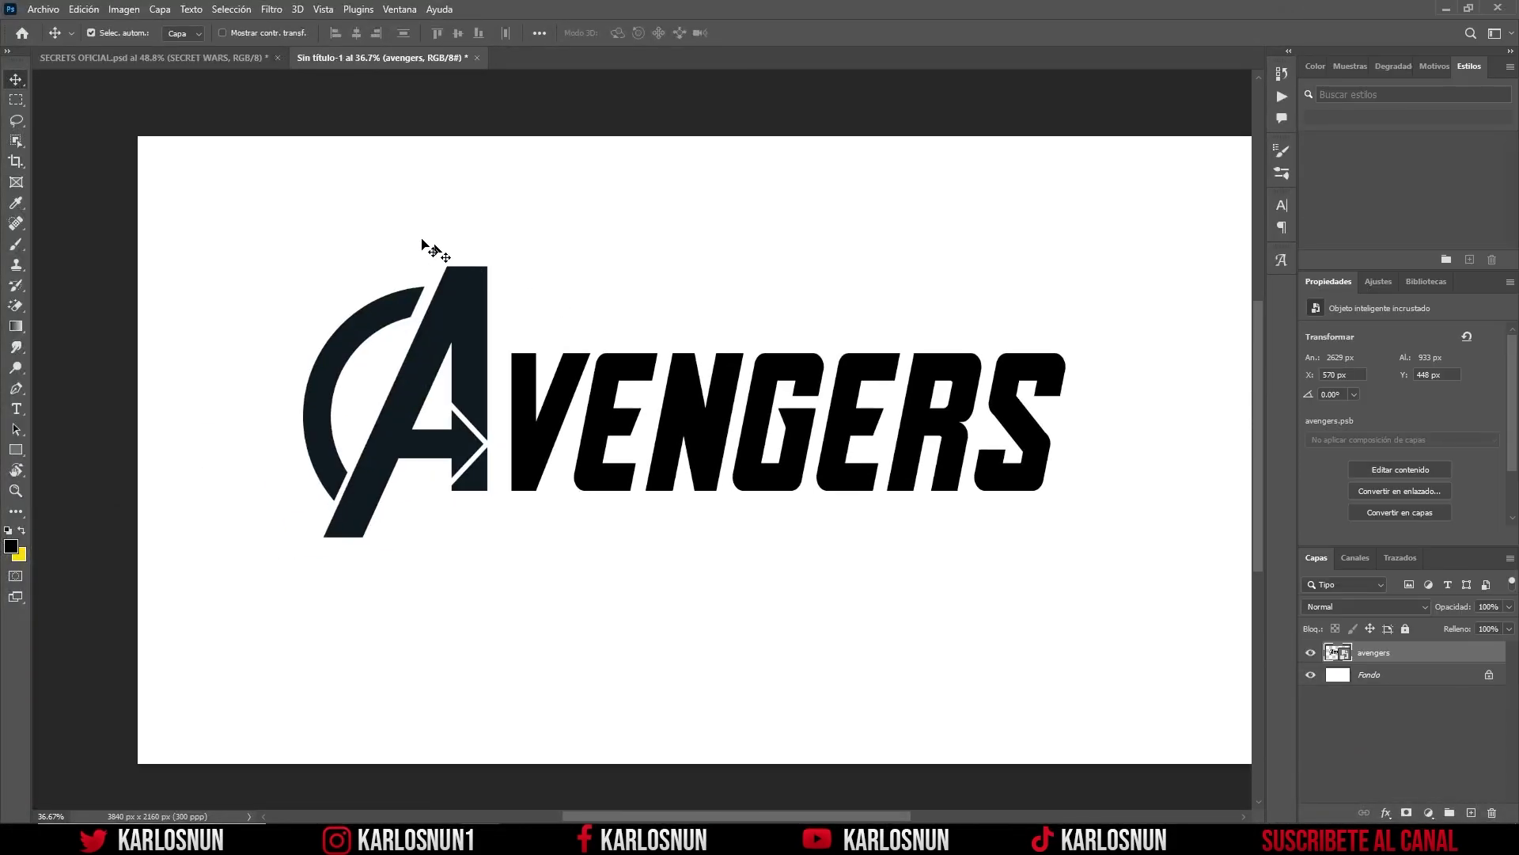
{"action": "left_click", "coordinate": [185, 57]}
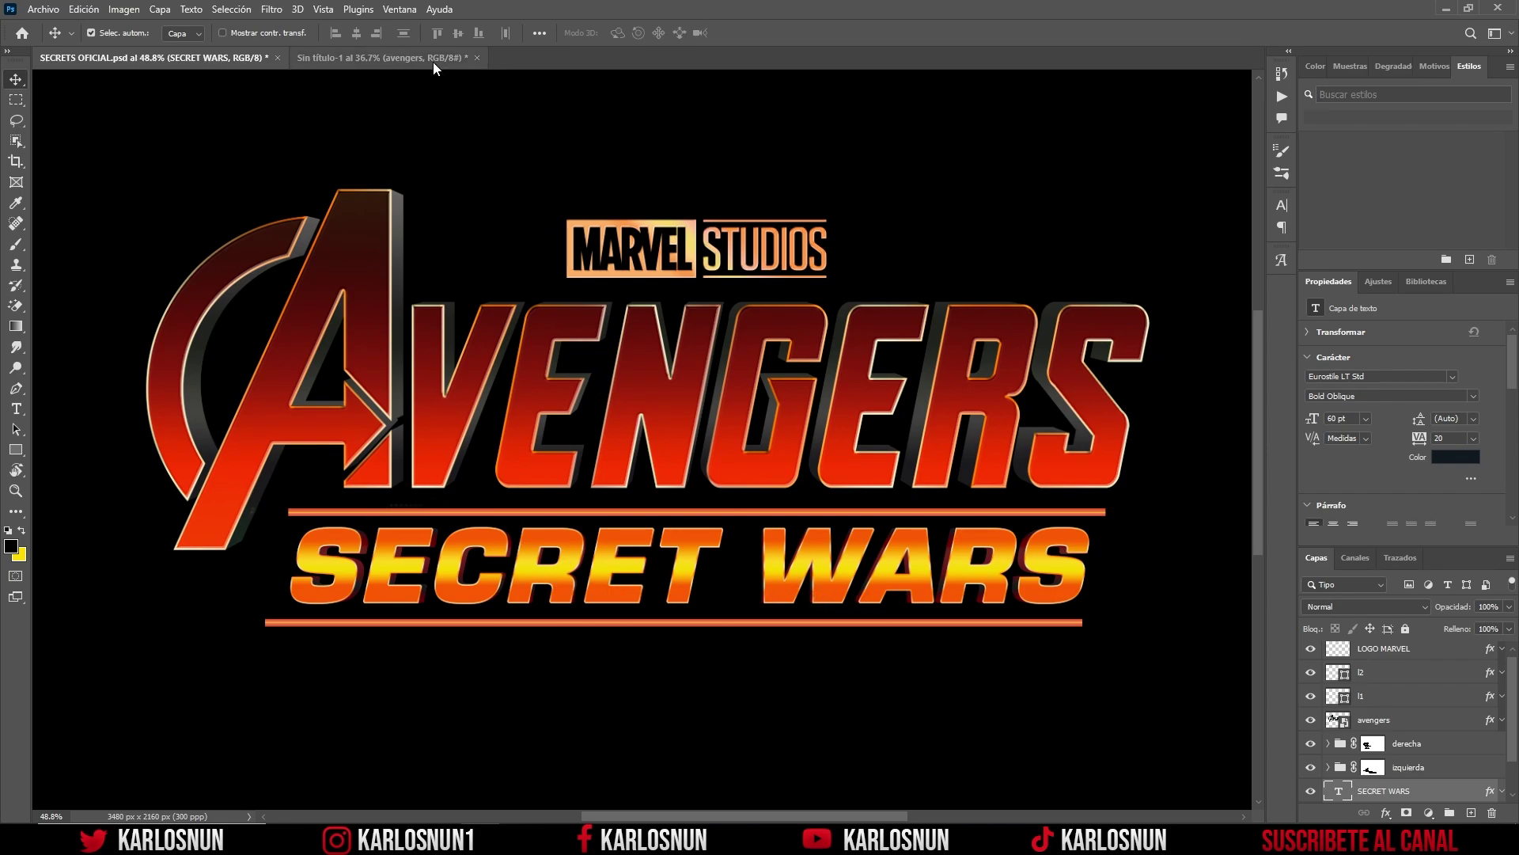
{"action": "left_click", "coordinate": [411, 64]}
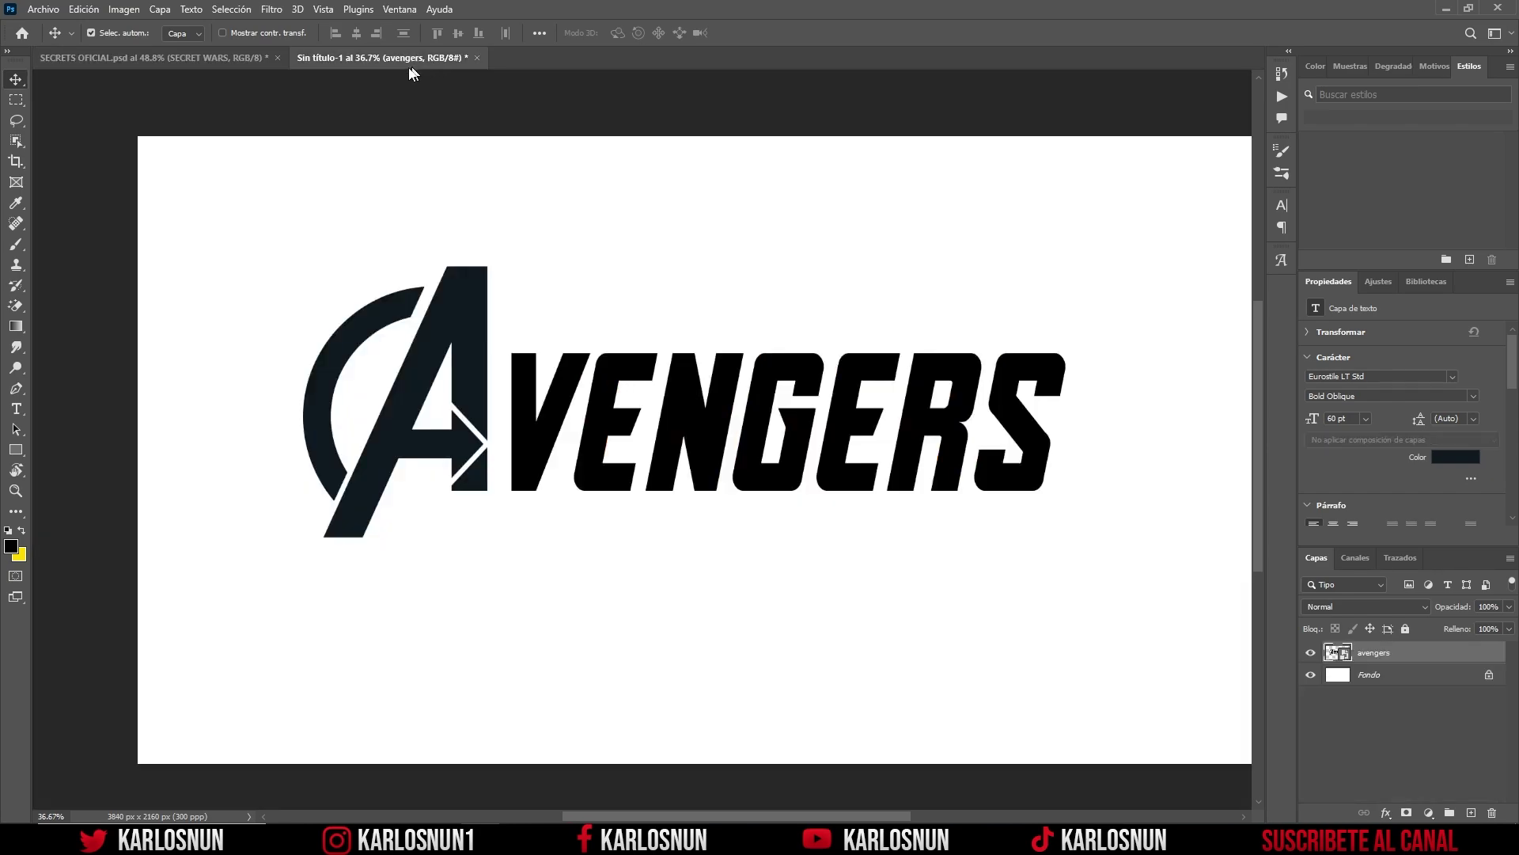
Step: Start a Eurostile LT Std Bold Oblique 60 pt text layer below the AVENGERS logo
{"action": "left_click", "coordinate": [17, 410]}
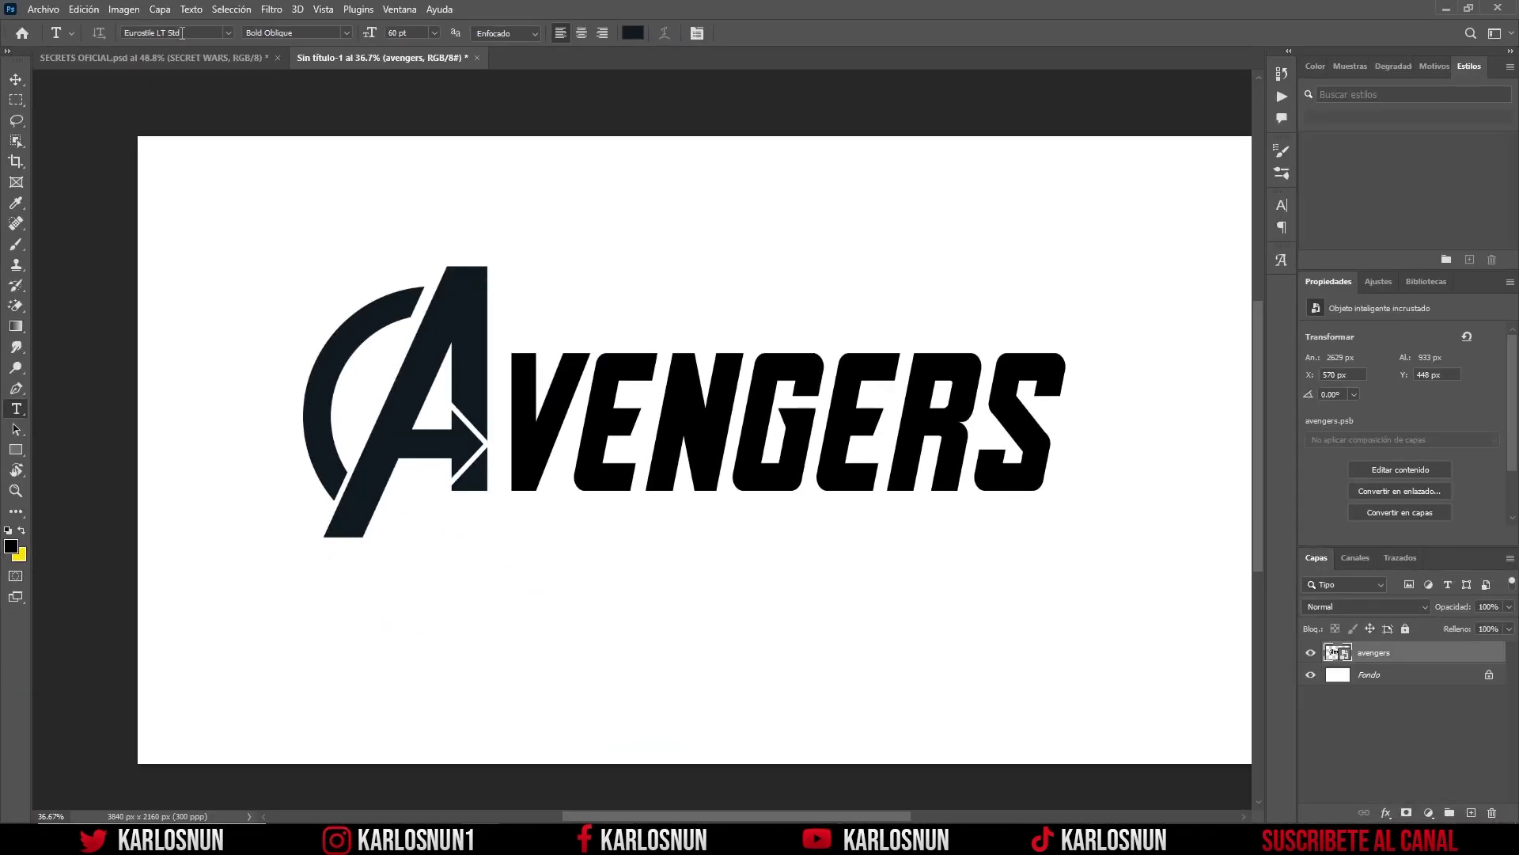
{"action": "left_click", "coordinate": [696, 34]}
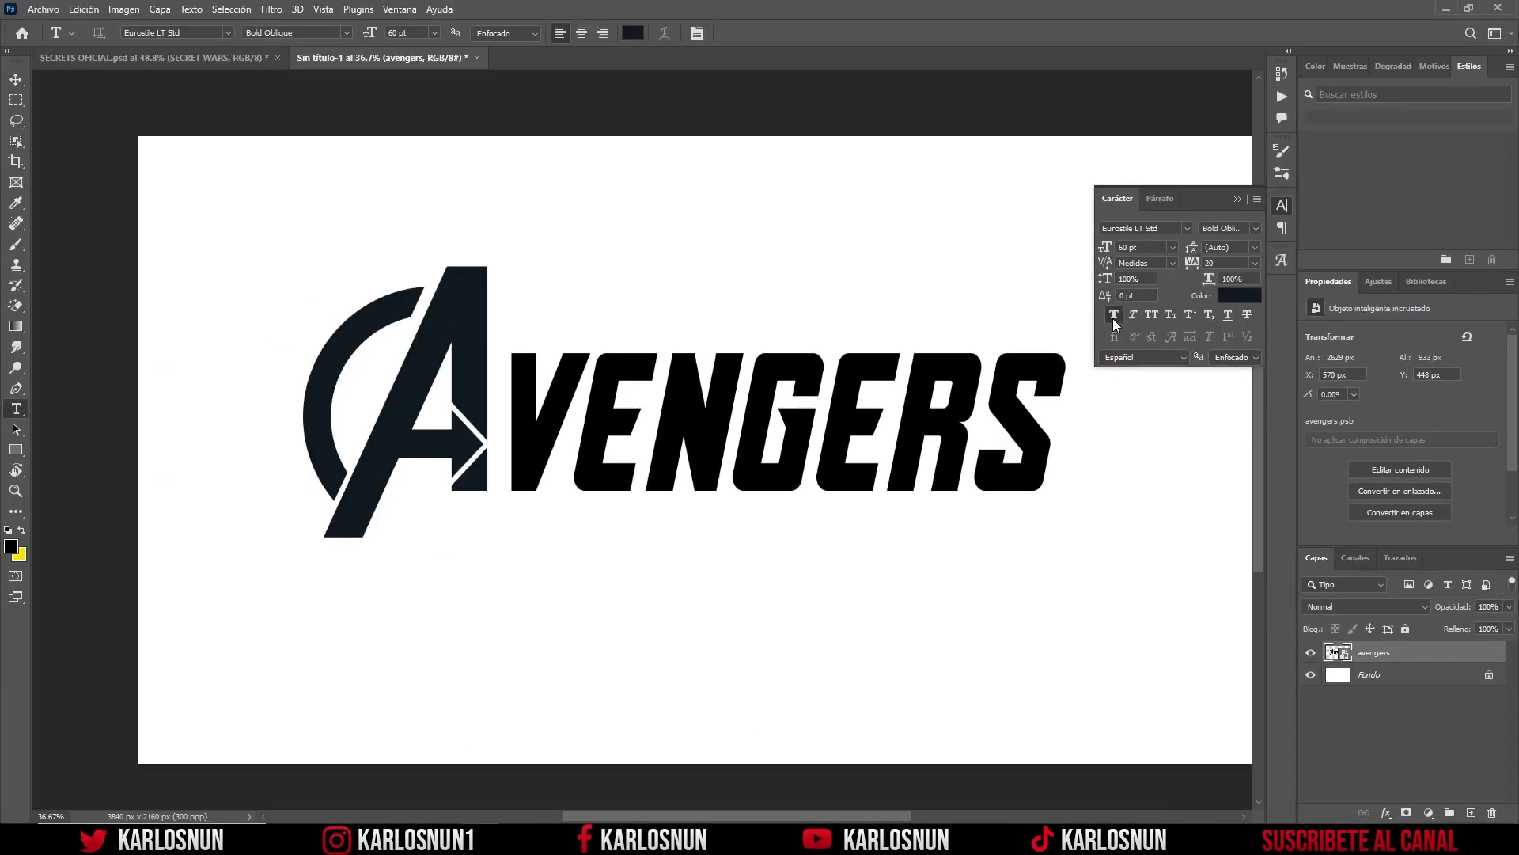
{"action": "left_click", "coordinate": [520, 619]}
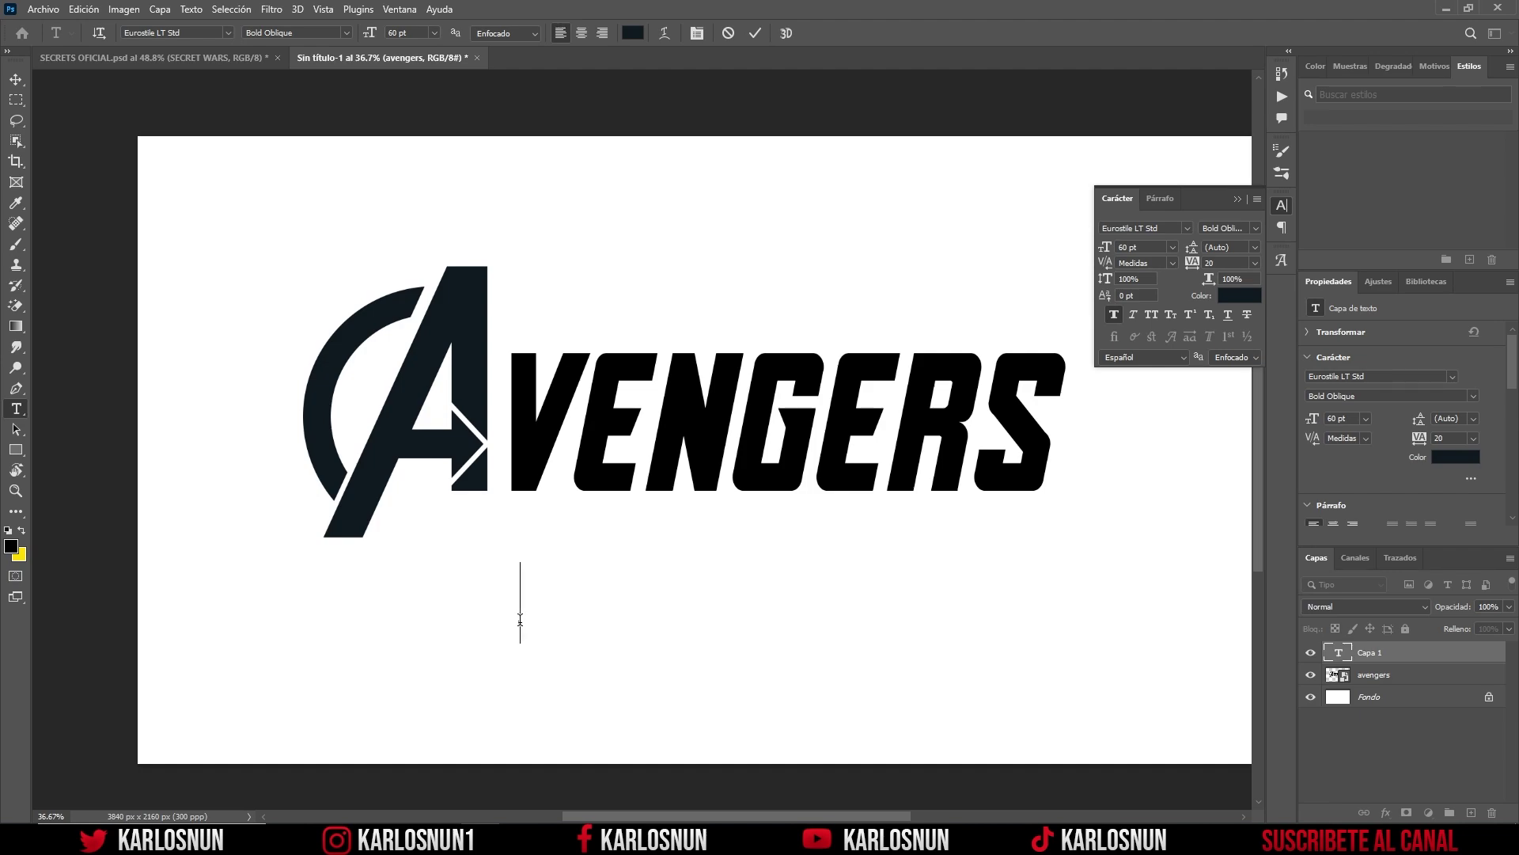
Step: Type SECRET WARS and centre it beneath AVENGERS, checking against the reference design
{"action": "type", "text": "SECRE"}
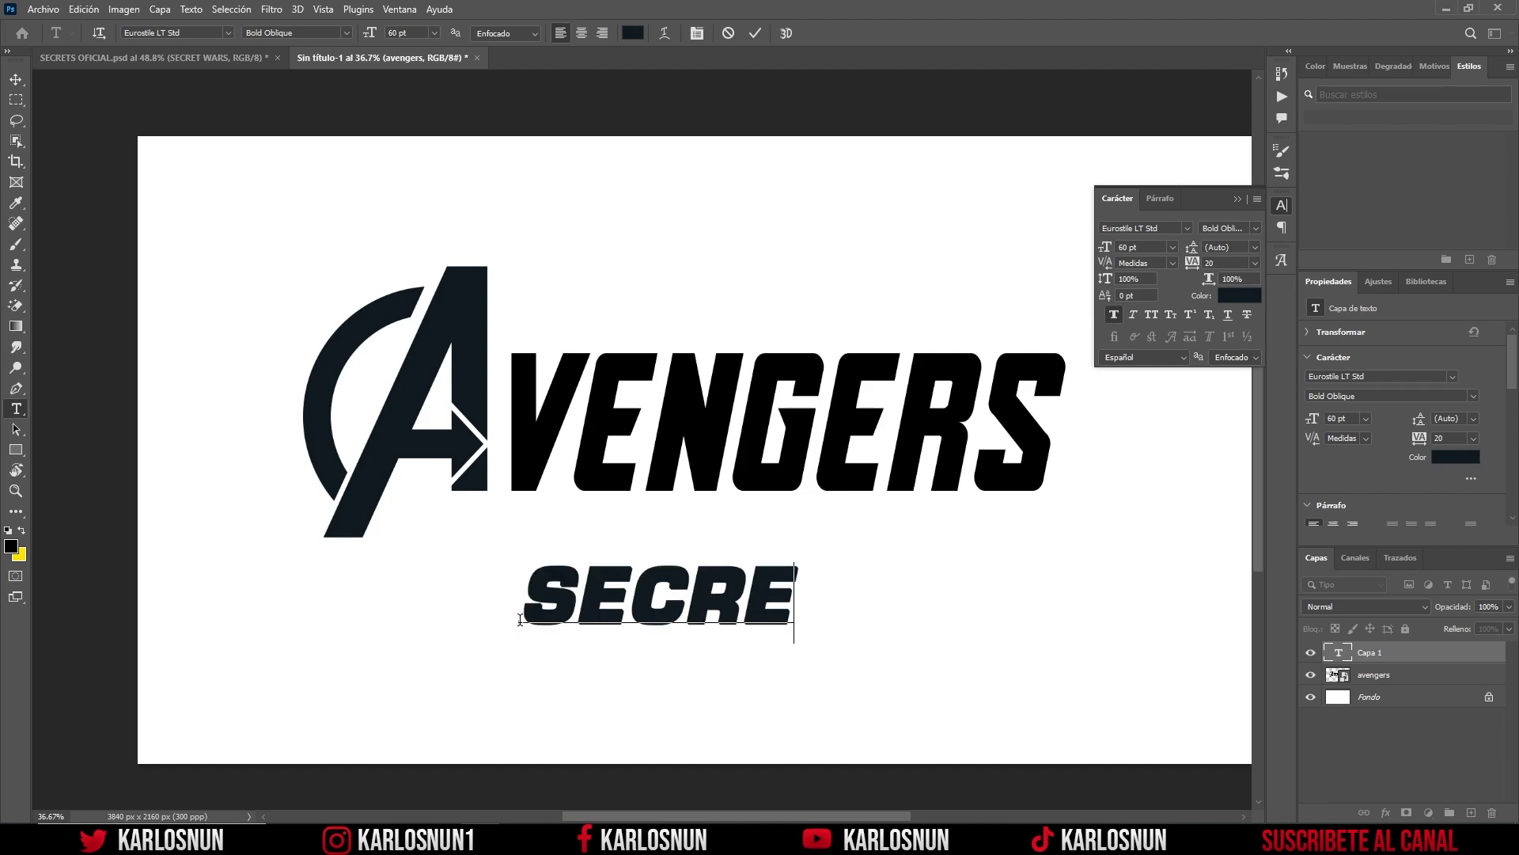
{"action": "type", "text": "T WA"}
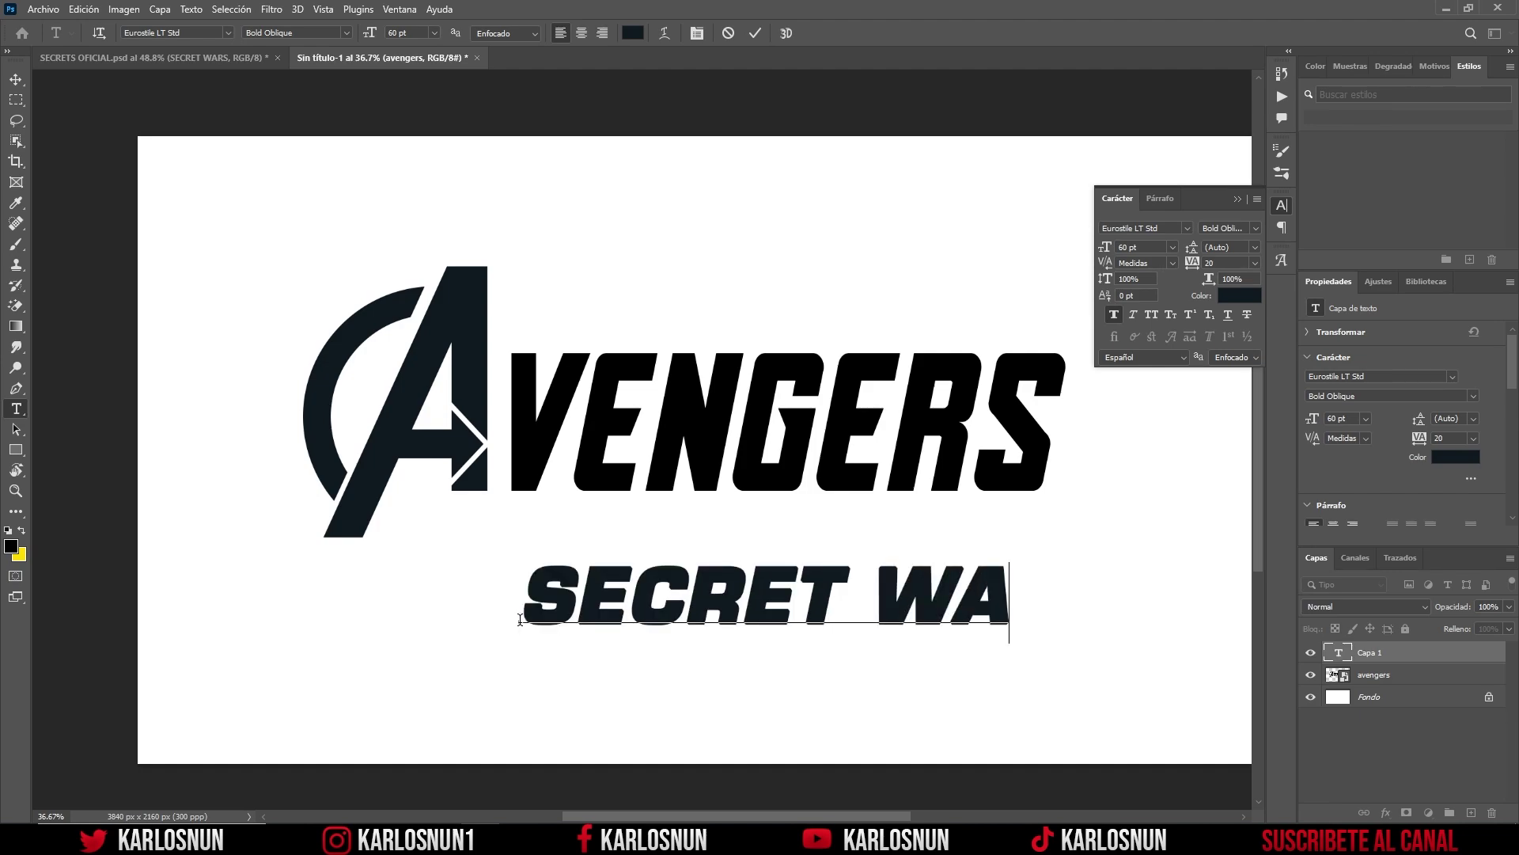
{"action": "type", "text": "RS"}
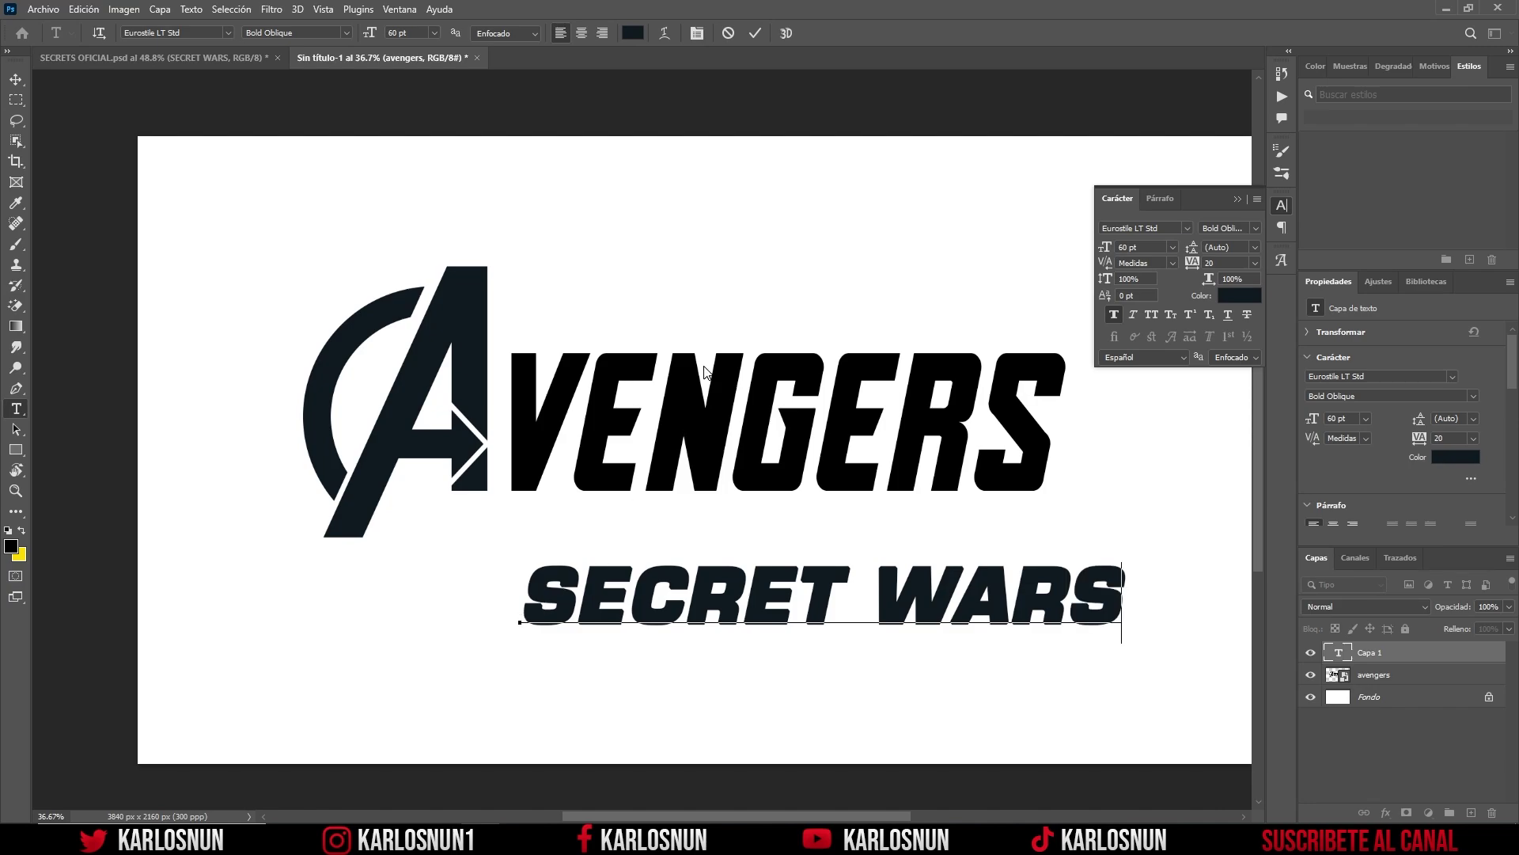
{"action": "left_click", "coordinate": [757, 32]}
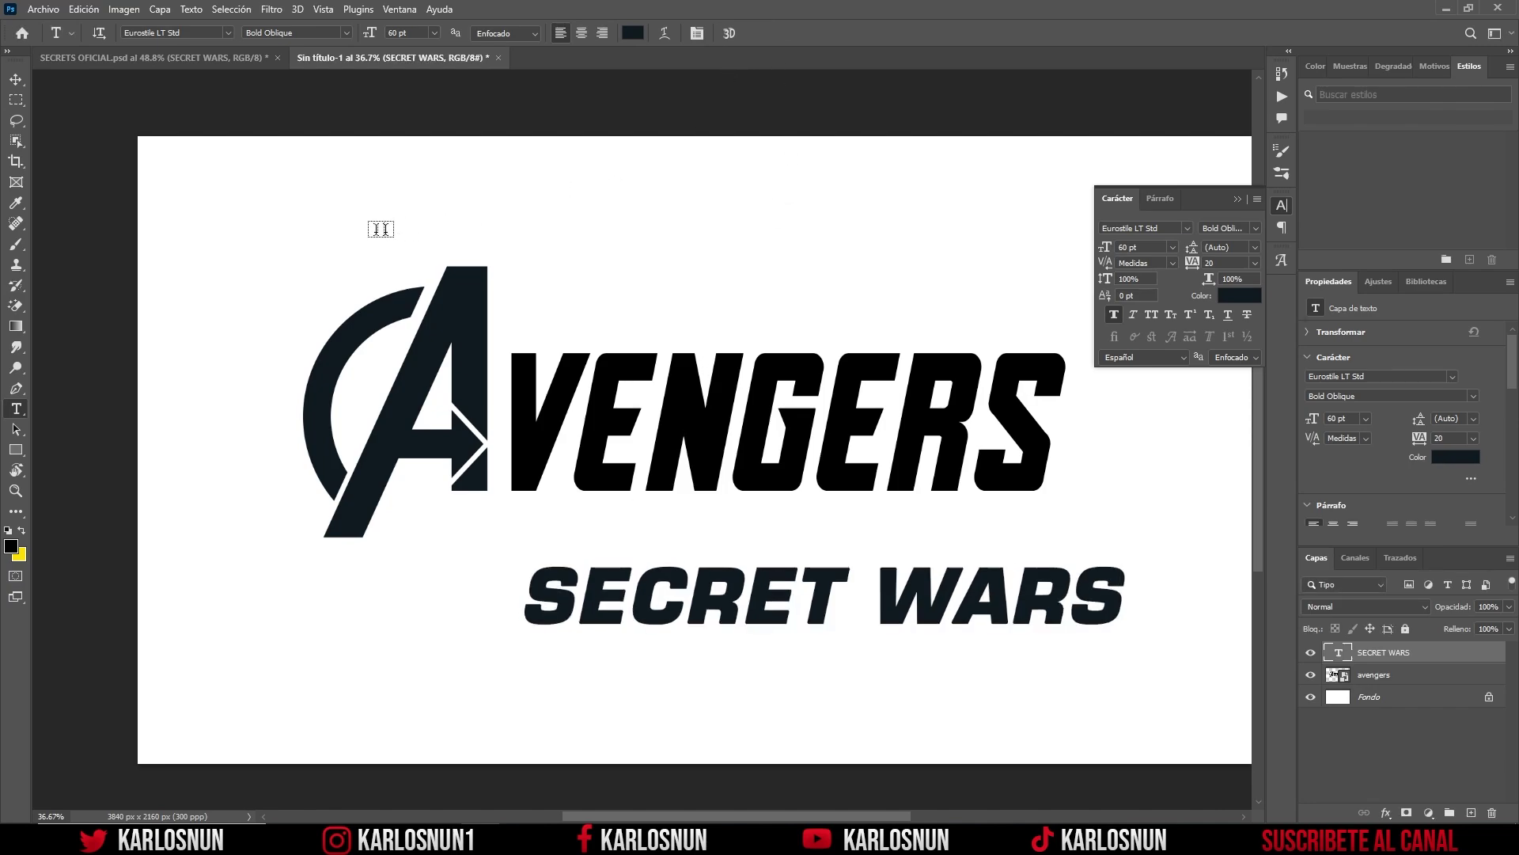
{"action": "left_click", "coordinate": [16, 79]}
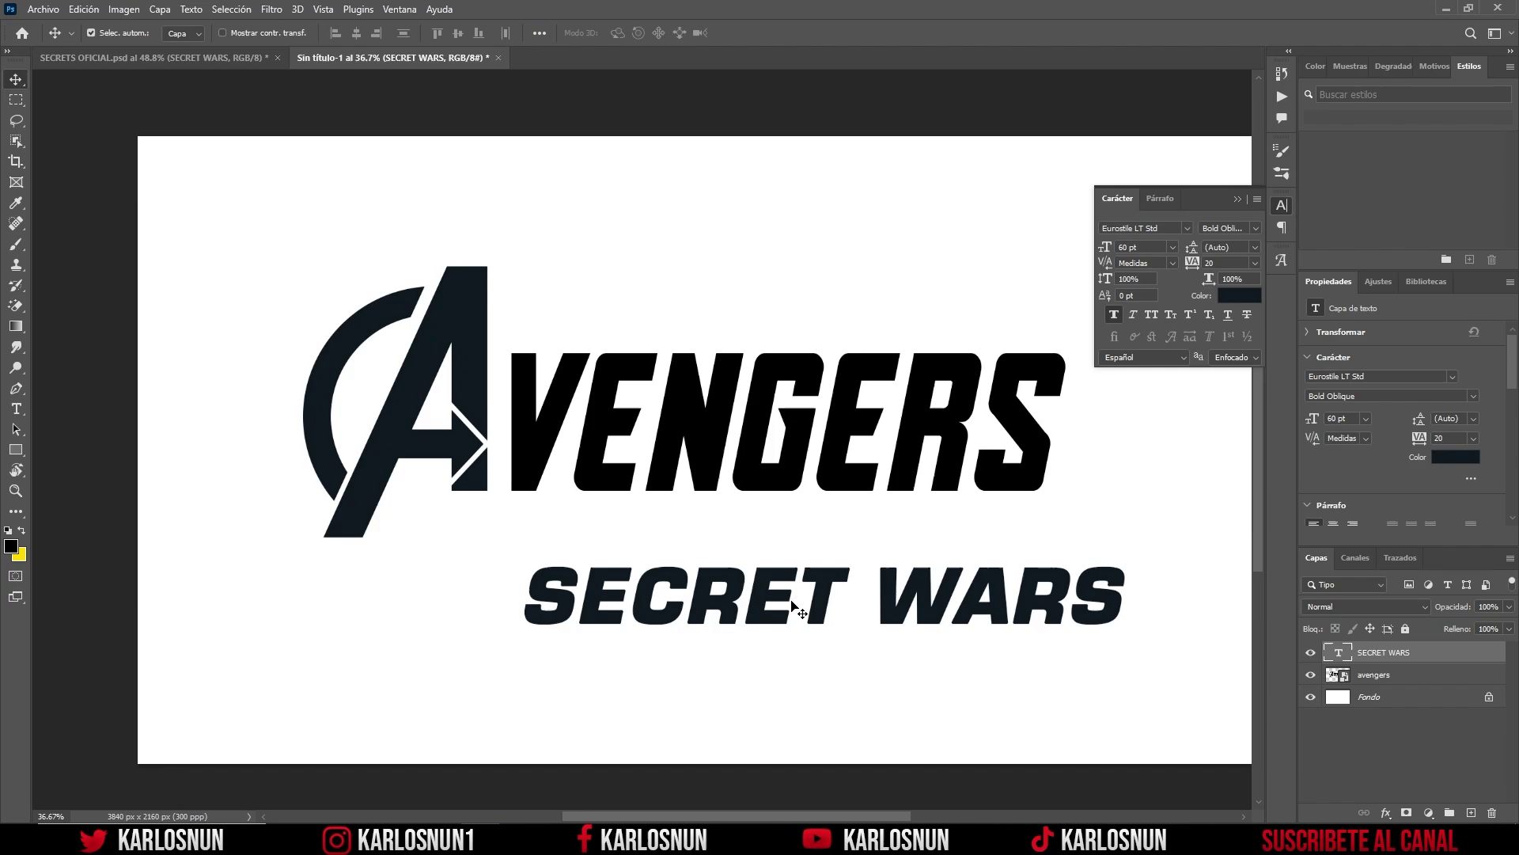
{"action": "left_click_drag", "start_coordinate": [789, 600], "coordinate": [692, 558]}
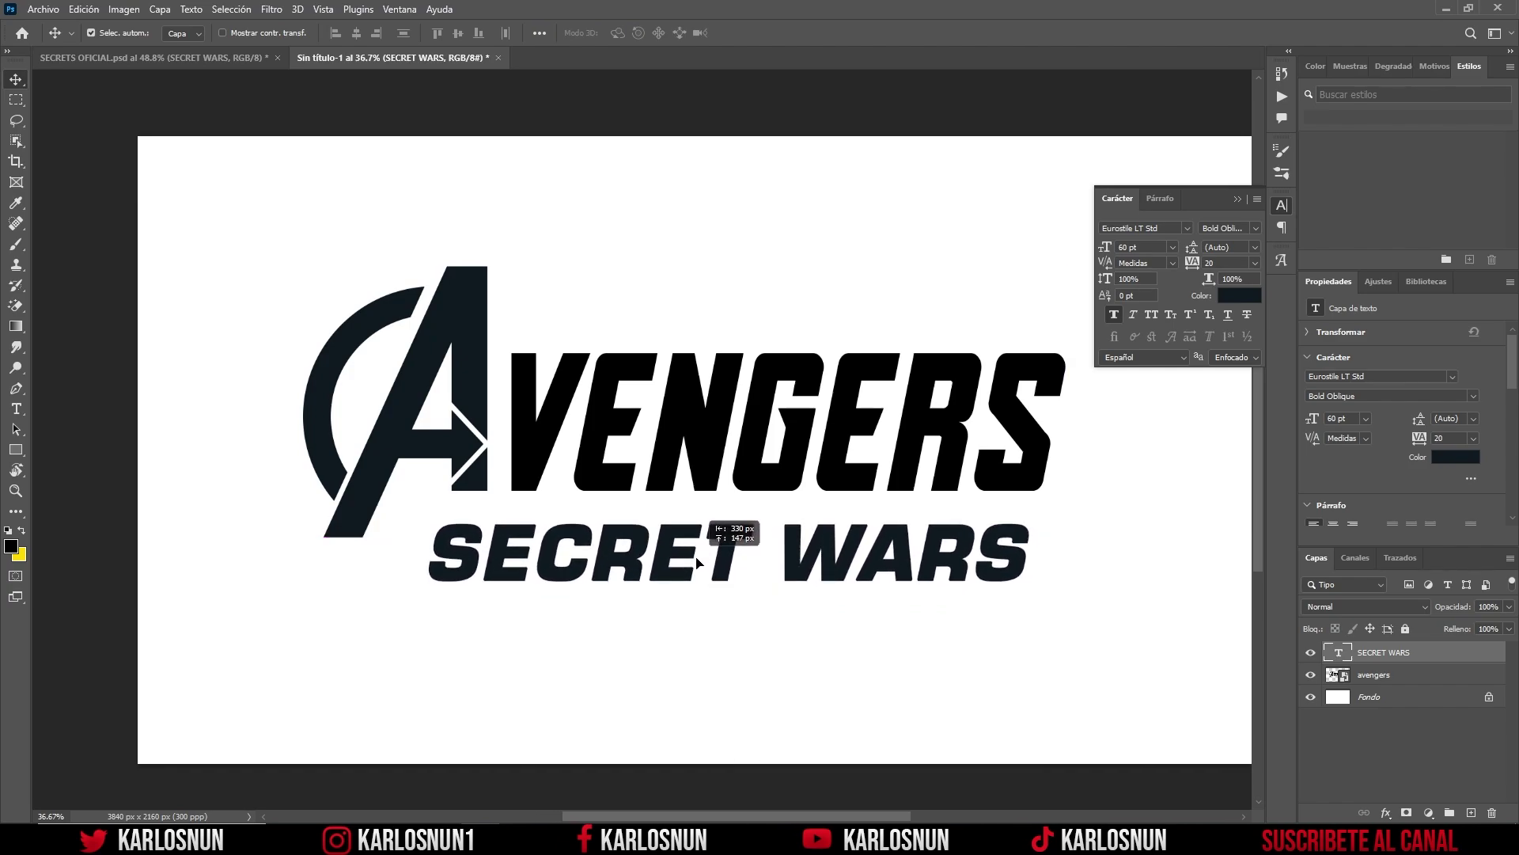
{"action": "left_click", "coordinate": [225, 61]}
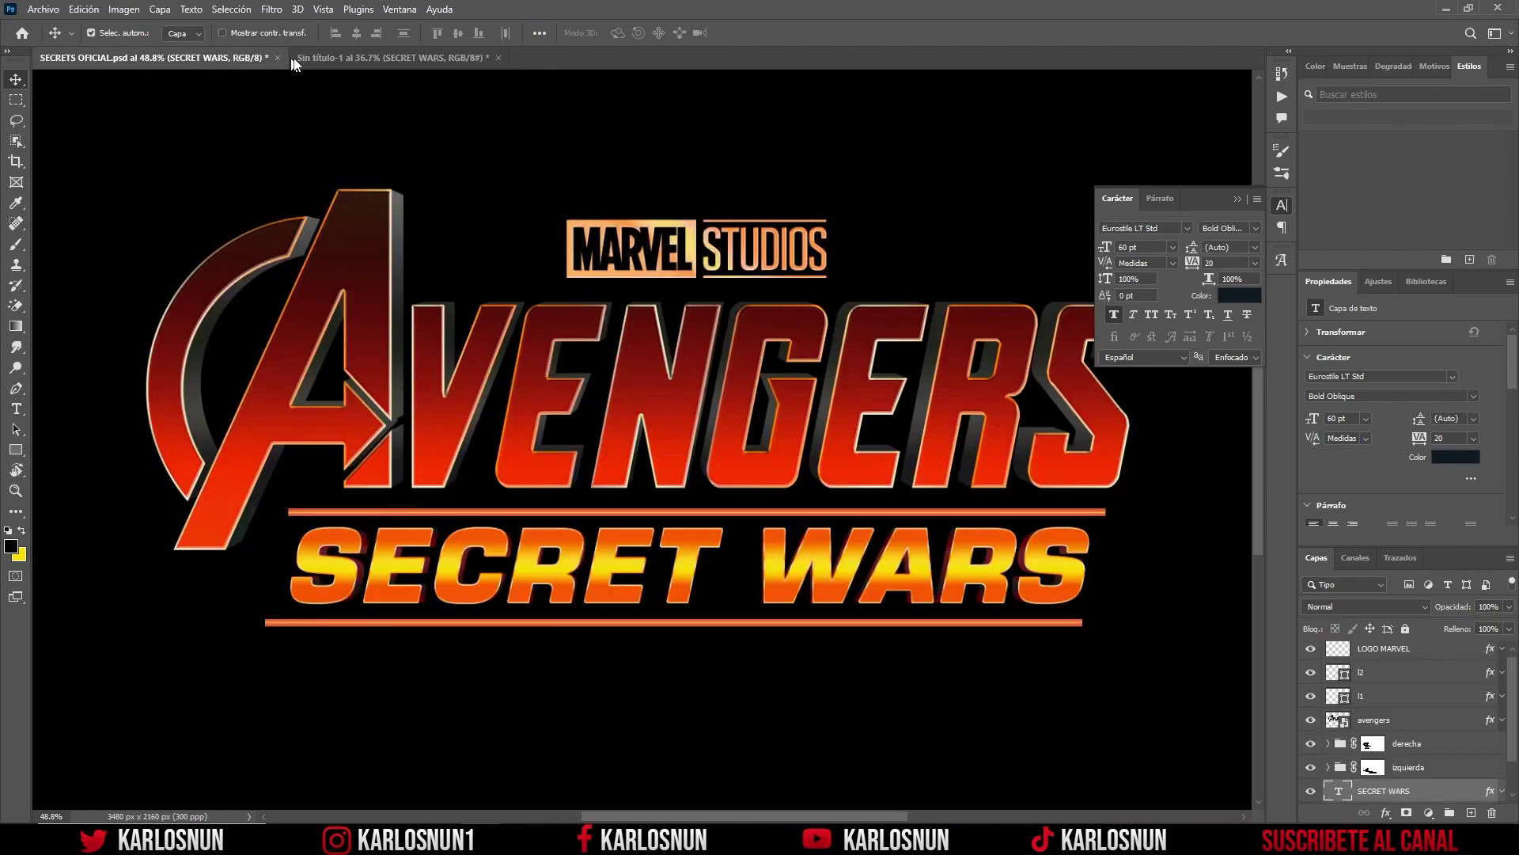
{"action": "left_click", "coordinate": [364, 57]}
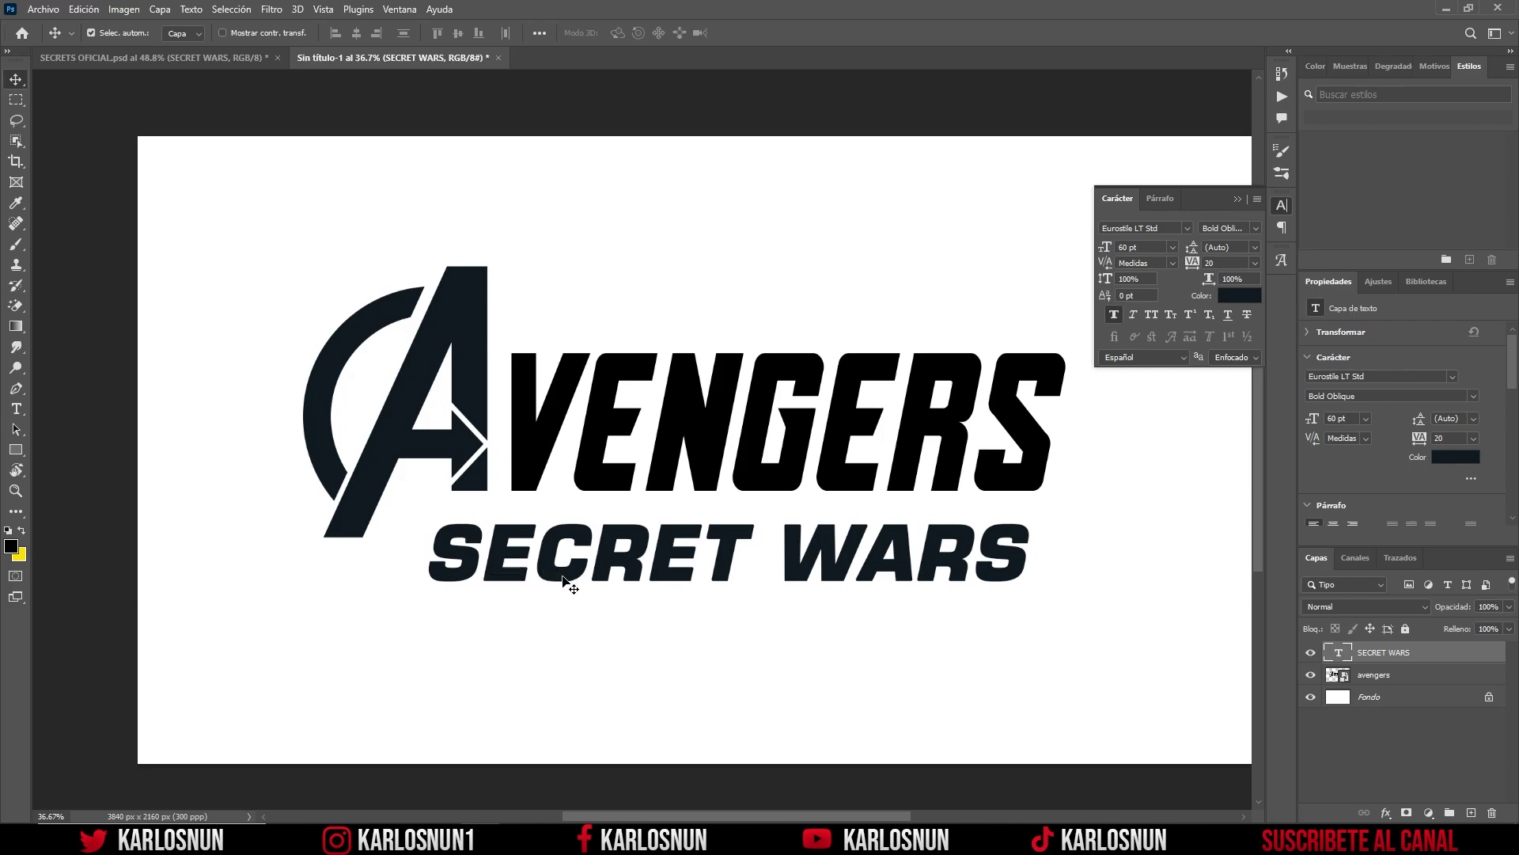
{"action": "left_click_drag", "start_coordinate": [562, 578], "coordinate": [552, 585]}
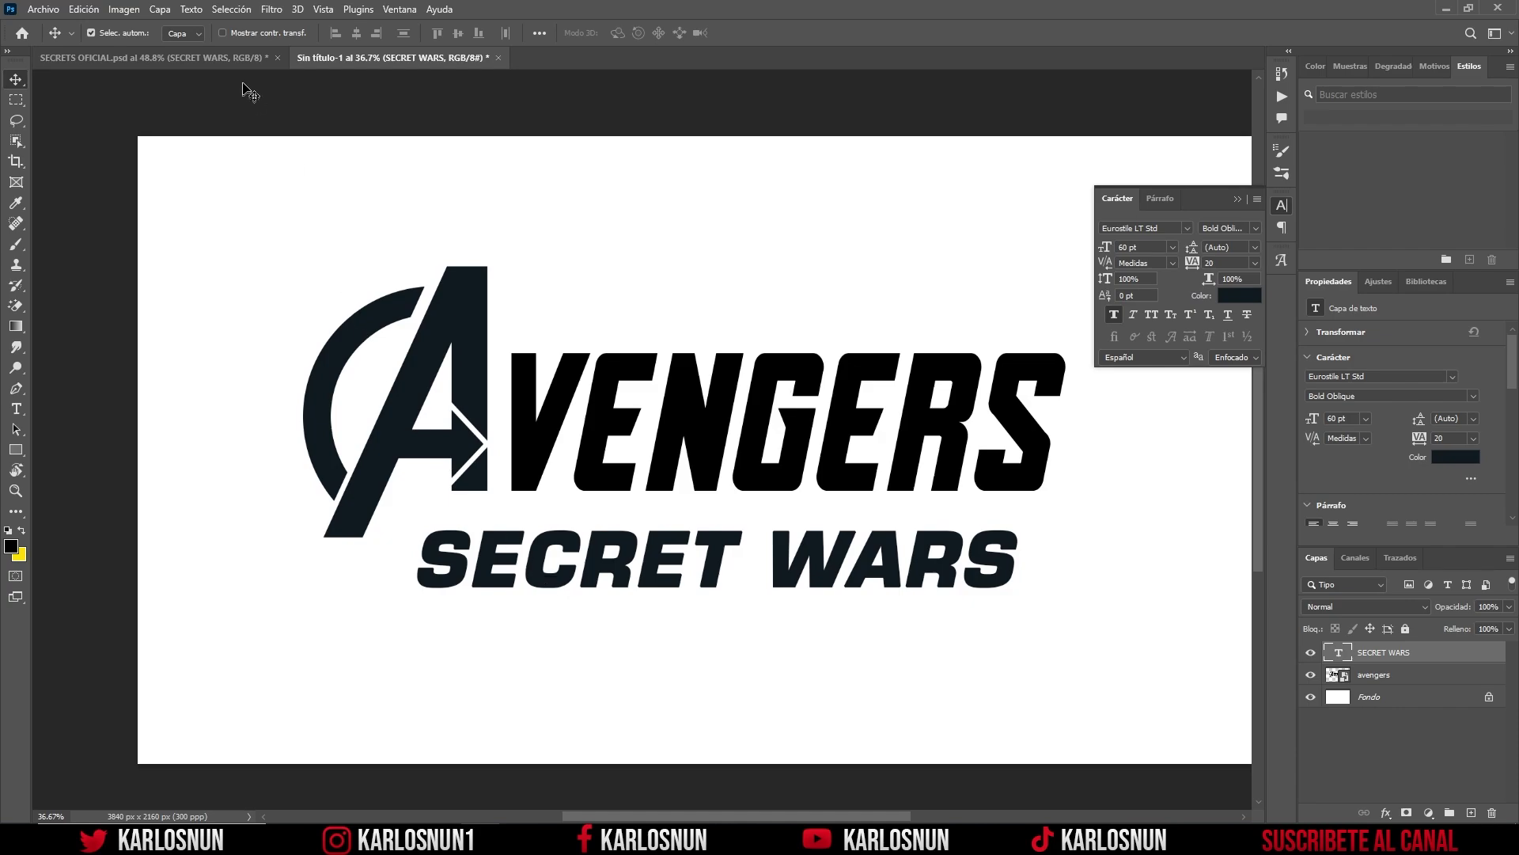
{"action": "left_click", "coordinate": [241, 56]}
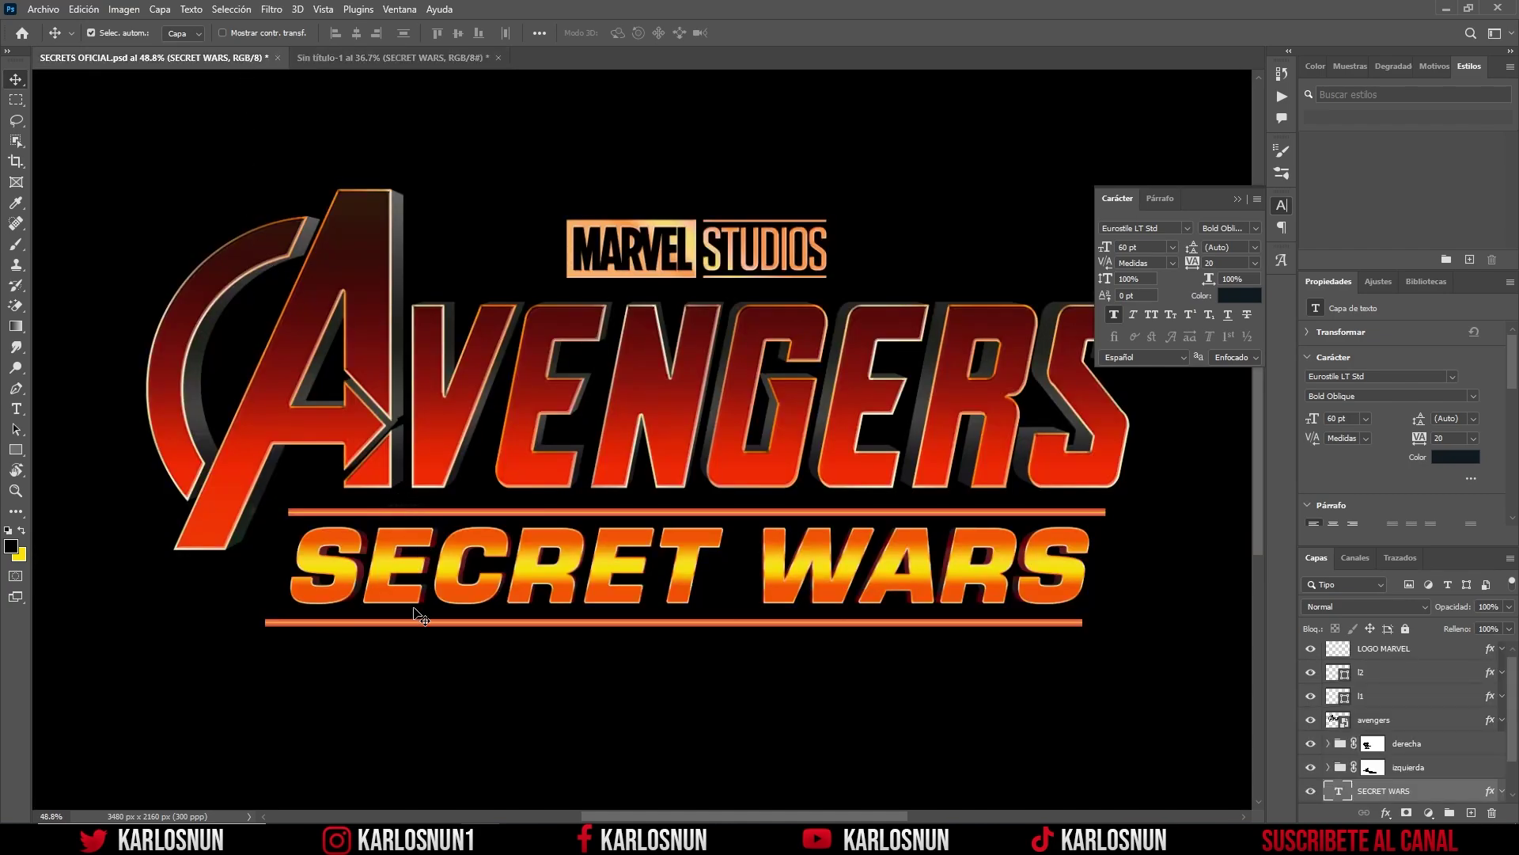
{"action": "left_click", "coordinate": [395, 60]}
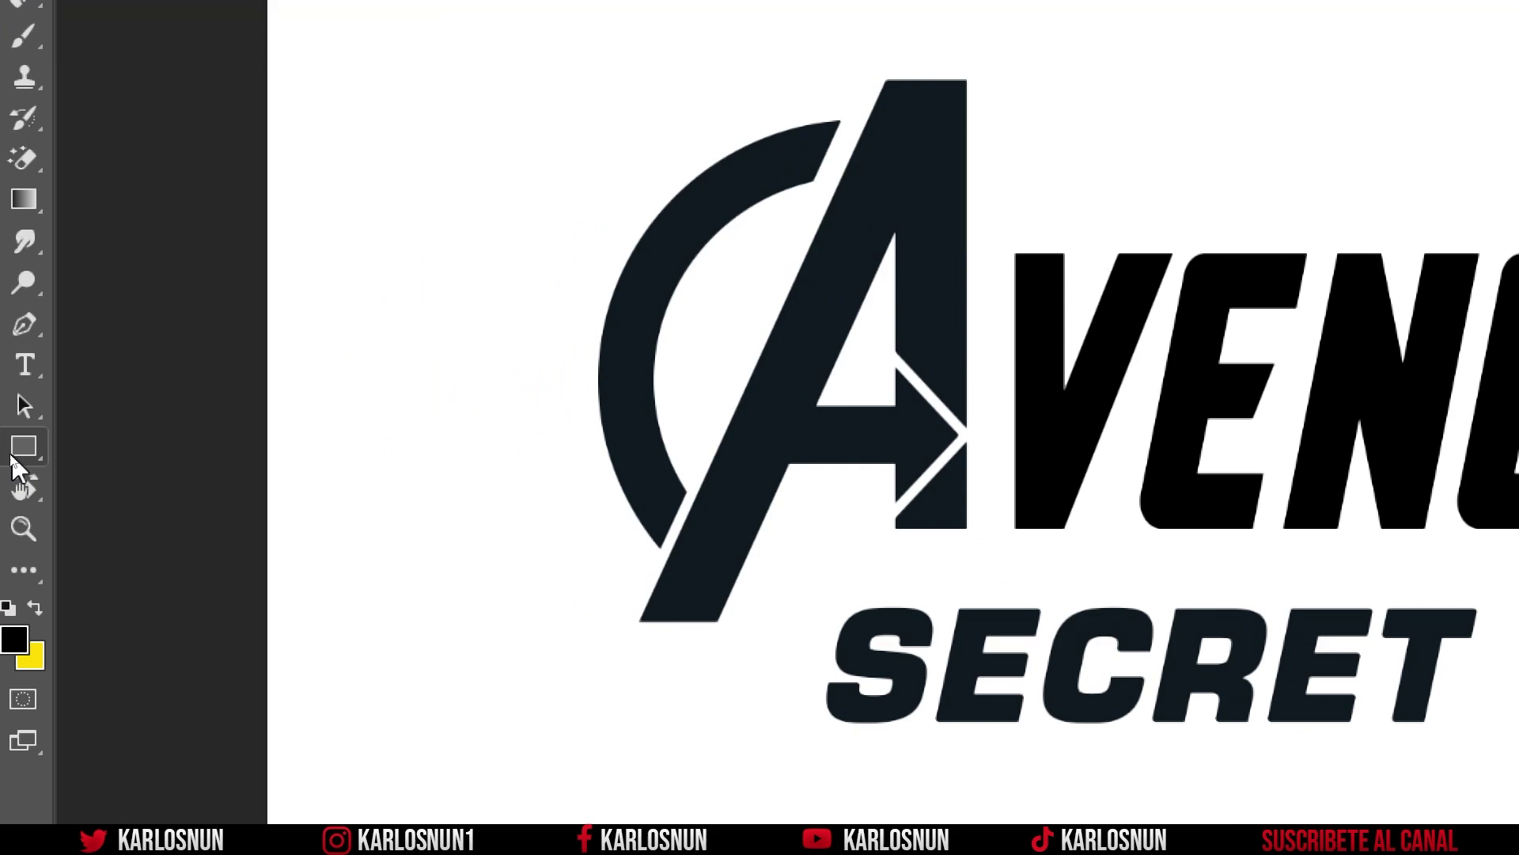
Step: Create a 2116 × 20 px rectangle with the Rectangle tool
{"action": "right_click", "coordinate": [12, 459]}
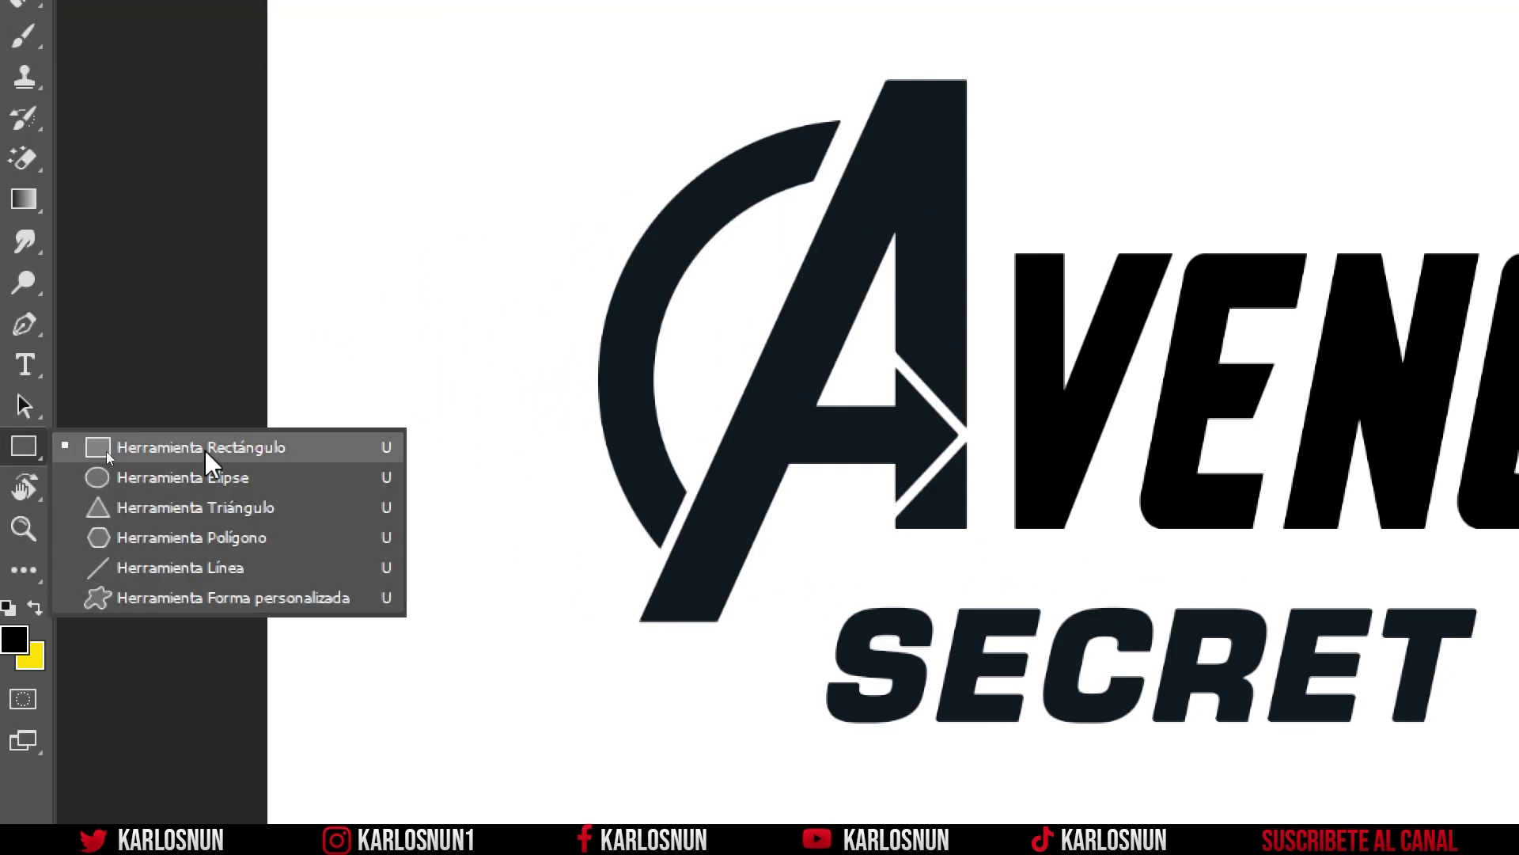
{"action": "left_click", "coordinate": [205, 452]}
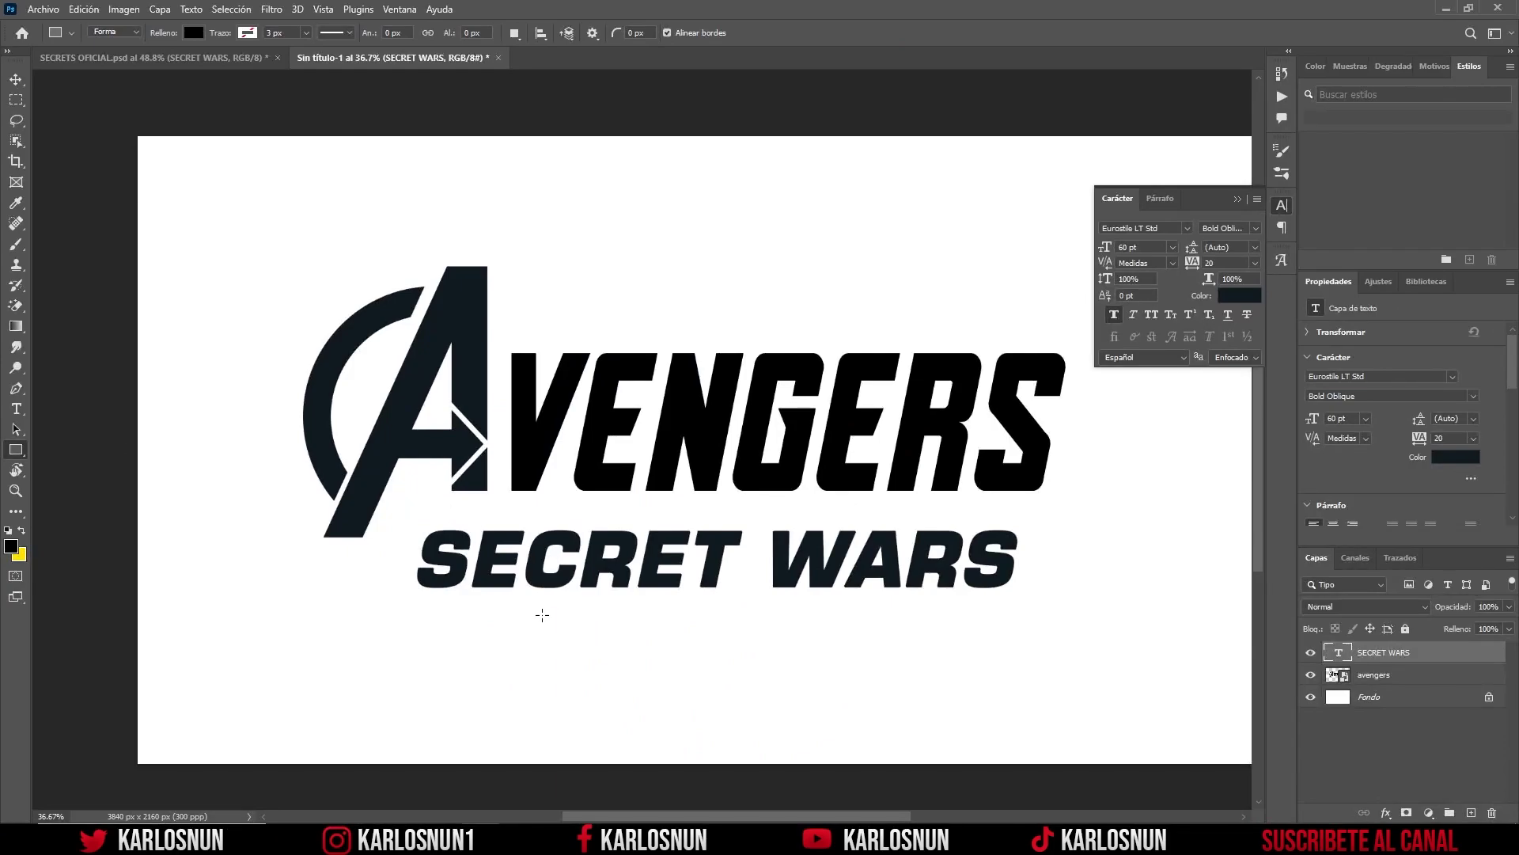
{"action": "left_click", "coordinate": [543, 649]}
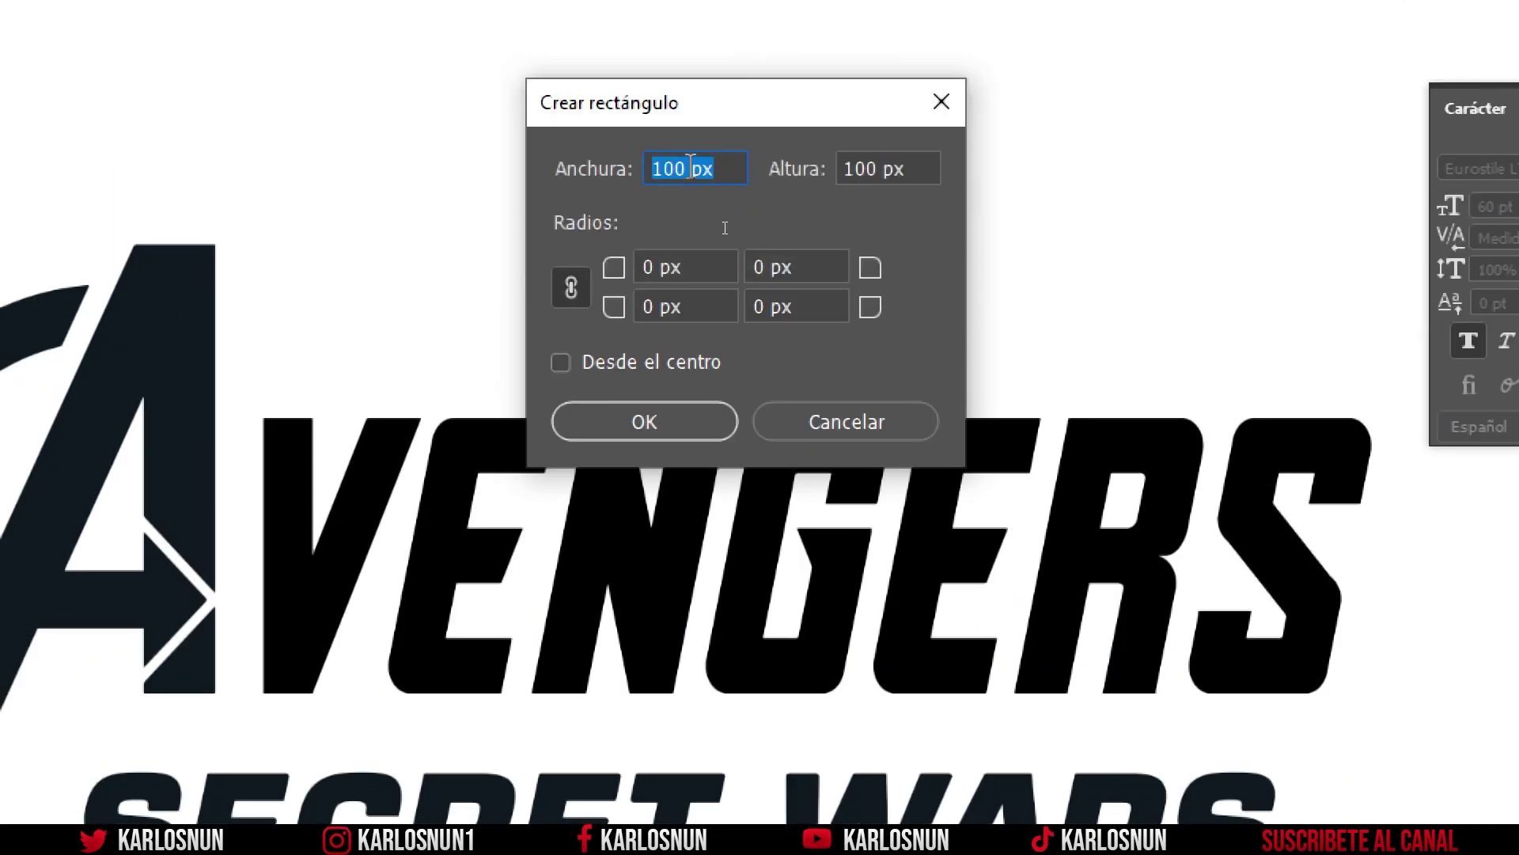
{"action": "left_click", "coordinate": [687, 169]}
{"action": "left_click_drag", "start_coordinate": [687, 168], "coordinate": [649, 169]}
{"action": "type", "text": "211"}
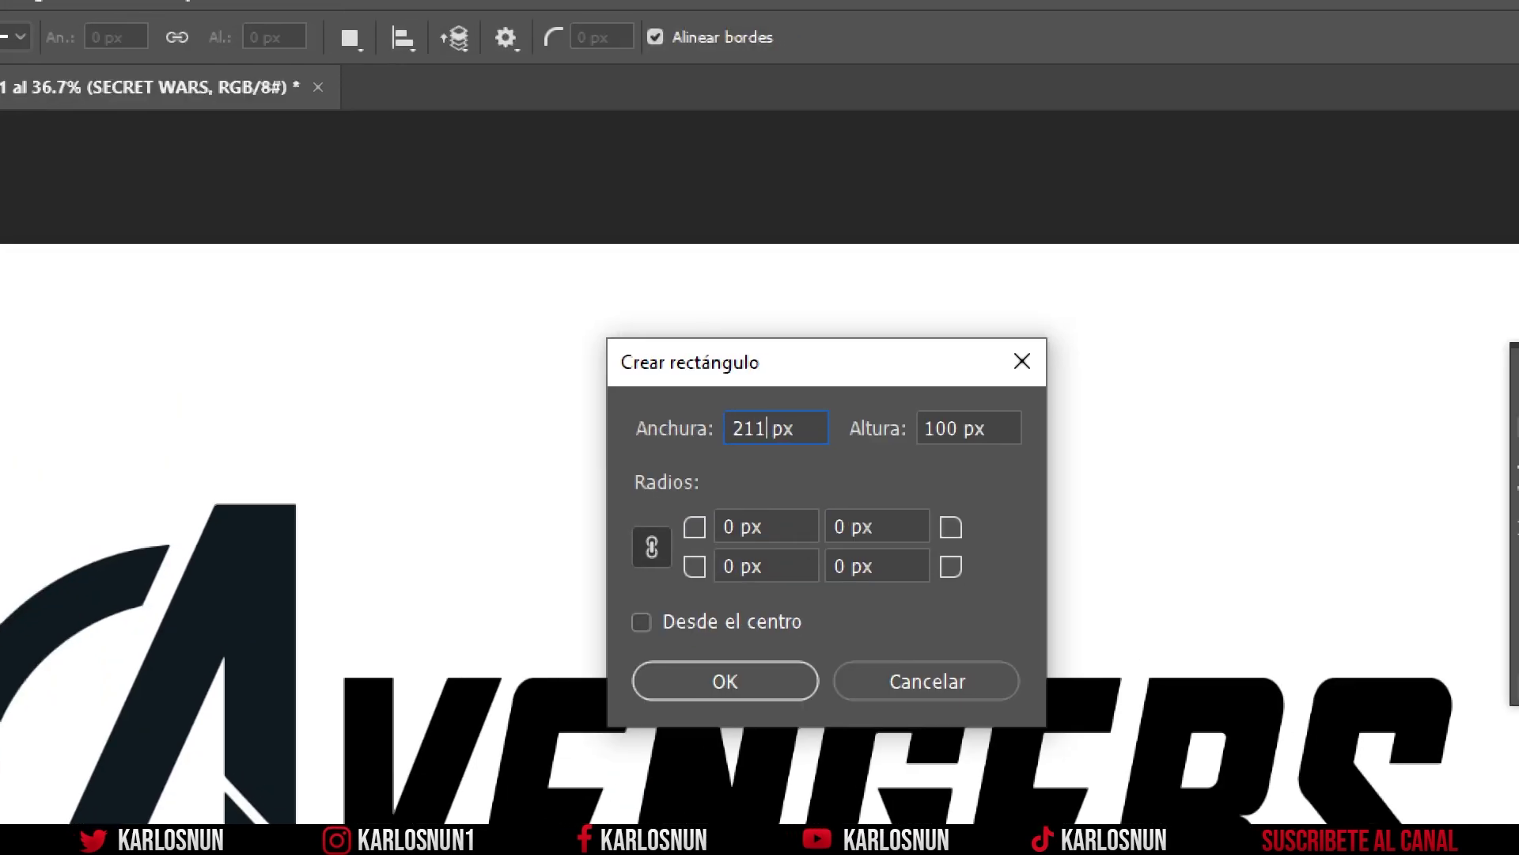
{"action": "type", "text": "6"}
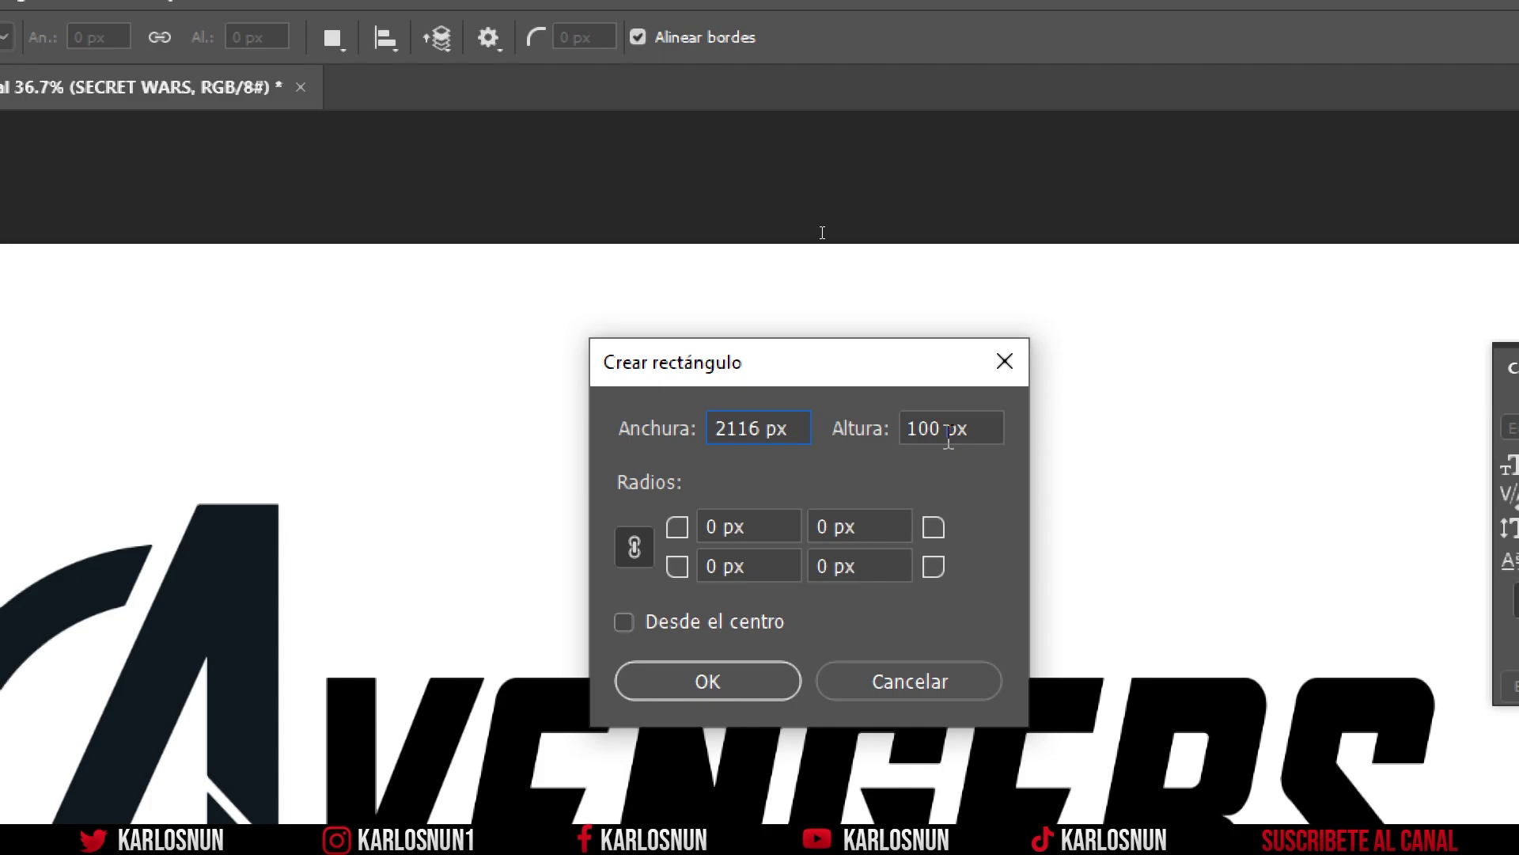
{"action": "left_click_drag", "start_coordinate": [946, 428], "coordinate": [890, 431]}
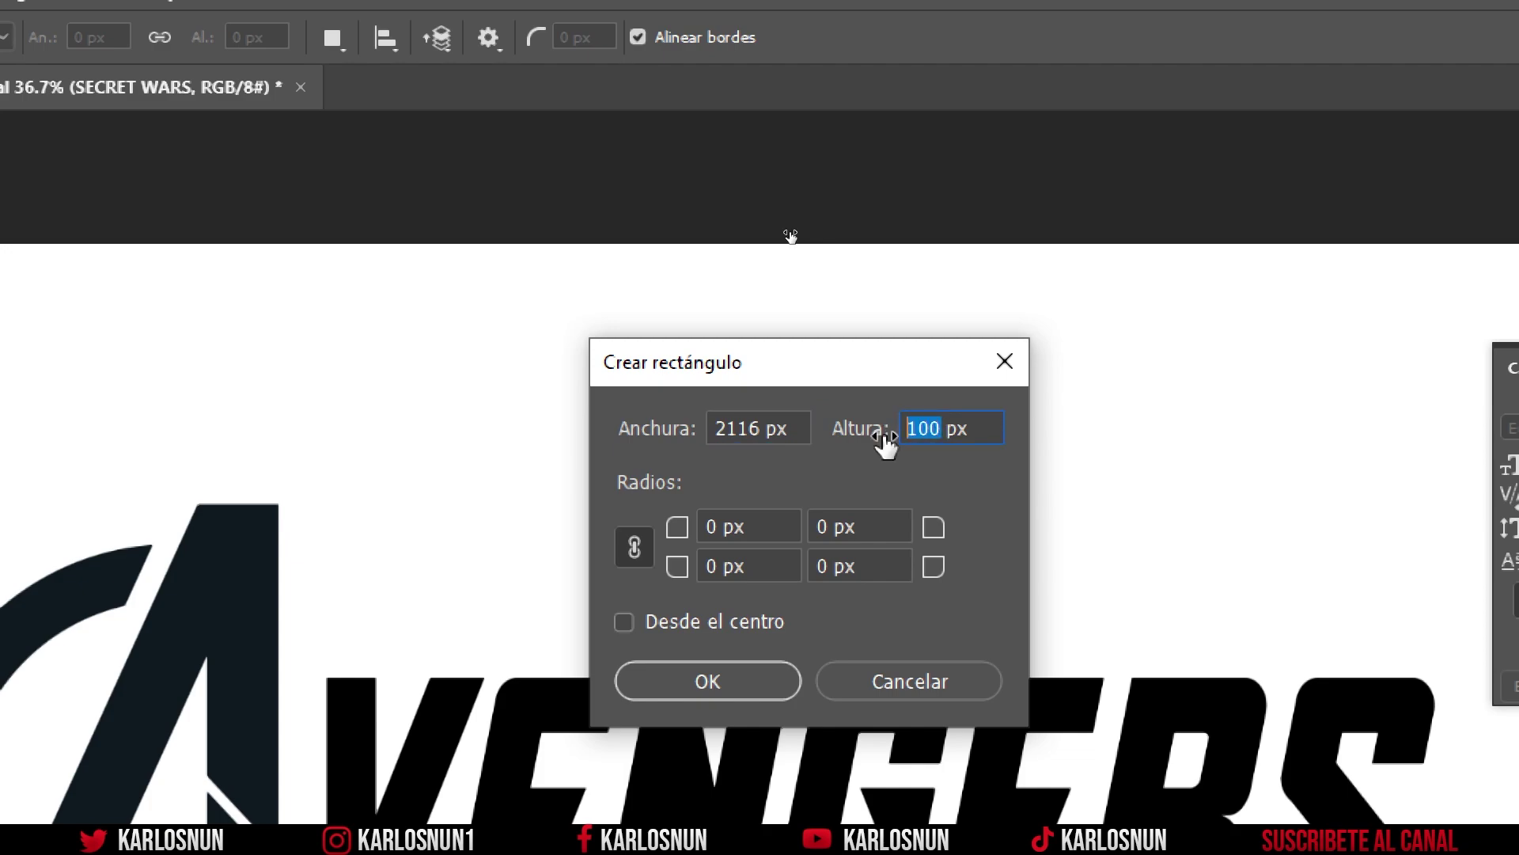
{"action": "type", "text": "20"}
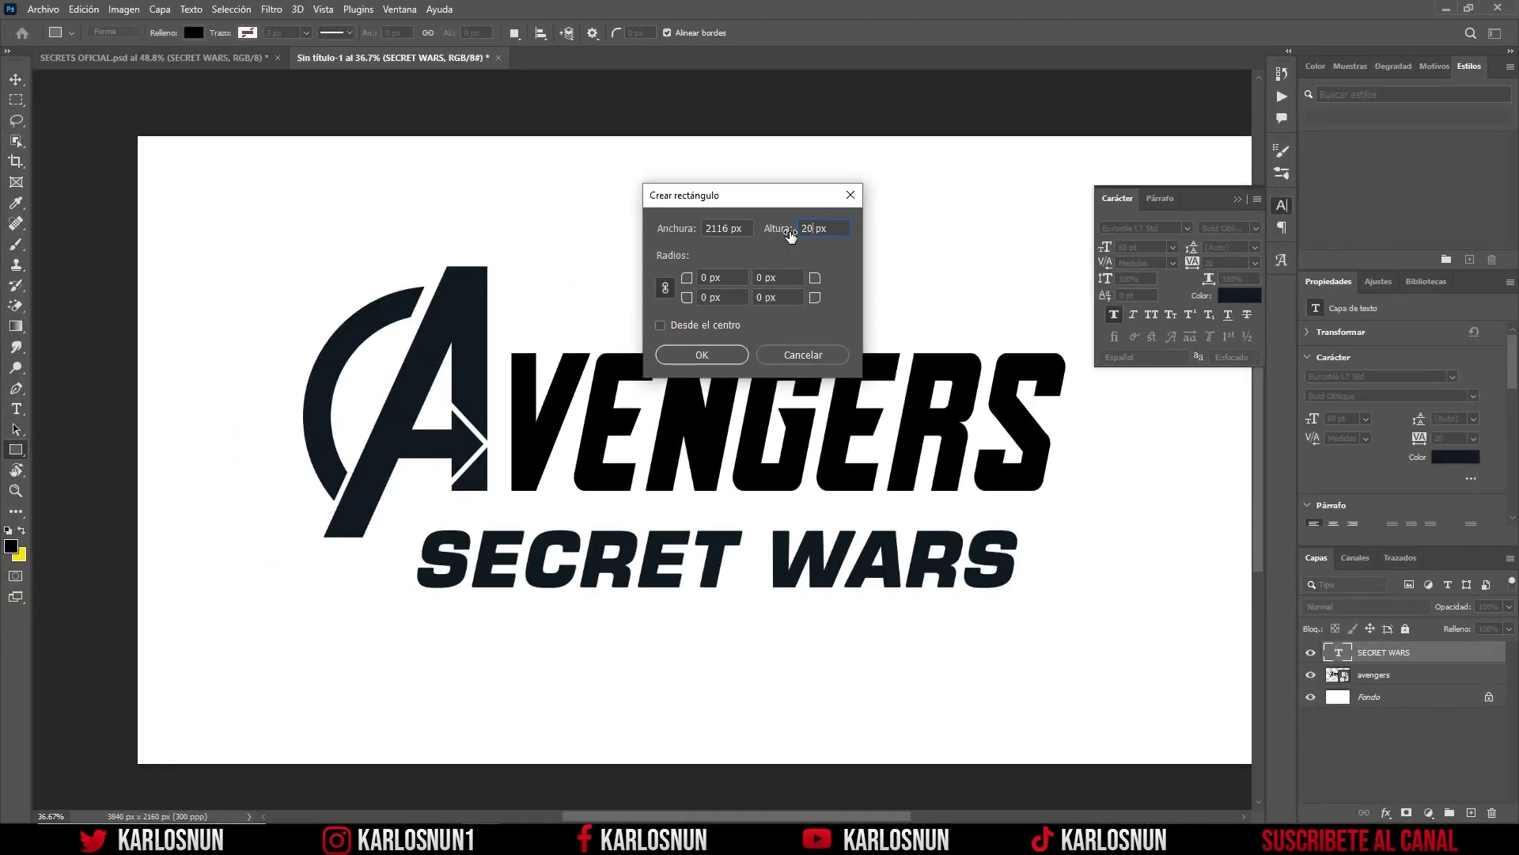
{"action": "left_click", "coordinate": [728, 356]}
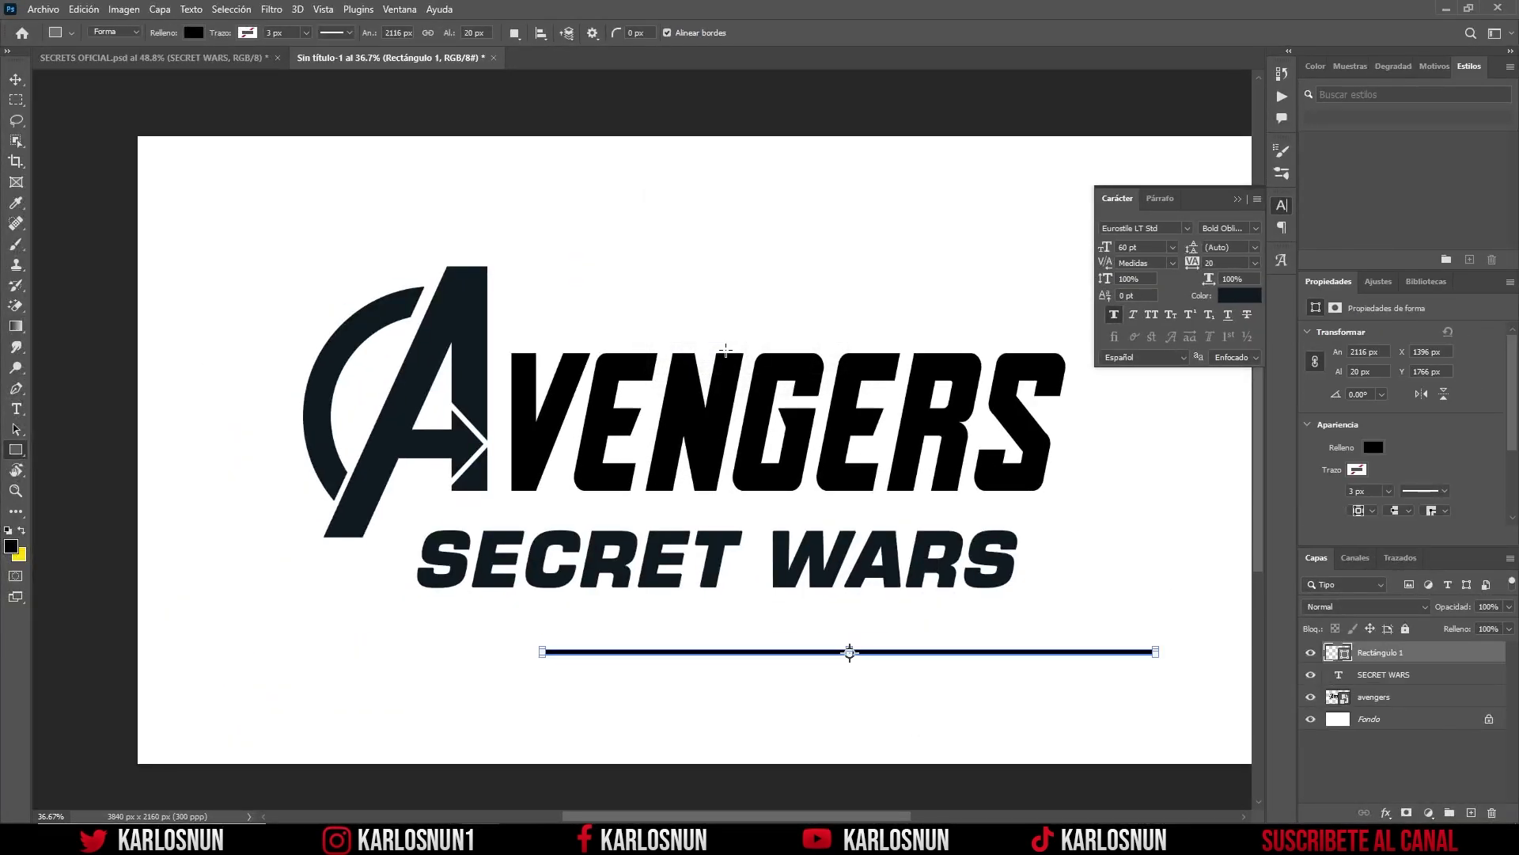
Step: Position the bar just beneath SECRET WARS
{"action": "left_click", "coordinate": [16, 79]}
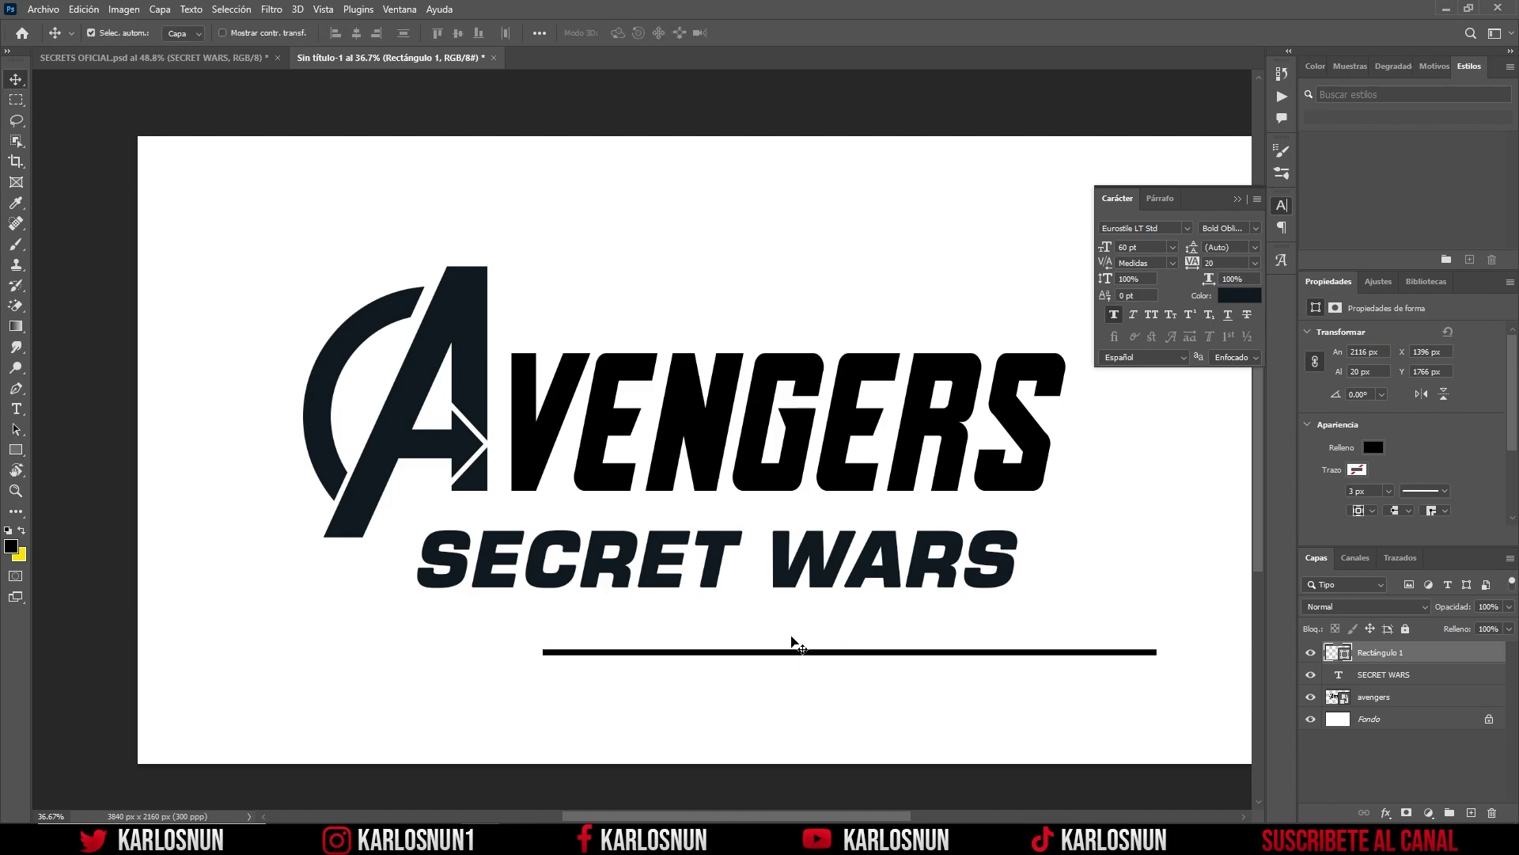
{"action": "left_click_drag", "start_coordinate": [807, 656], "coordinate": [668, 608]}
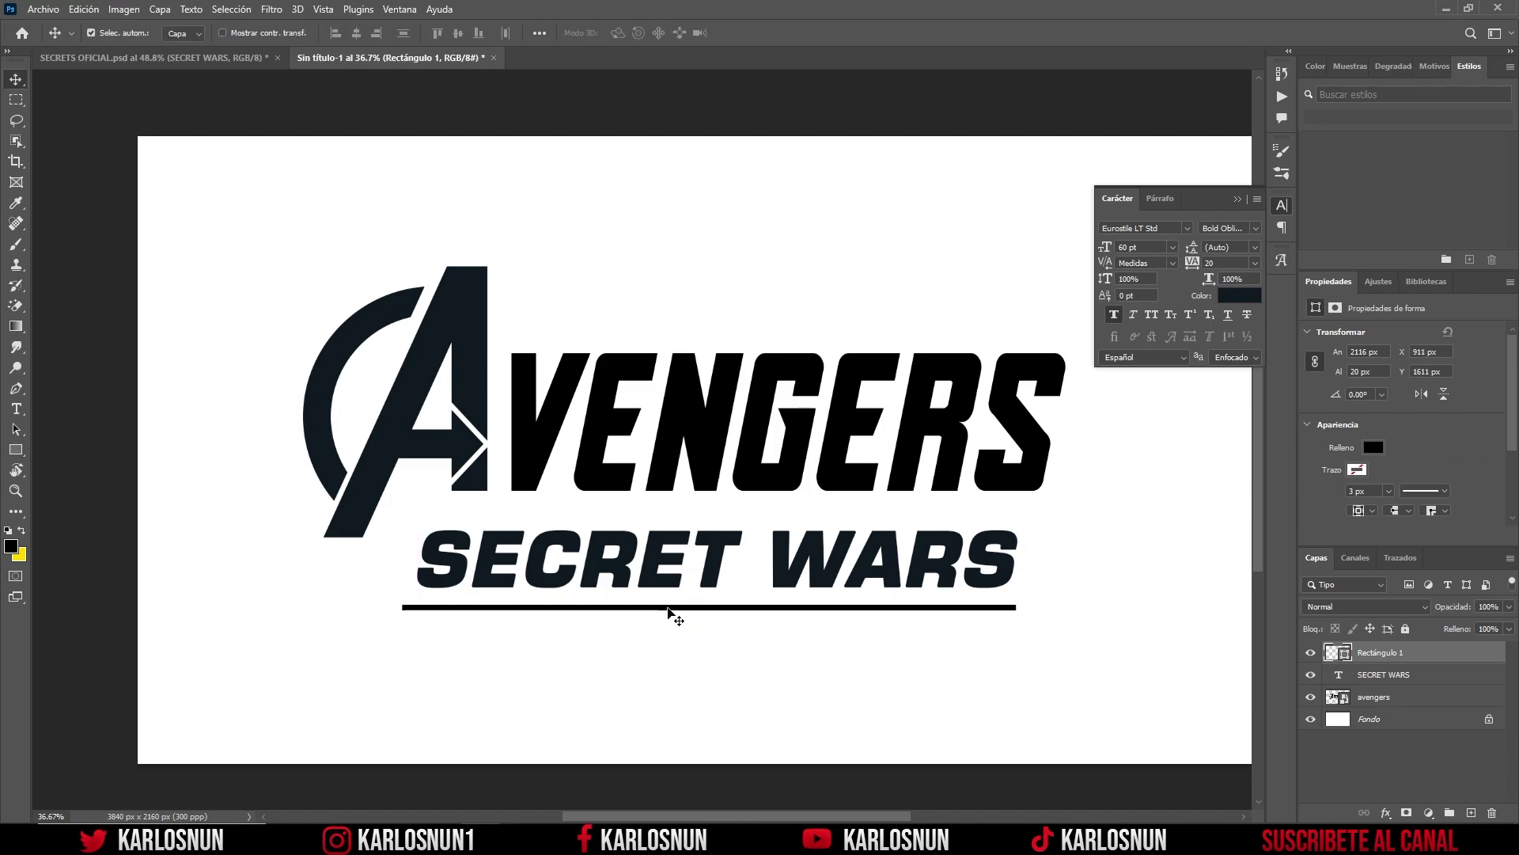
{"action": "key", "text": "Up"}
{"action": "key", "text": "Up"}
{"action": "key", "text": "Up"}
{"action": "key", "text": "Right"}
{"action": "key", "text": "Right"}
{"action": "key", "text": "Right"}
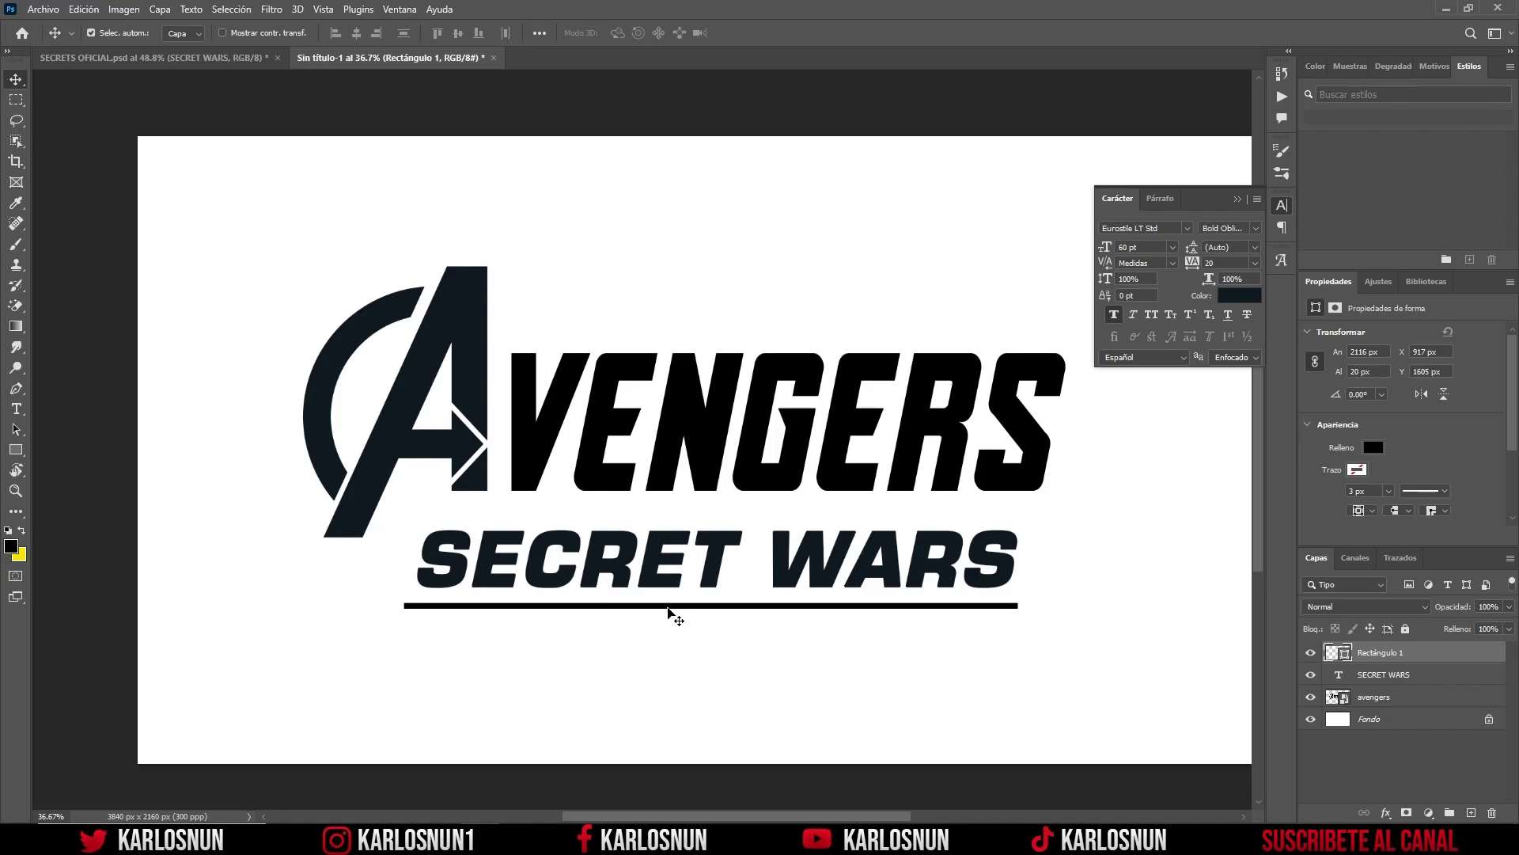
{"action": "key", "text": "Up"}
{"action": "key", "text": "Up"}
{"action": "key", "text": "Up"}
{"action": "key", "text": "Up"}
{"action": "key", "text": "Up"}
{"action": "key", "text": "Up"}
{"action": "key", "text": "Up"}
{"action": "key", "text": "Up"}
{"action": "key", "text": "Up"}
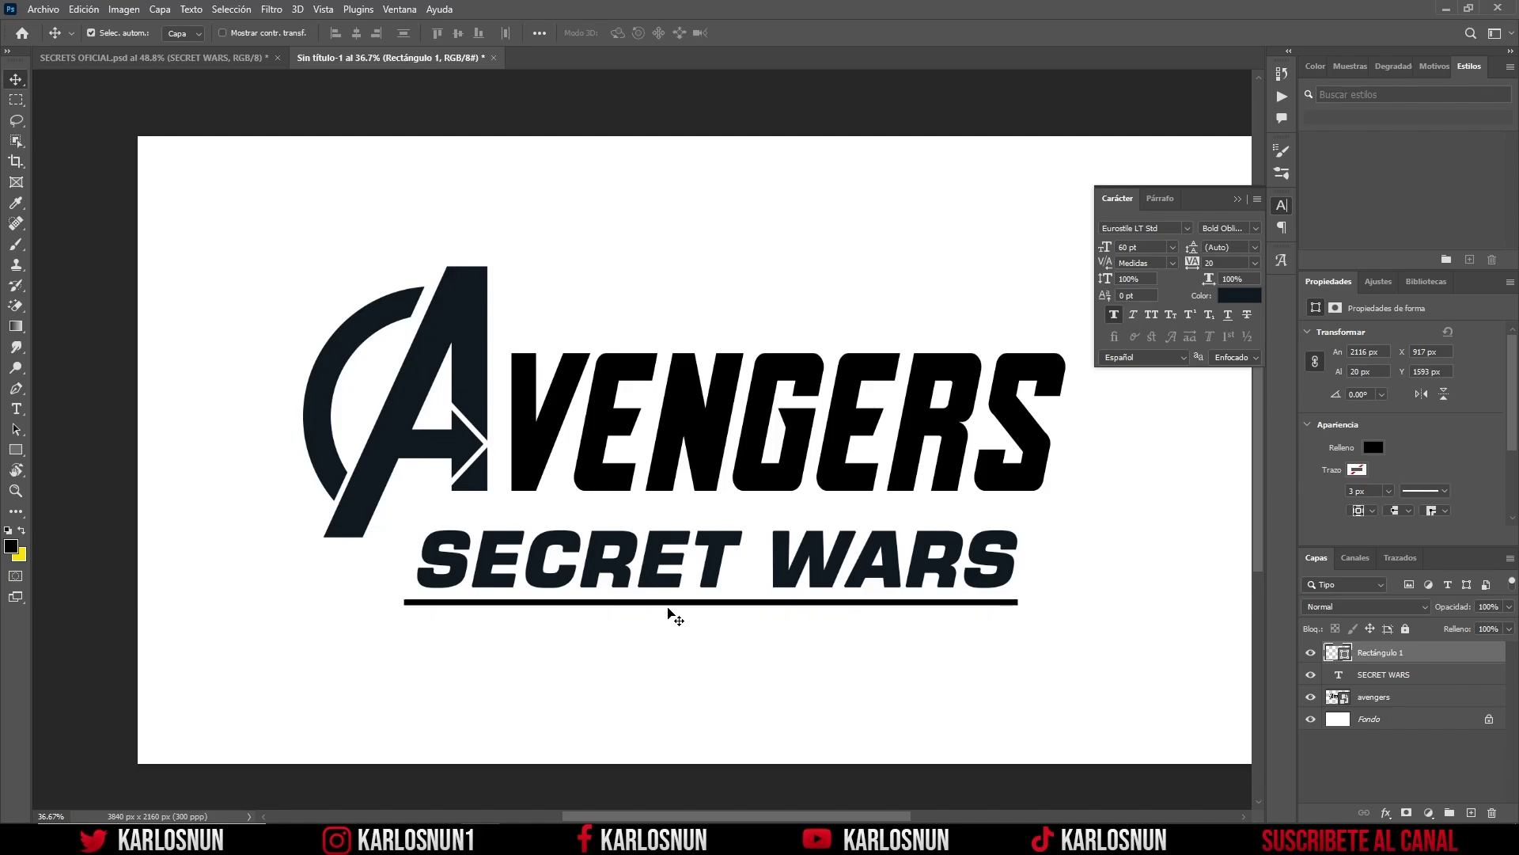
{"action": "key", "text": "Up"}
{"action": "key", "text": "Up"}
{"action": "key", "text": "Up"}
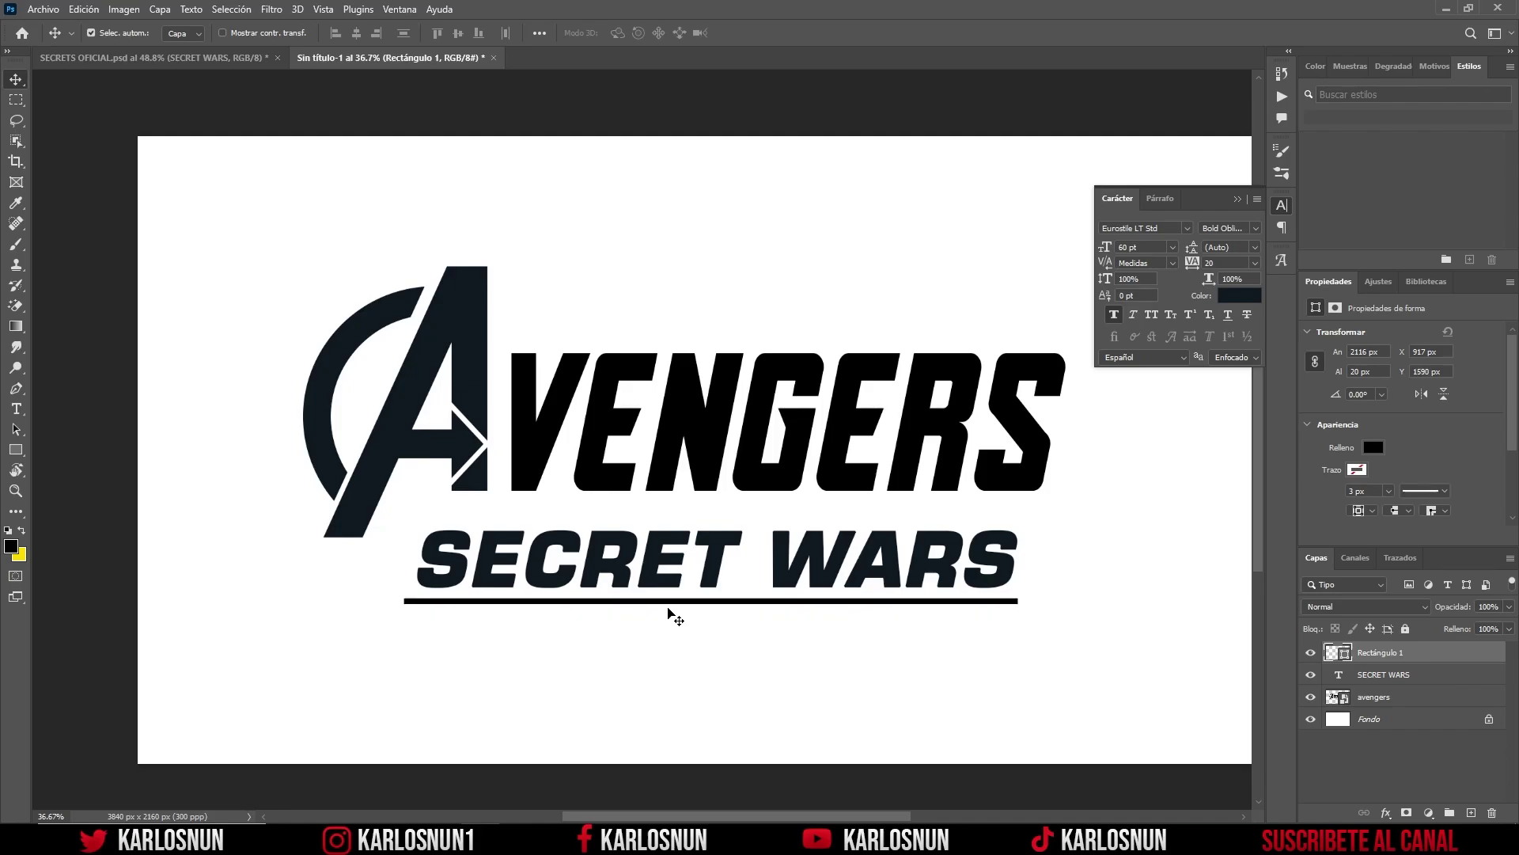
Step: Duplicate the bar and move the copy just above SECRET WARS
{"action": "key", "text": "ctrl+j"}
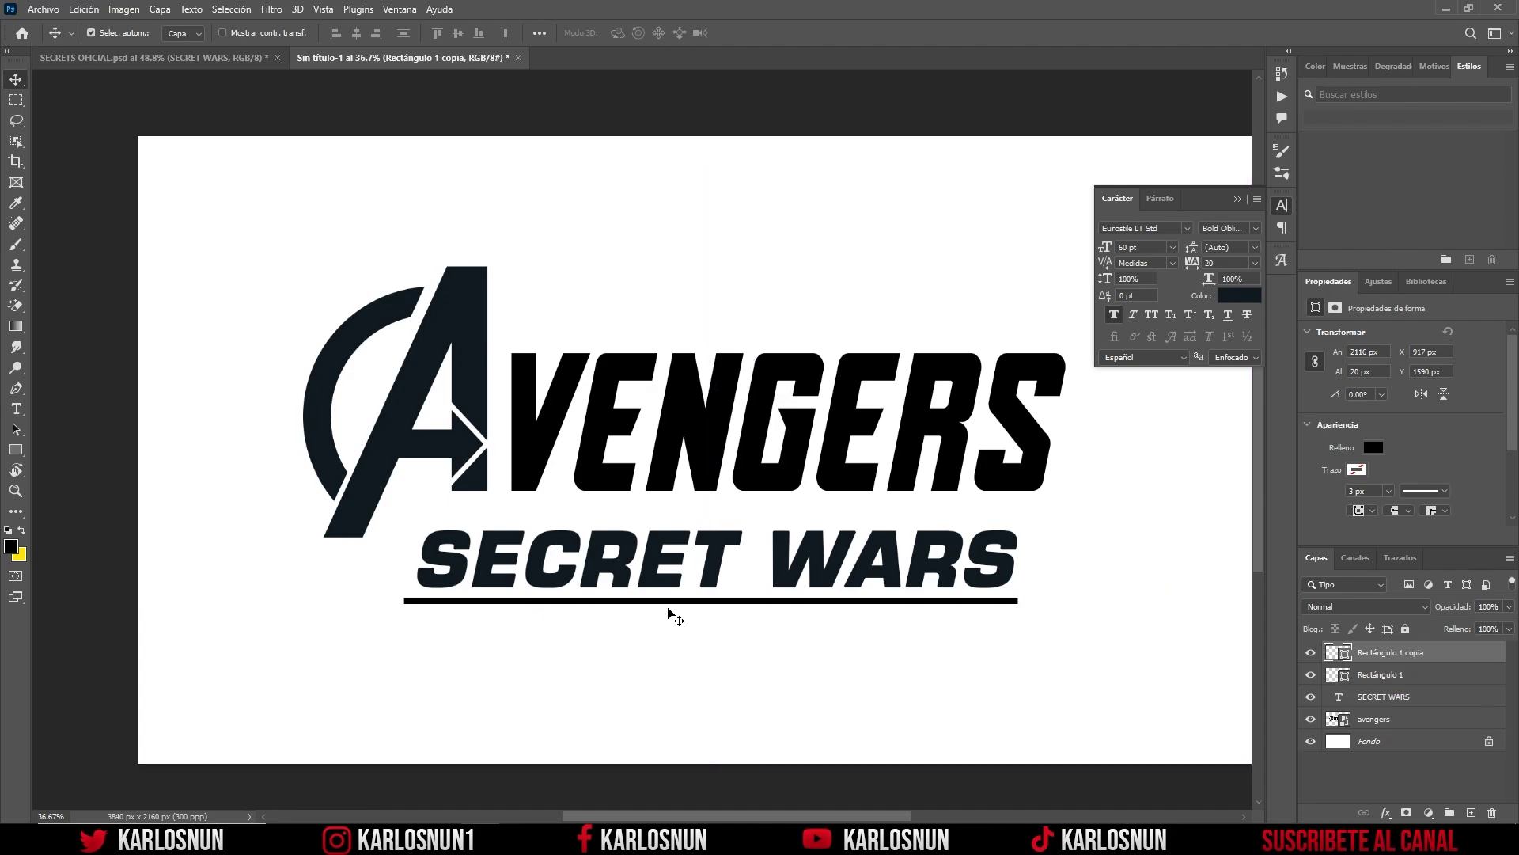
{"action": "key", "text": "shift+Up"}
{"action": "key", "text": "shift+Up"}
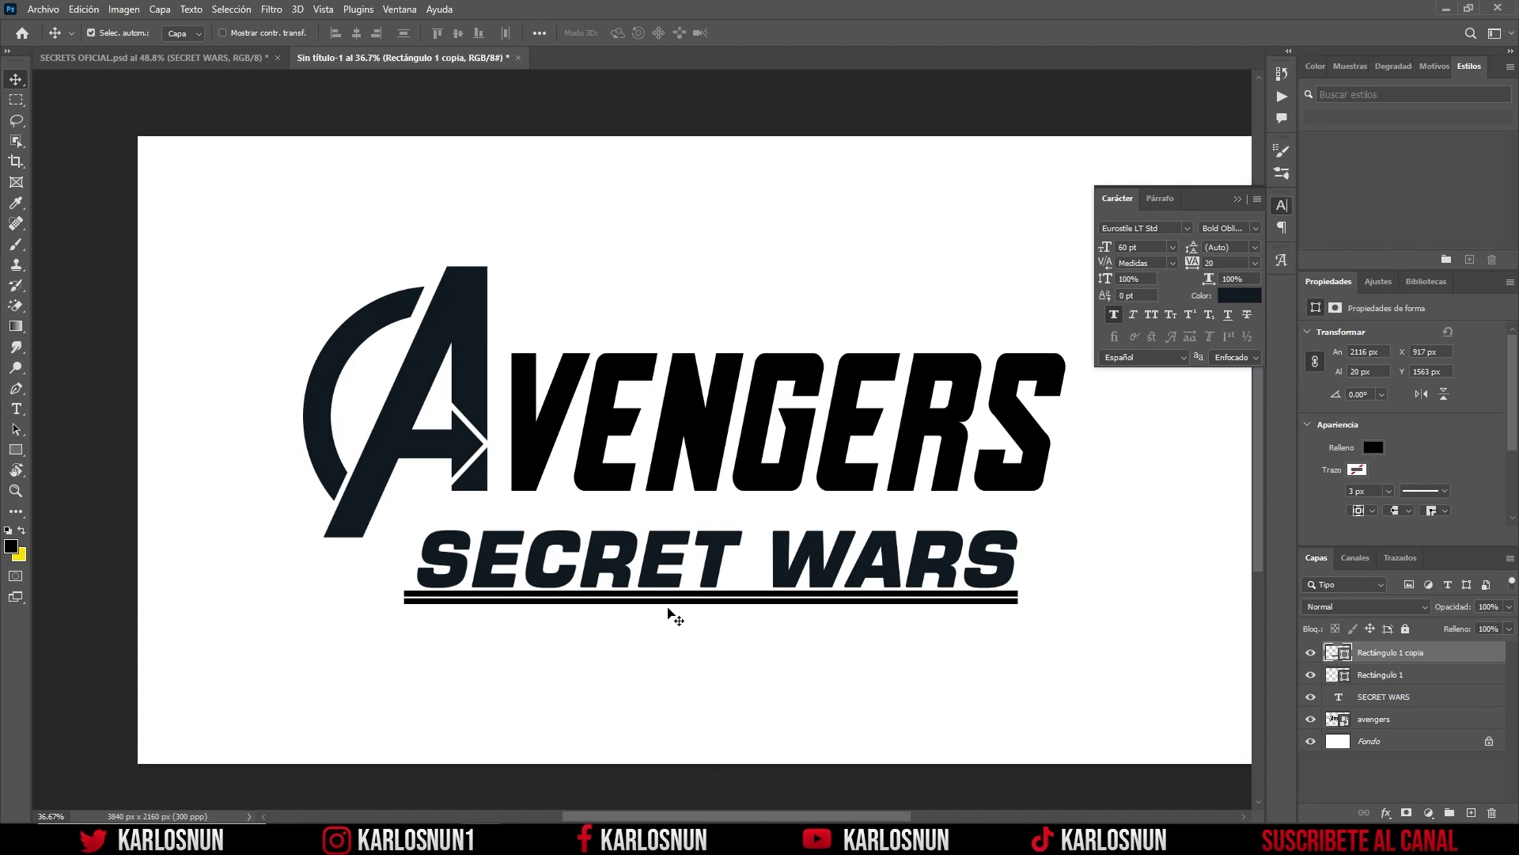
{"action": "key", "text": "shift+Up"}
{"action": "key", "text": "shift+Up"}
{"action": "key", "text": "shift+Up"}
{"action": "key", "text": "shift+Up"}
{"action": "key", "text": "shift+Up"}
{"action": "key", "text": "shift+Up"}
{"action": "key", "text": "shift+Up"}
{"action": "key", "text": "shift+Up"}
{"action": "key", "text": "shift+Up"}
{"action": "key", "text": "shift+Up"}
{"action": "key", "text": "shift+Up"}
{"action": "key", "text": "shift+Up"}
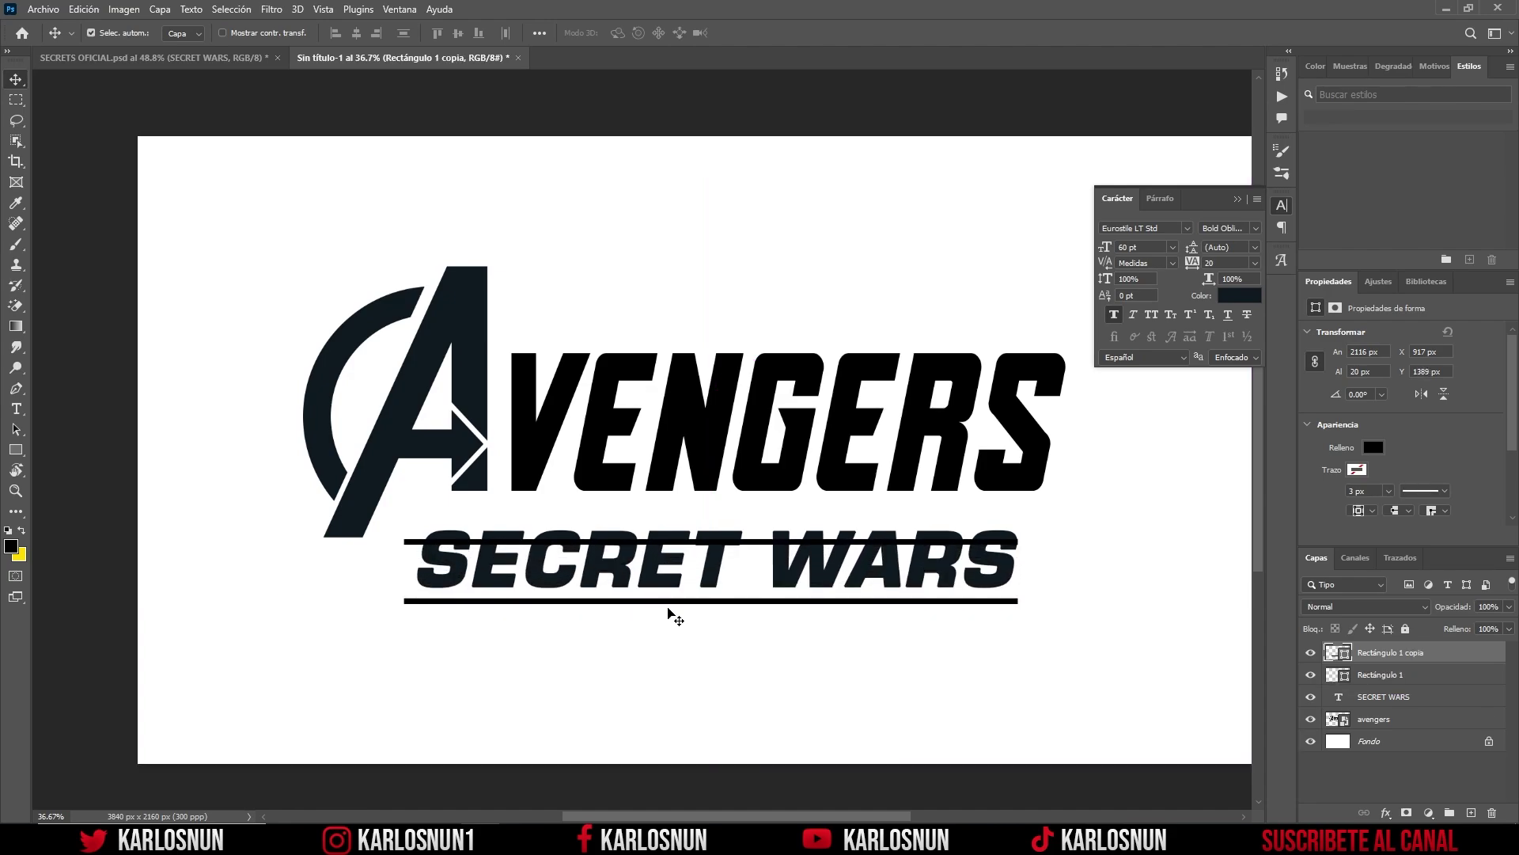
{"action": "key", "text": "shift+Up"}
{"action": "key", "text": "shift+Up"}
{"action": "key", "text": "shift+Up"}
{"action": "key", "text": "shift+Up"}
{"action": "key", "text": "shift+Up"}
{"action": "key", "text": "shift+Up"}
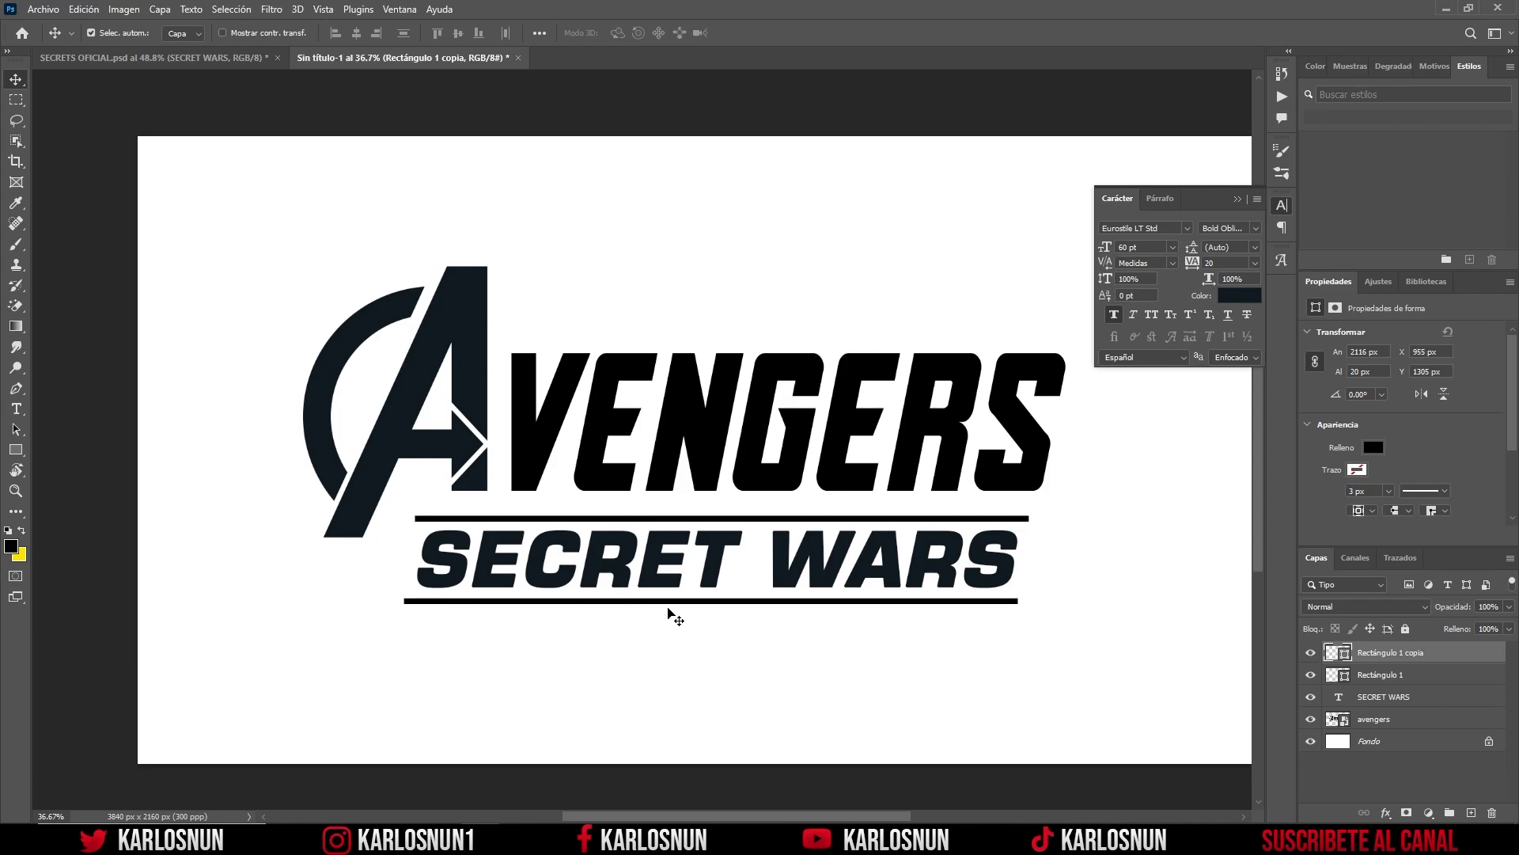
{"action": "key", "text": "Up"}
{"action": "key", "text": "Up"}
{"action": "key", "text": "Up"}
{"action": "key", "text": "Up"}
{"action": "key", "text": "Up"}
{"action": "key", "text": "Up"}
{"action": "key", "text": "Right"}
{"action": "key", "text": "Right"}
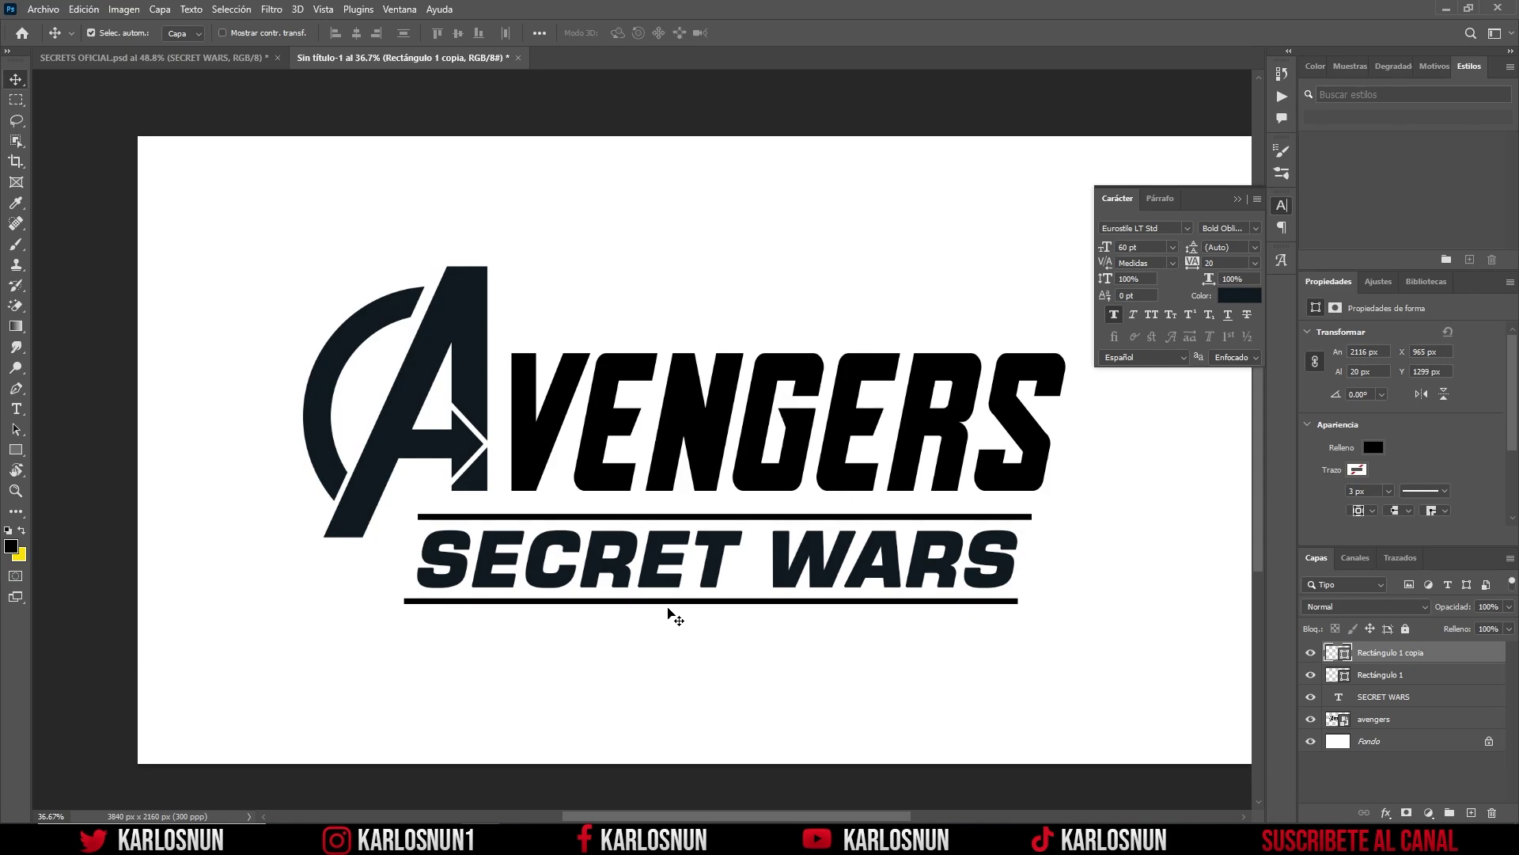
{"action": "key", "text": "Up"}
{"action": "key", "text": "Up"}
{"action": "key", "text": "Up"}
{"action": "key", "text": "Up"}
{"action": "key", "text": "Up"}
{"action": "key", "text": "Up"}
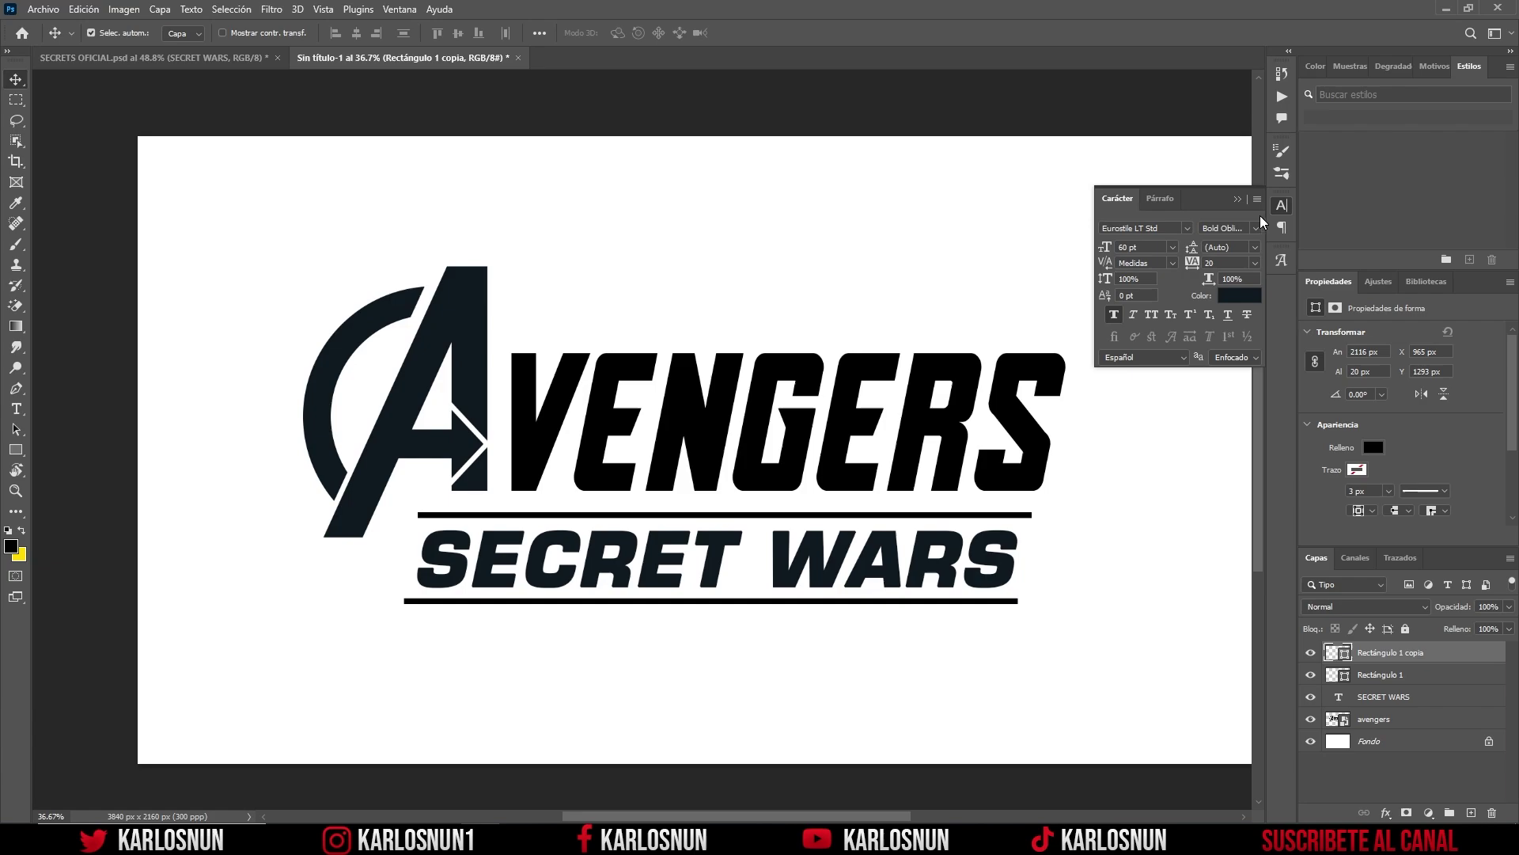
Step: Open LOGOTIPO.png and accept the missing colour profile warning
{"action": "left_click", "coordinate": [1282, 206]}
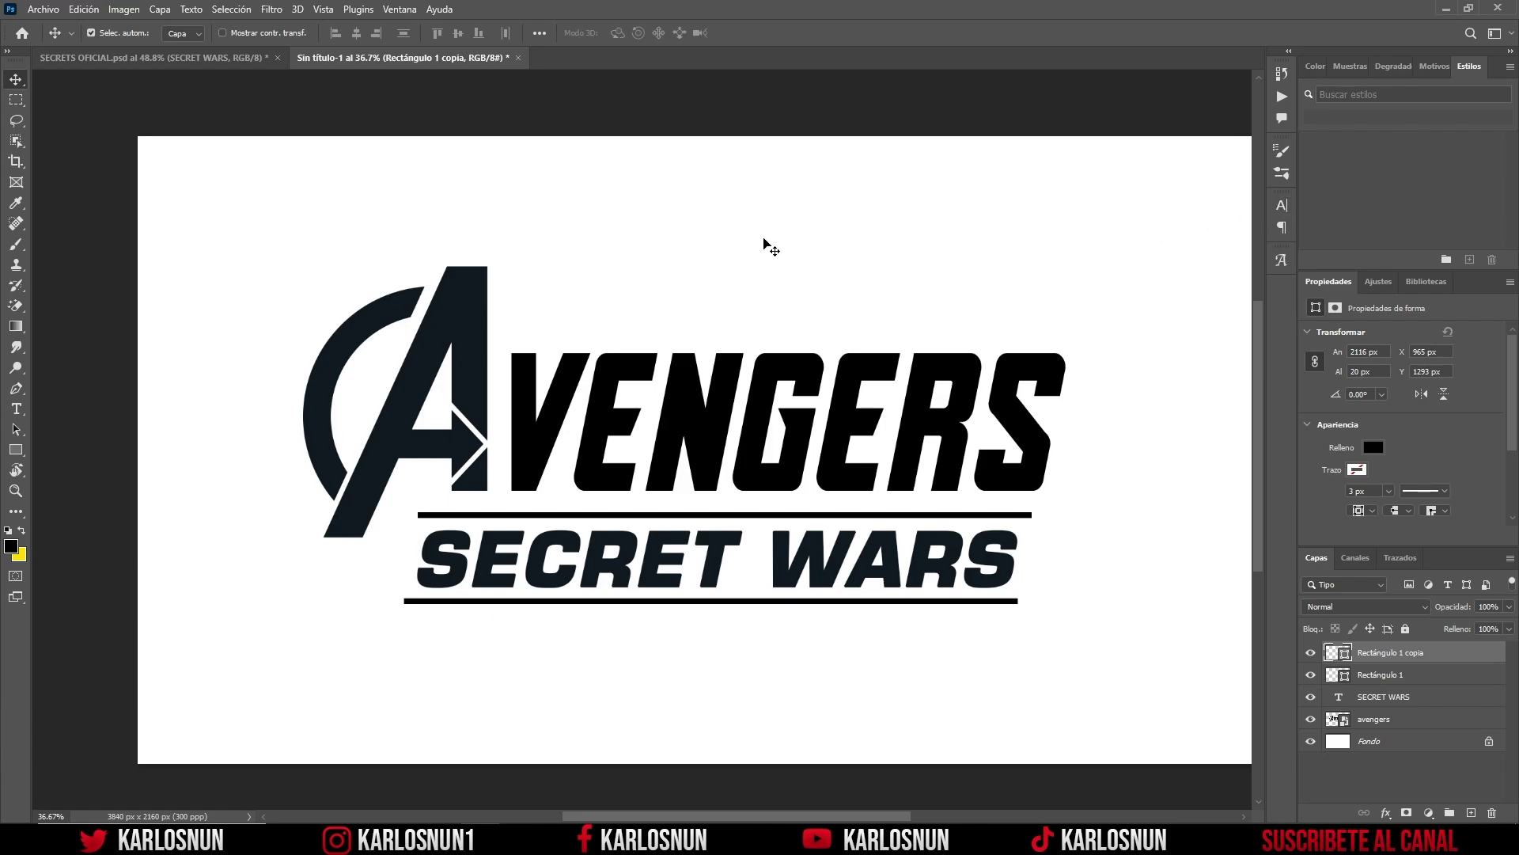
{"action": "left_click", "coordinate": [43, 9]}
{"action": "left_click", "coordinate": [47, 41]}
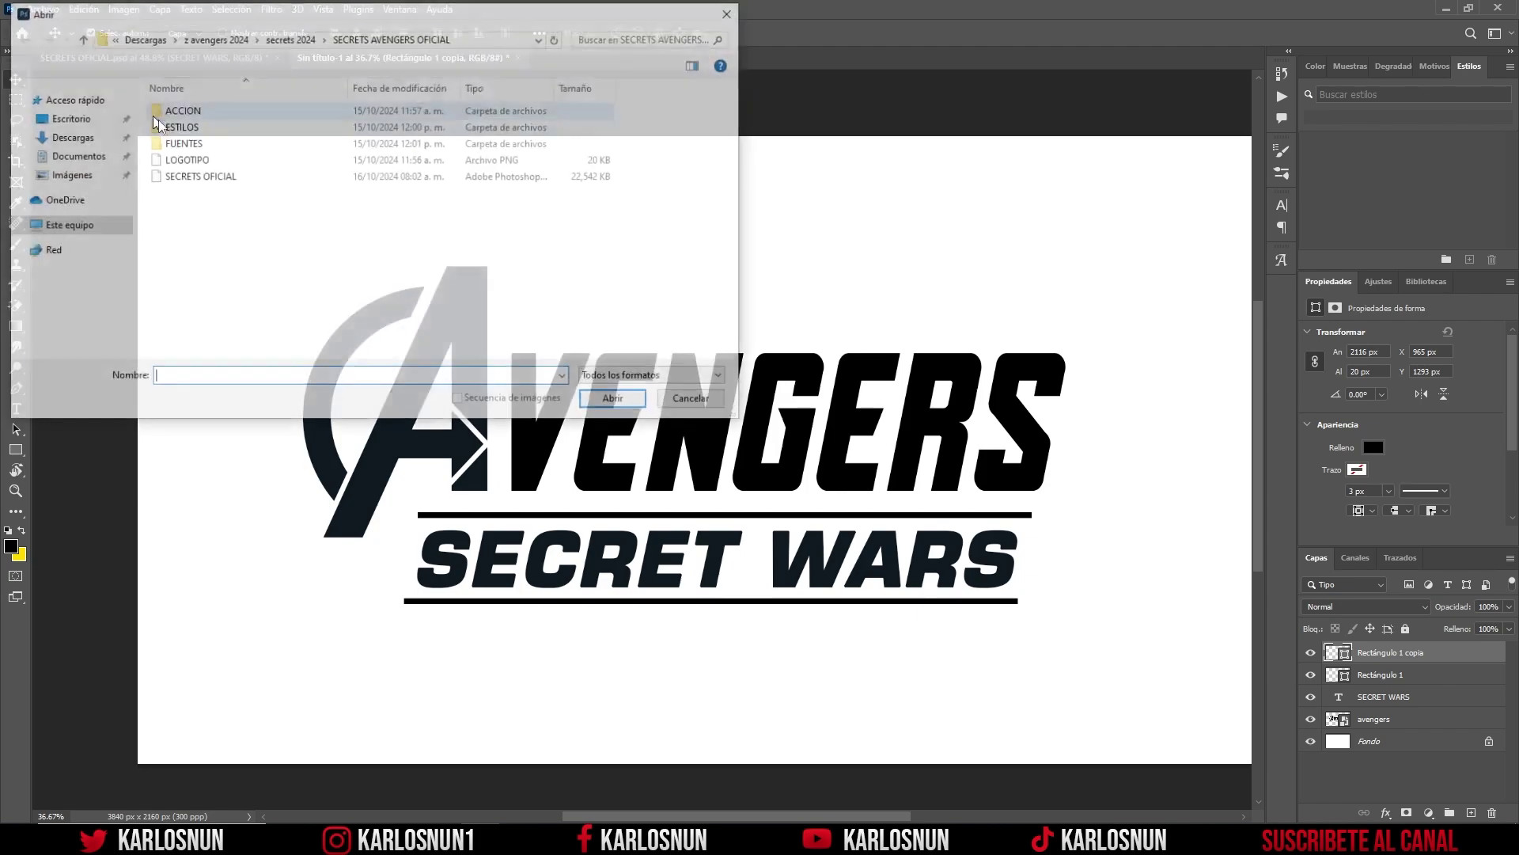
{"action": "left_click", "coordinate": [195, 164]}
{"action": "left_click", "coordinate": [617, 401]}
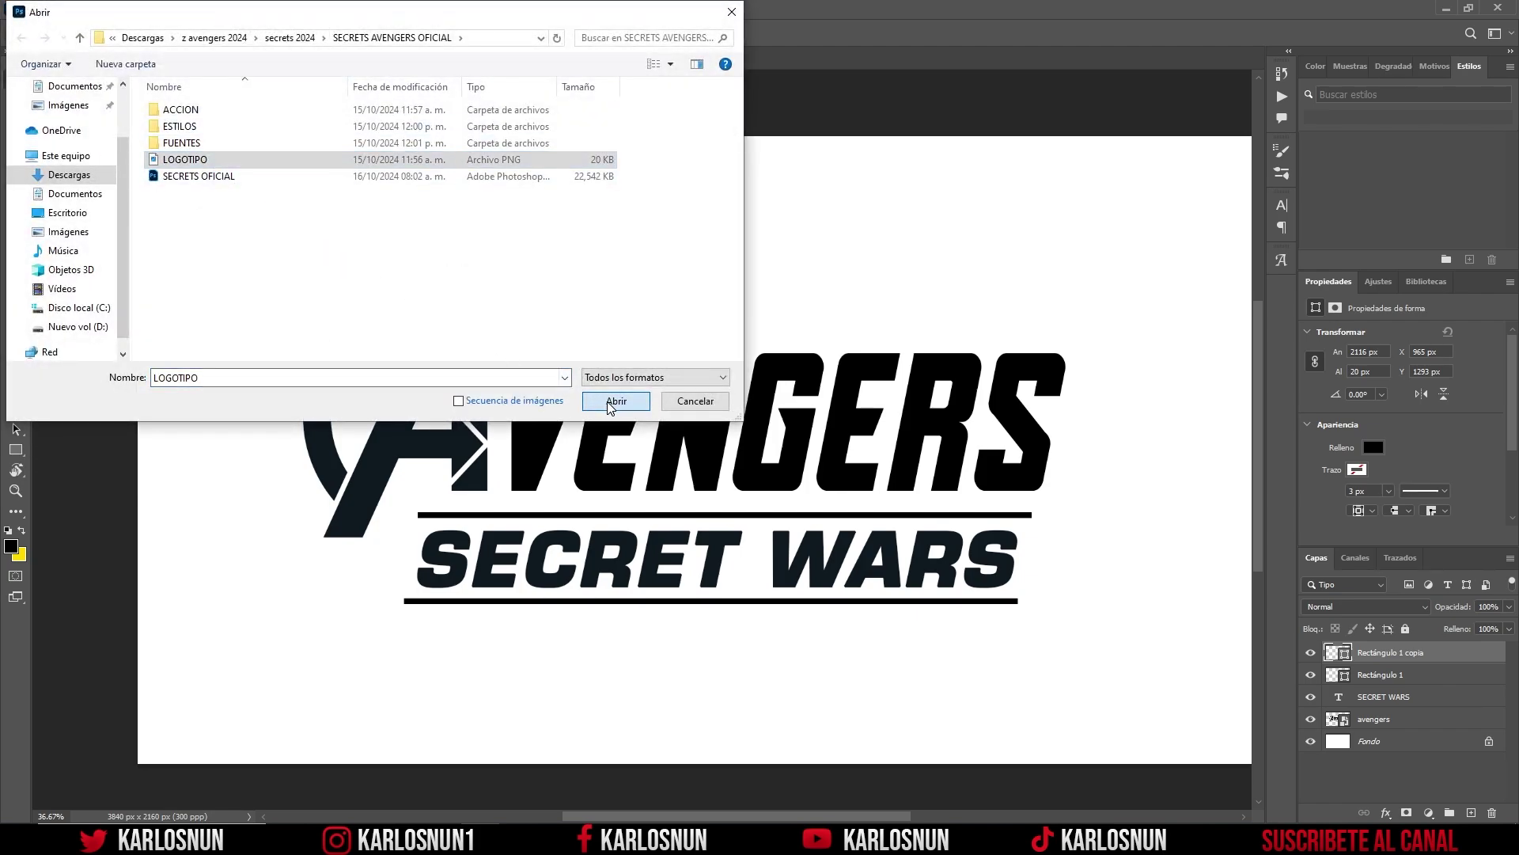
{"action": "left_click", "coordinate": [851, 368]}
{"action": "key", "text": "v"}
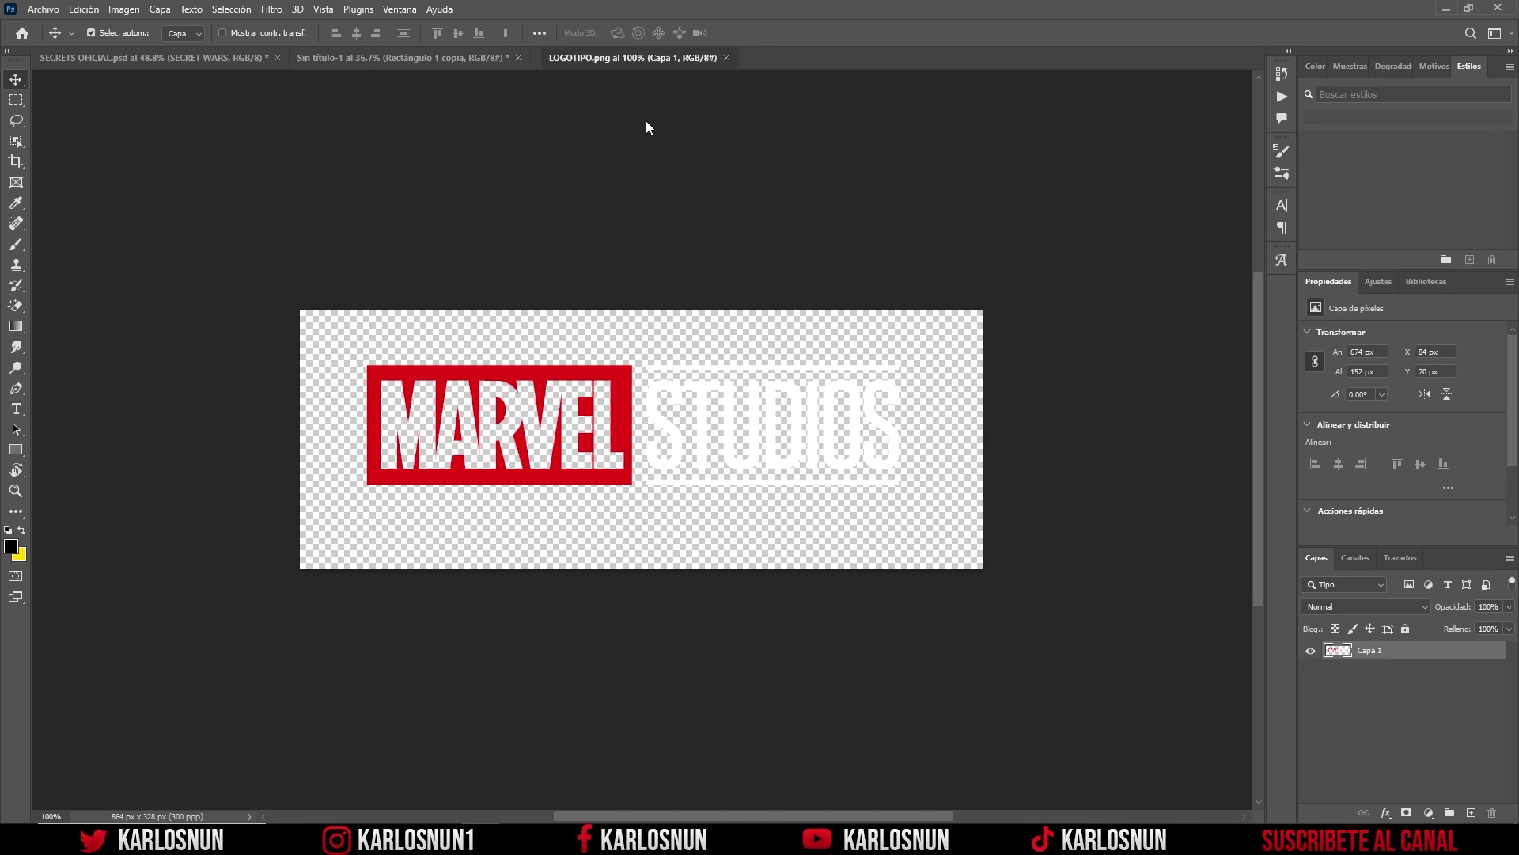
Step: Drag the red MARVEL logo onto the Avengers document, then close LOGOTIPO
{"action": "left_click_drag", "start_coordinate": [581, 56], "coordinate": [782, 236]}
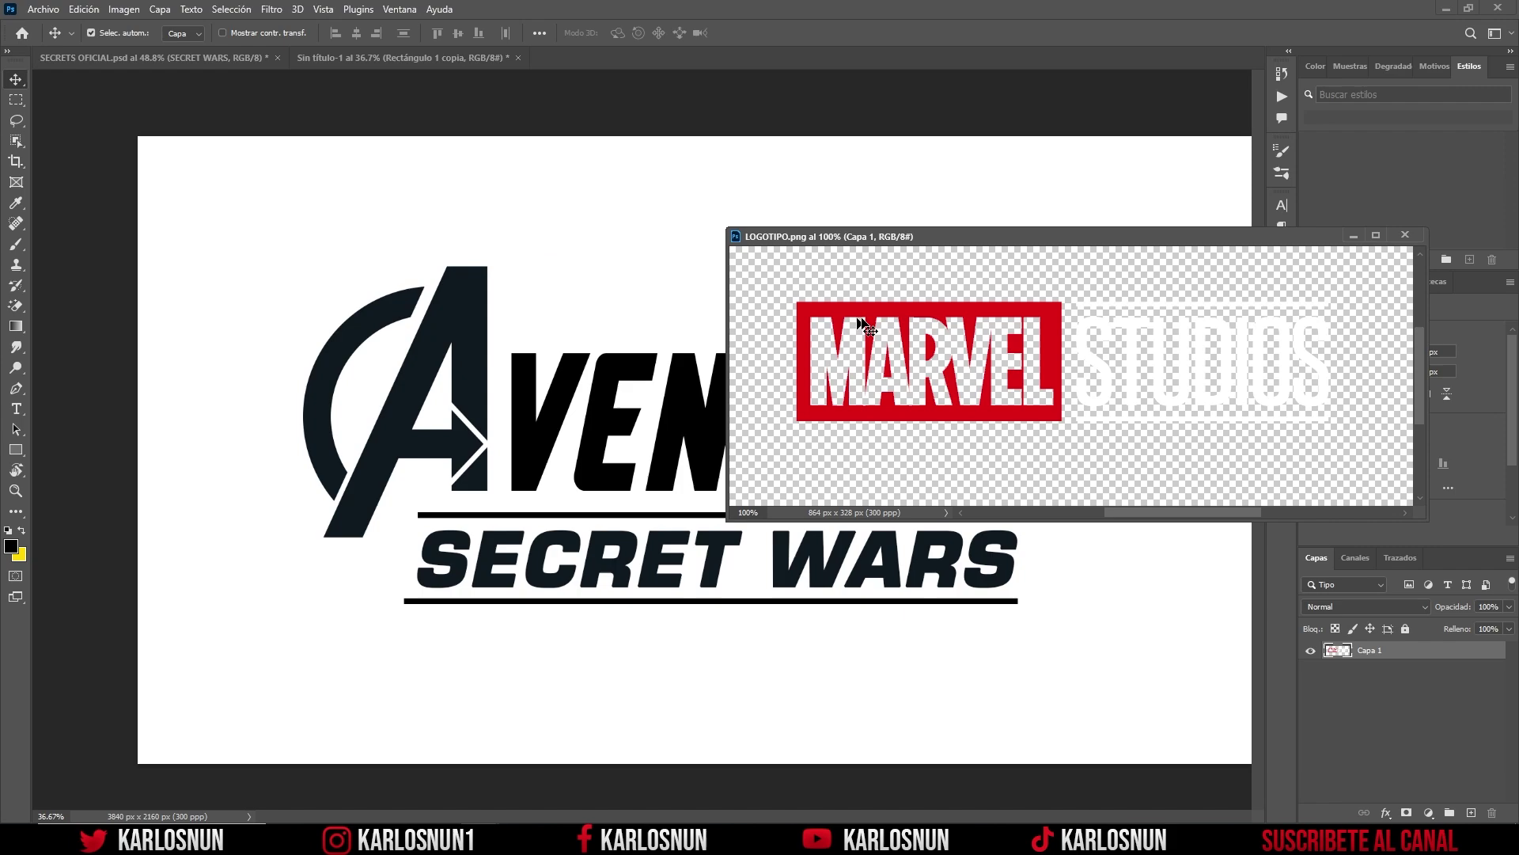
{"action": "left_click_drag", "start_coordinate": [876, 310], "coordinate": [637, 252]}
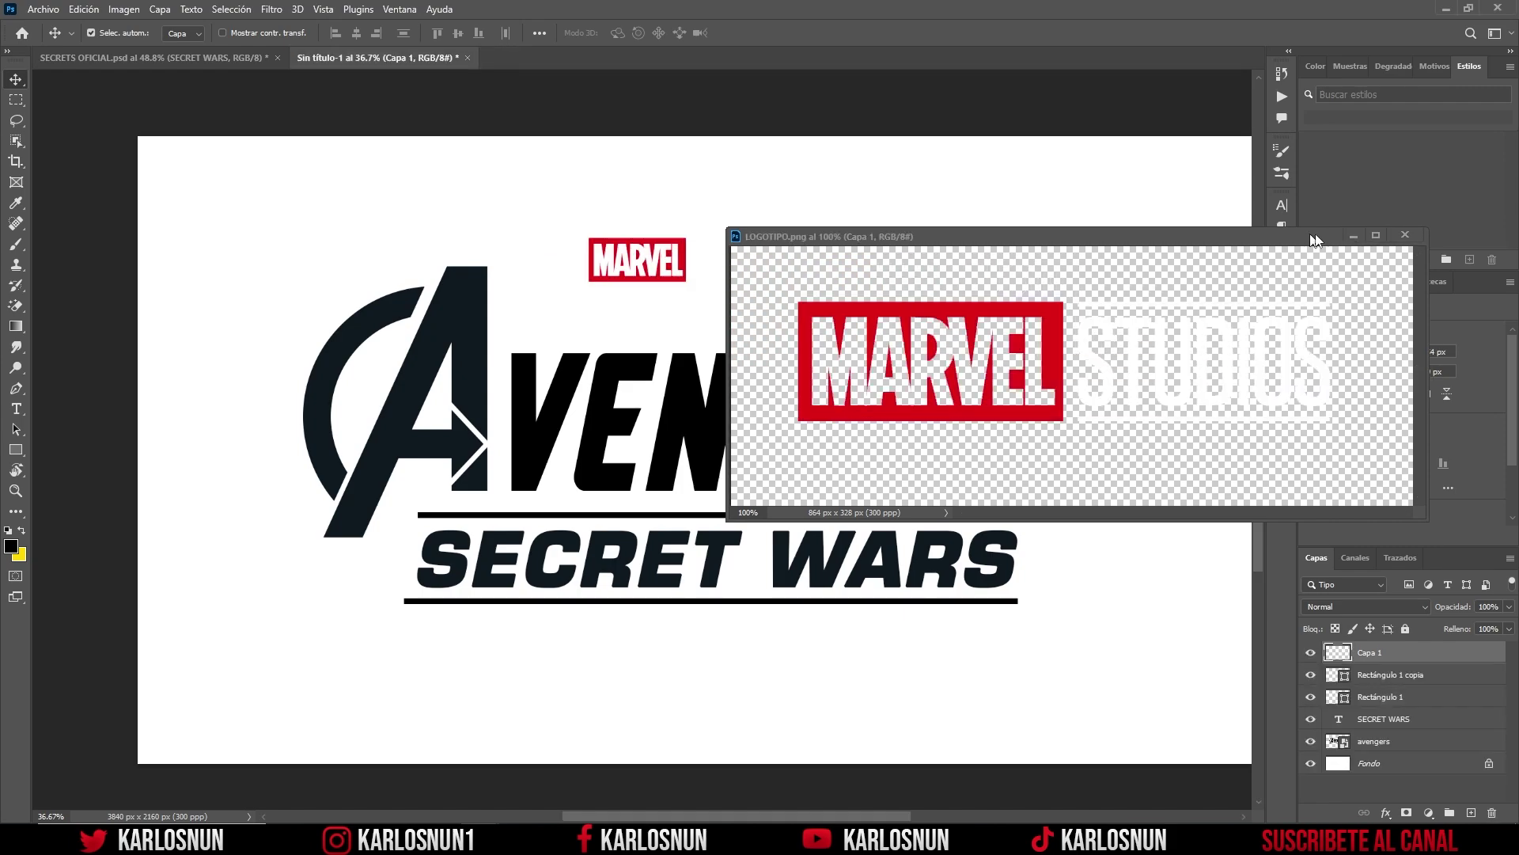
{"action": "left_click", "coordinate": [1406, 235]}
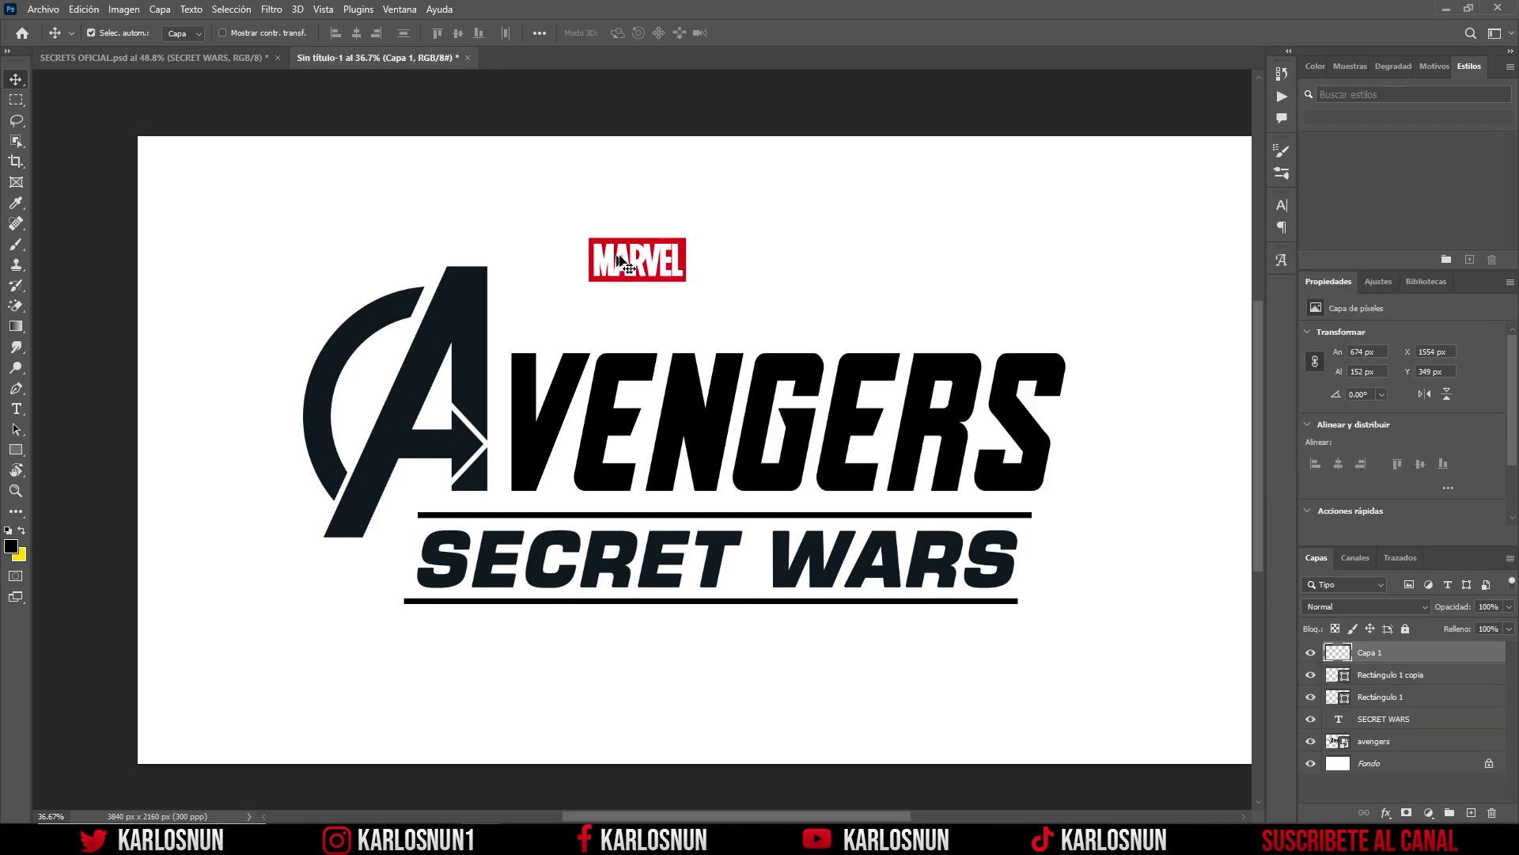
Step: Centre the MARVEL badge just above AVENGERS, checking it against the SECRETS OFICIAL reference
{"action": "left_click_drag", "start_coordinate": [678, 255], "coordinate": [659, 298]}
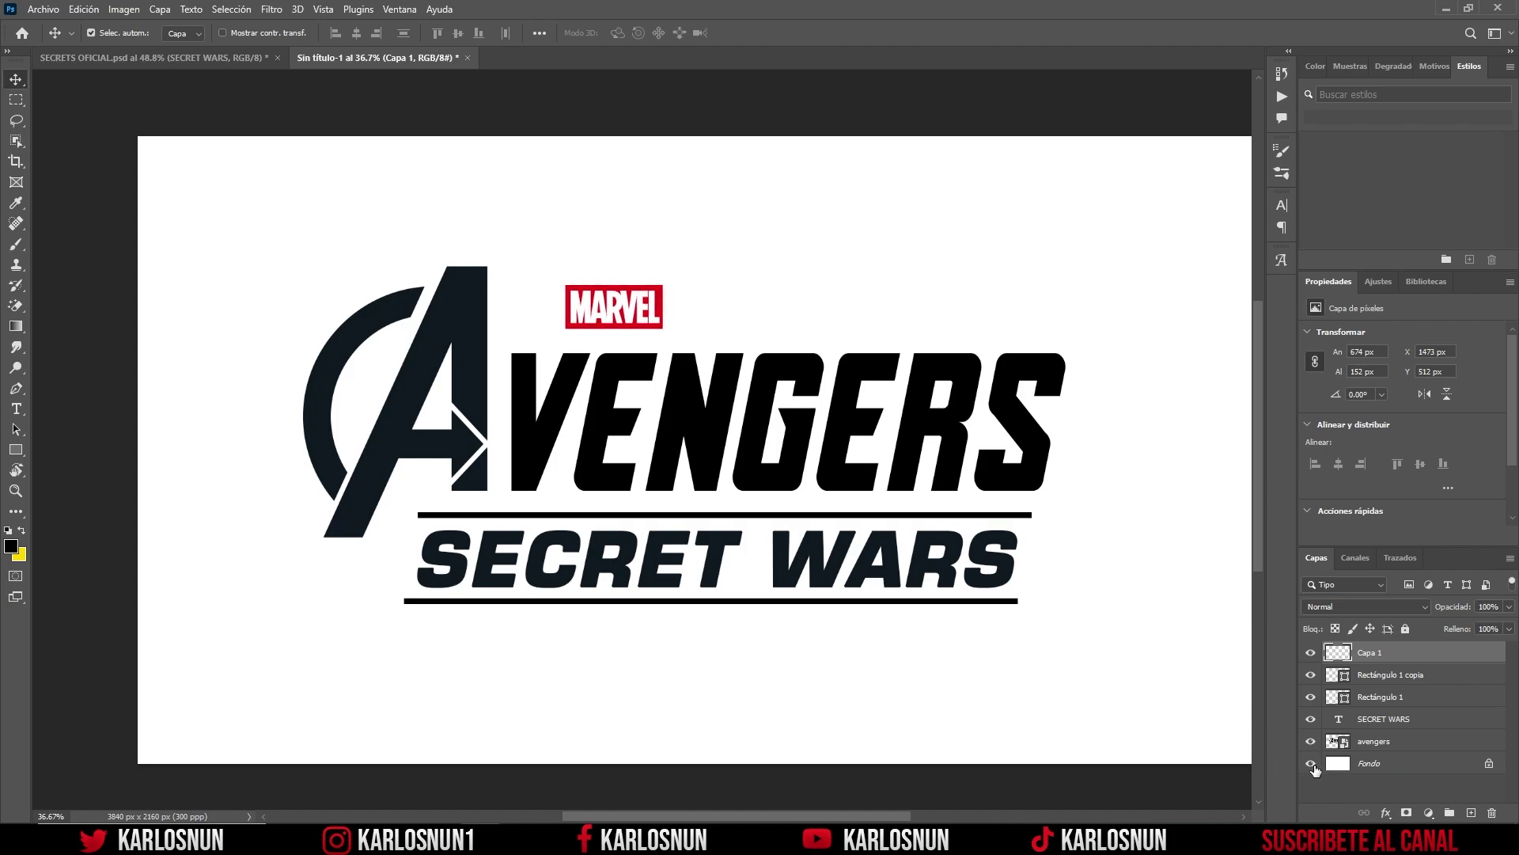
{"action": "left_click", "coordinate": [1314, 765]}
{"action": "left_click", "coordinate": [1314, 764]}
{"action": "left_click", "coordinate": [1314, 764]}
{"action": "left_click_drag", "start_coordinate": [657, 293], "coordinate": [692, 291]}
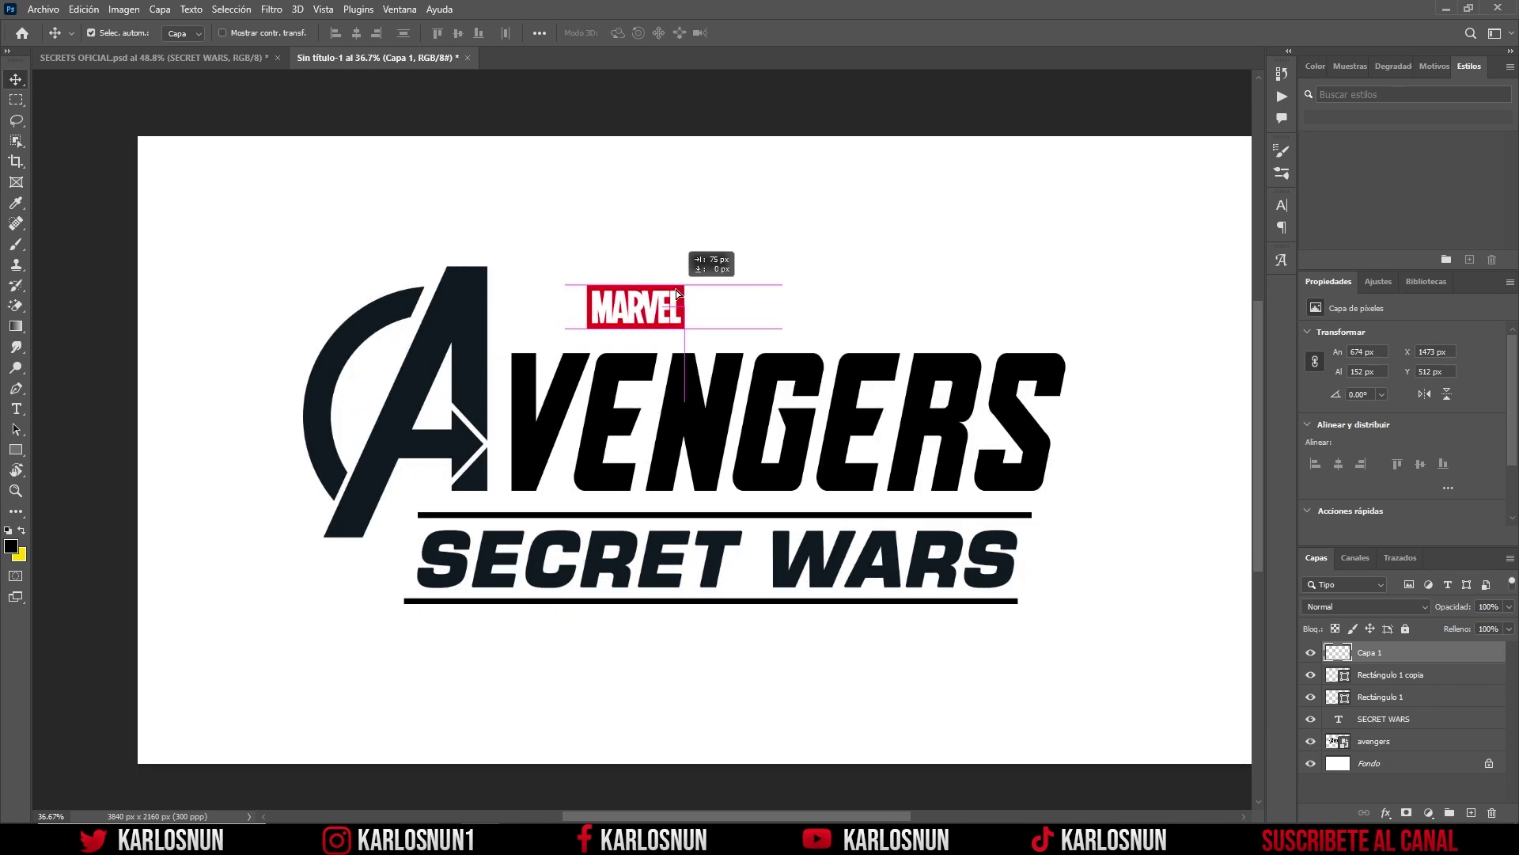
{"action": "left_click", "coordinate": [215, 62]}
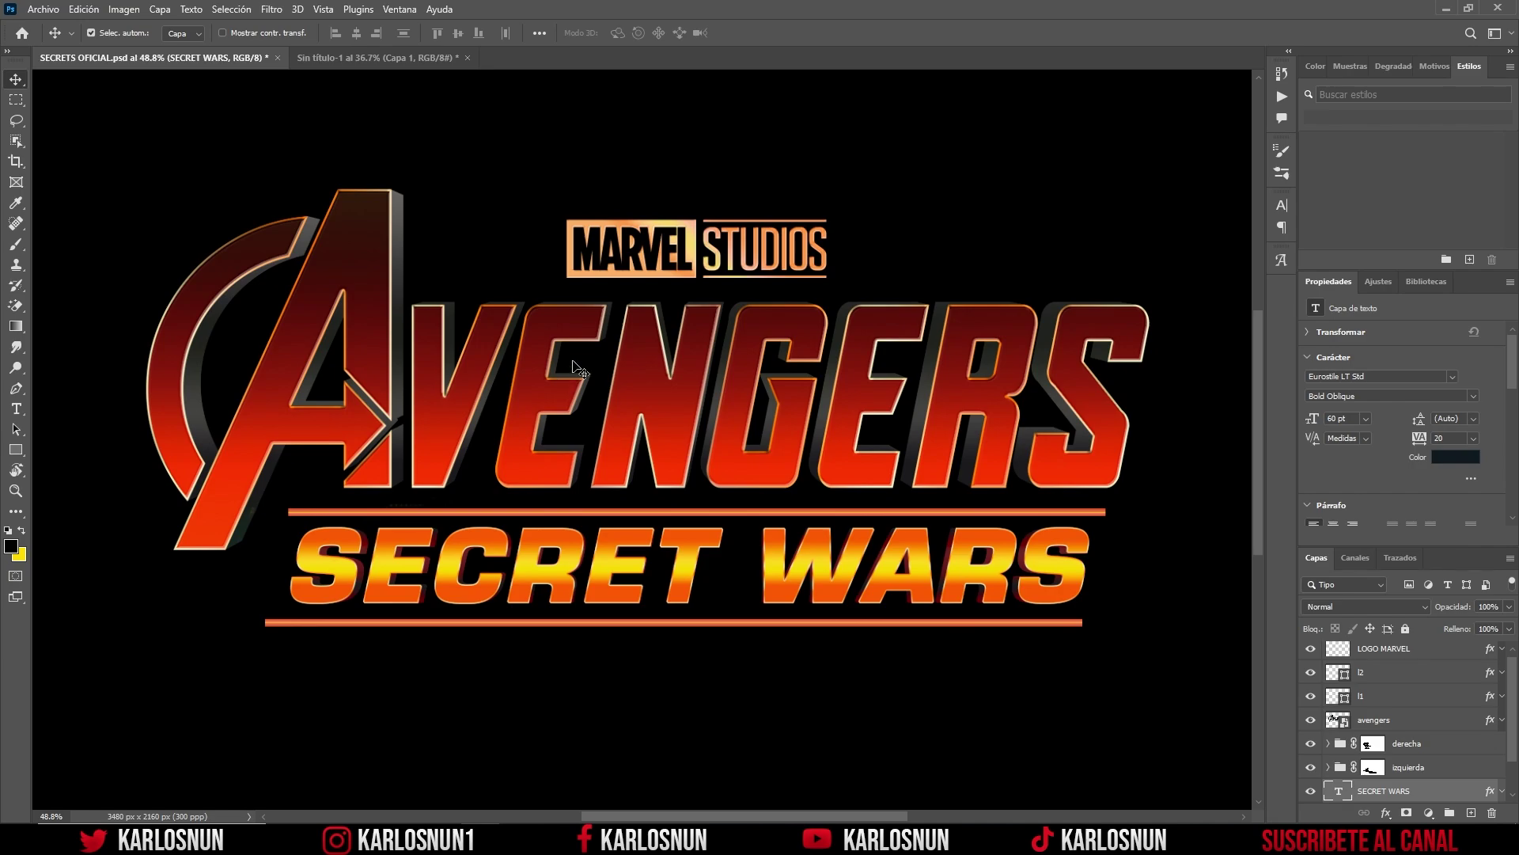
{"action": "left_click", "coordinate": [398, 62]}
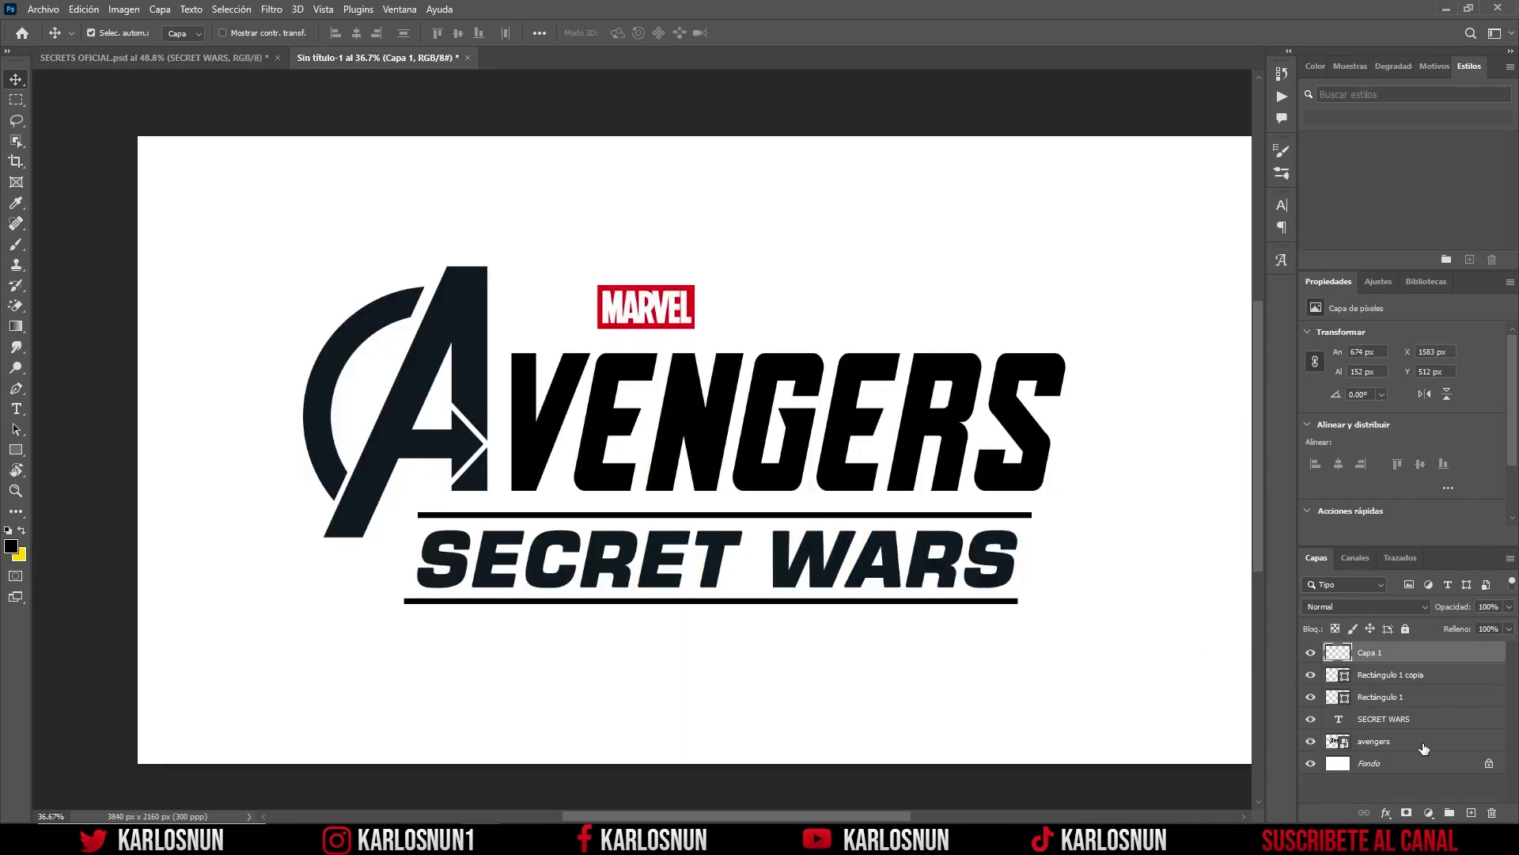
{"action": "left_click", "coordinate": [1431, 720]}
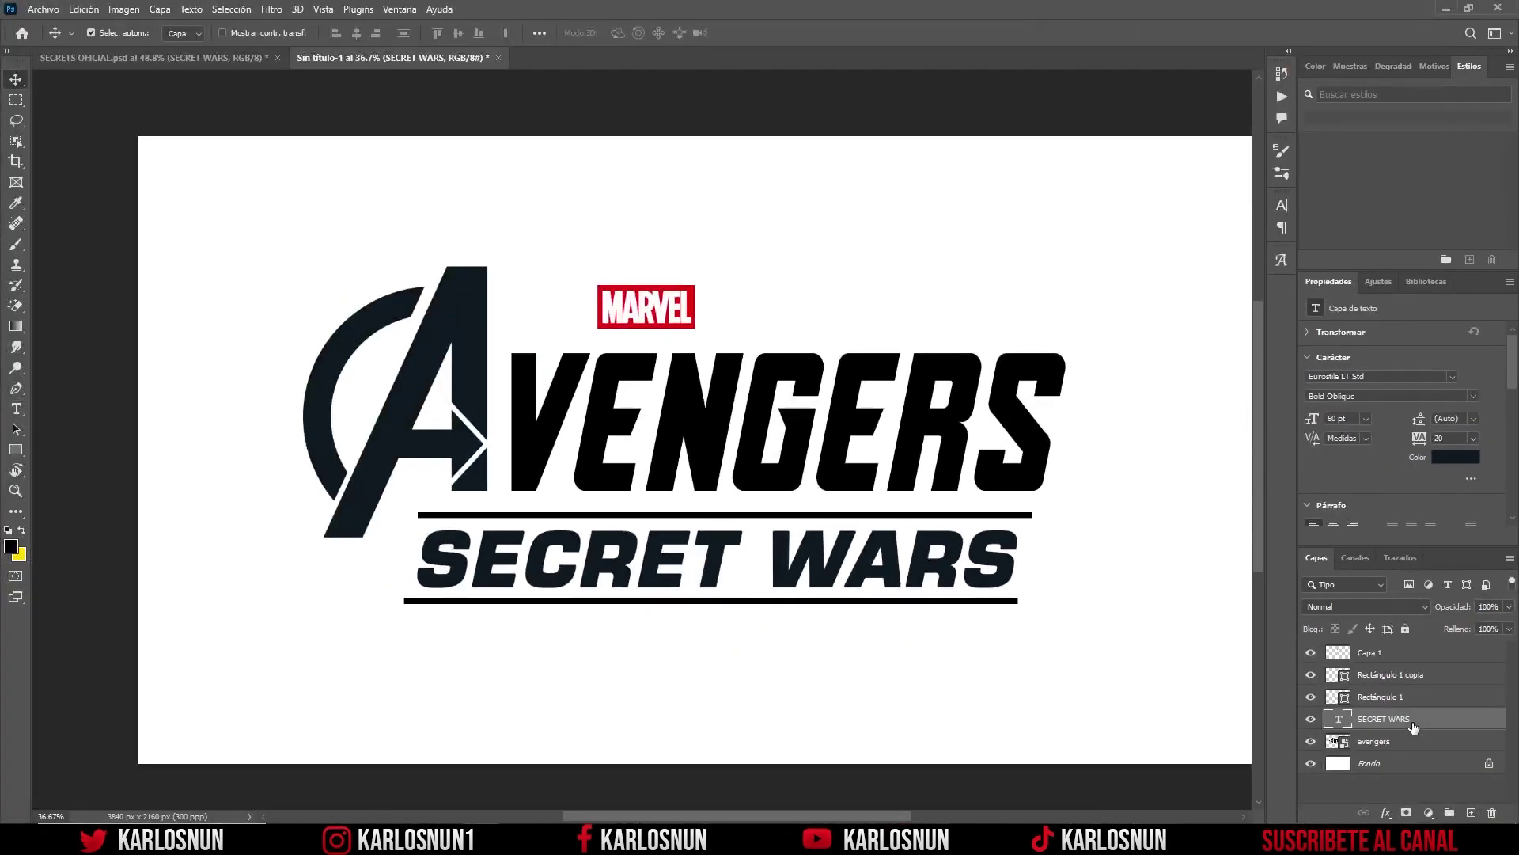
Step: Convert SECRET WARS to a smart object and duplicate it as '3D SUBTITULO'
{"action": "right_click", "coordinate": [1414, 725]}
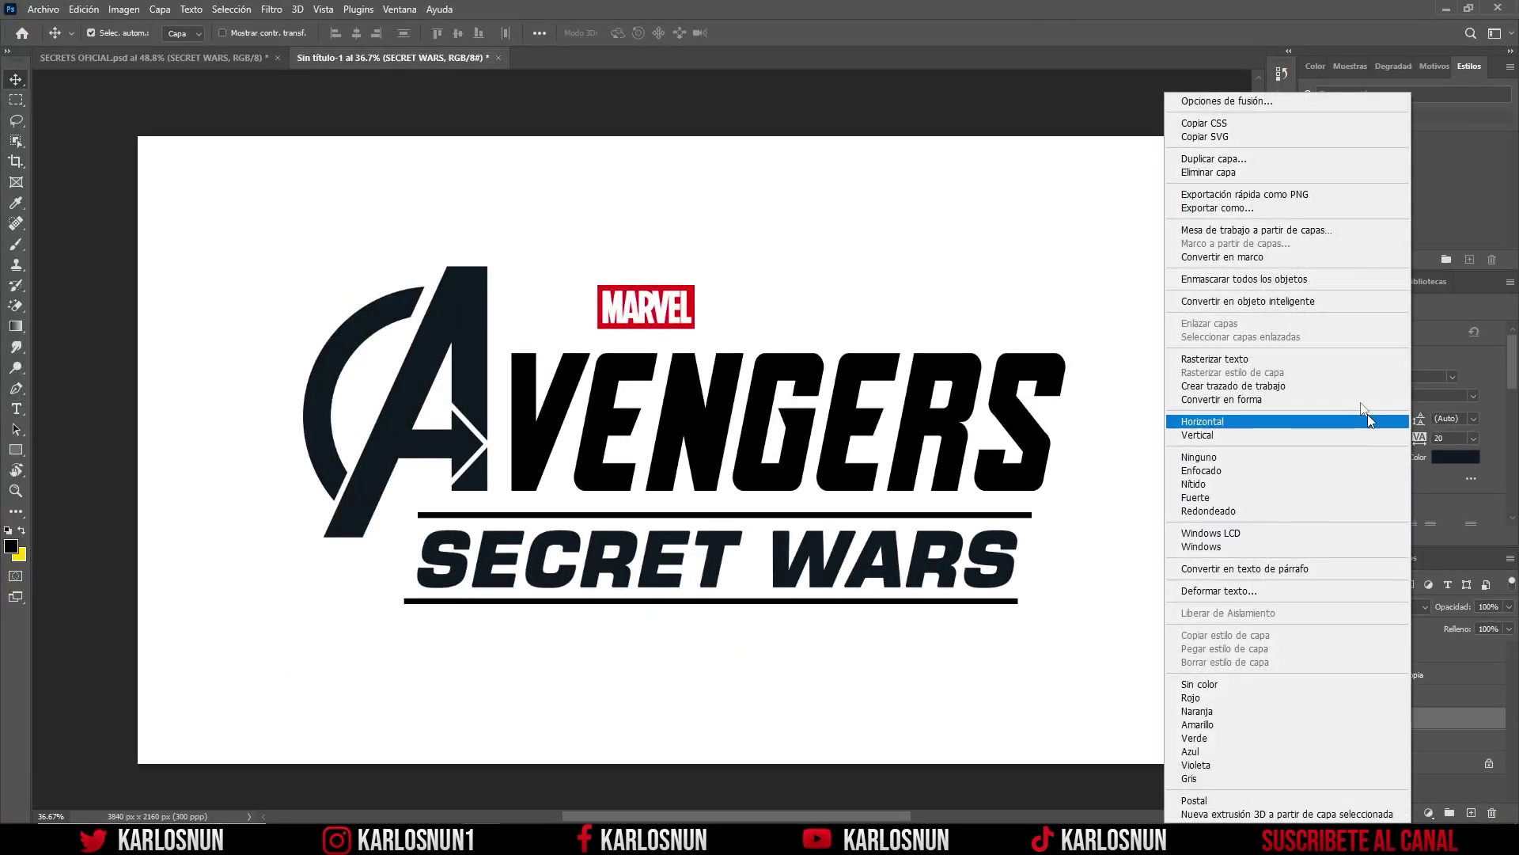
{"action": "left_click", "coordinate": [1308, 301]}
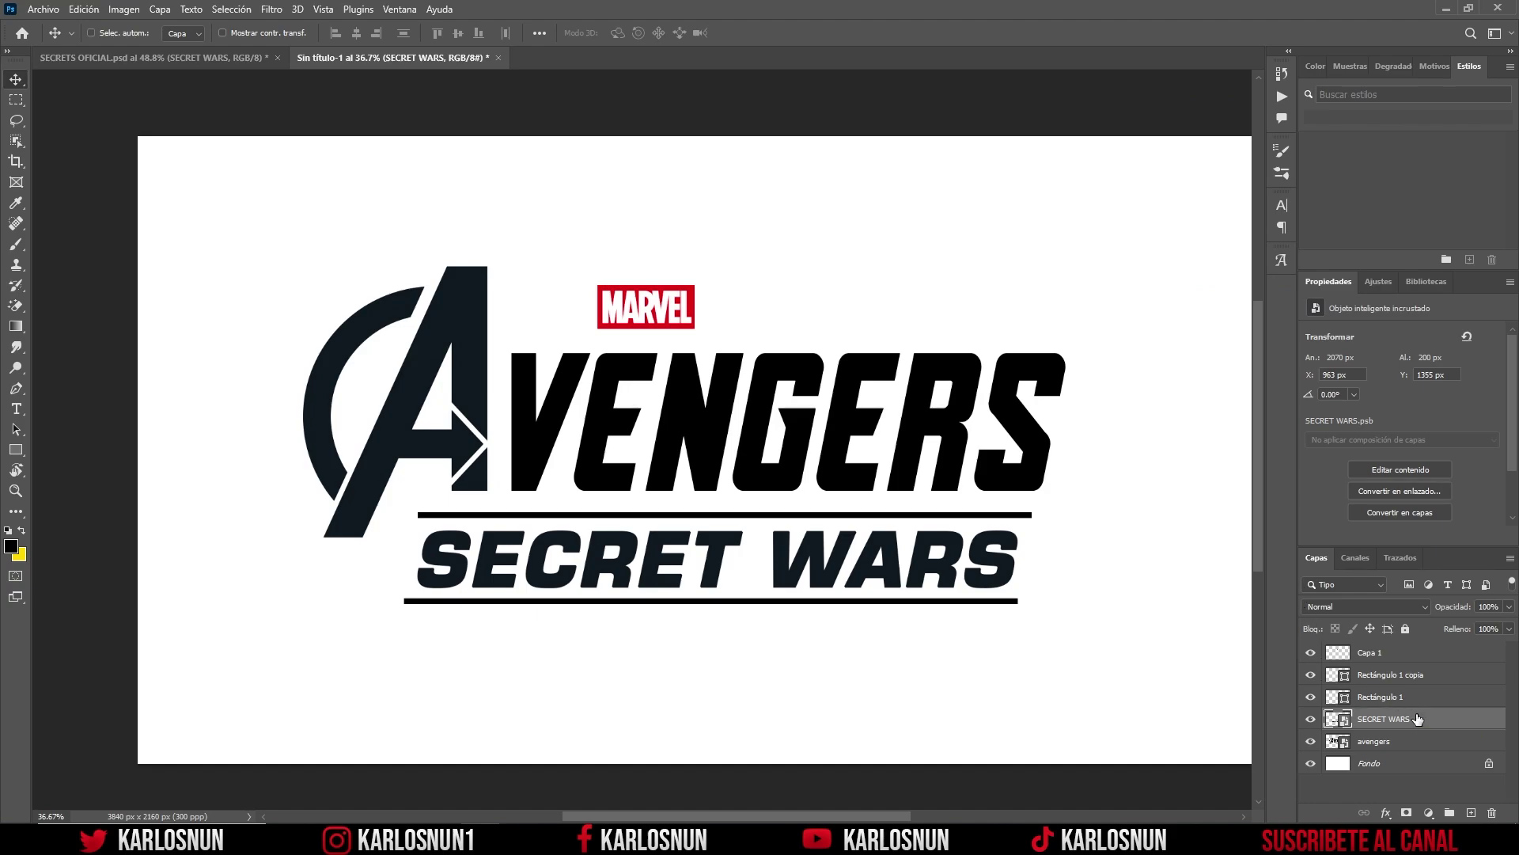
{"action": "key", "text": "ctrl+j"}
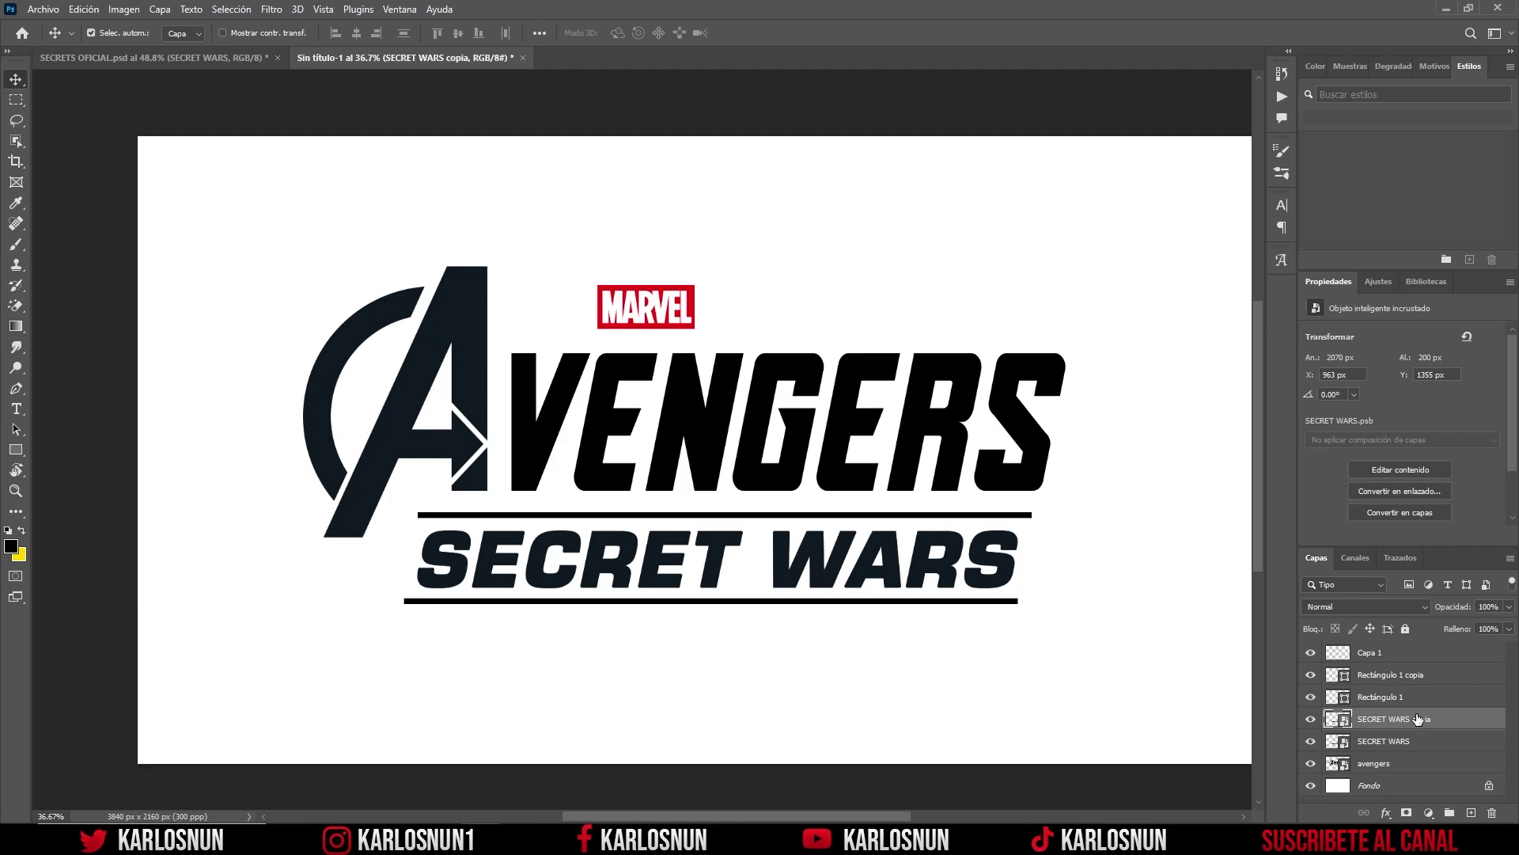
{"action": "double_click", "coordinate": [1379, 720]}
{"action": "type", "text": "3D SUB"}
{"action": "type", "text": "TITULO"}
{"action": "key", "text": "Return"}
Step: Duplicate the avengers layer as '3D' and place both copies beneath their originals
{"action": "left_click", "coordinate": [1379, 766]}
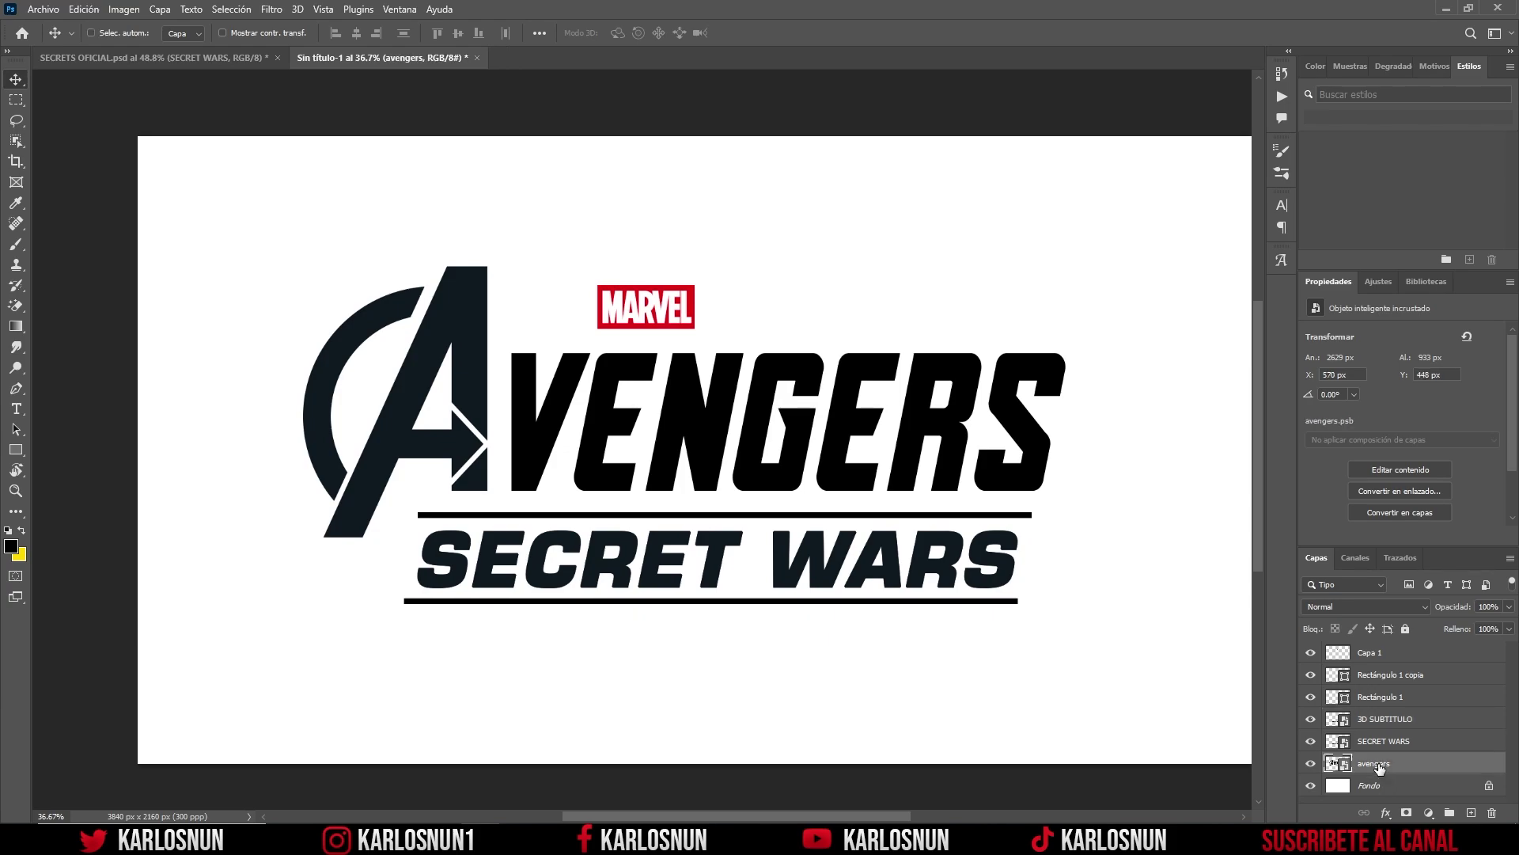
{"action": "key", "text": "ctrl+j"}
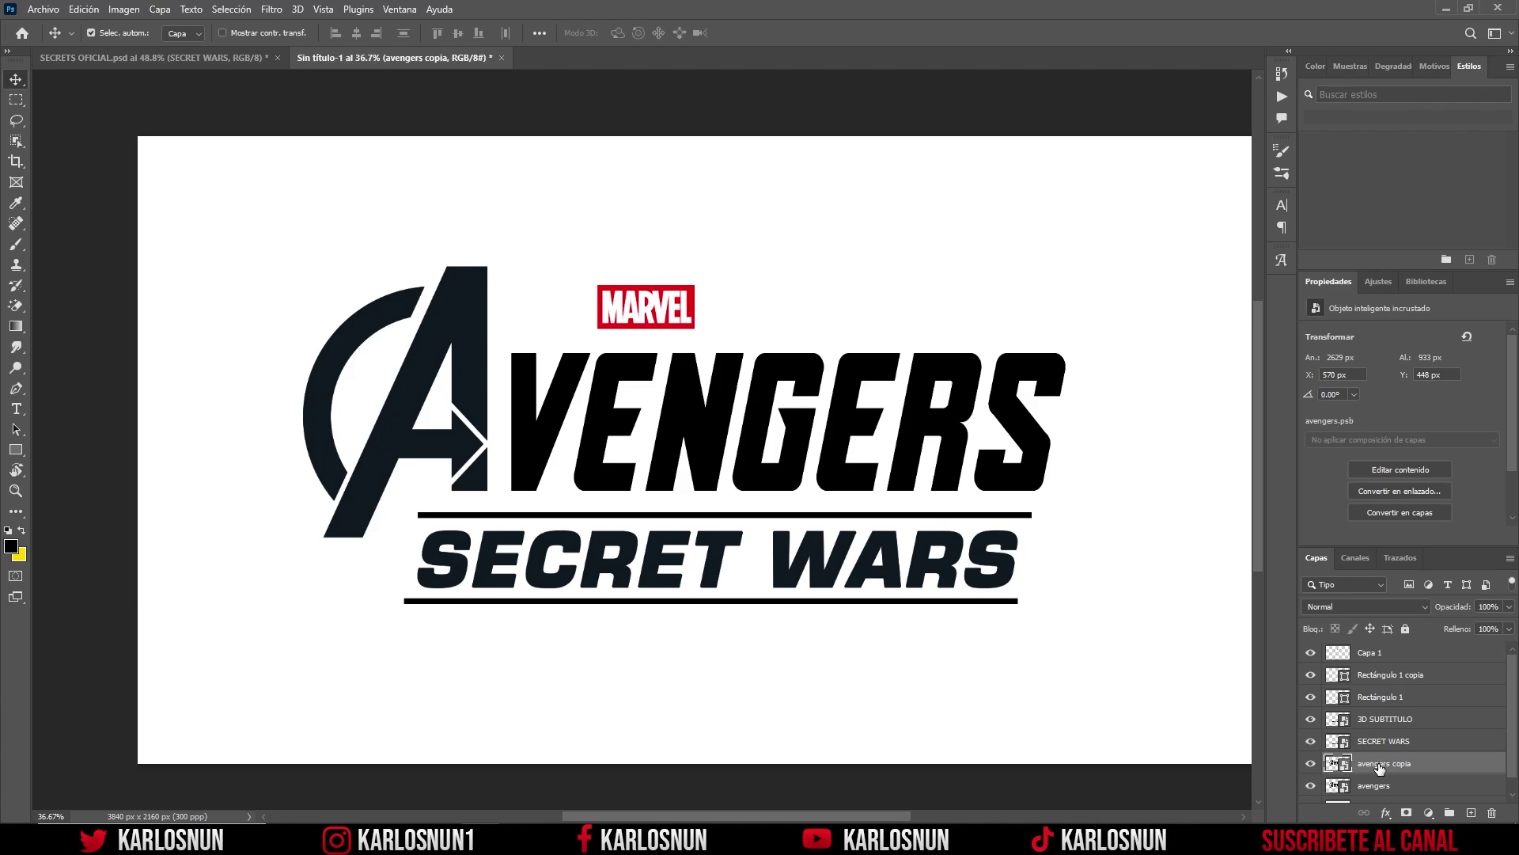
{"action": "double_click", "coordinate": [1380, 765]}
{"action": "type", "text": "3D"}
{"action": "key", "text": "Return"}
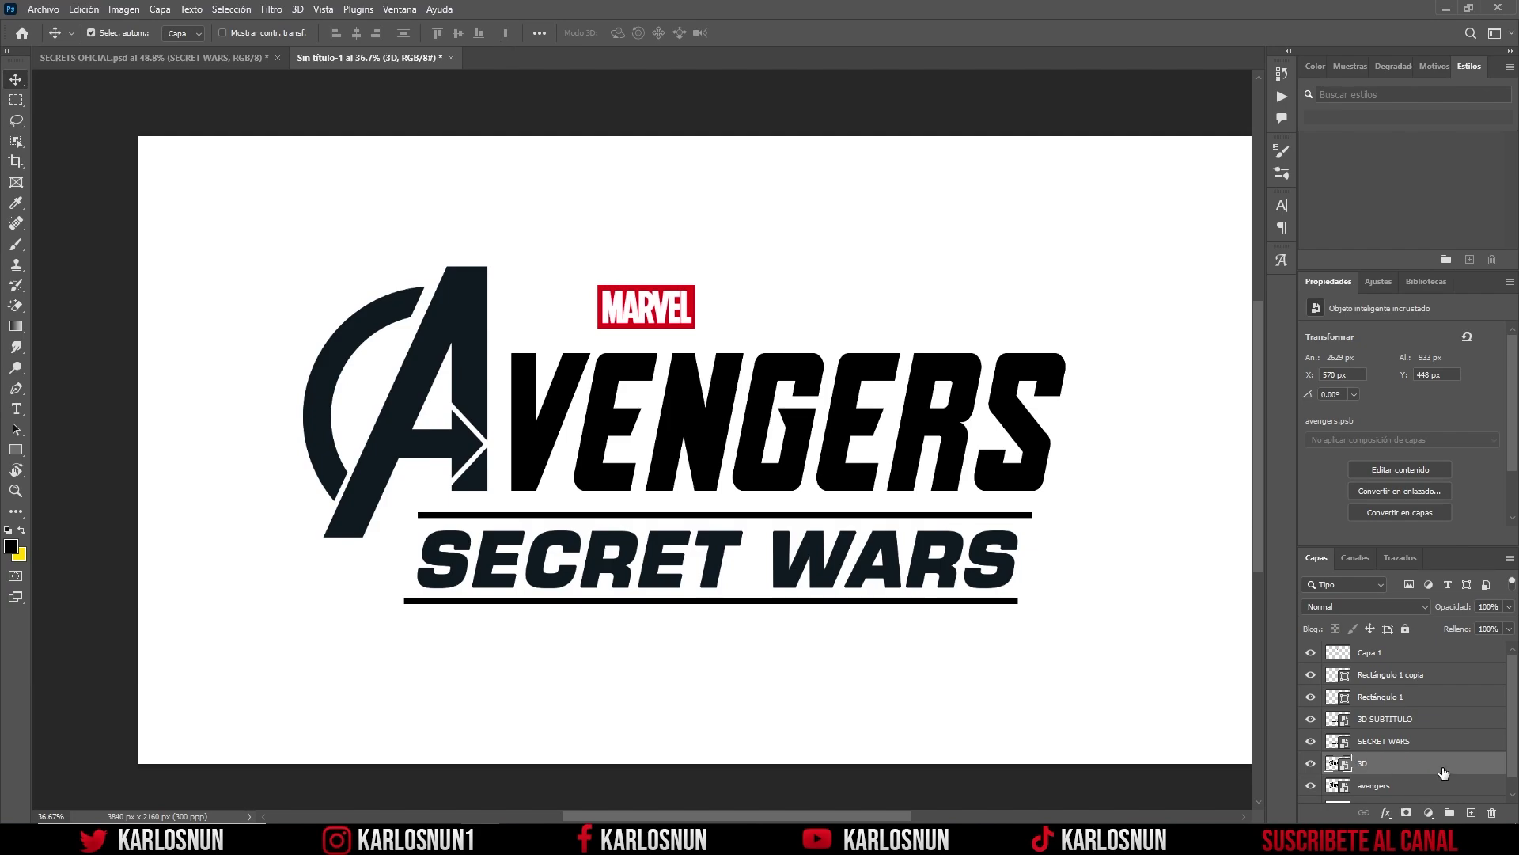
{"action": "left_click_drag", "start_coordinate": [1513, 730], "coordinate": [1515, 761]}
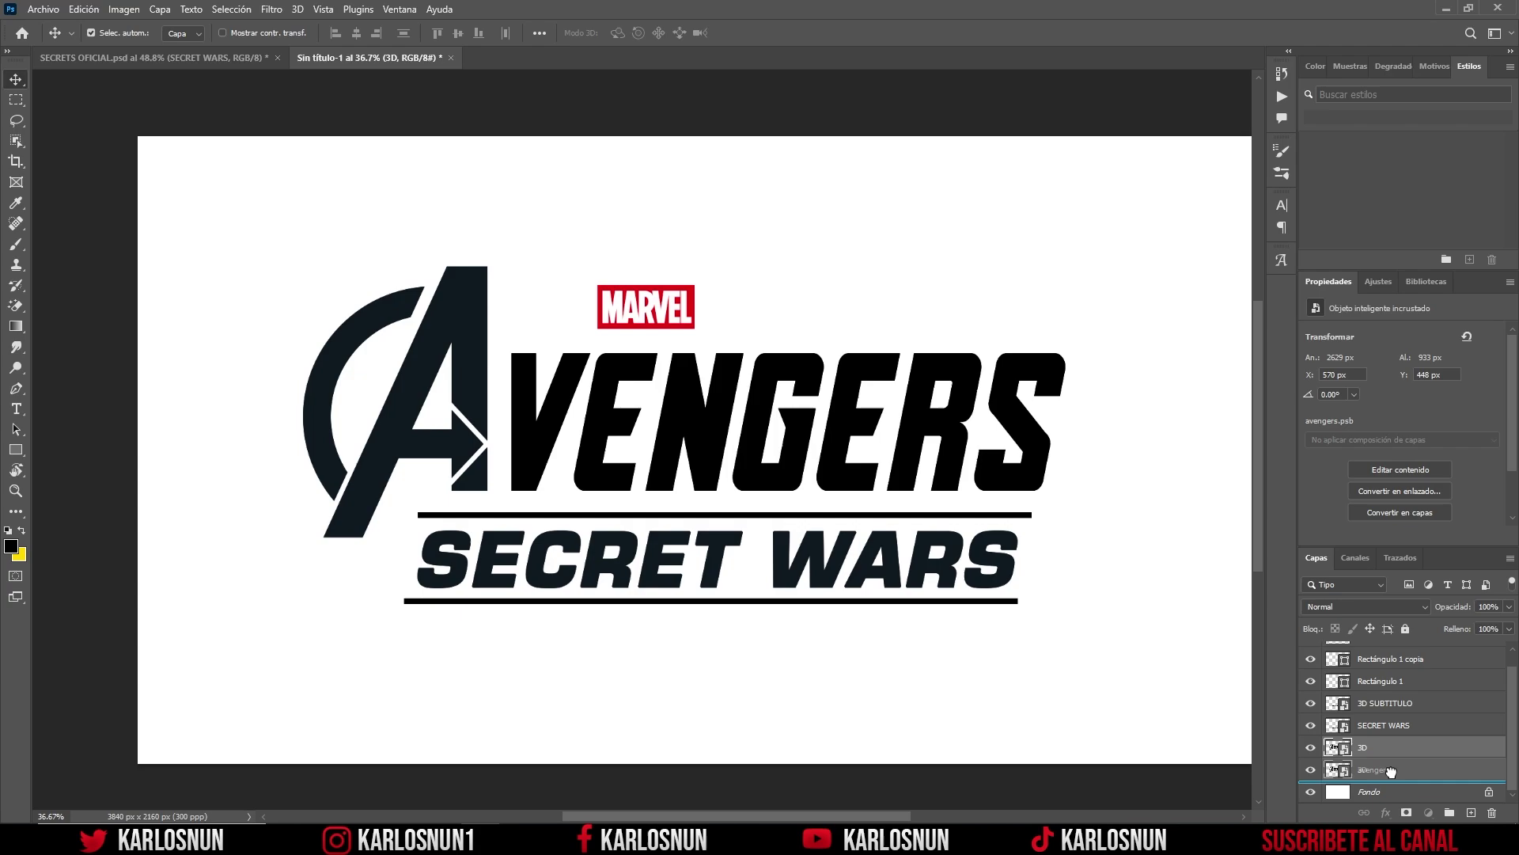
{"action": "left_click_drag", "start_coordinate": [1394, 754], "coordinate": [1394, 779]}
{"action": "left_click_drag", "start_coordinate": [1431, 710], "coordinate": [1431, 740]}
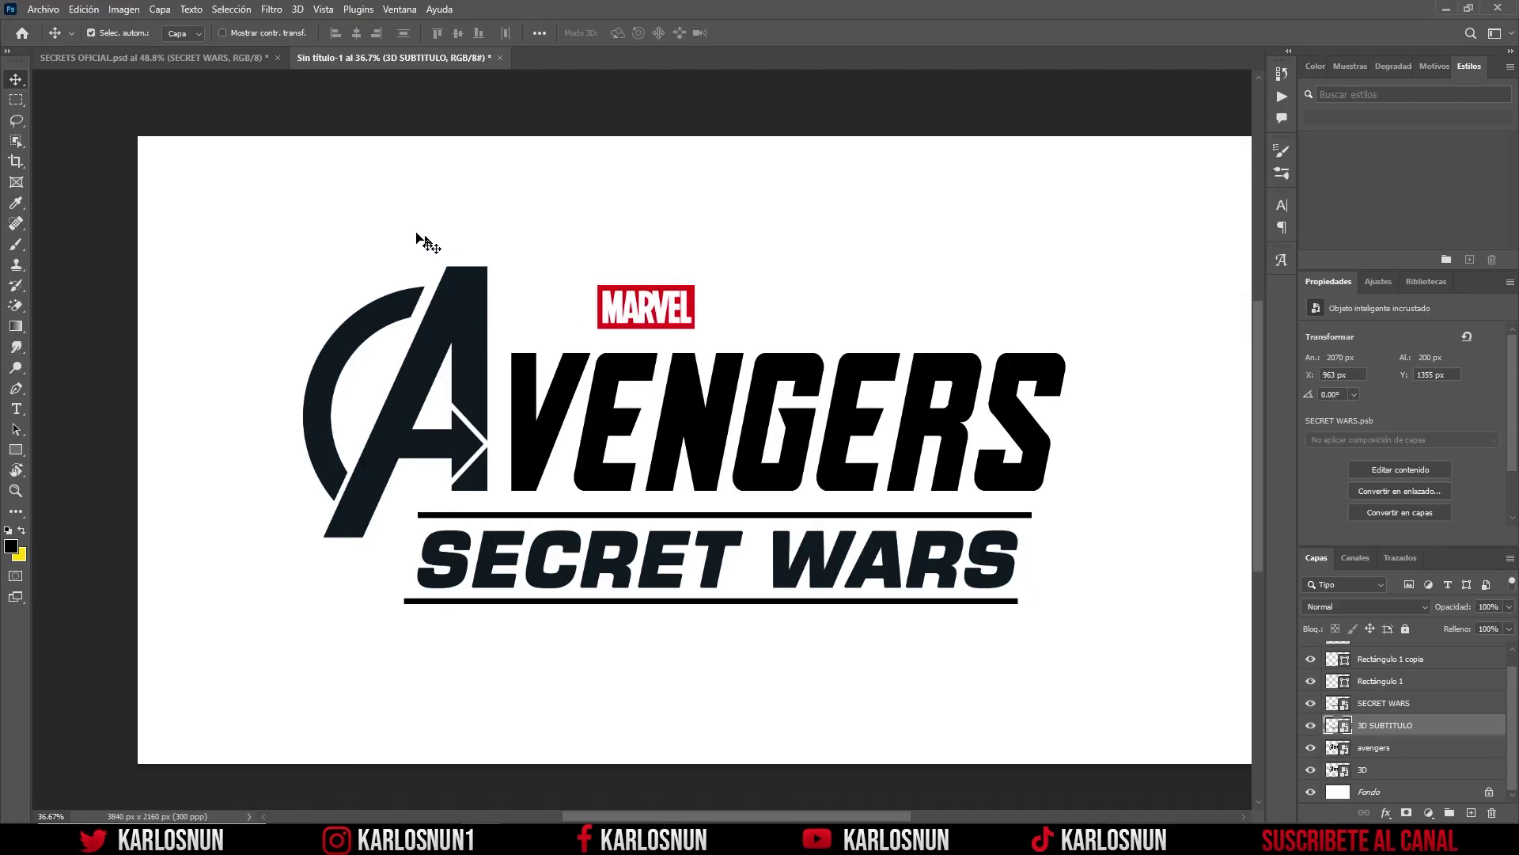
Step: Compare the design with the SECRETS OFICIAL reference and bring up the Styles panel options
{"action": "left_click", "coordinate": [193, 59]}
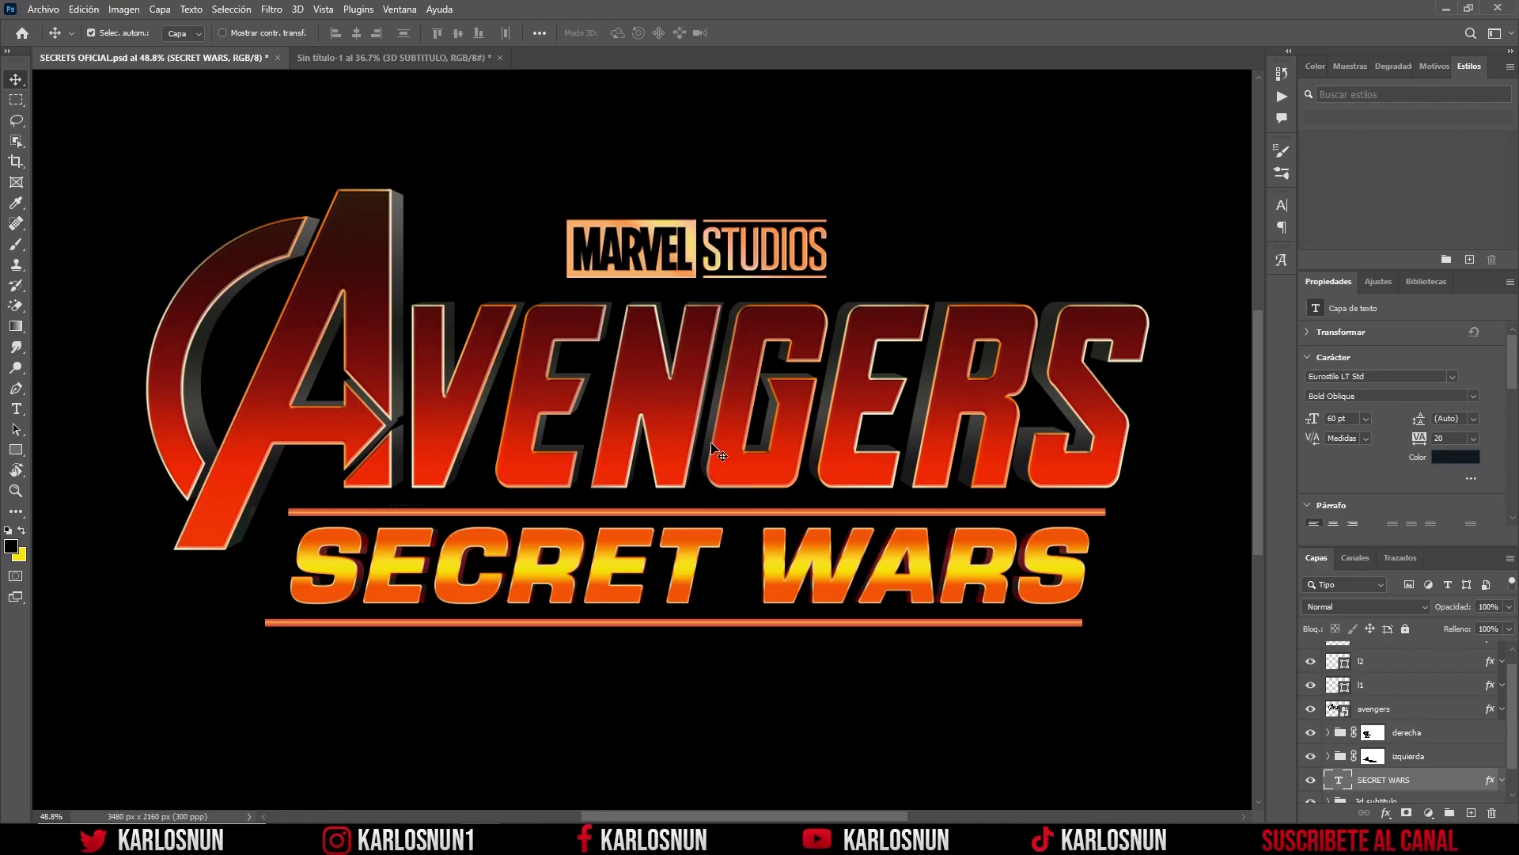
{"action": "left_click", "coordinate": [421, 61]}
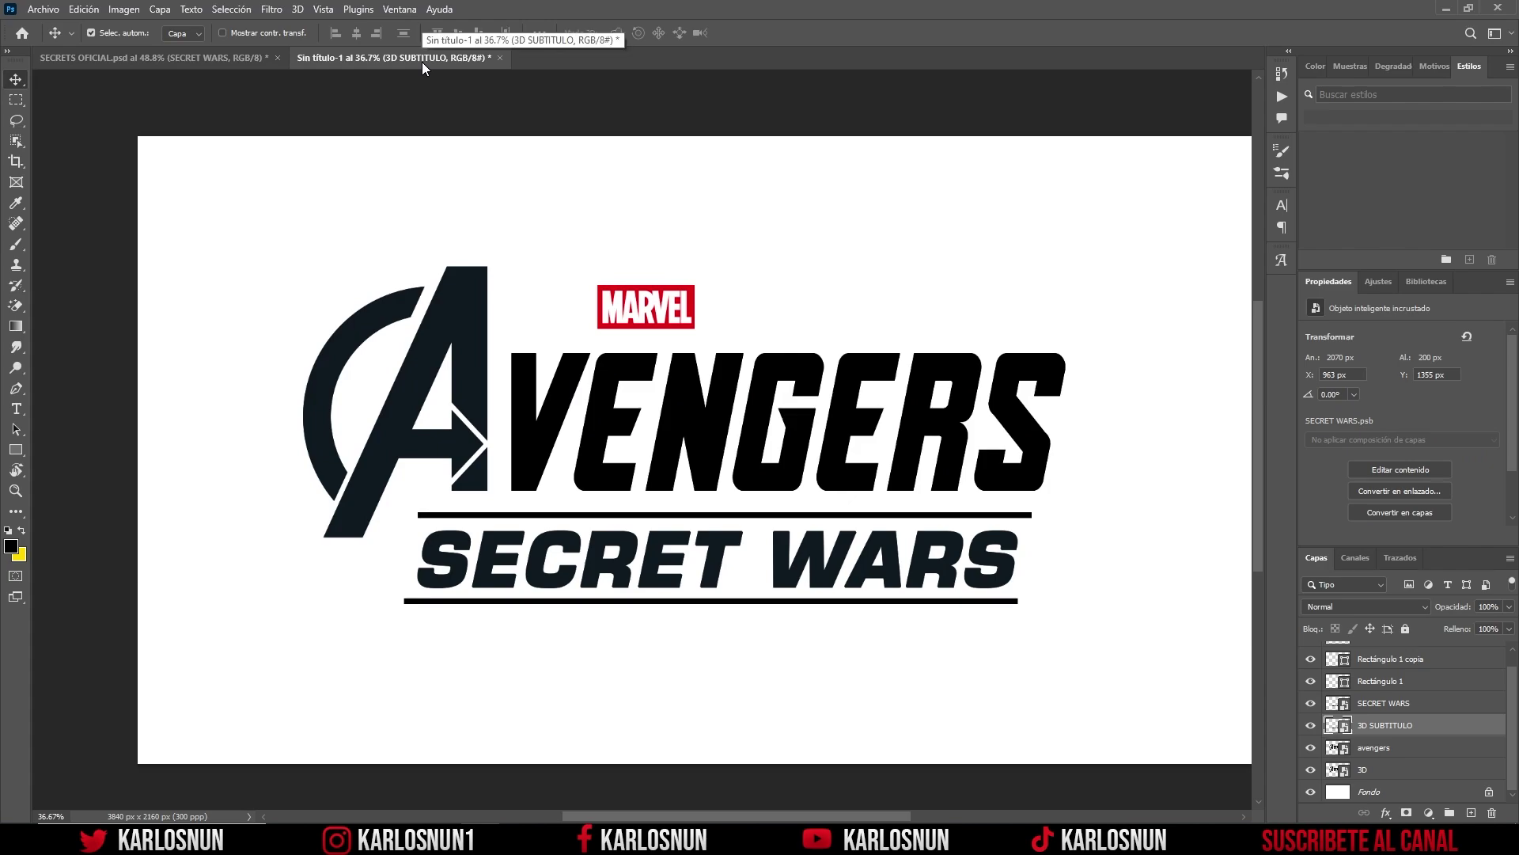
{"action": "left_click", "coordinate": [411, 12]}
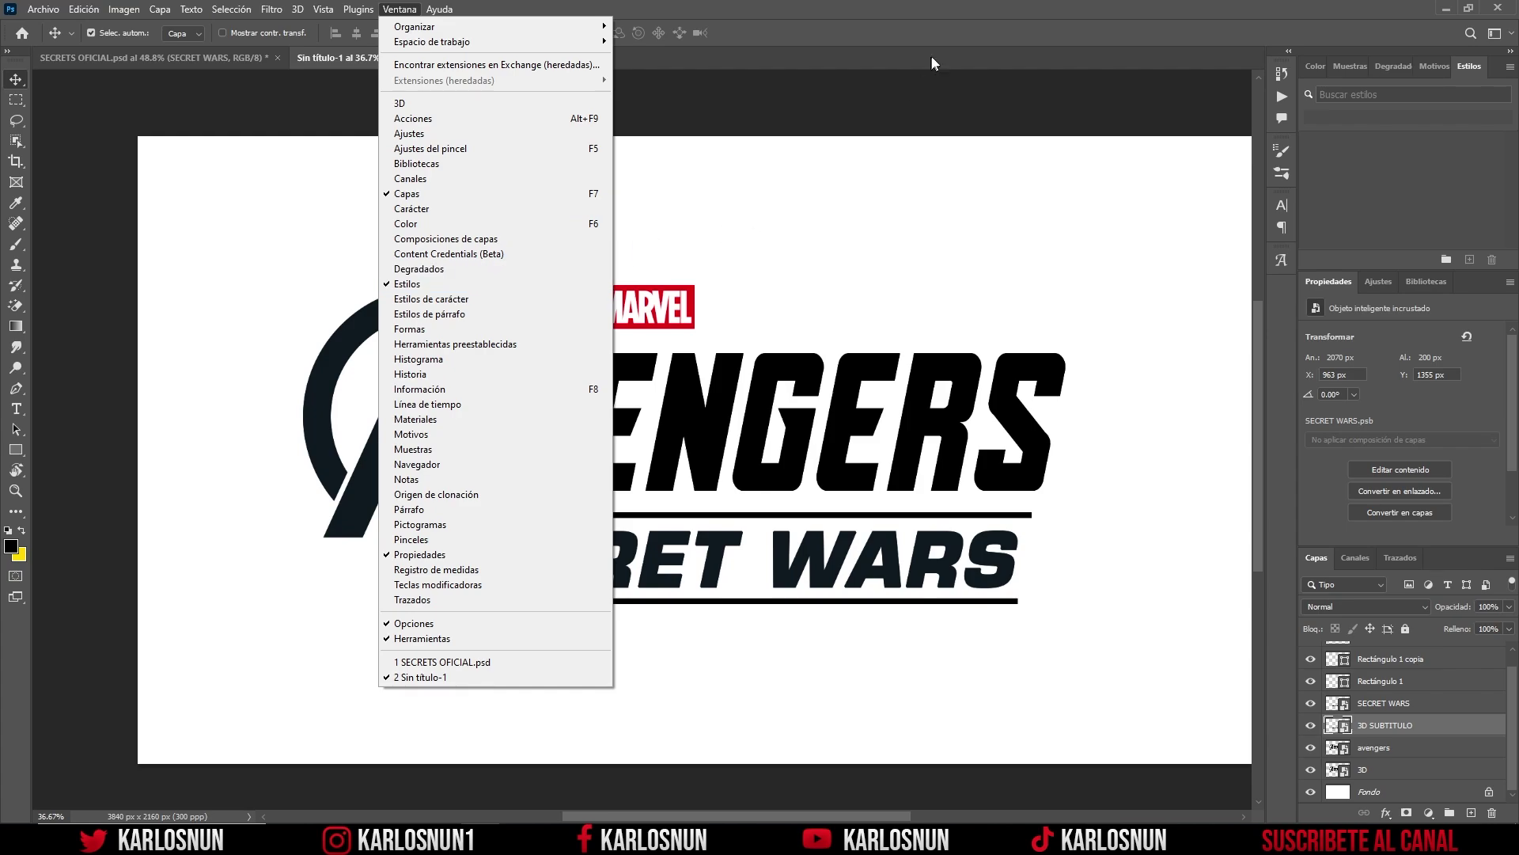
{"action": "left_click", "coordinate": [979, 15]}
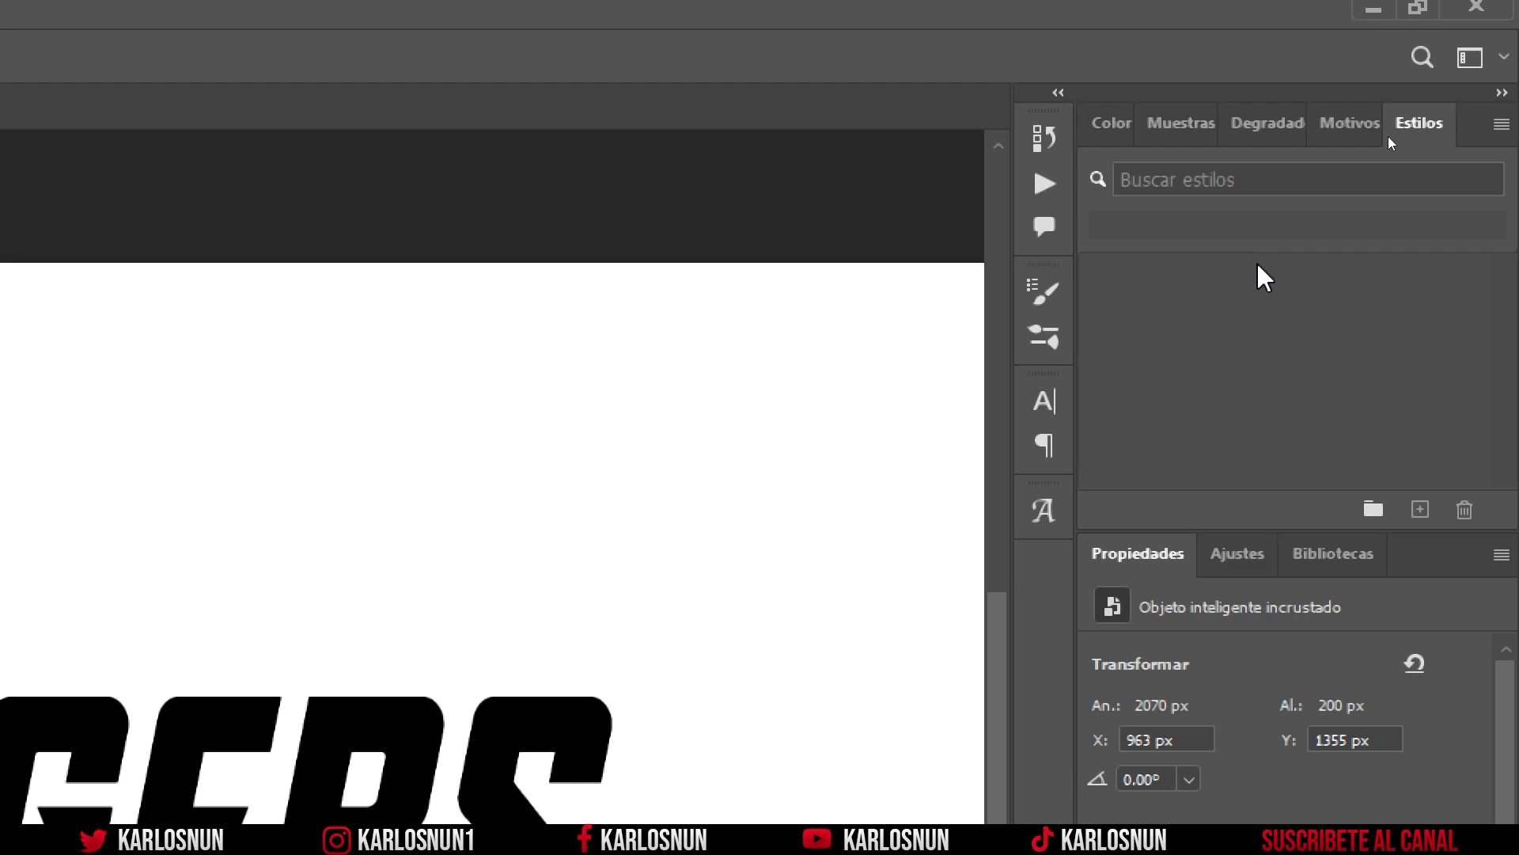
{"action": "left_click", "coordinate": [1502, 124]}
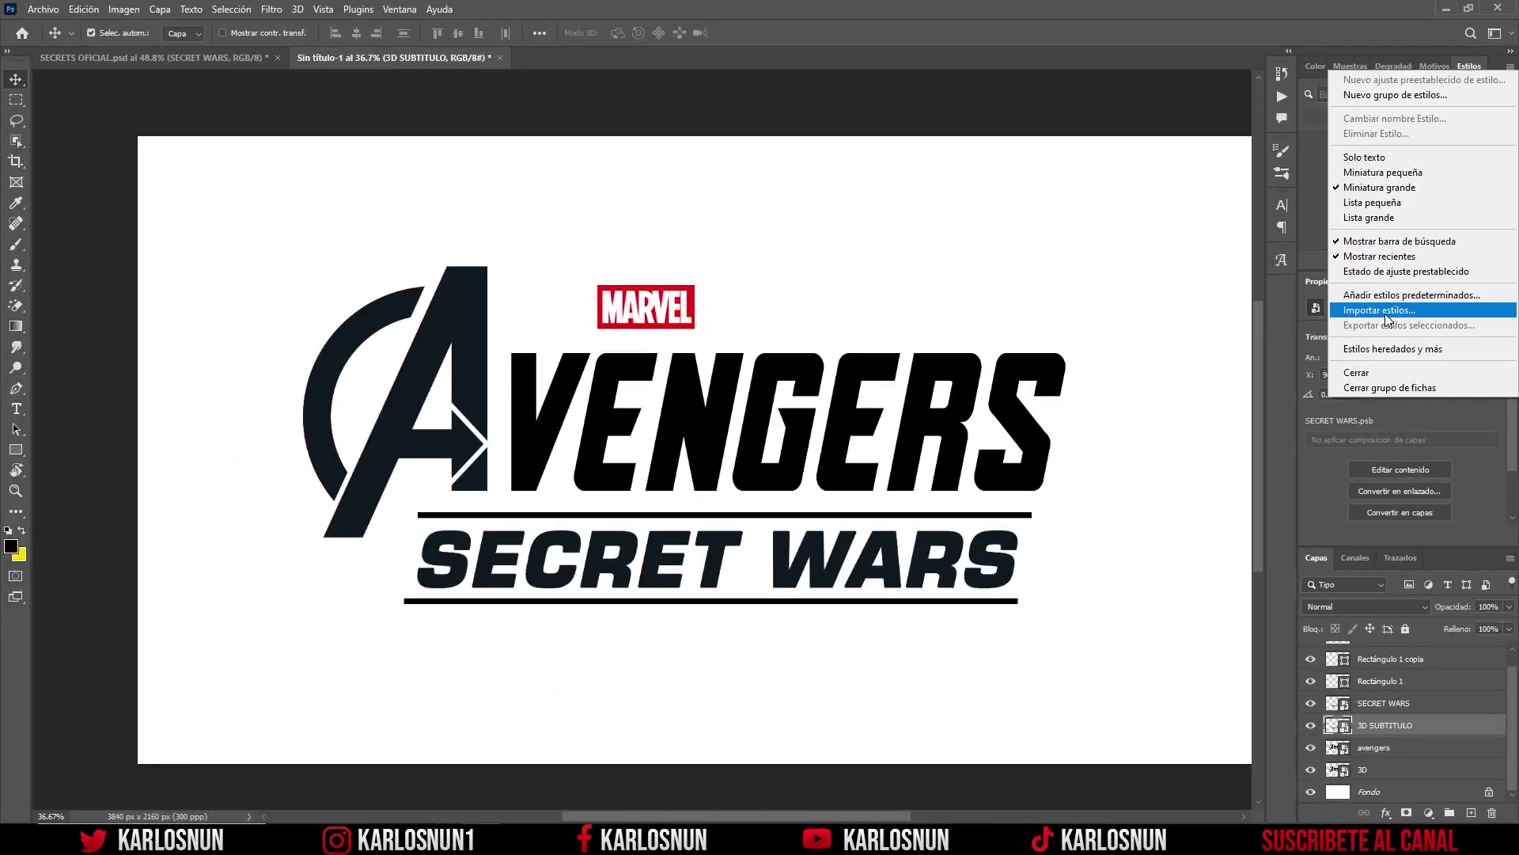
Step: Import SECRETS.asl from the ESTILOS folder into the Styles library
{"action": "left_click", "coordinate": [1385, 312]}
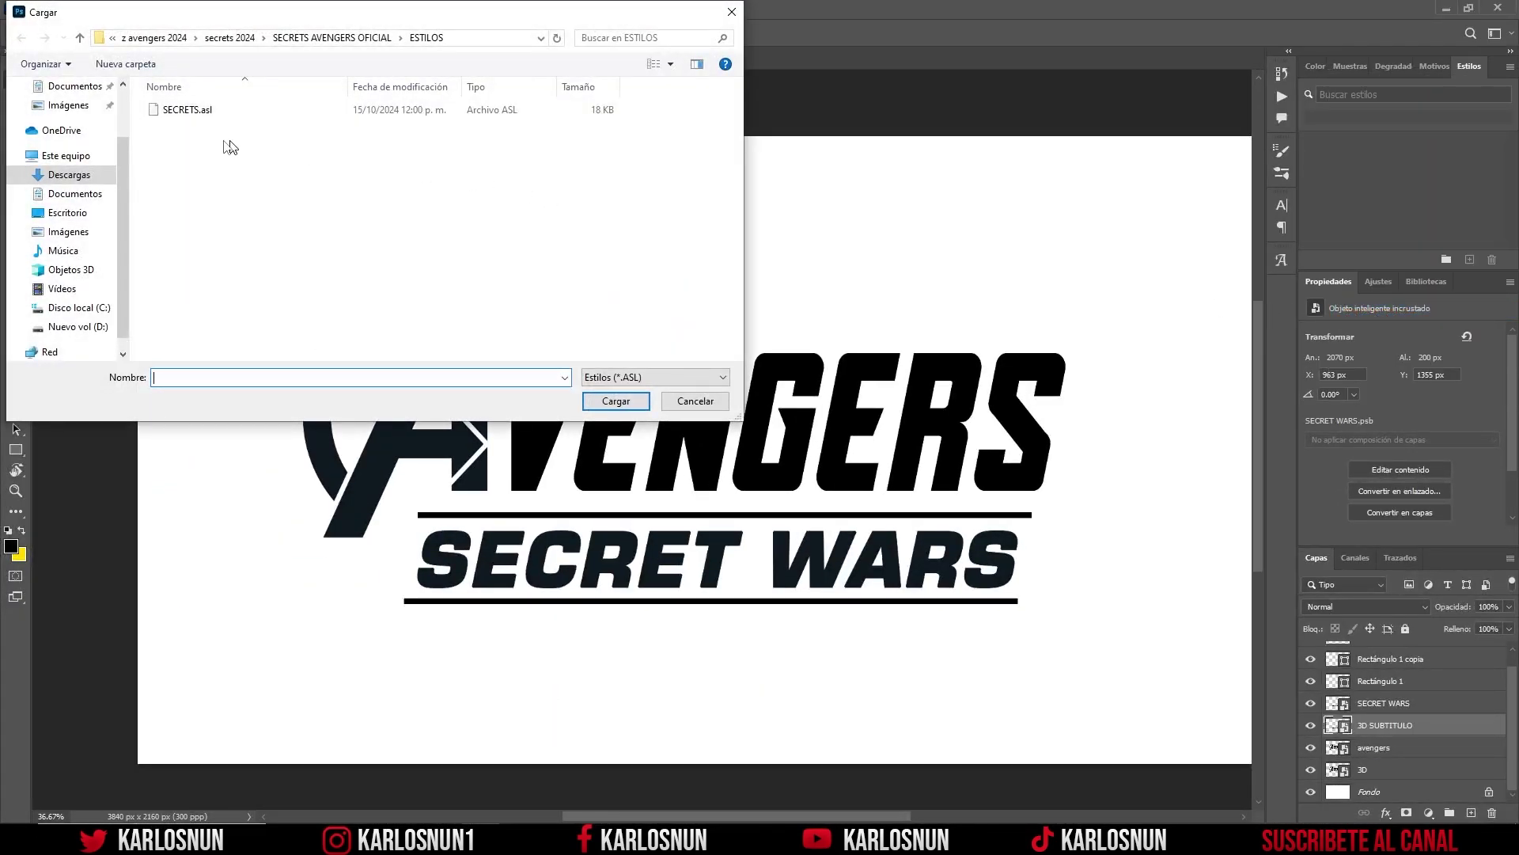
{"action": "left_click", "coordinate": [223, 115]}
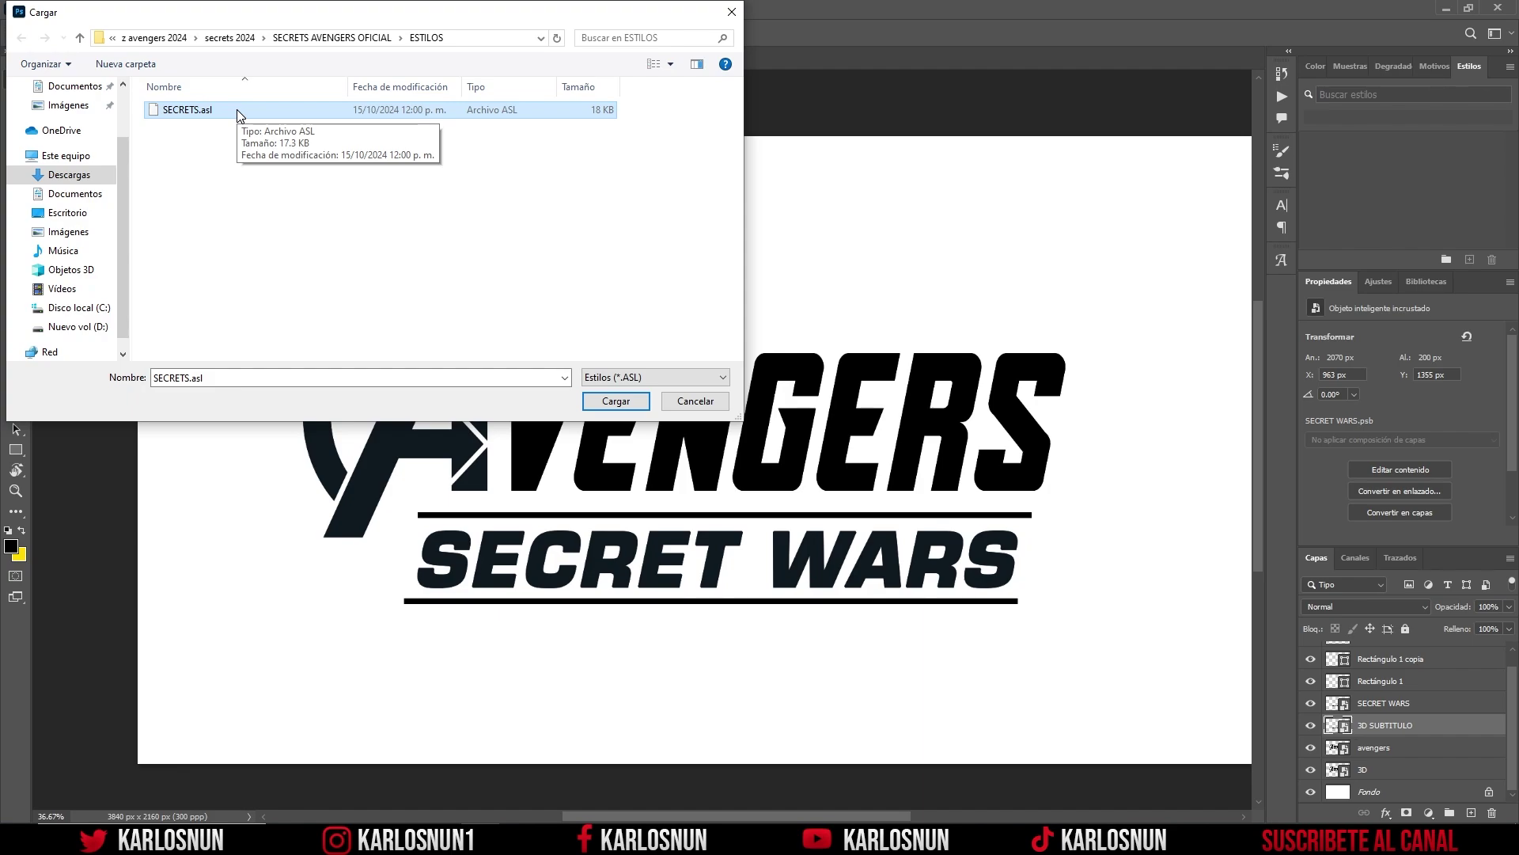
{"action": "left_click", "coordinate": [615, 402]}
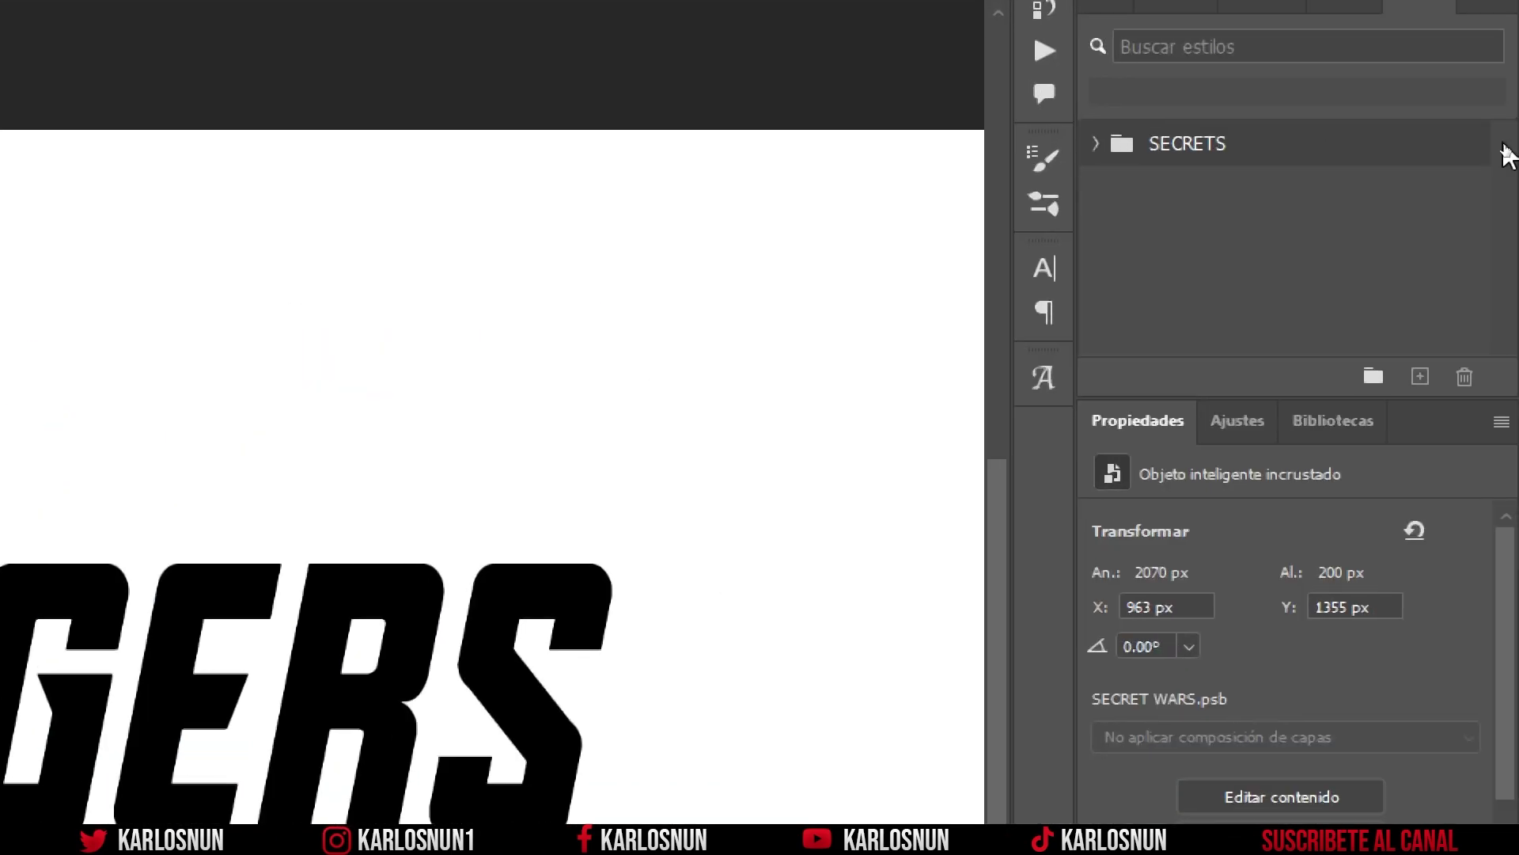
Step: Apply the TITULO red-orange style to avengers and the orange metallic style to SECRET WARS
{"action": "left_click", "coordinate": [1097, 144]}
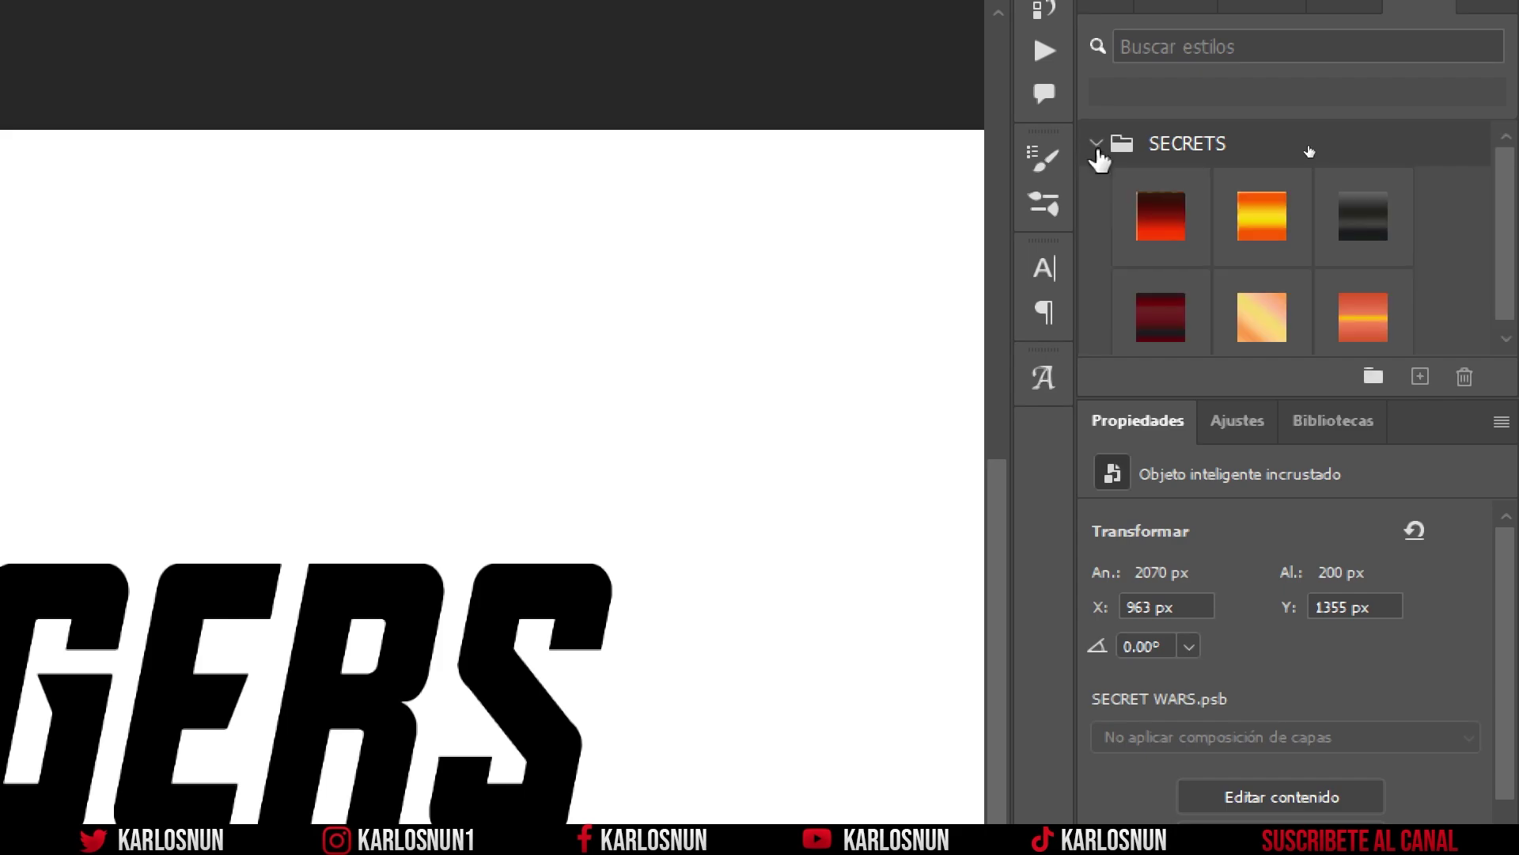
{"action": "scroll", "coordinate": [1508, 226], "scroll_direction": "down", "scroll_amount": 1}
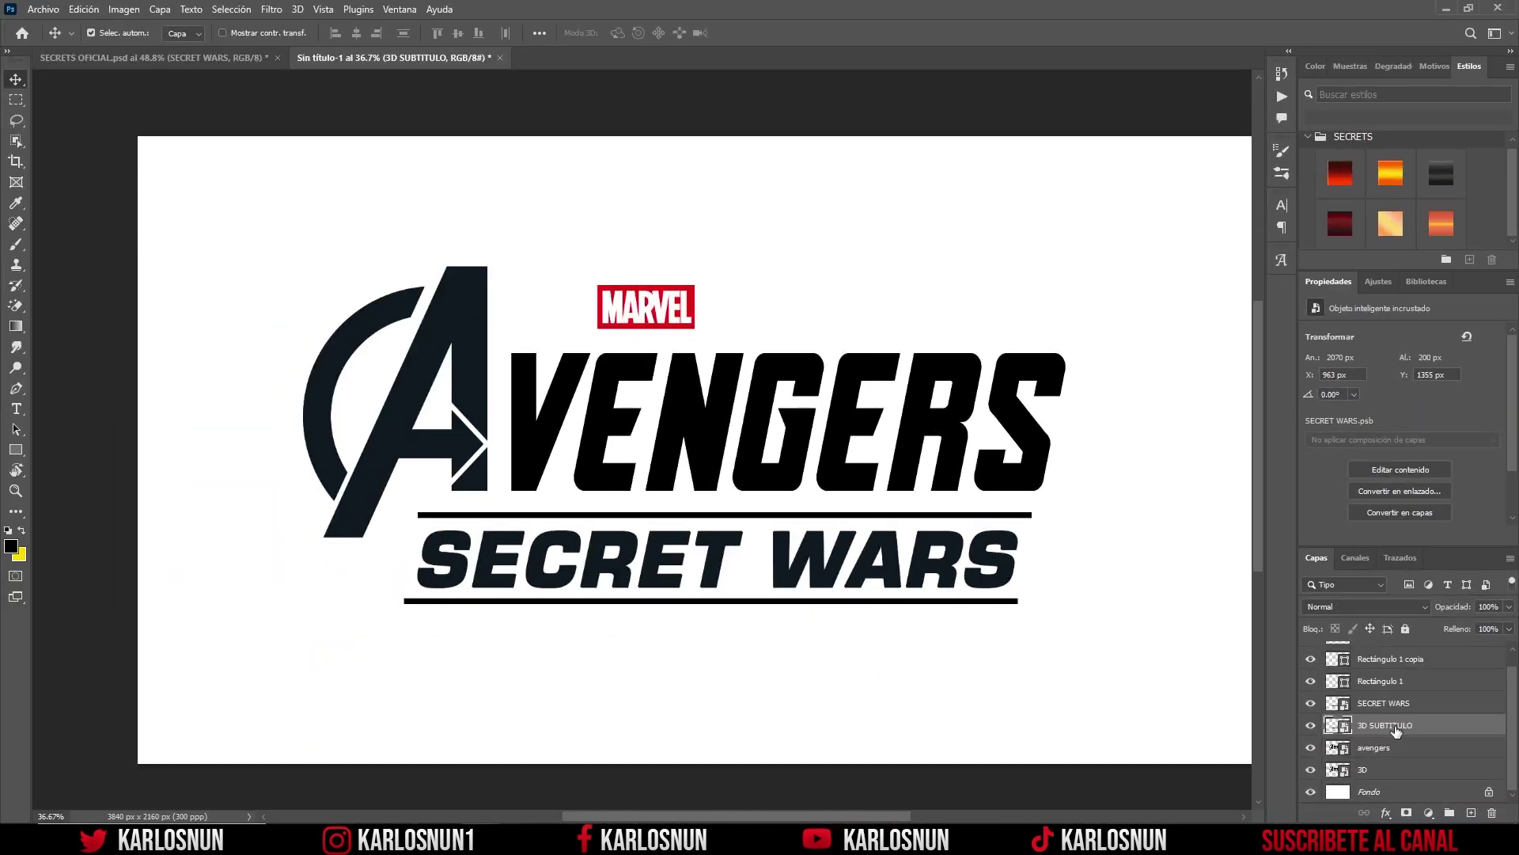
{"action": "left_click", "coordinate": [1409, 750]}
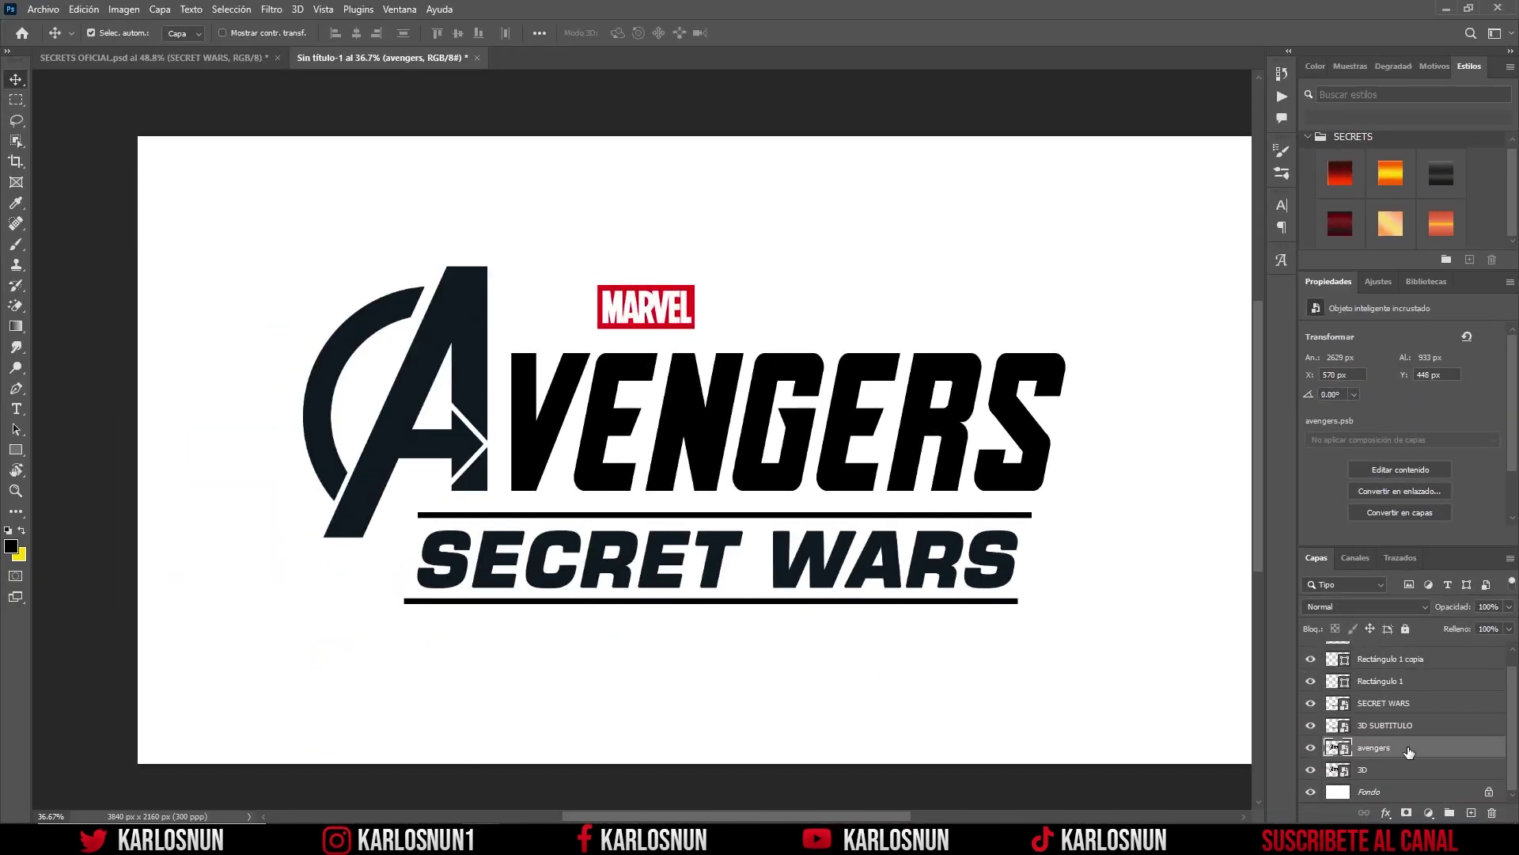
{"action": "left_click", "coordinate": [1344, 176]}
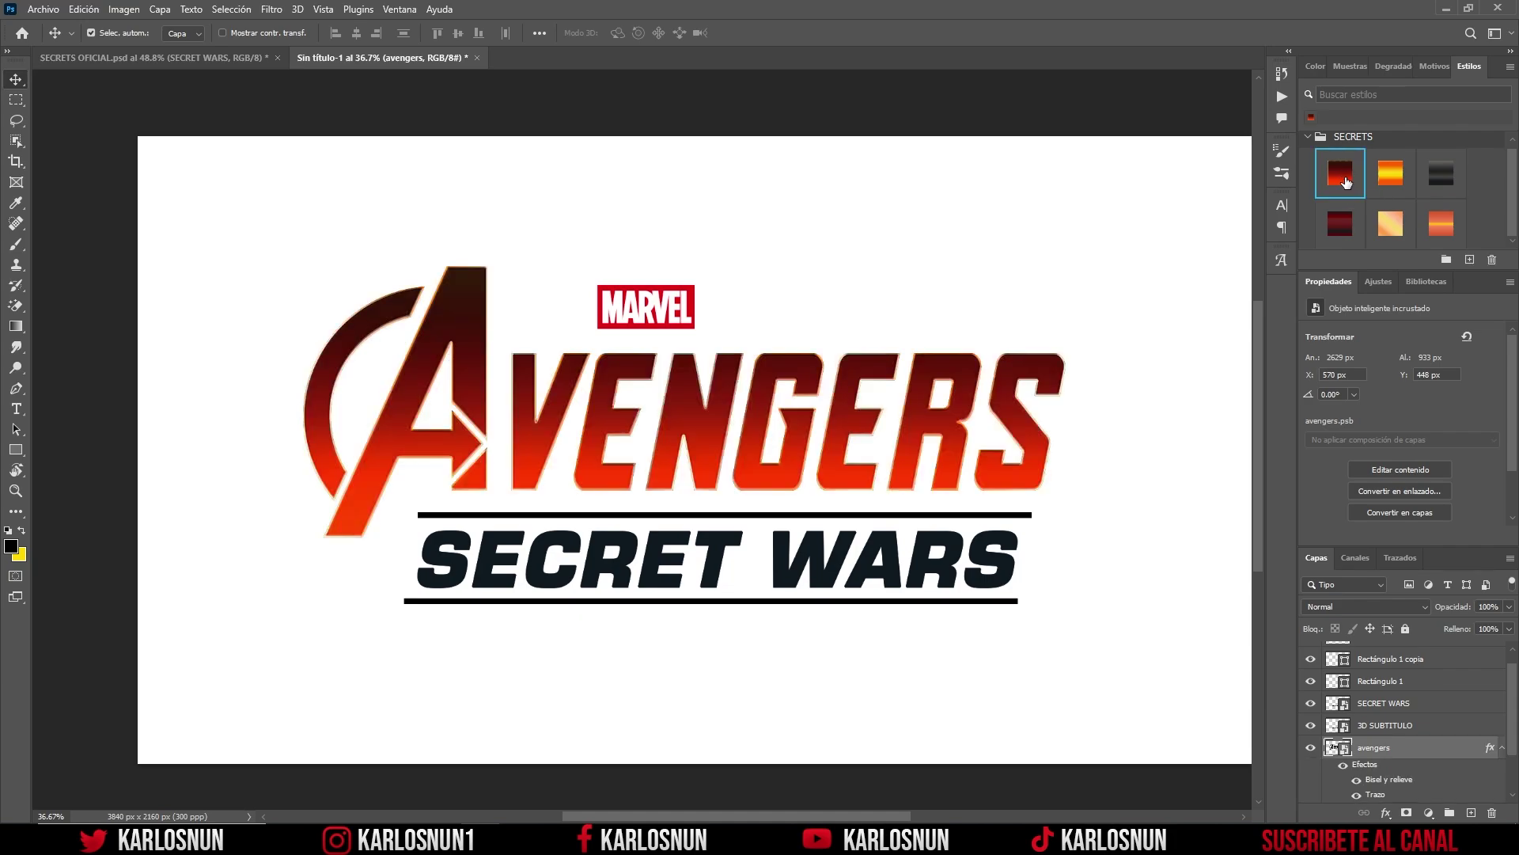
{"action": "left_click", "coordinate": [1502, 747]}
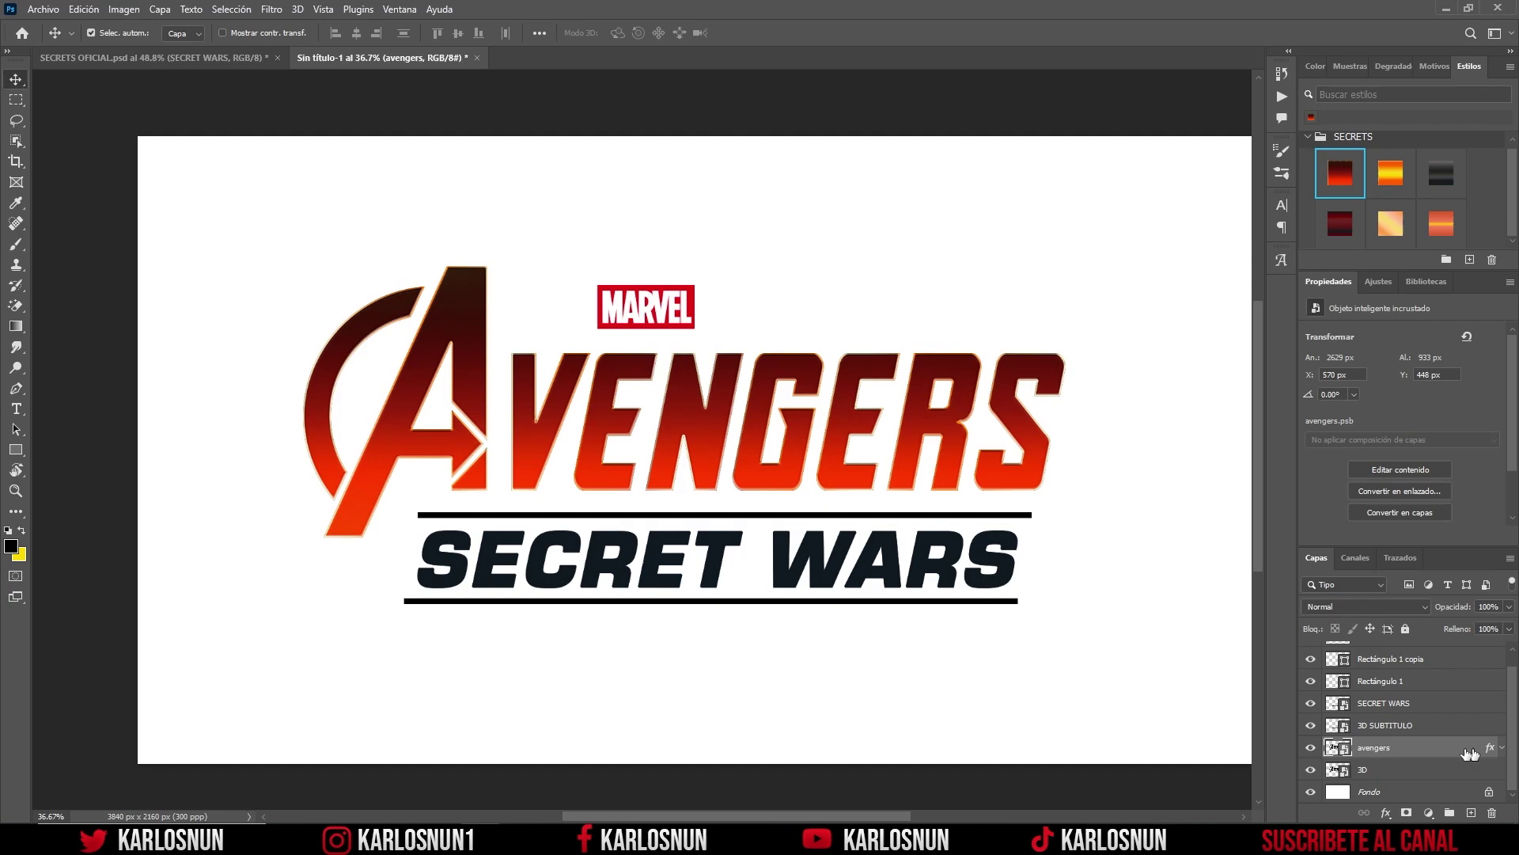
{"action": "left_click", "coordinate": [1415, 705]}
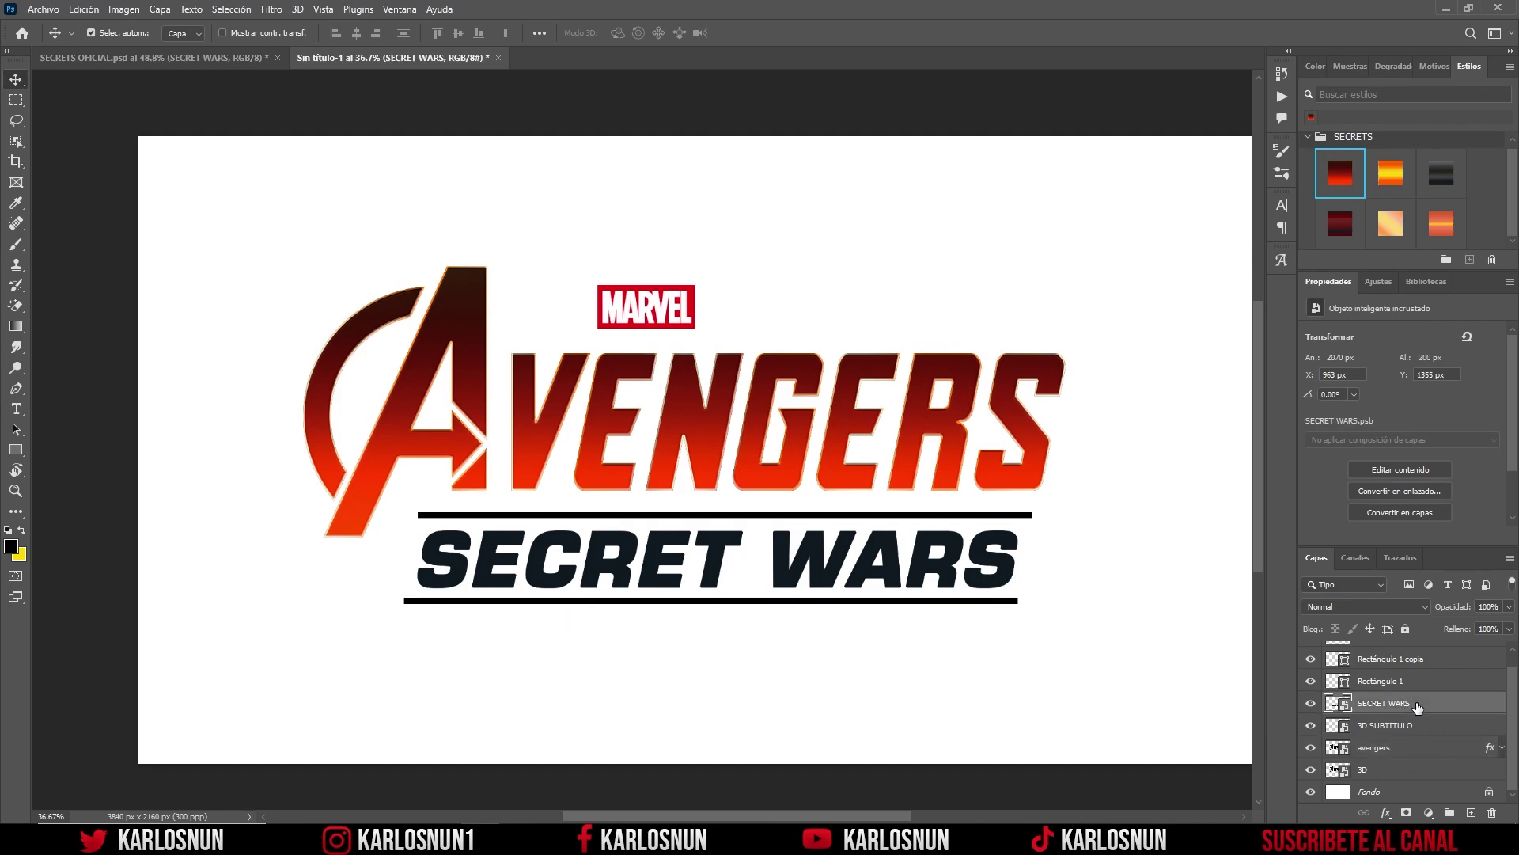
{"action": "left_click", "coordinate": [1391, 176]}
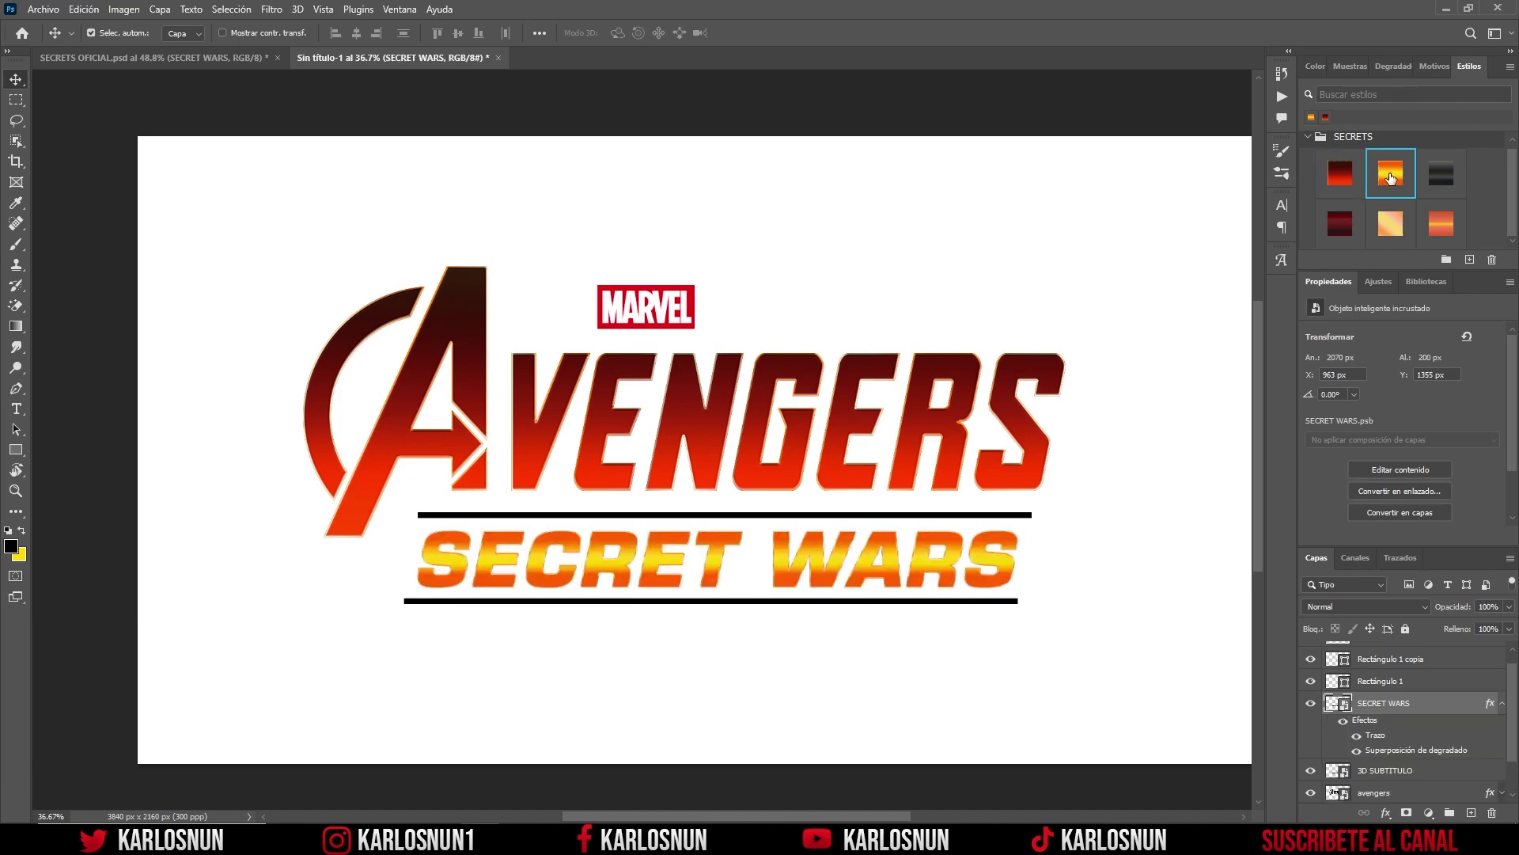
{"action": "left_click", "coordinate": [1501, 703]}
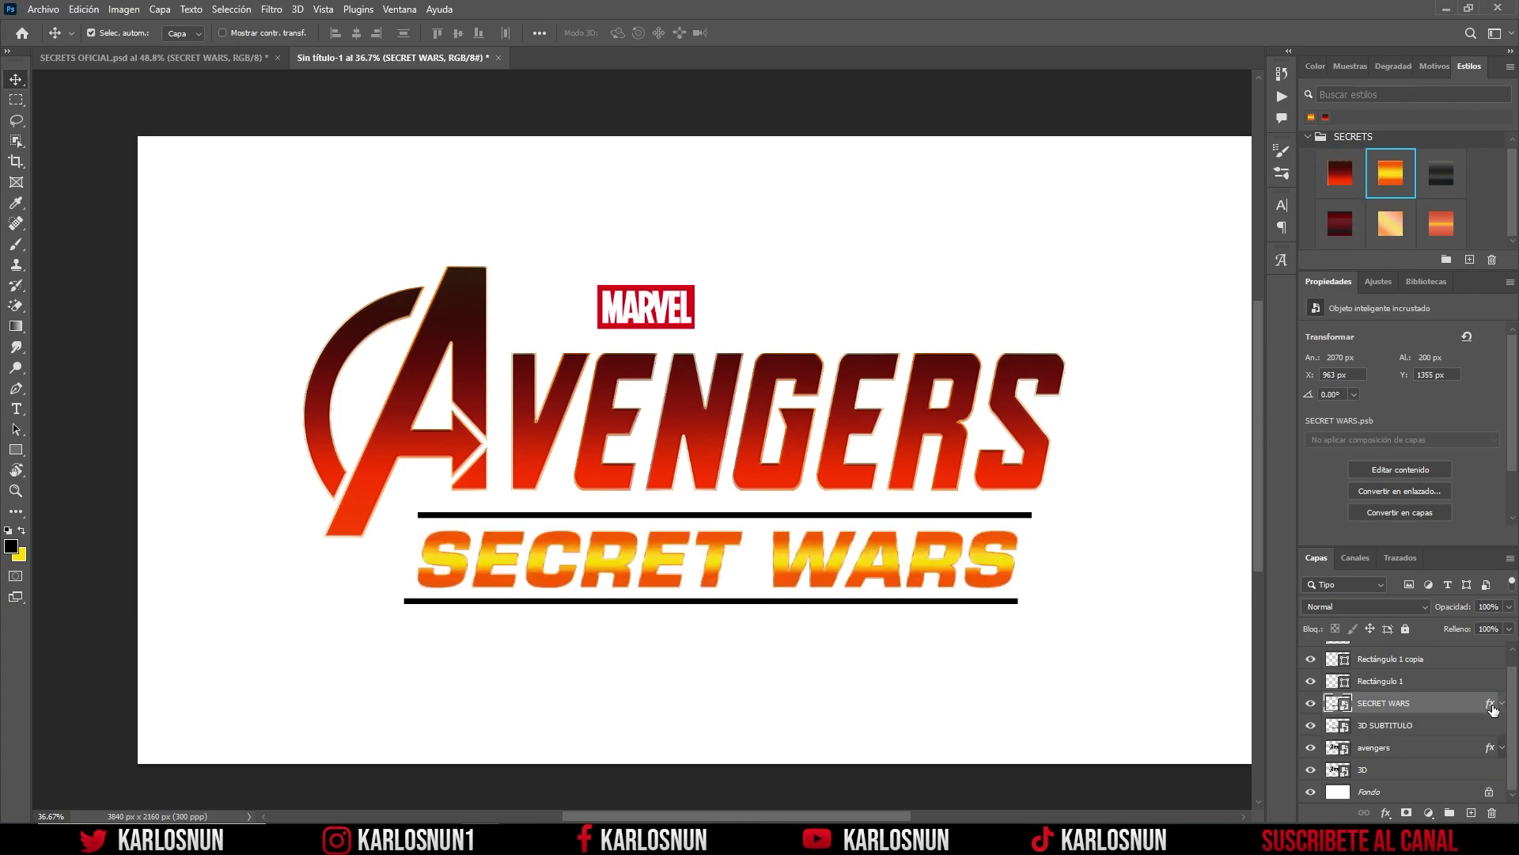
Step: Apply the dark 3D style to the 3D layer and the dark red style to 3D SUBTITULO
{"action": "left_click", "coordinate": [1385, 771]}
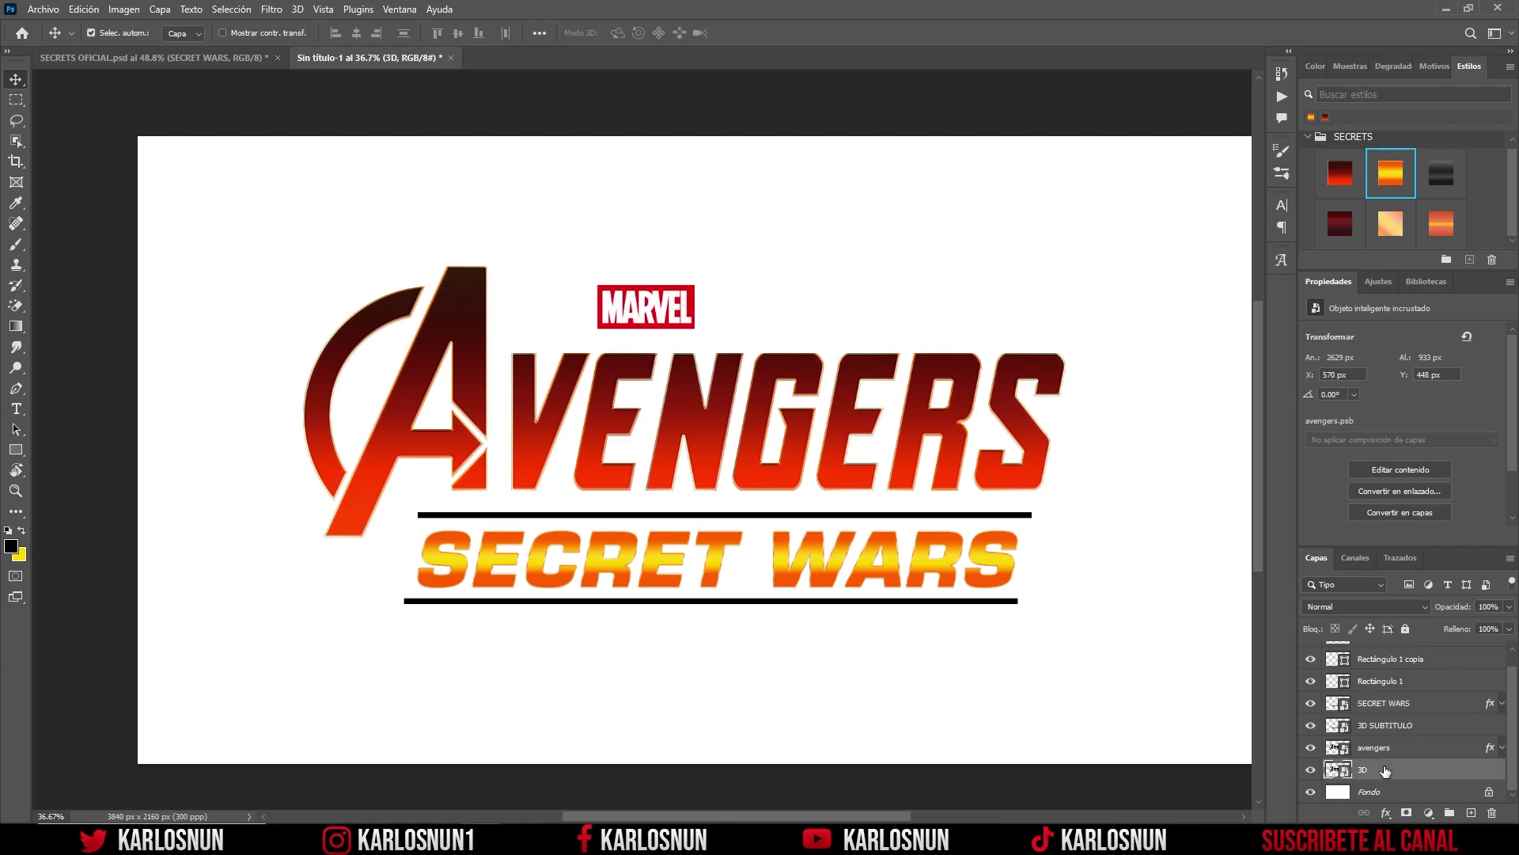
{"action": "left_click", "coordinate": [1443, 176]}
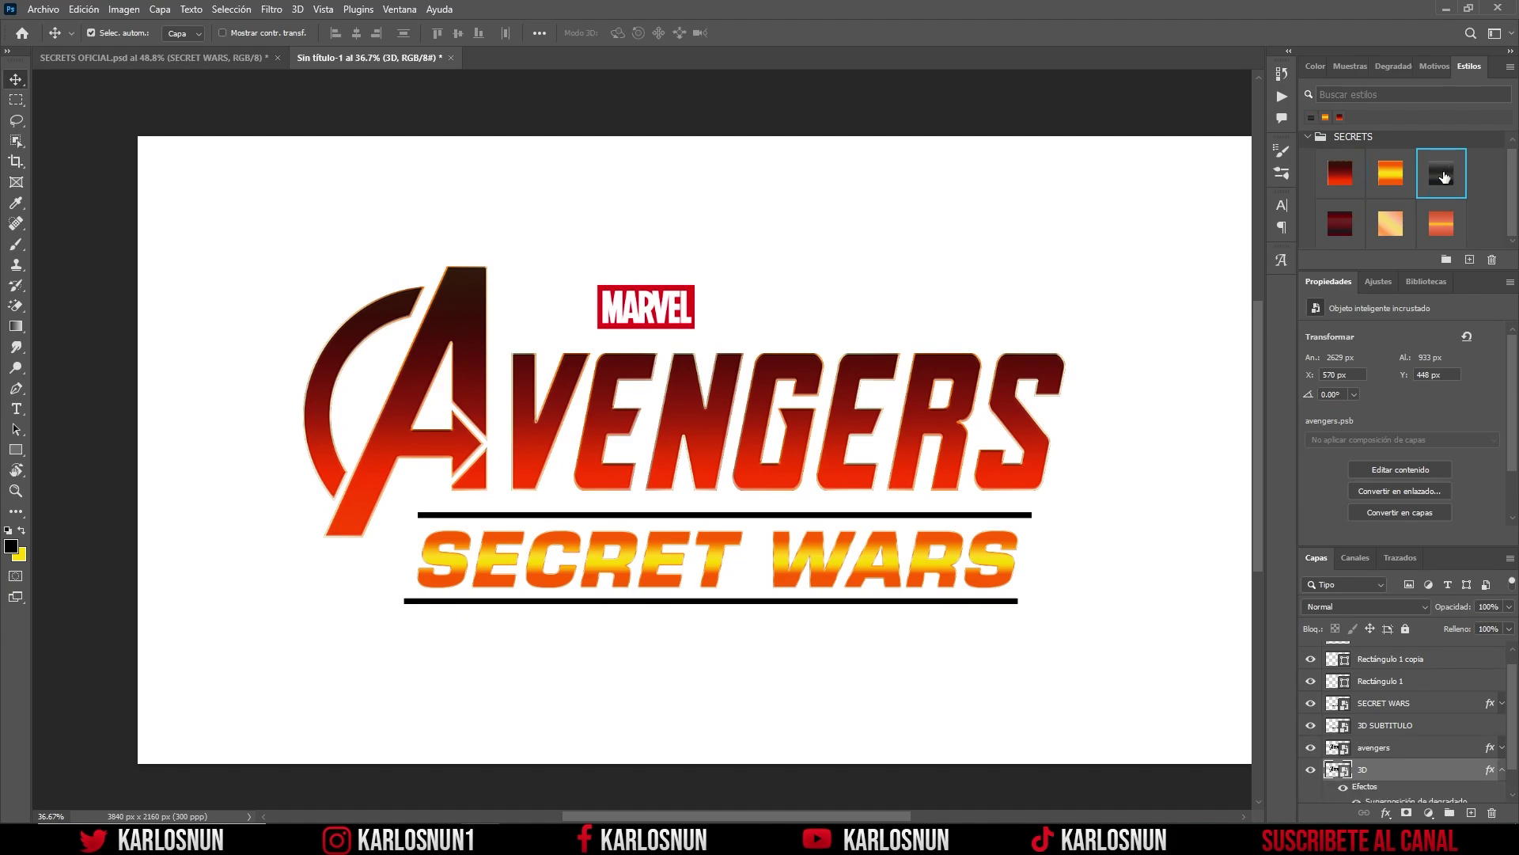
{"action": "left_click", "coordinate": [1501, 769]}
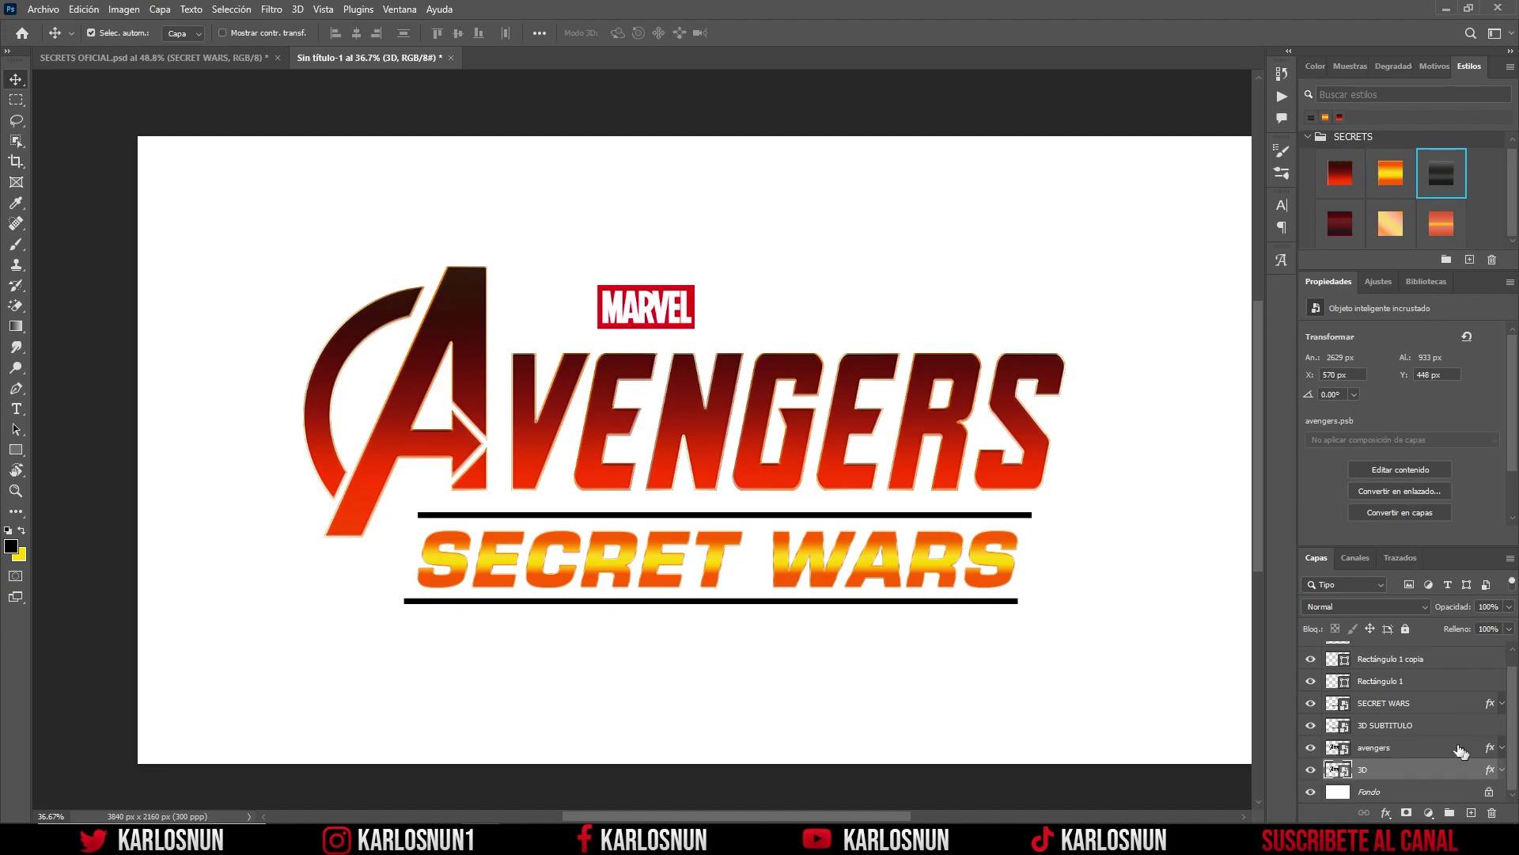
{"action": "left_click", "coordinate": [1430, 726]}
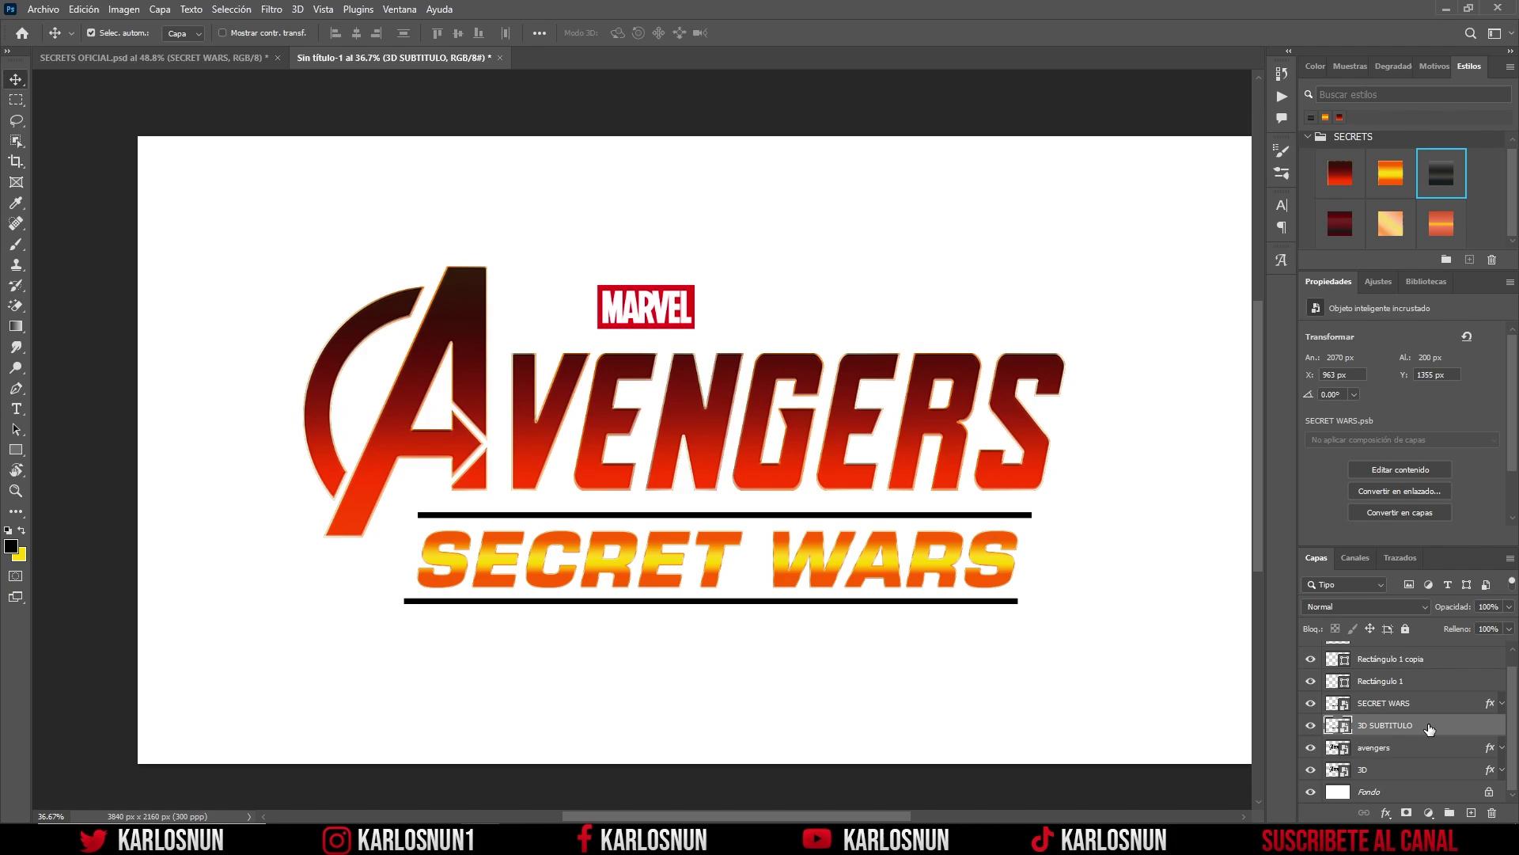
{"action": "left_click", "coordinate": [1340, 229]}
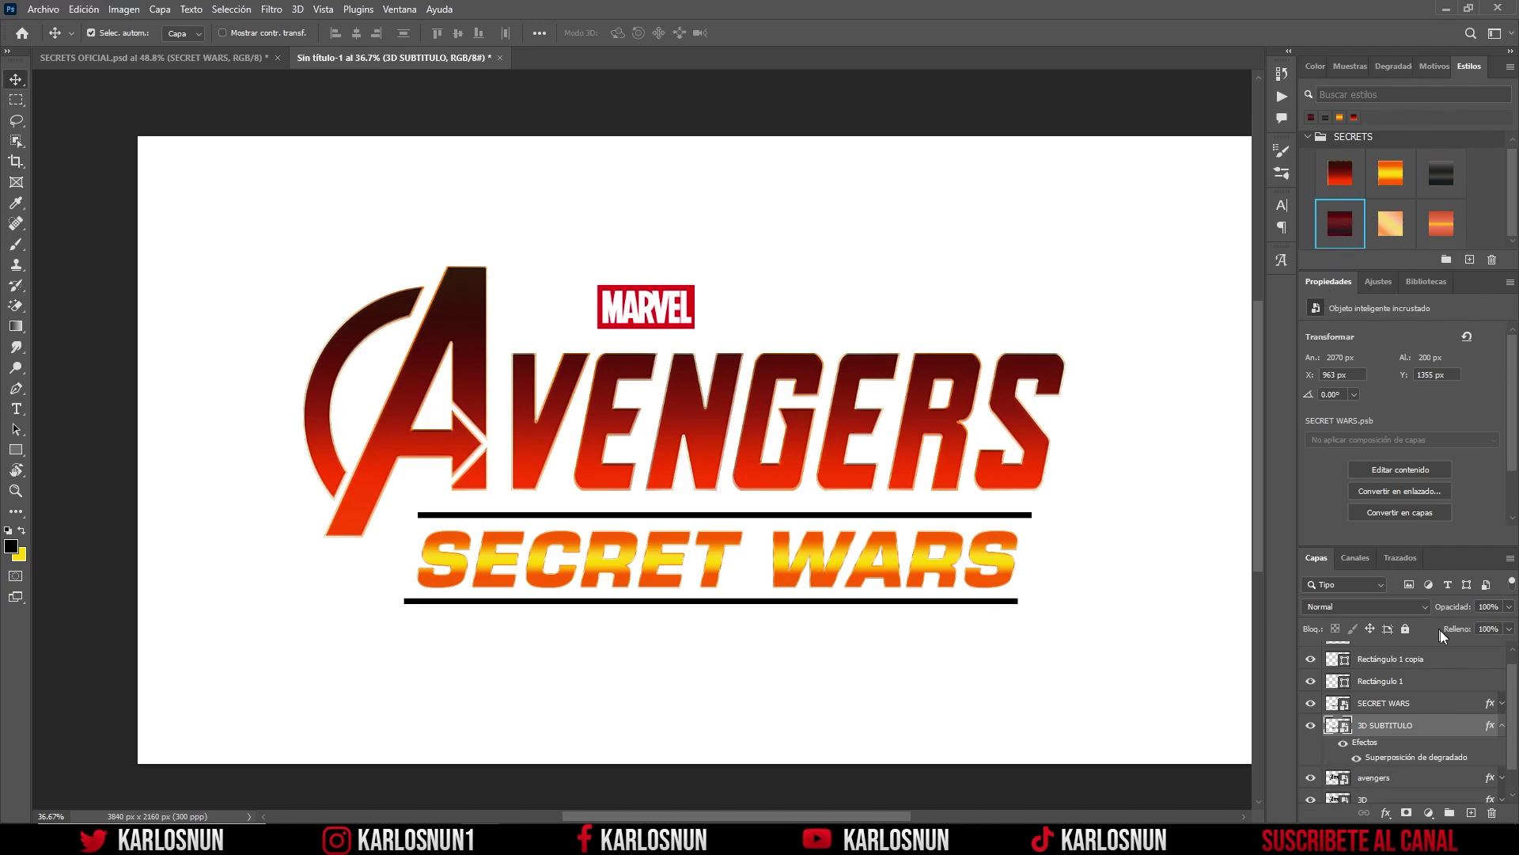
{"action": "left_click", "coordinate": [1503, 727]}
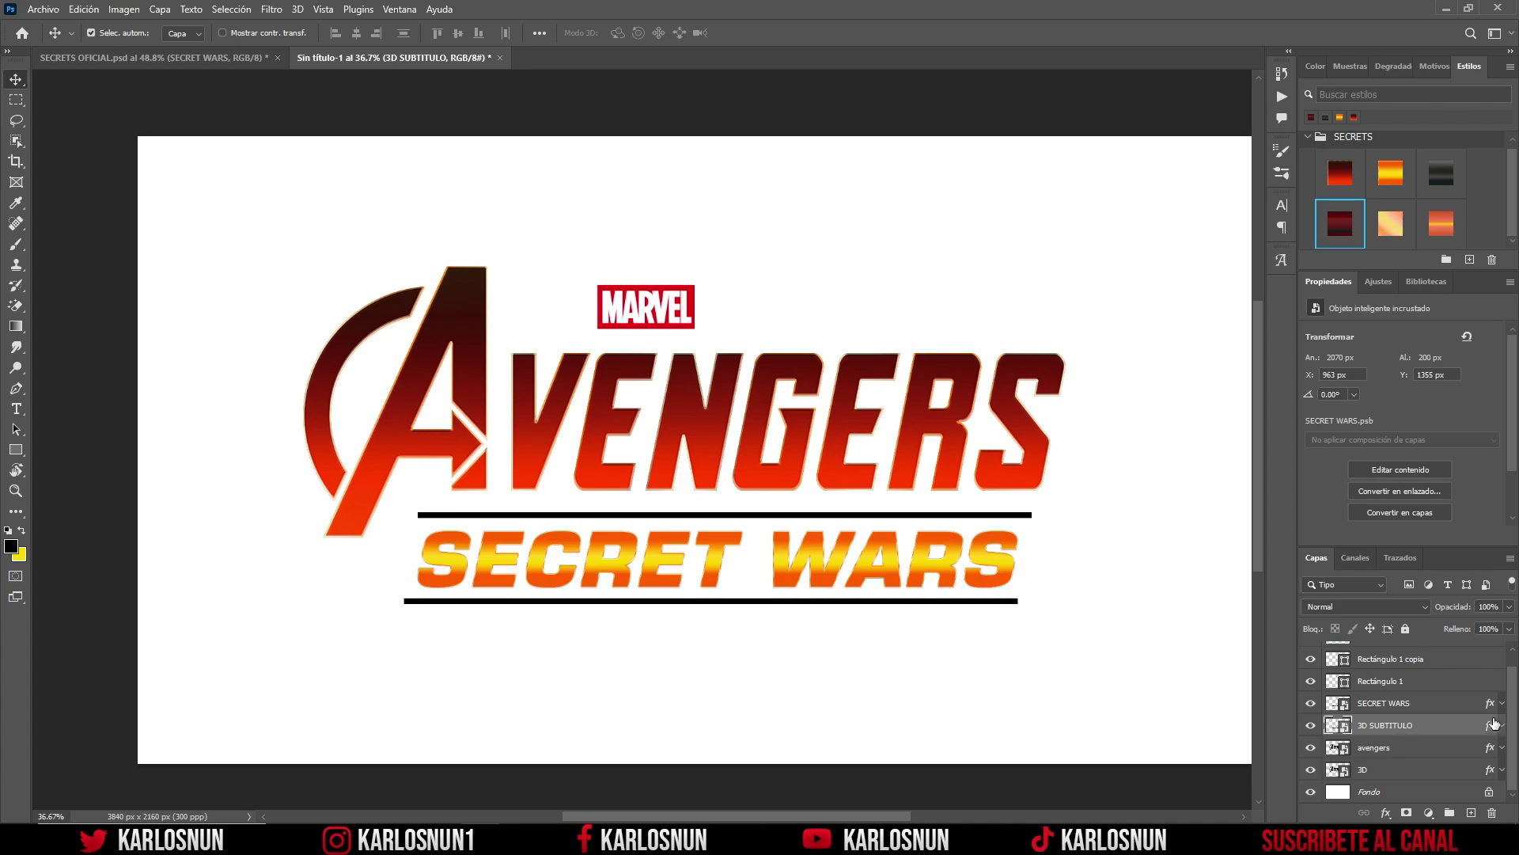
Step: Give the MARVEL badge layer Capa 1 the golden bevelled gradient style
{"action": "scroll", "coordinate": [1461, 701], "scroll_direction": "up", "scroll_amount": 1}
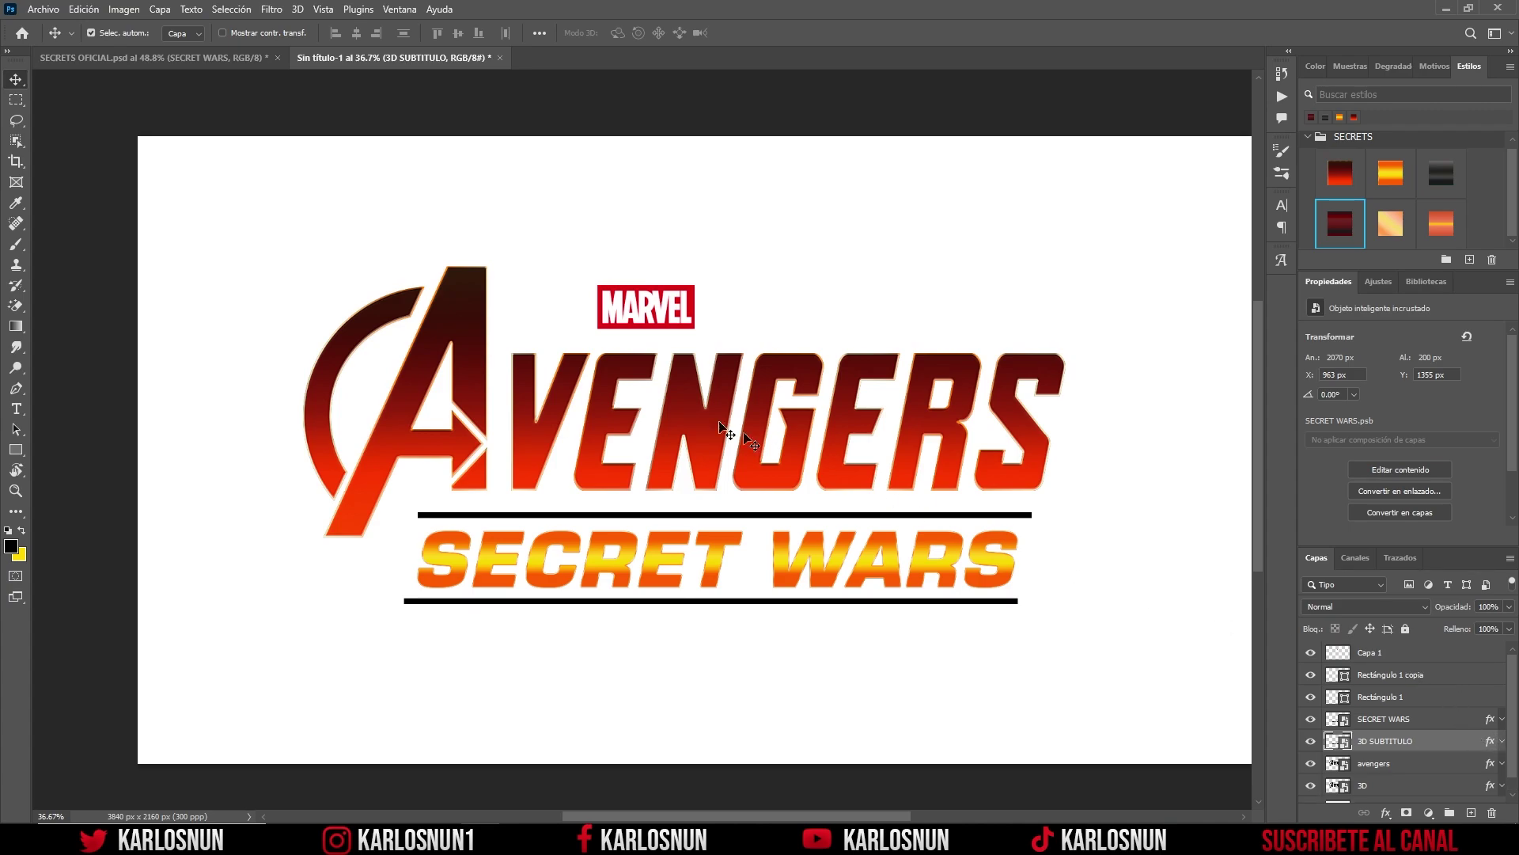
{"action": "left_click", "coordinate": [1389, 655]}
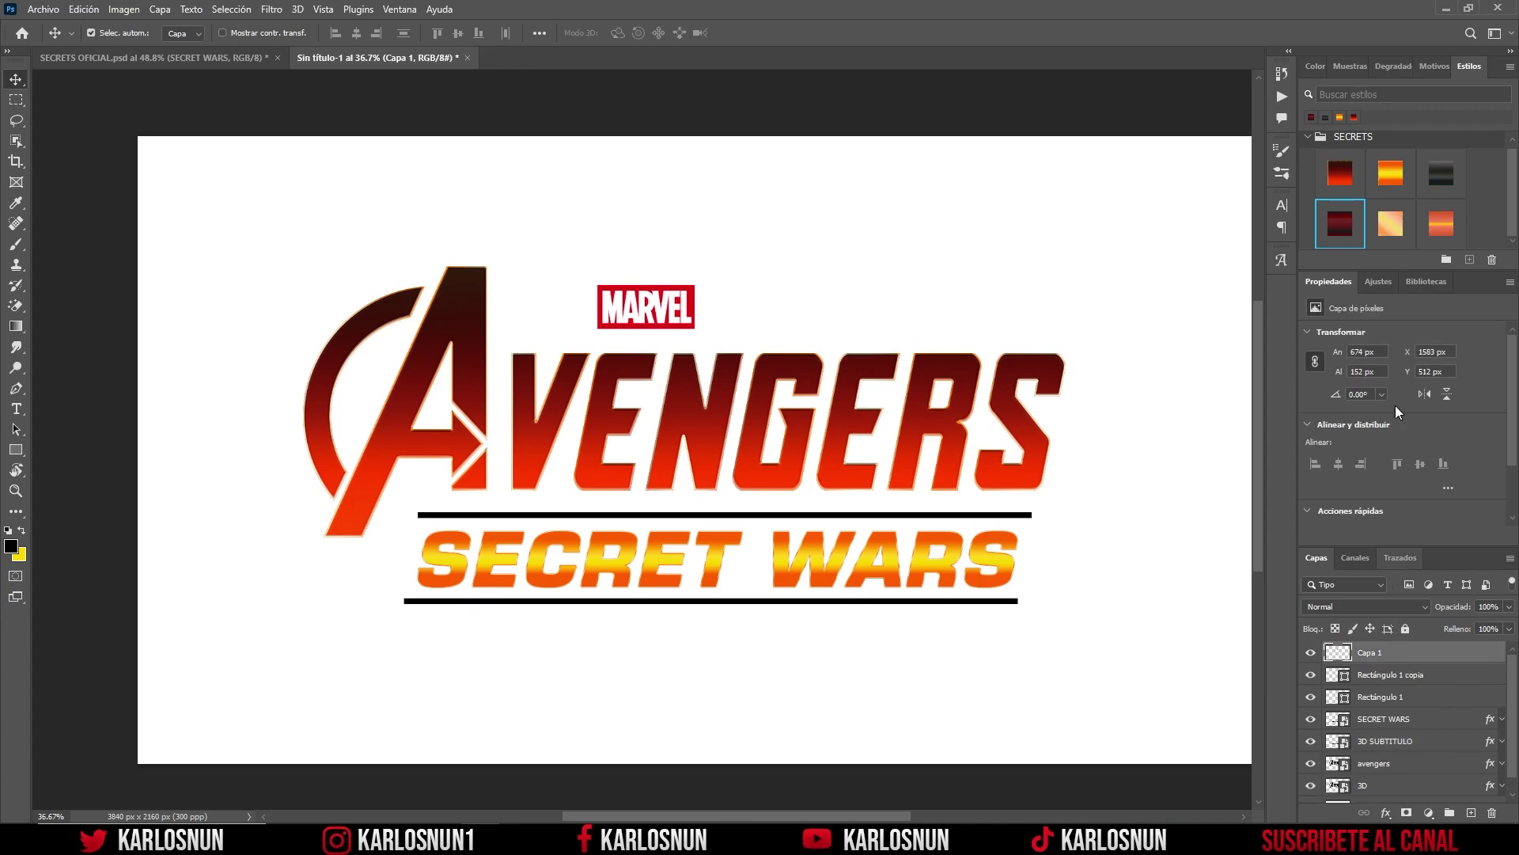
{"action": "left_click", "coordinate": [1390, 228]}
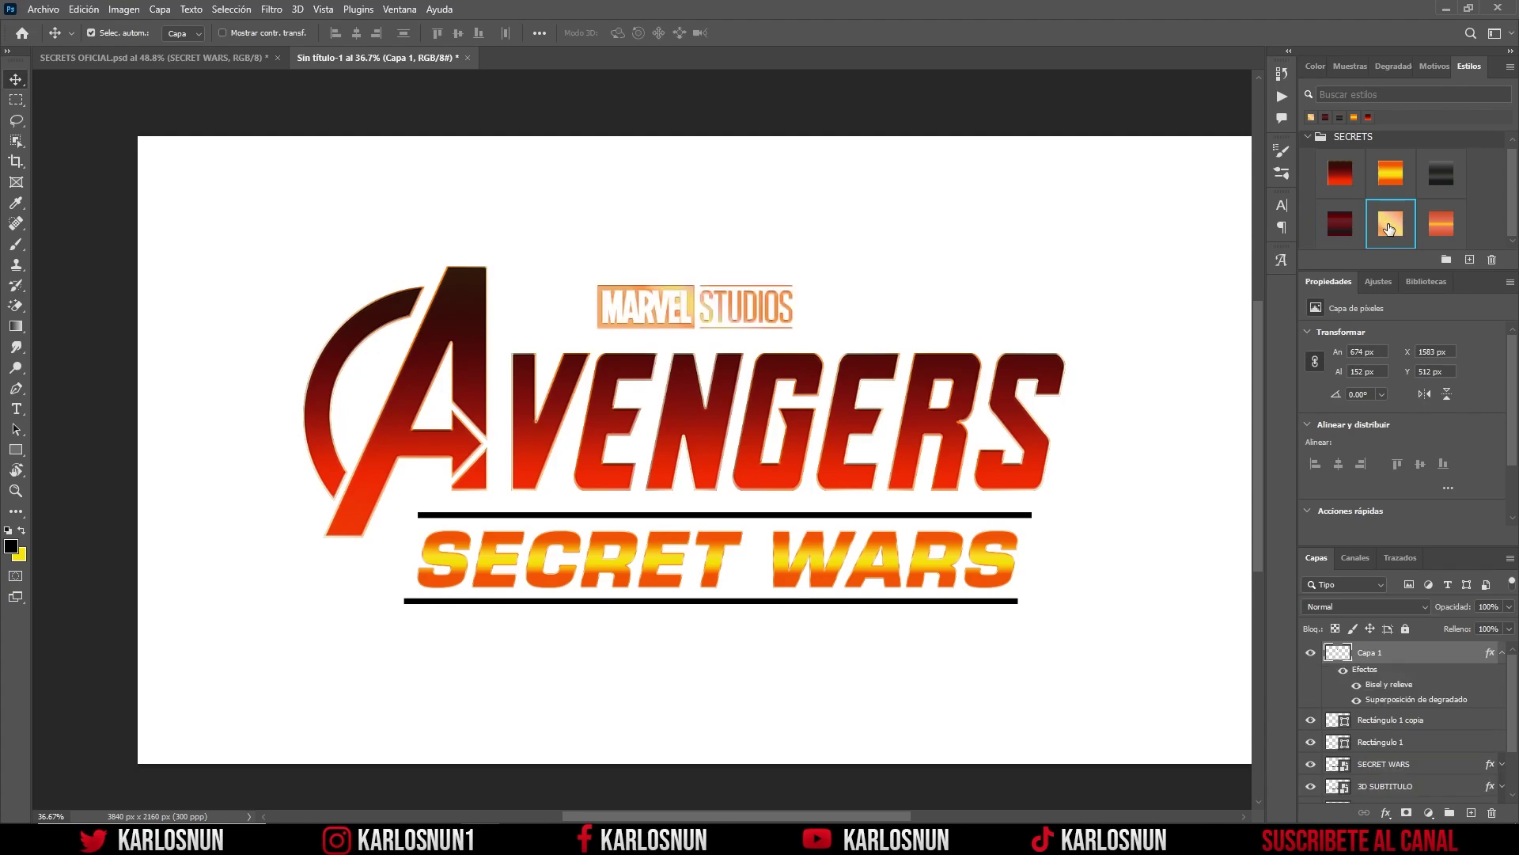
{"action": "left_click", "coordinate": [1501, 654]}
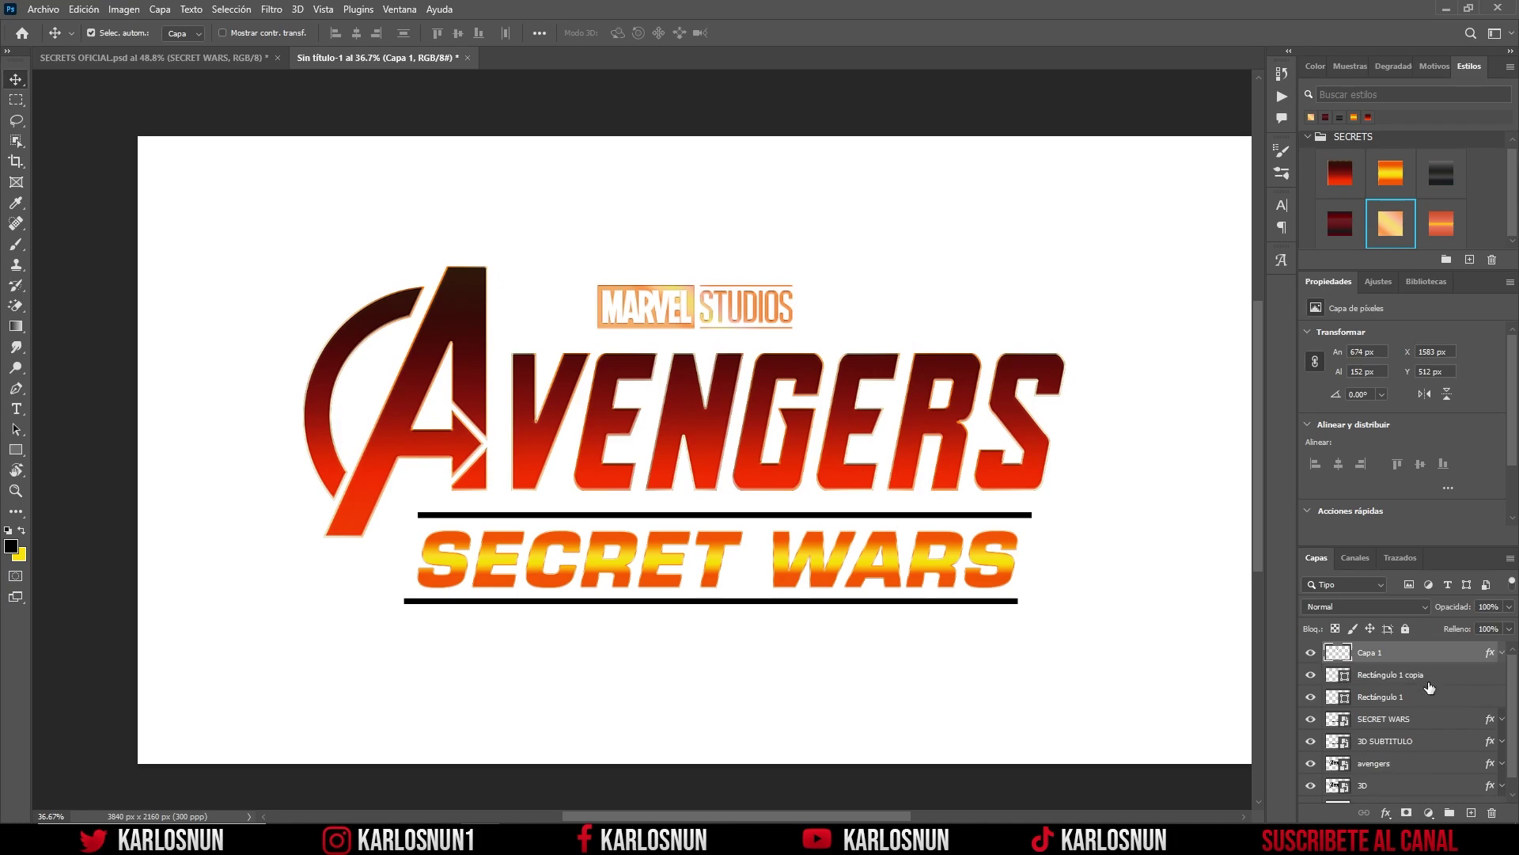
Step: Apply the orange gradient style to both lines, Rectángulo 1 and Rectángulo 1 copia
{"action": "left_click", "coordinate": [1429, 697]}
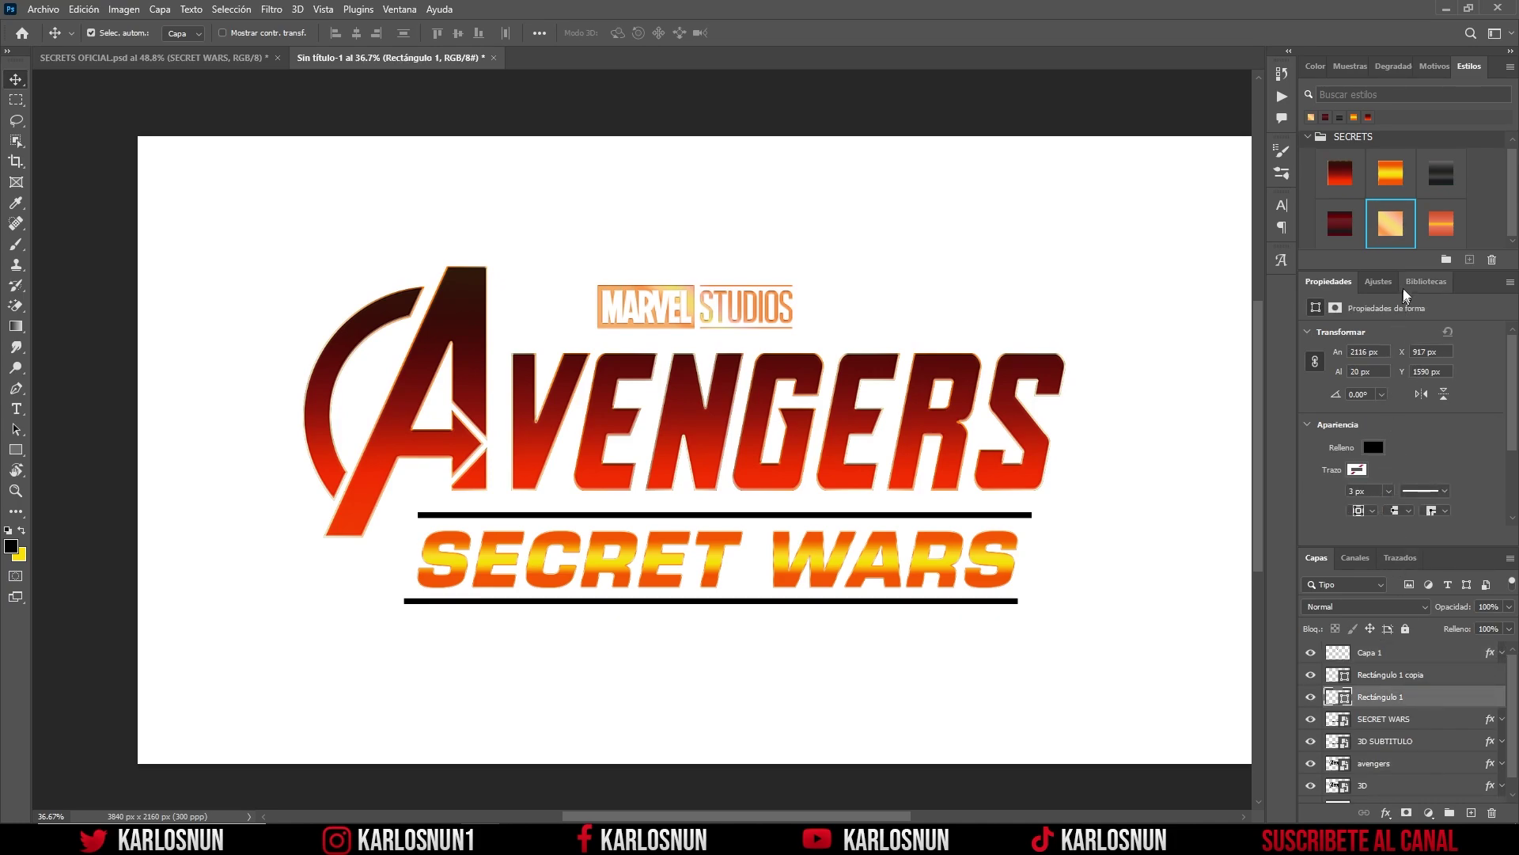
{"action": "left_click", "coordinate": [1438, 229]}
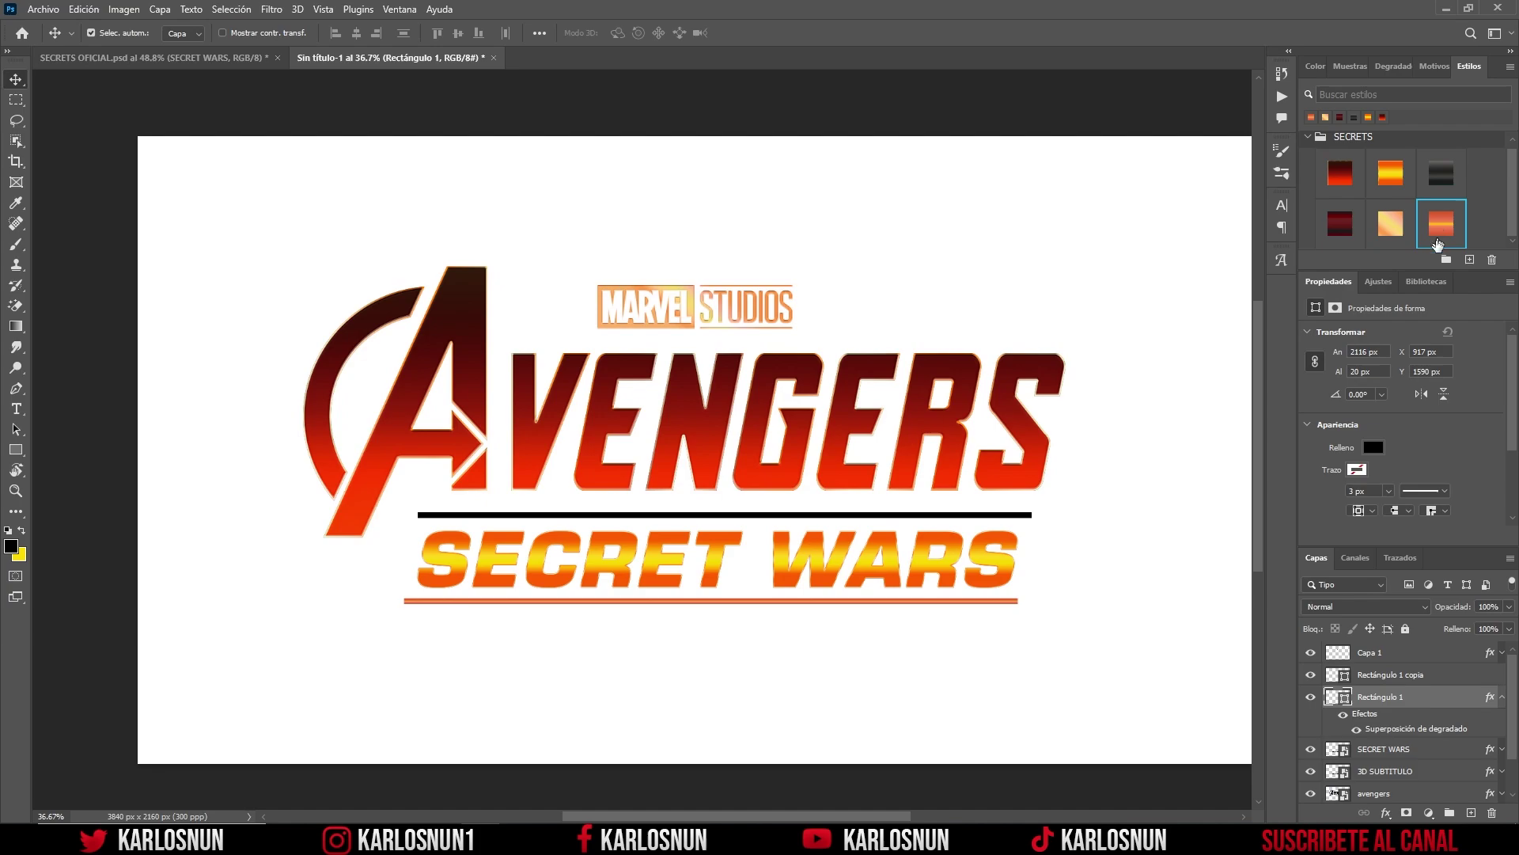
{"action": "left_click", "coordinate": [1502, 699]}
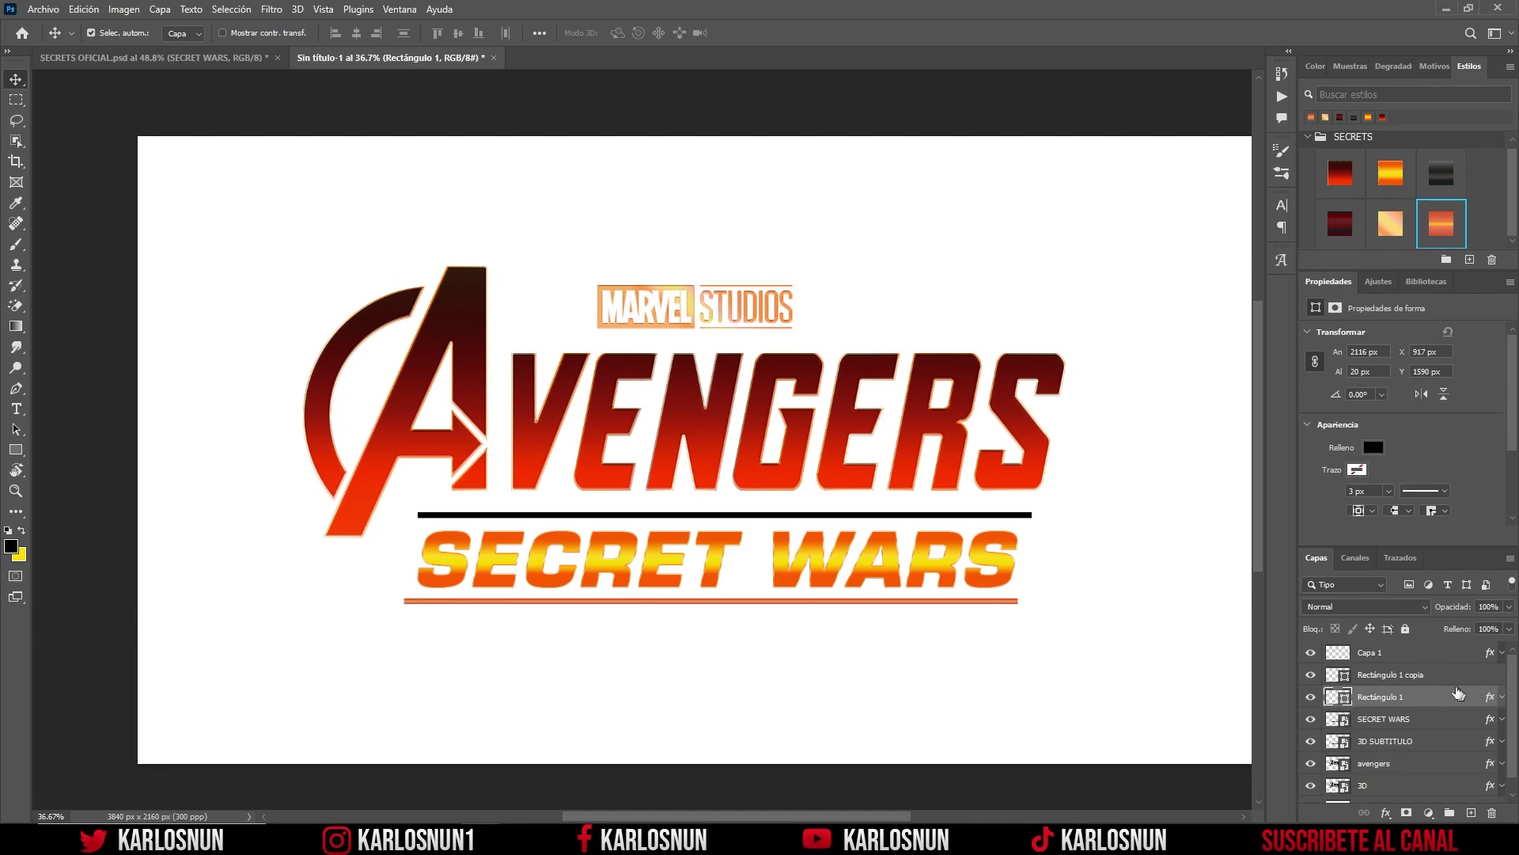
{"action": "left_click", "coordinate": [1409, 674]}
{"action": "left_click", "coordinate": [1436, 248]}
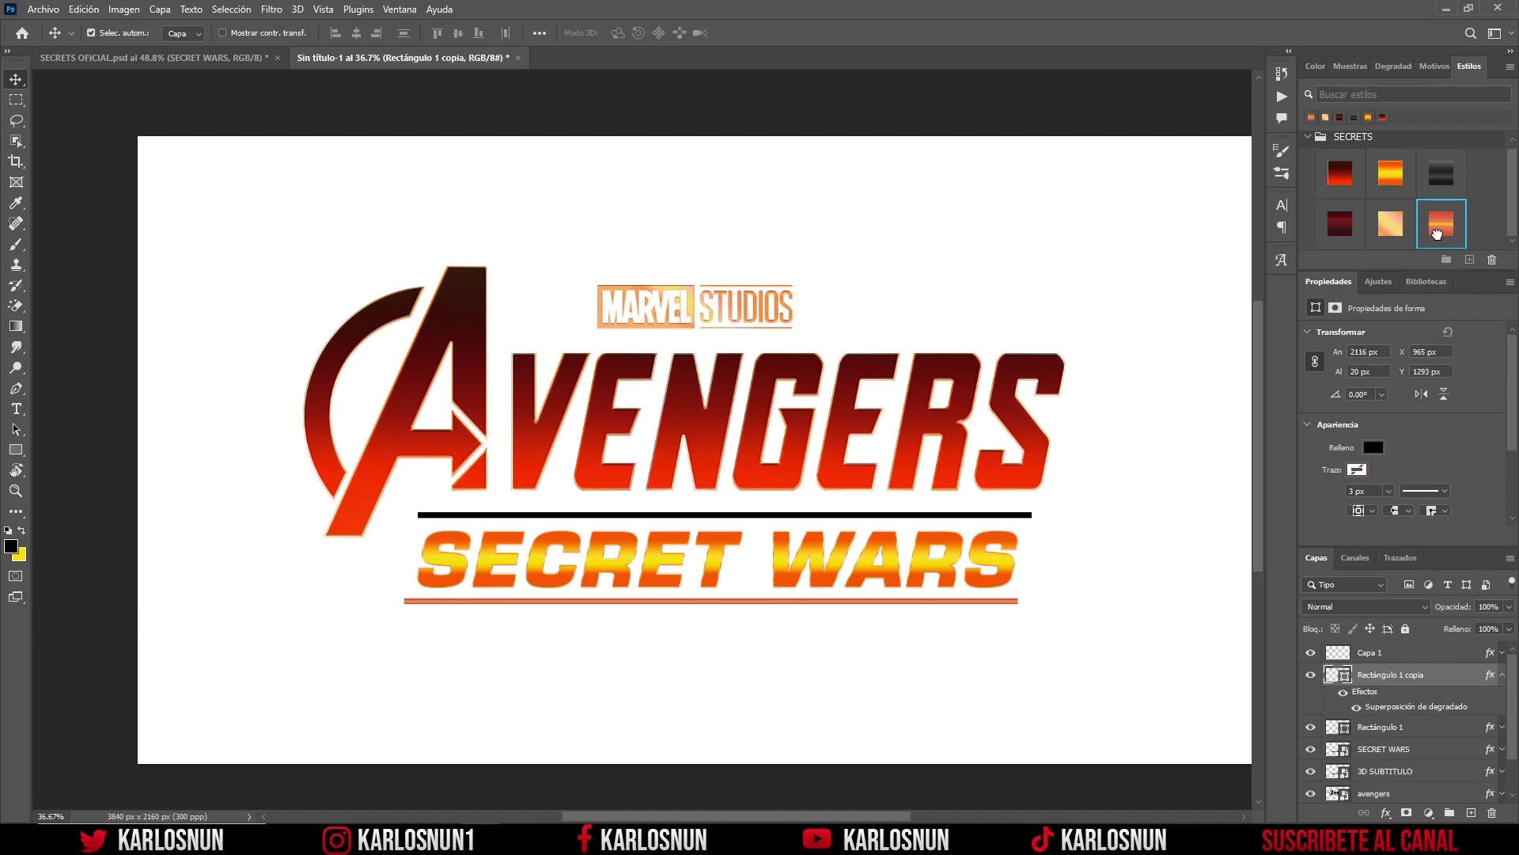
{"action": "left_click_drag", "start_coordinate": [1512, 703], "coordinate": [1512, 751]}
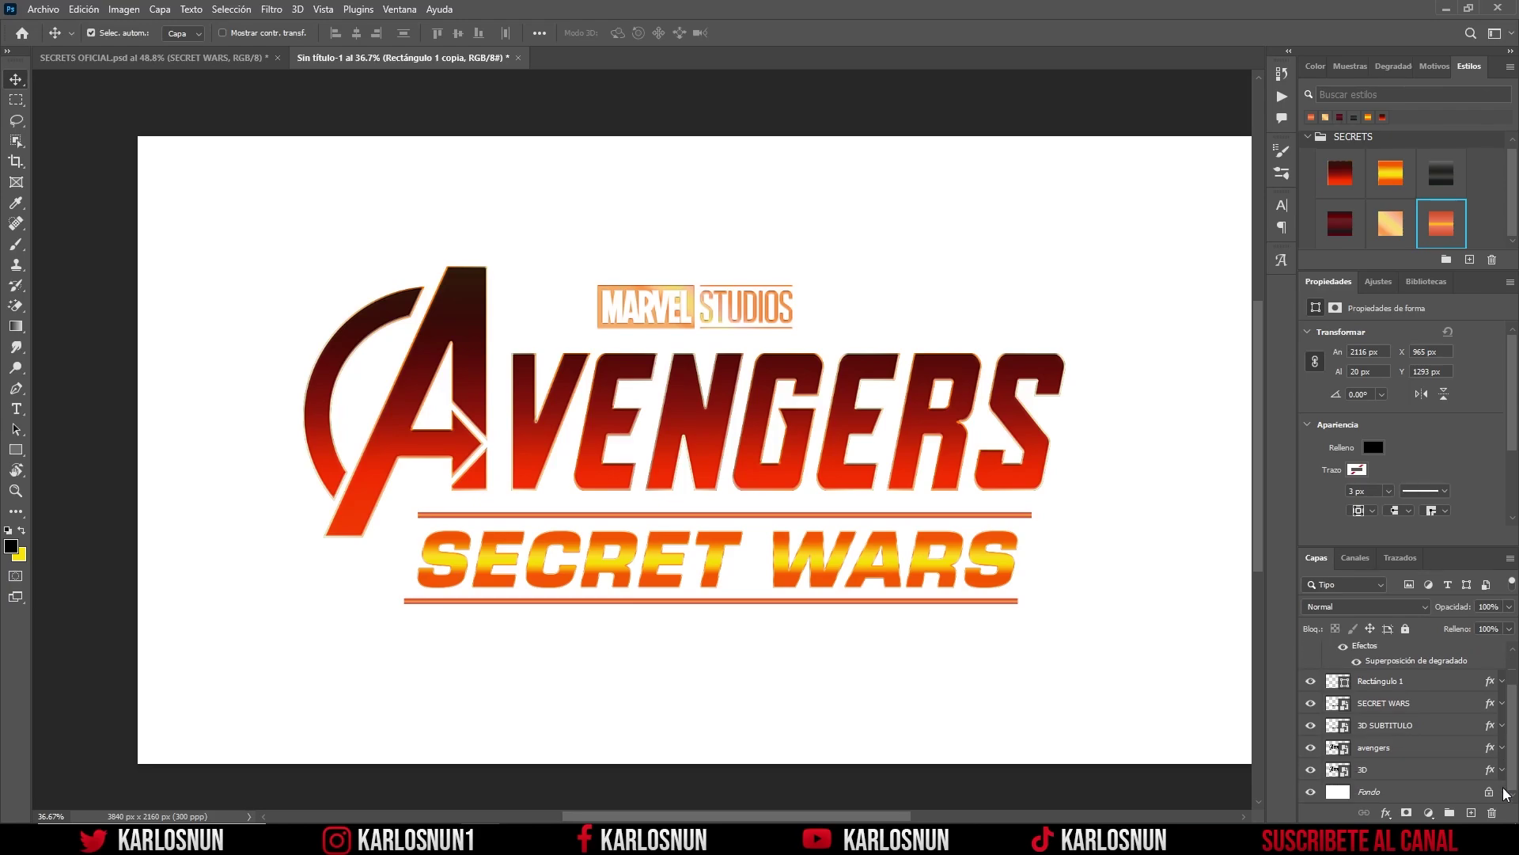
Step: Fill the Fondo background layer with black using Alt+Backspace
{"action": "left_click", "coordinate": [1377, 795]}
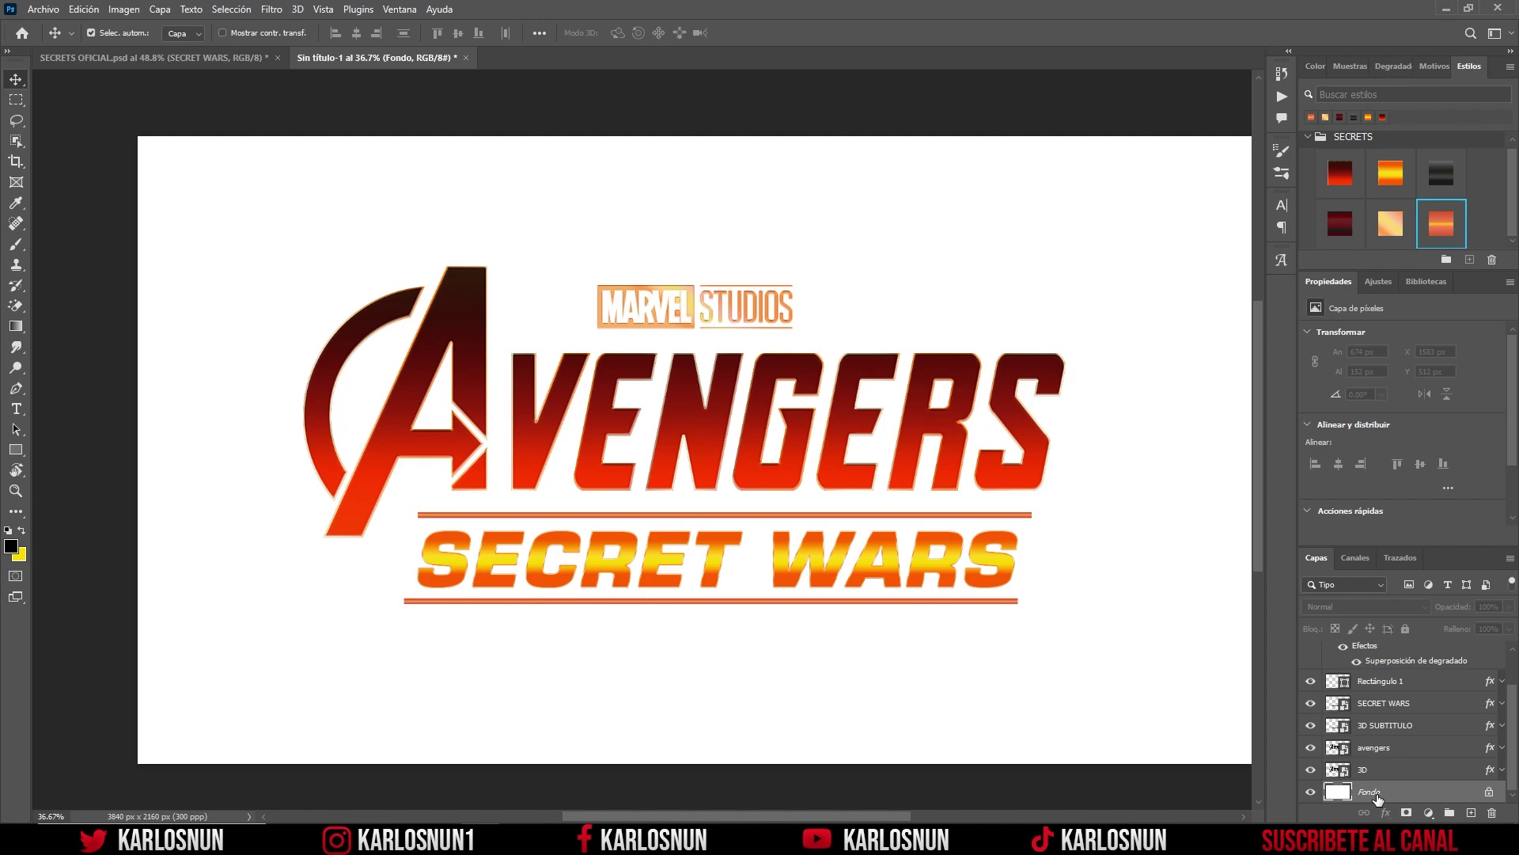
{"action": "key", "text": "alt+BackSpace"}
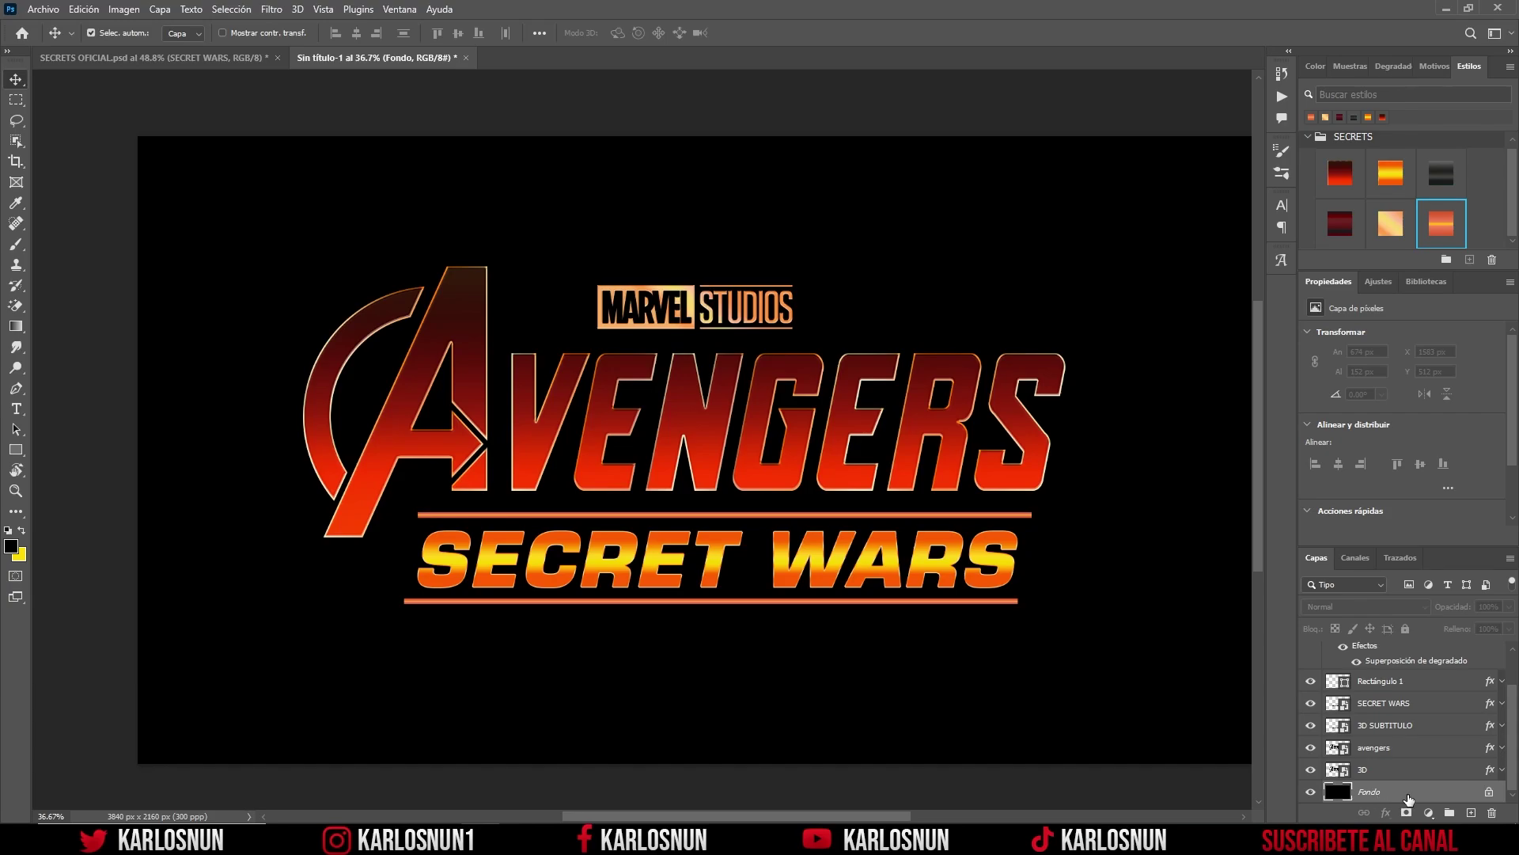
{"action": "left_click", "coordinate": [1413, 749]}
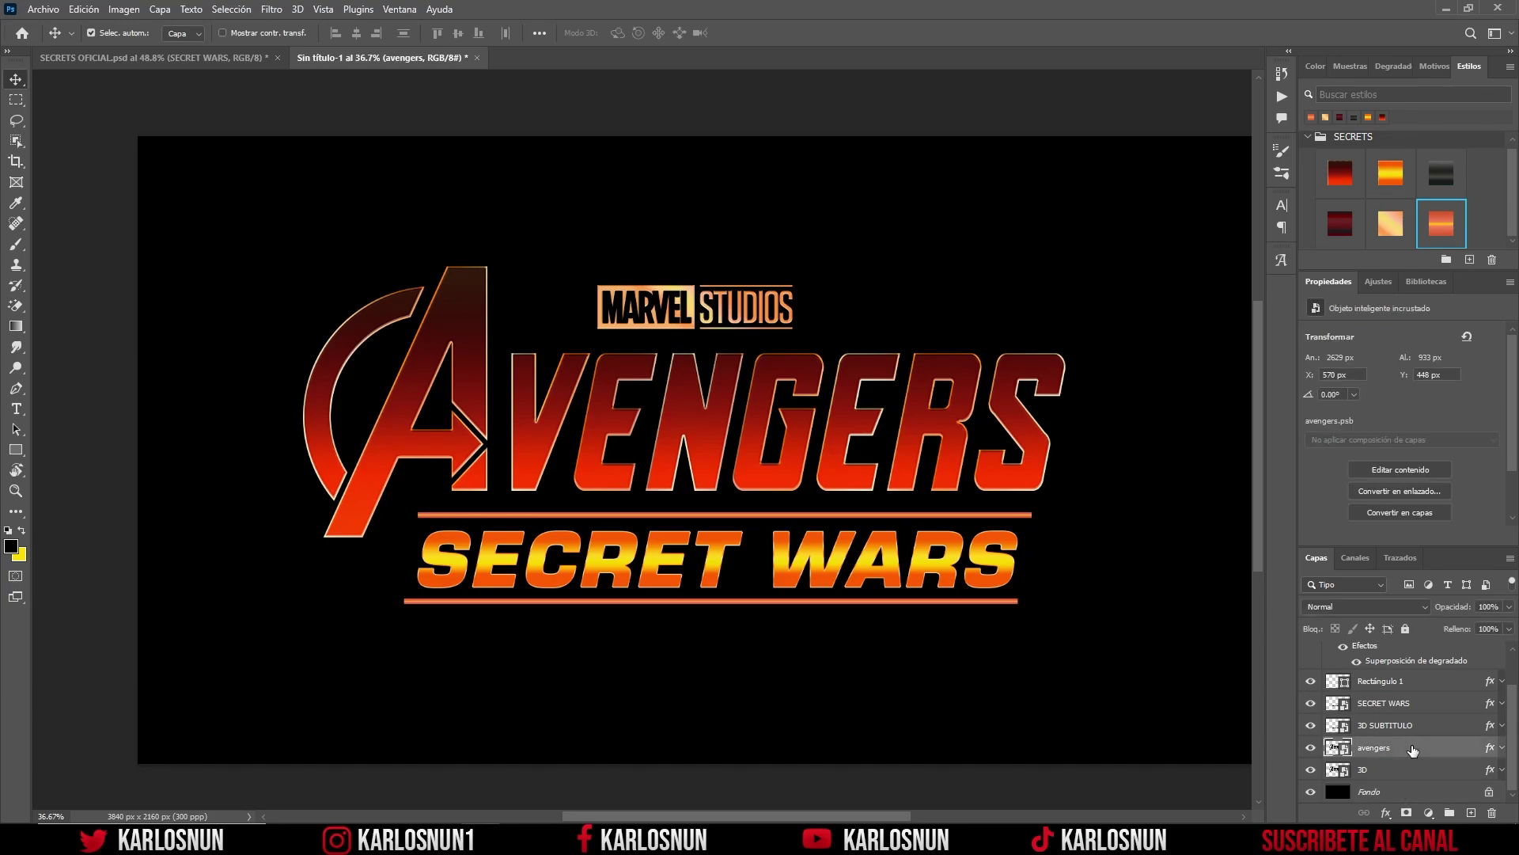
{"action": "double_click", "coordinate": [1419, 749]}
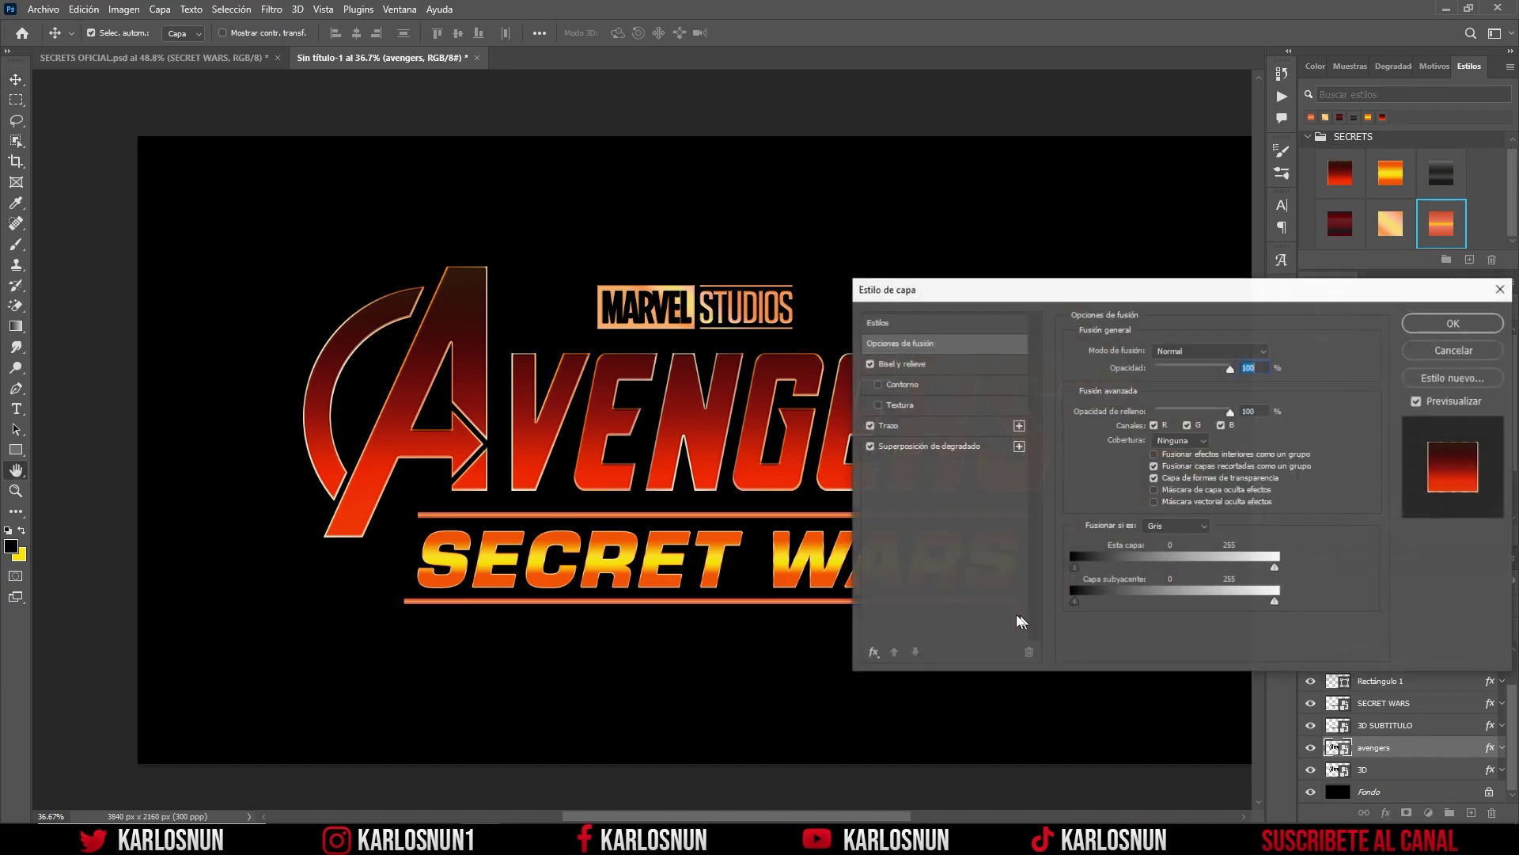
{"action": "left_click", "coordinate": [923, 448]}
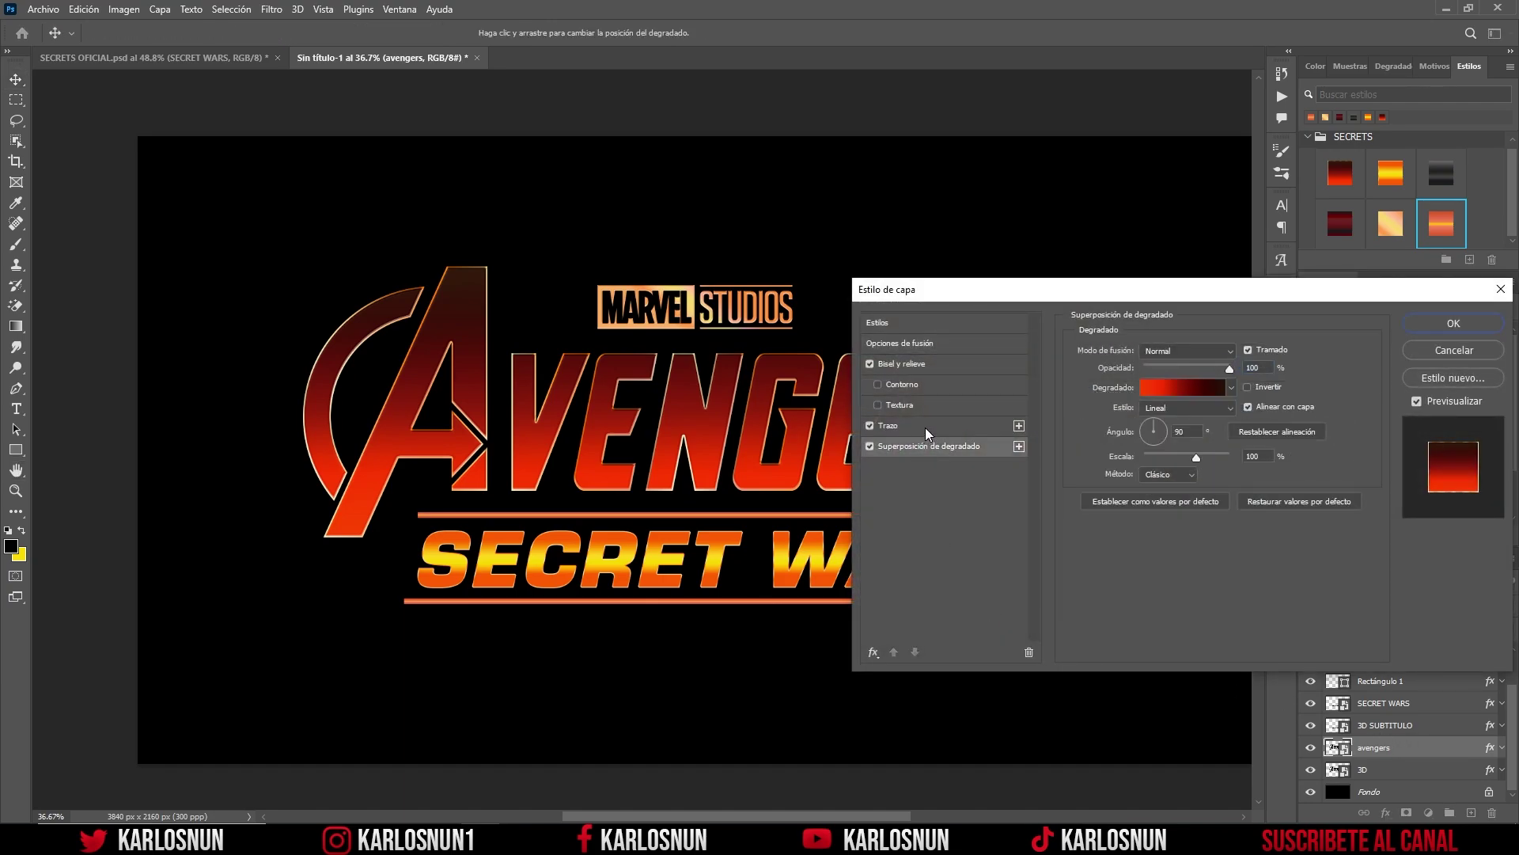
{"action": "left_click", "coordinate": [927, 427]}
{"action": "left_click", "coordinate": [929, 364]}
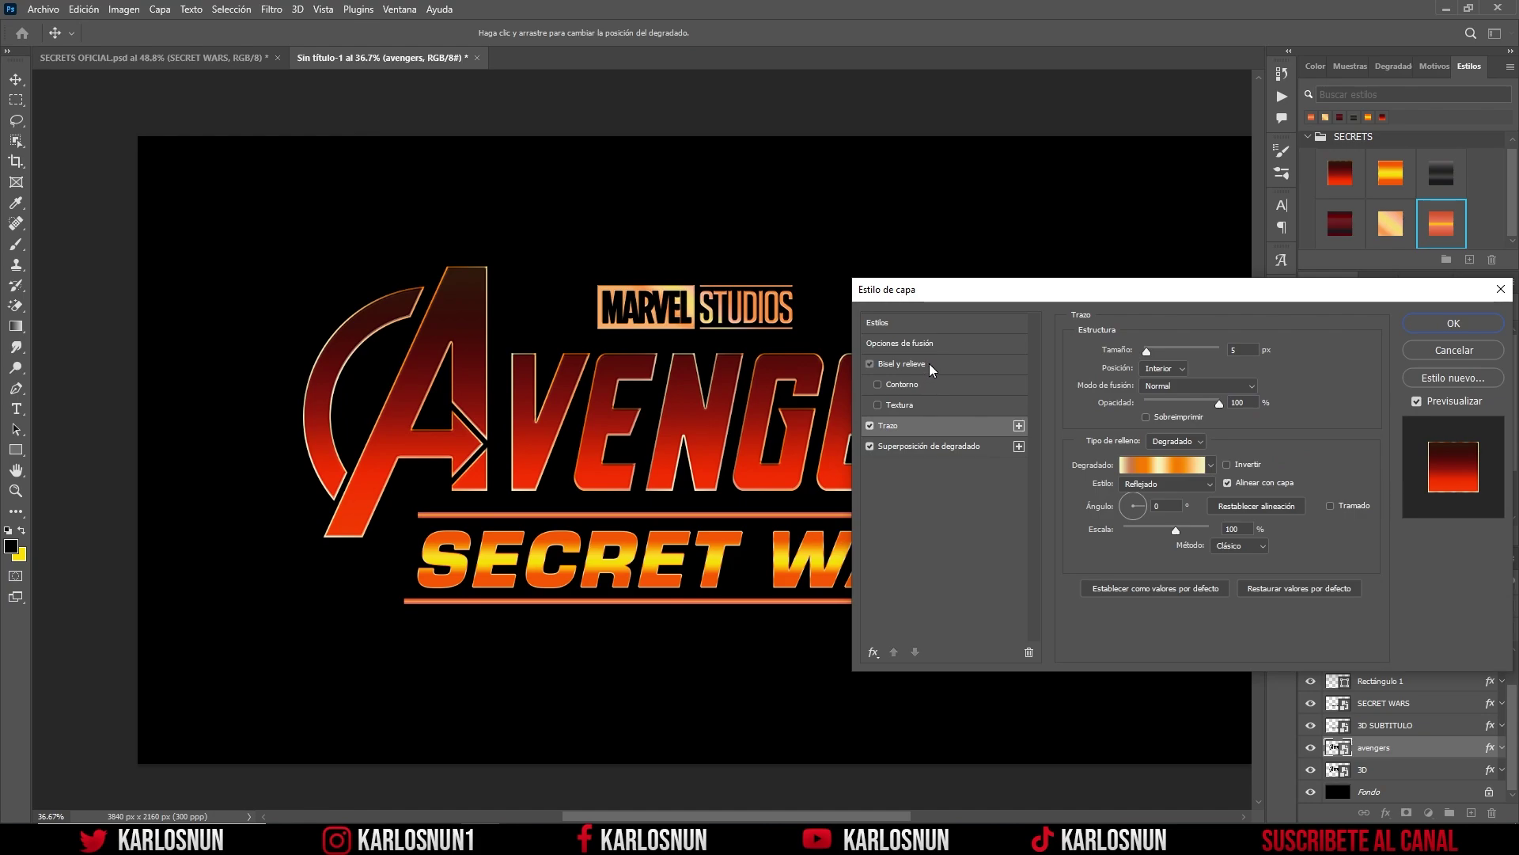
{"action": "left_click", "coordinate": [1454, 324]}
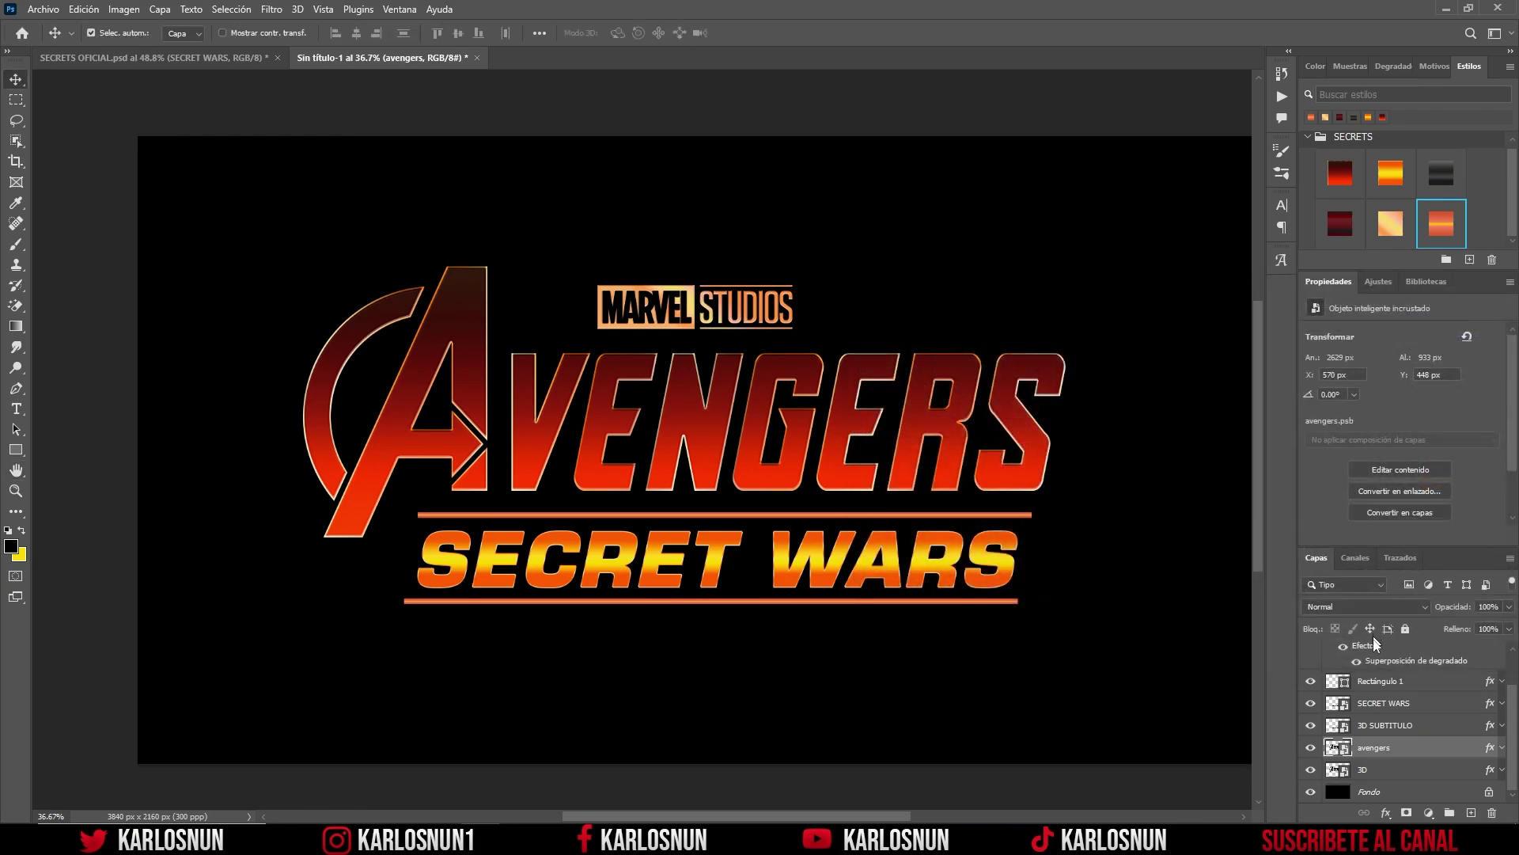
{"action": "left_click", "coordinate": [1440, 709]}
{"action": "double_click", "coordinate": [1440, 709]}
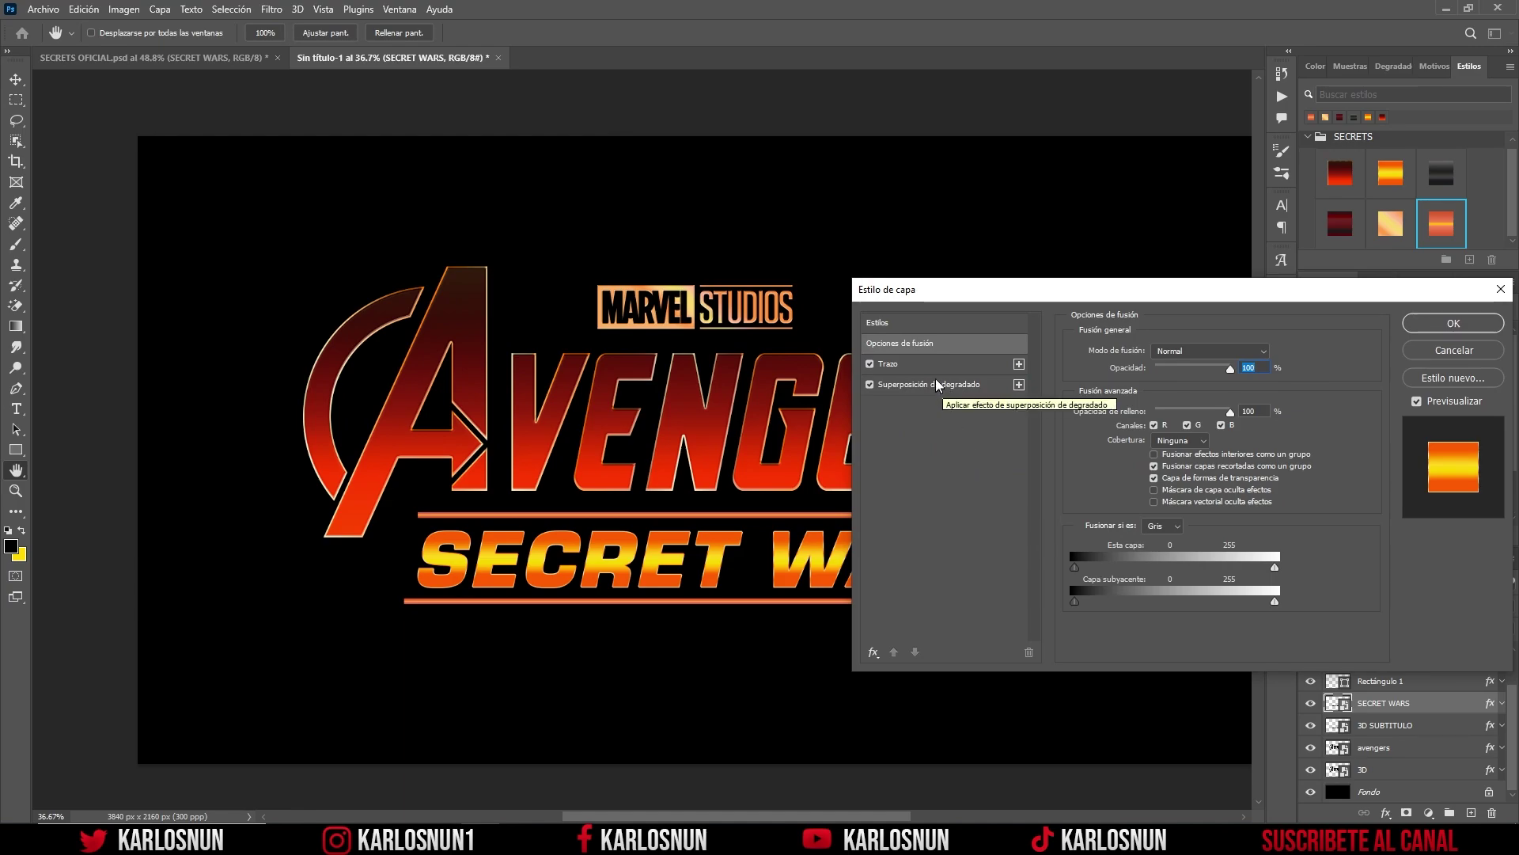
{"action": "left_click", "coordinate": [1453, 323]}
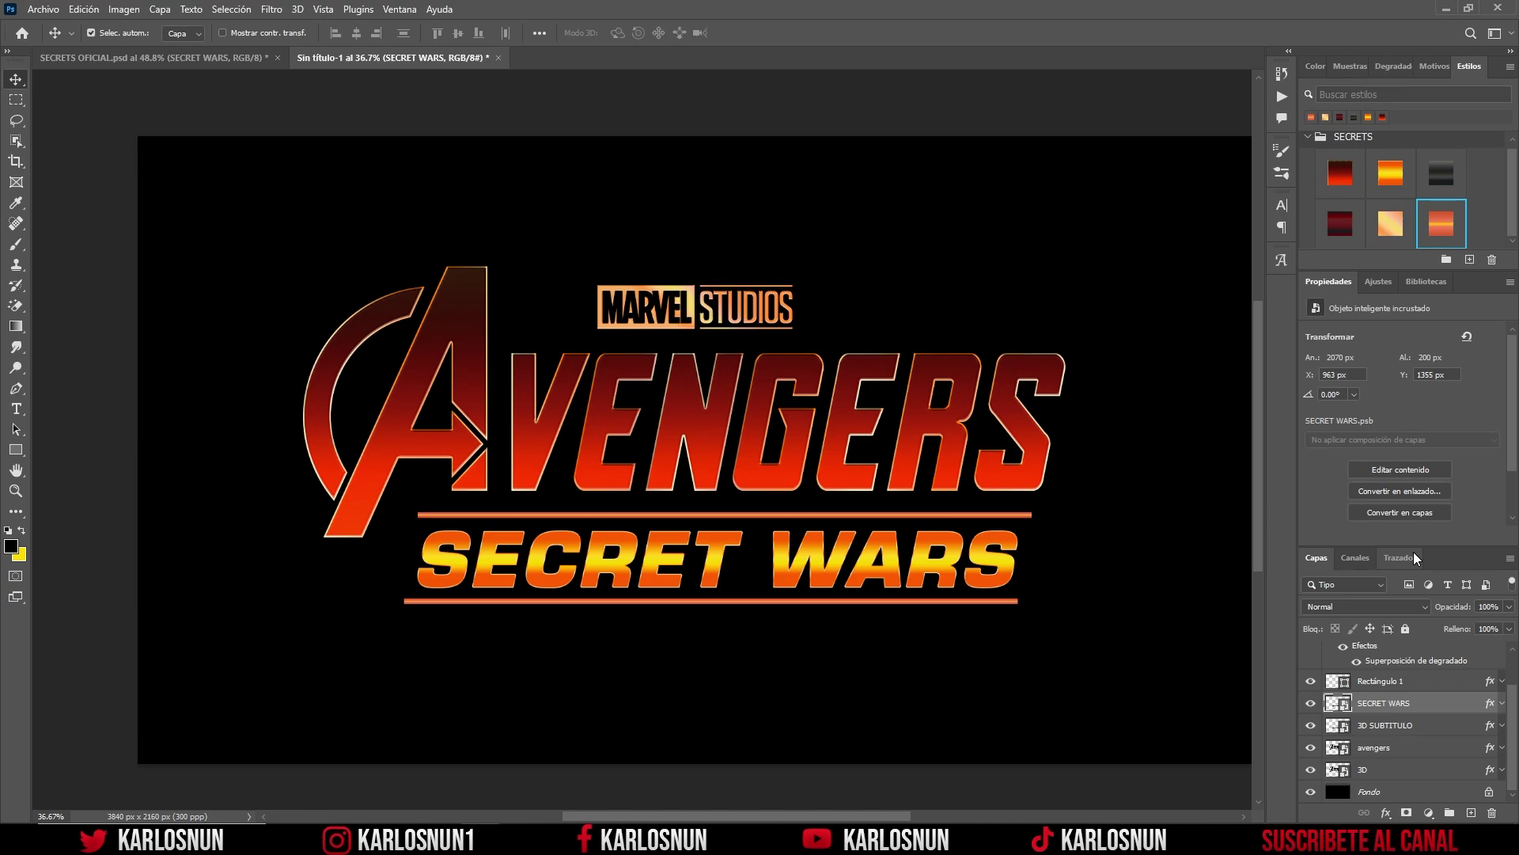
{"action": "left_click", "coordinate": [189, 57]}
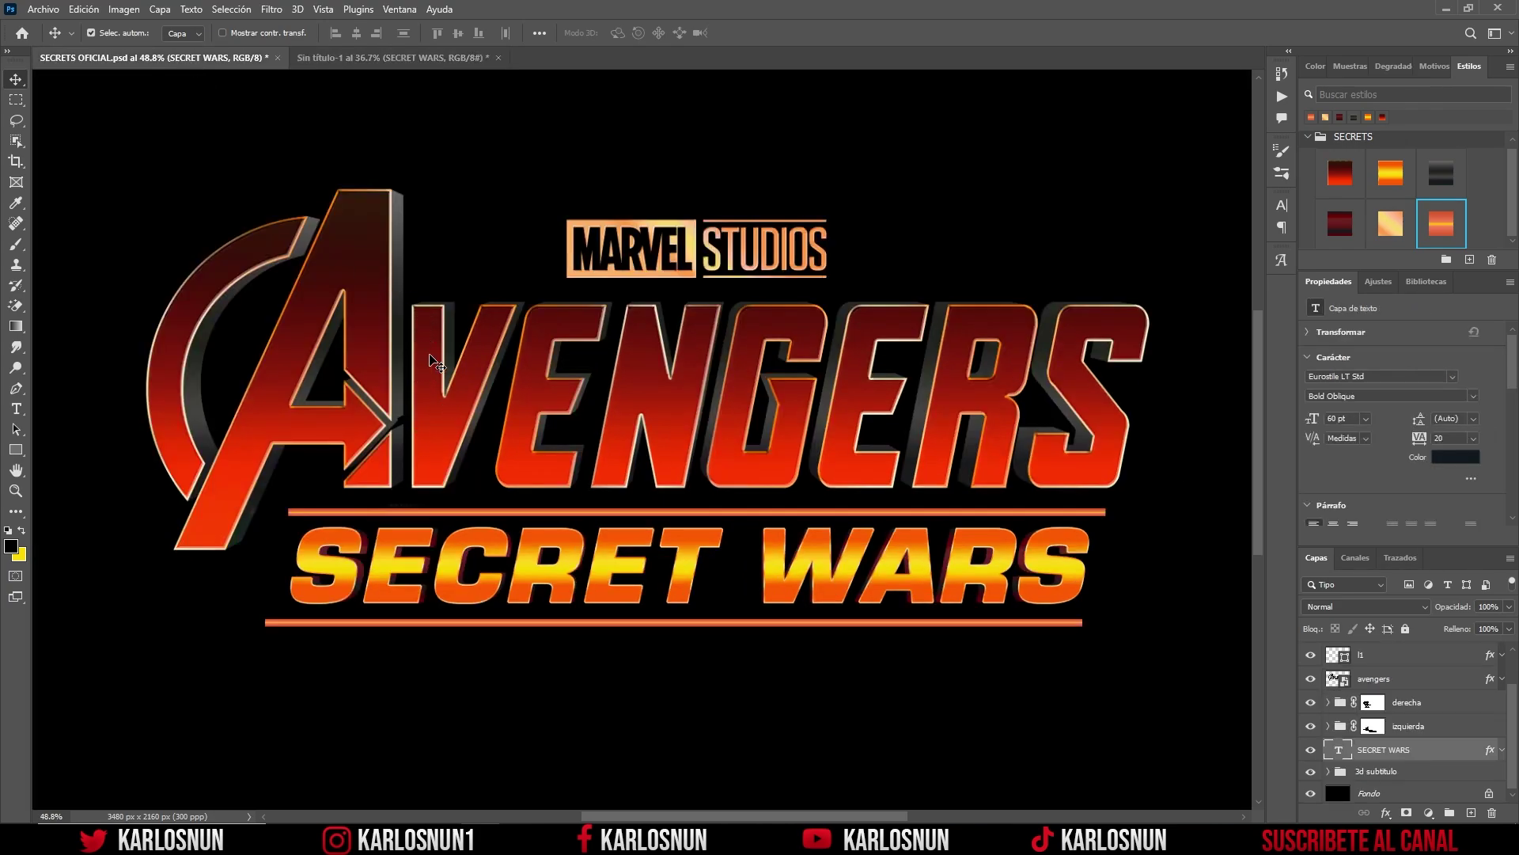
{"action": "left_click", "coordinate": [446, 60]}
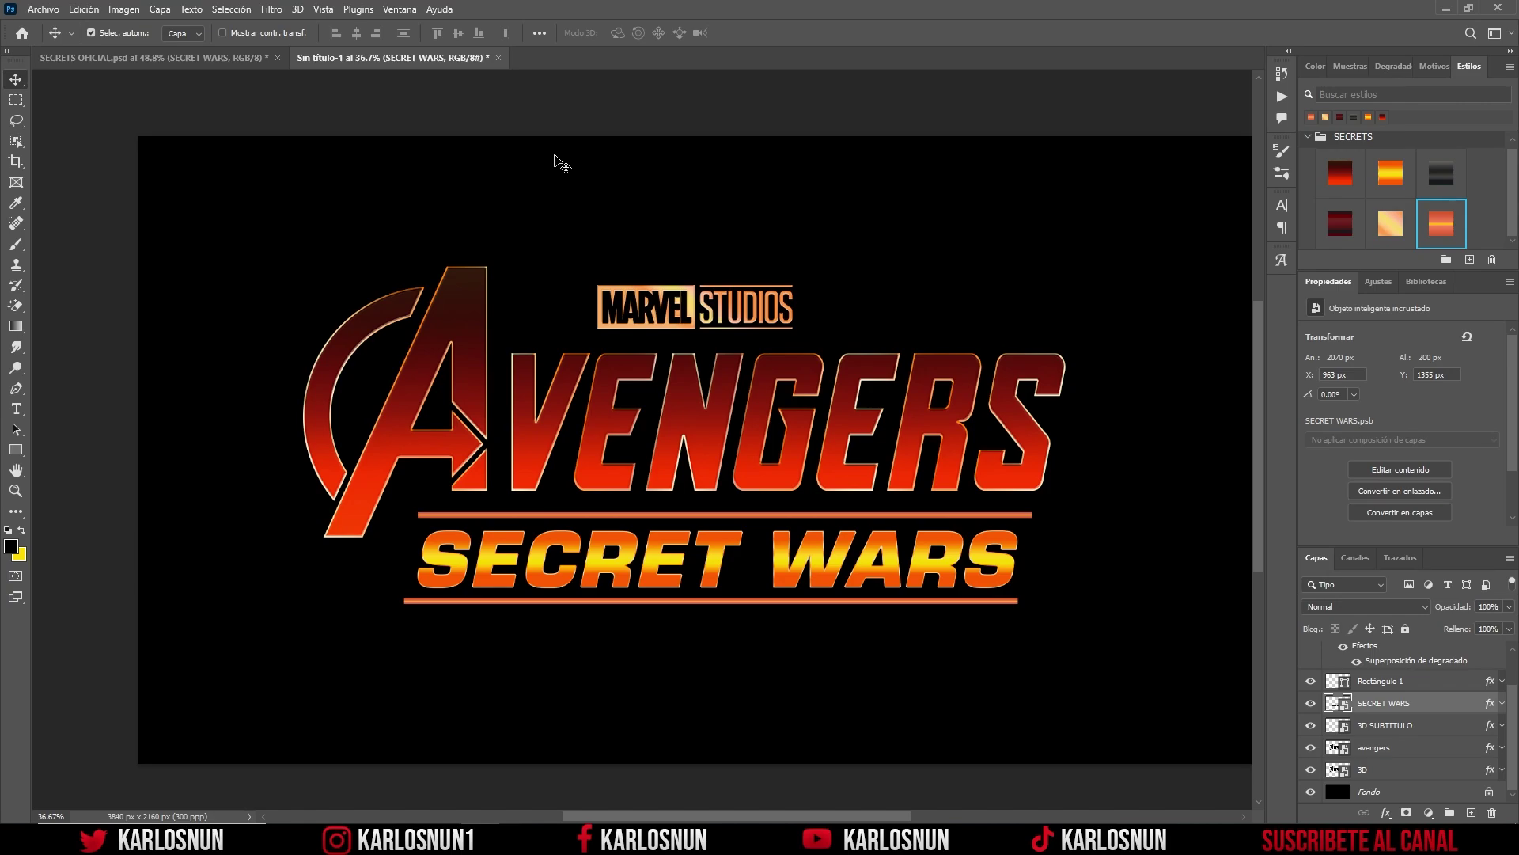
Step: Show the Actions panel and delete the SECRETS 2024 action set
{"action": "left_click", "coordinate": [400, 9]}
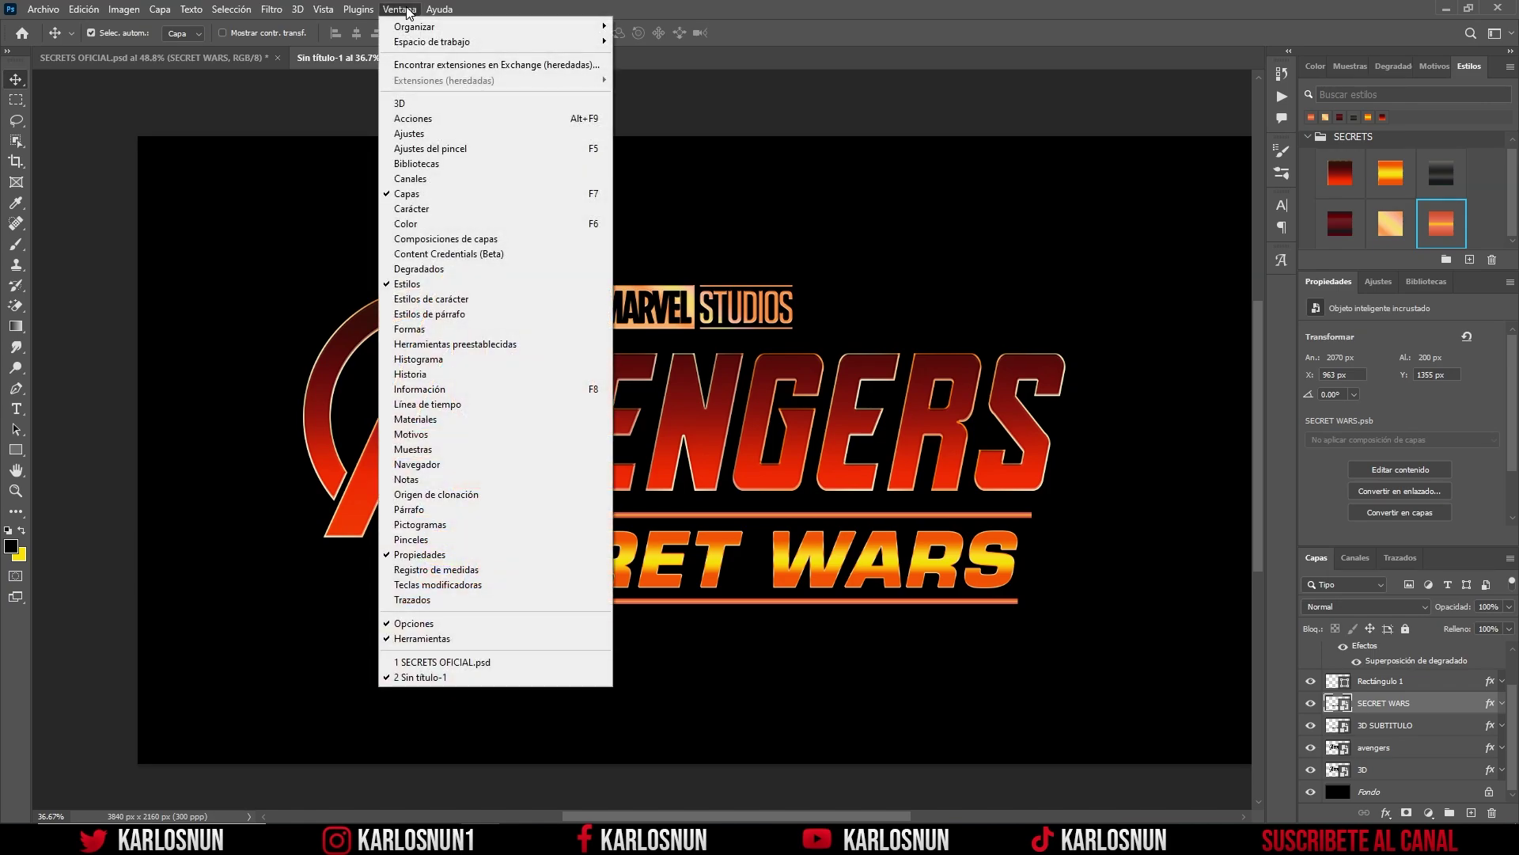
{"action": "left_click", "coordinate": [513, 119]}
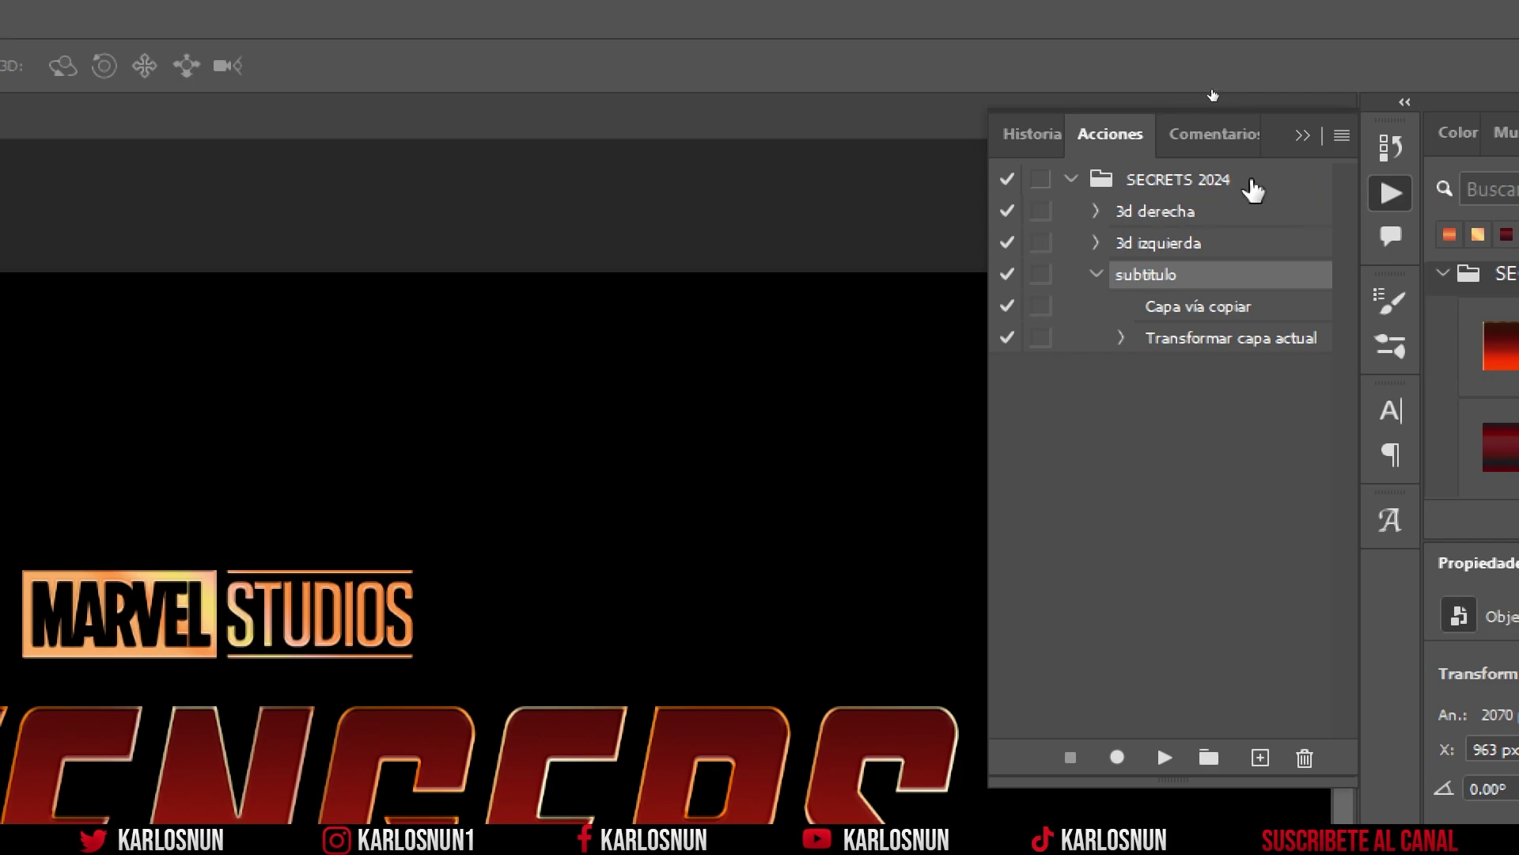
{"action": "left_click", "coordinate": [1253, 190]}
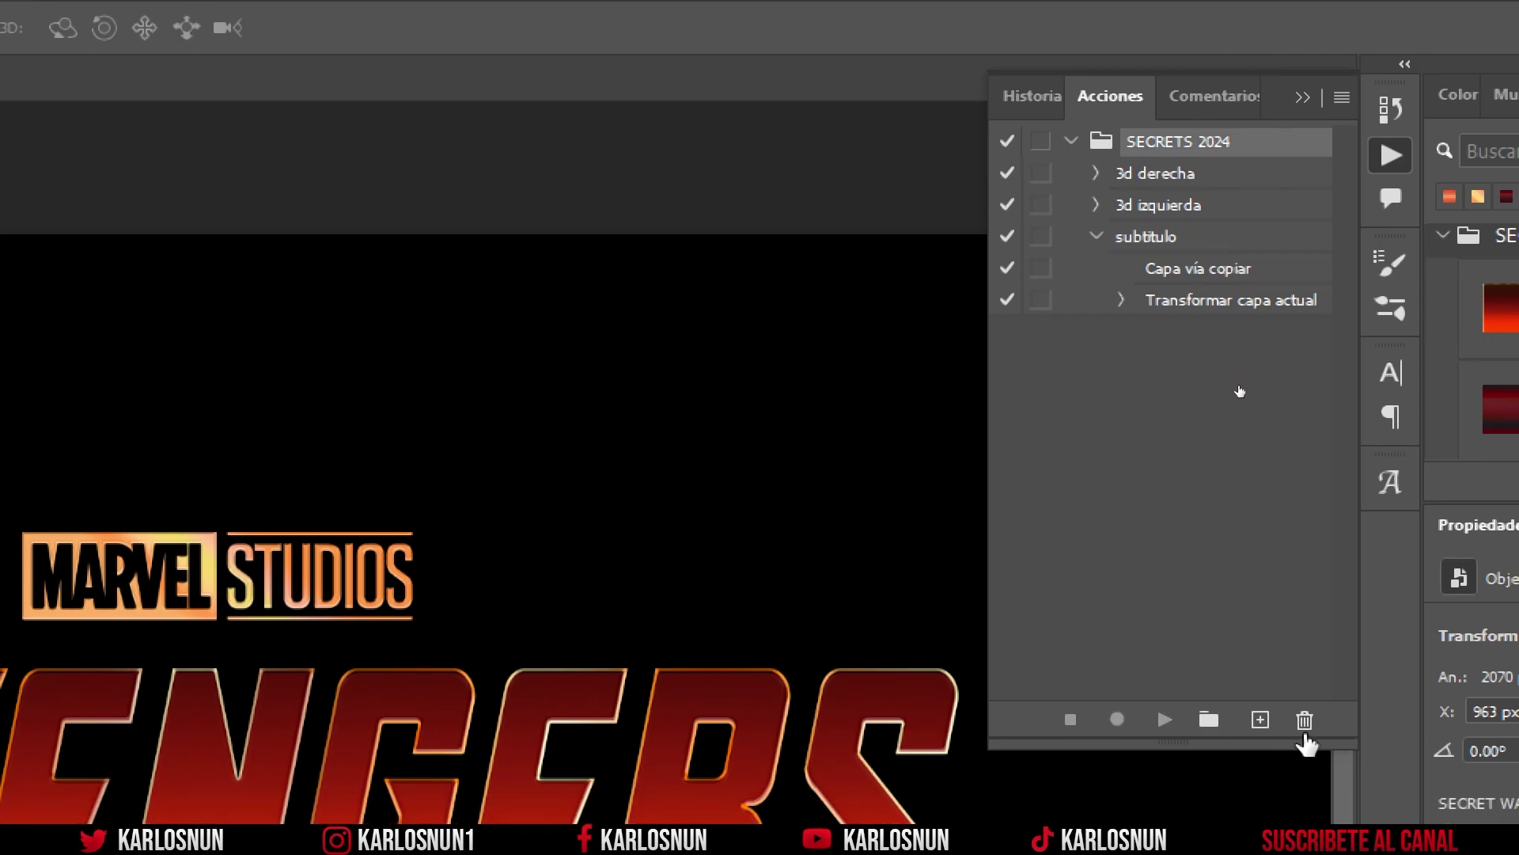
{"action": "left_click", "coordinate": [1304, 722]}
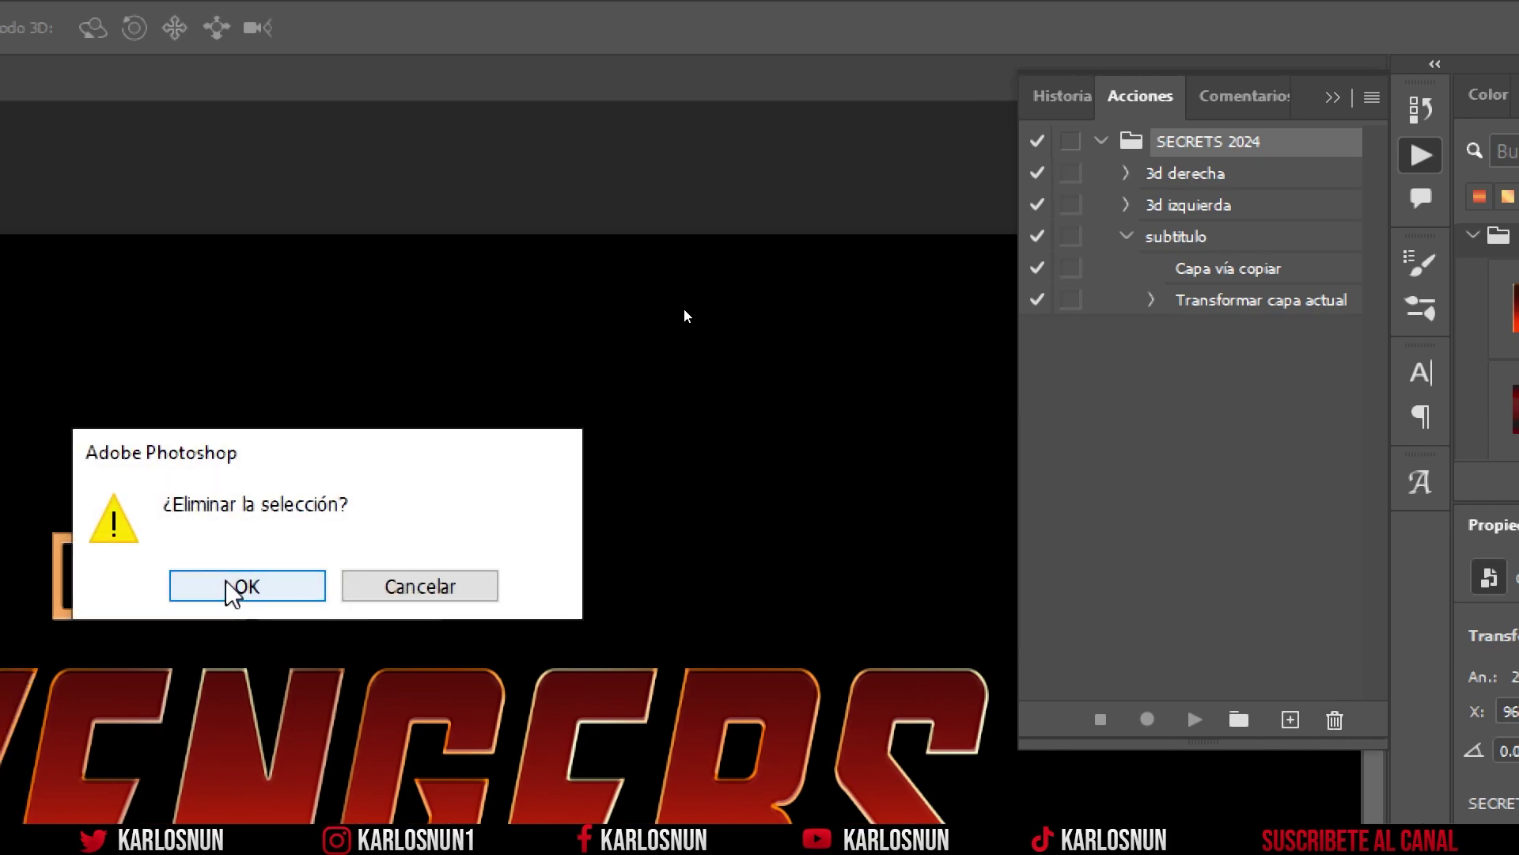
{"action": "left_click", "coordinate": [229, 583]}
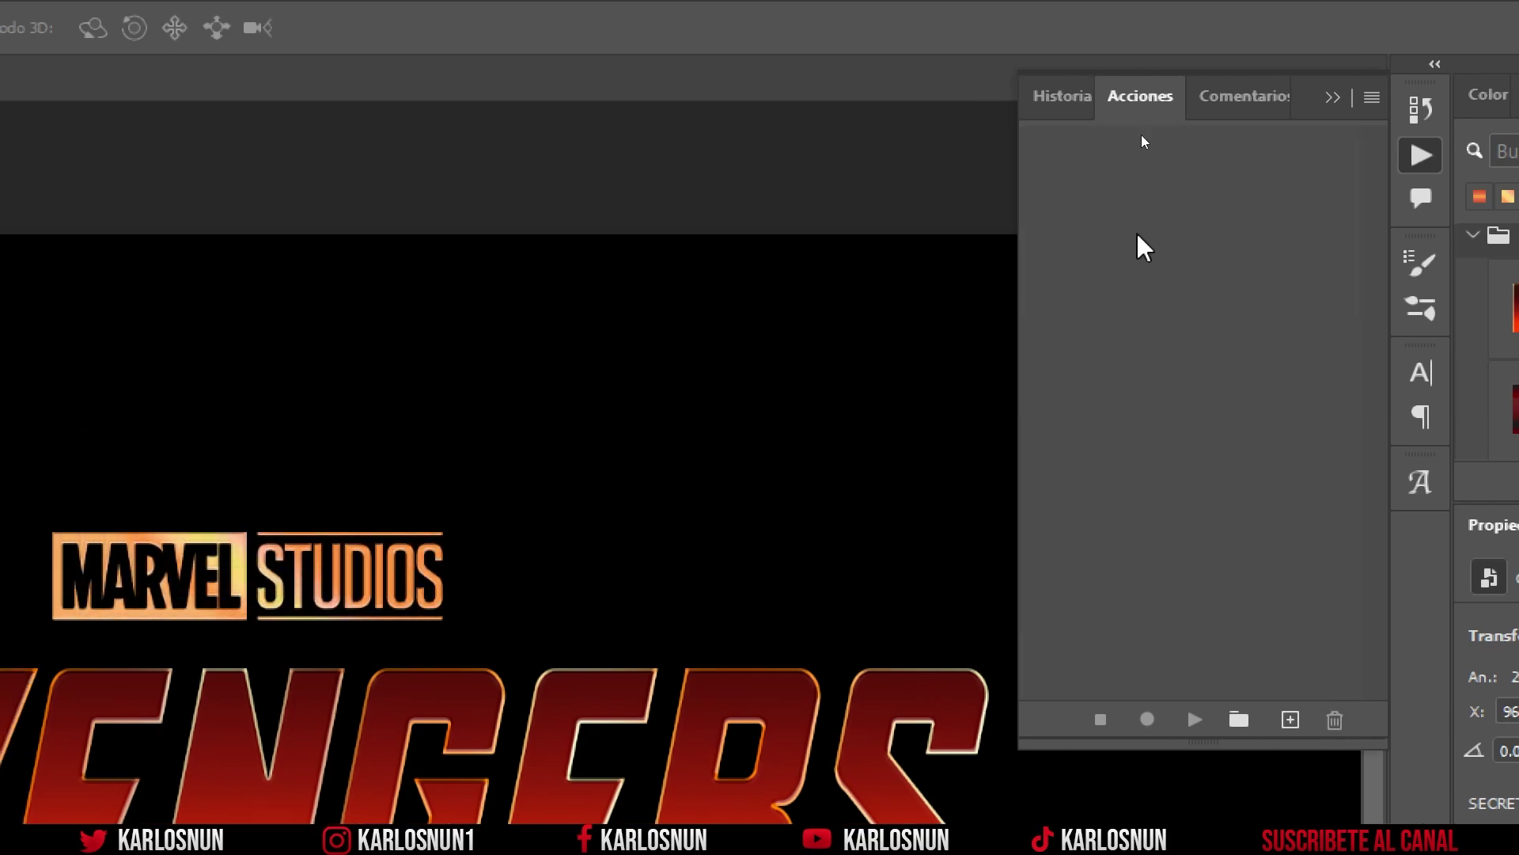
{"action": "left_click", "coordinate": [1371, 101]}
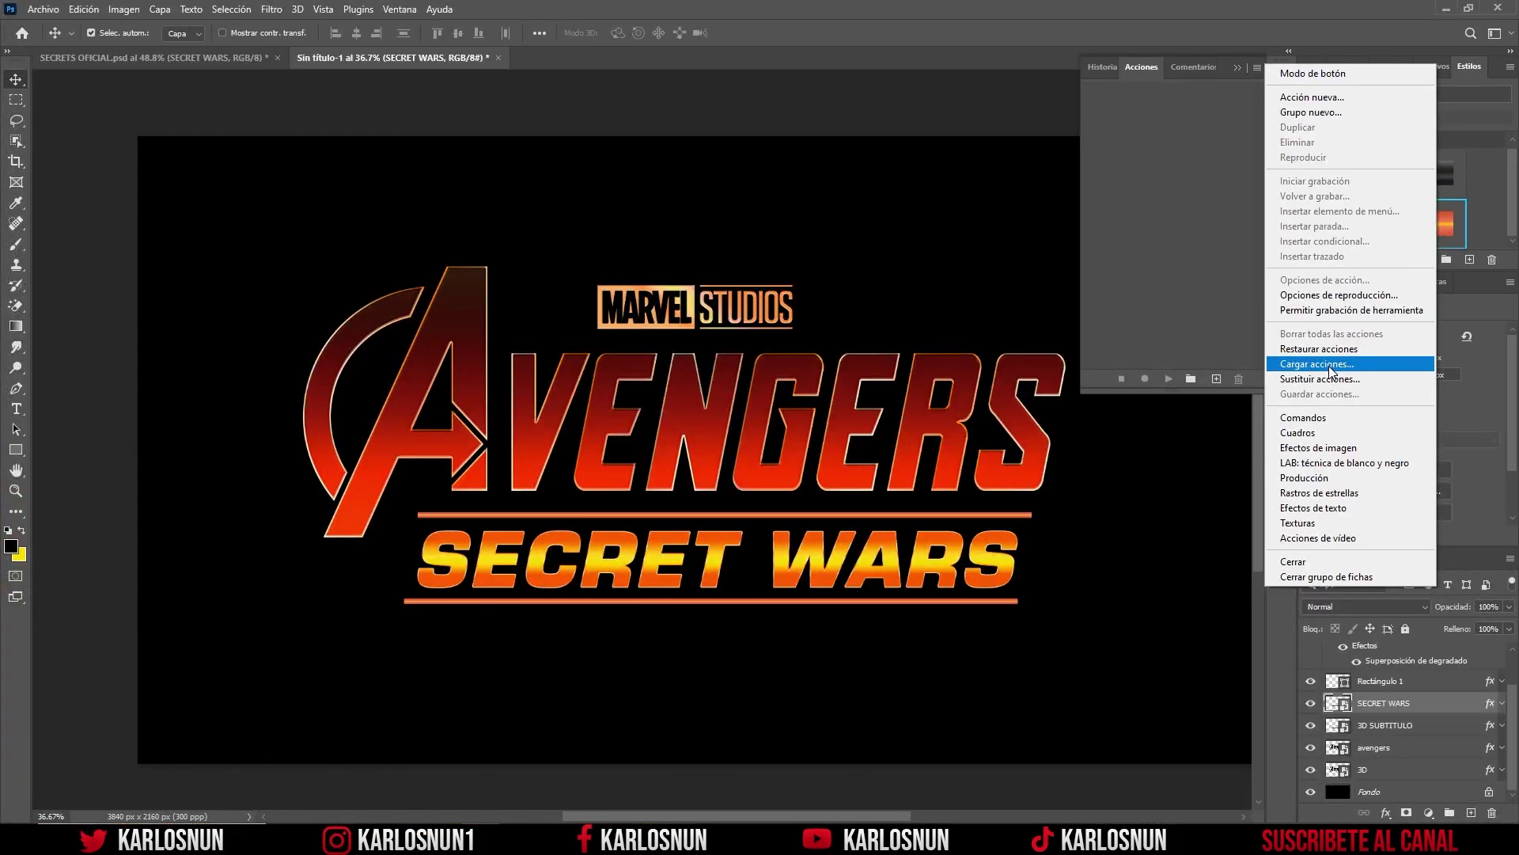
Step: Load accion avengers.atn to restore the SECRETS 2024 actions, then select the 3D layer
{"action": "left_click", "coordinate": [1329, 364]}
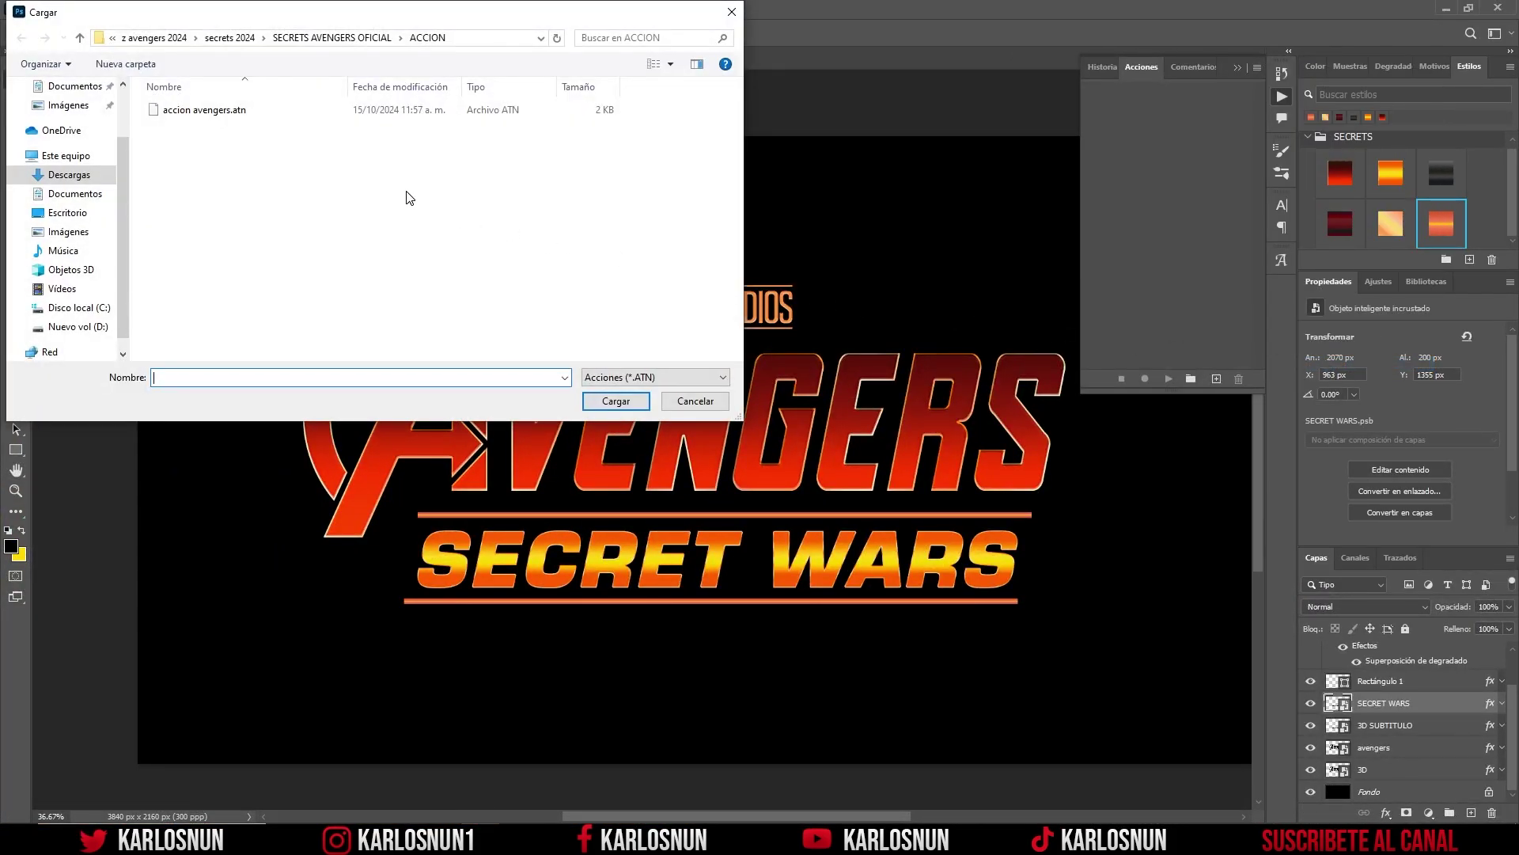
{"action": "left_click", "coordinate": [220, 115]}
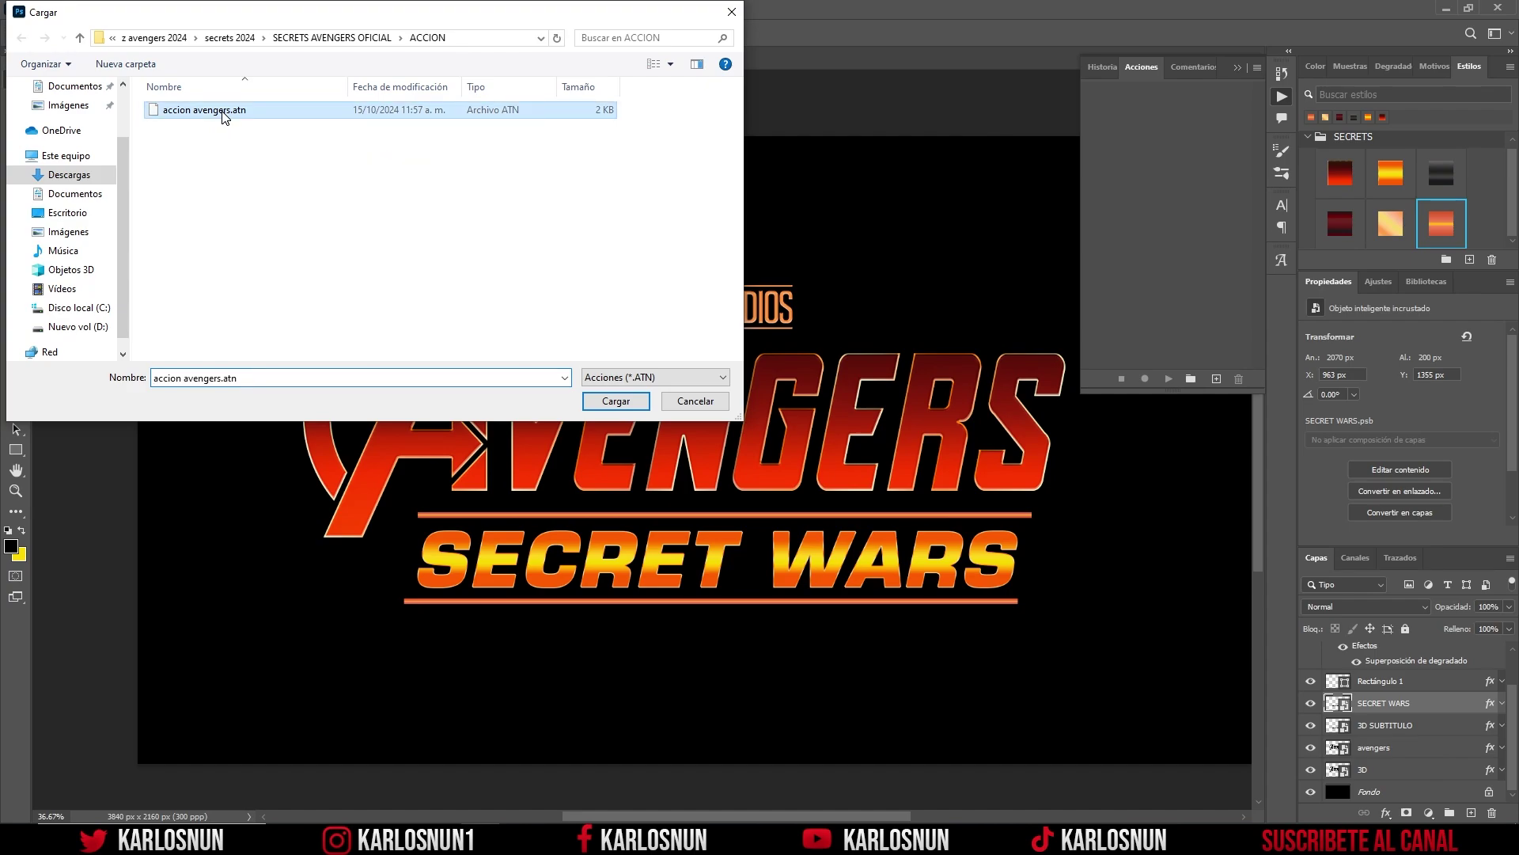
{"action": "left_click", "coordinate": [604, 404]}
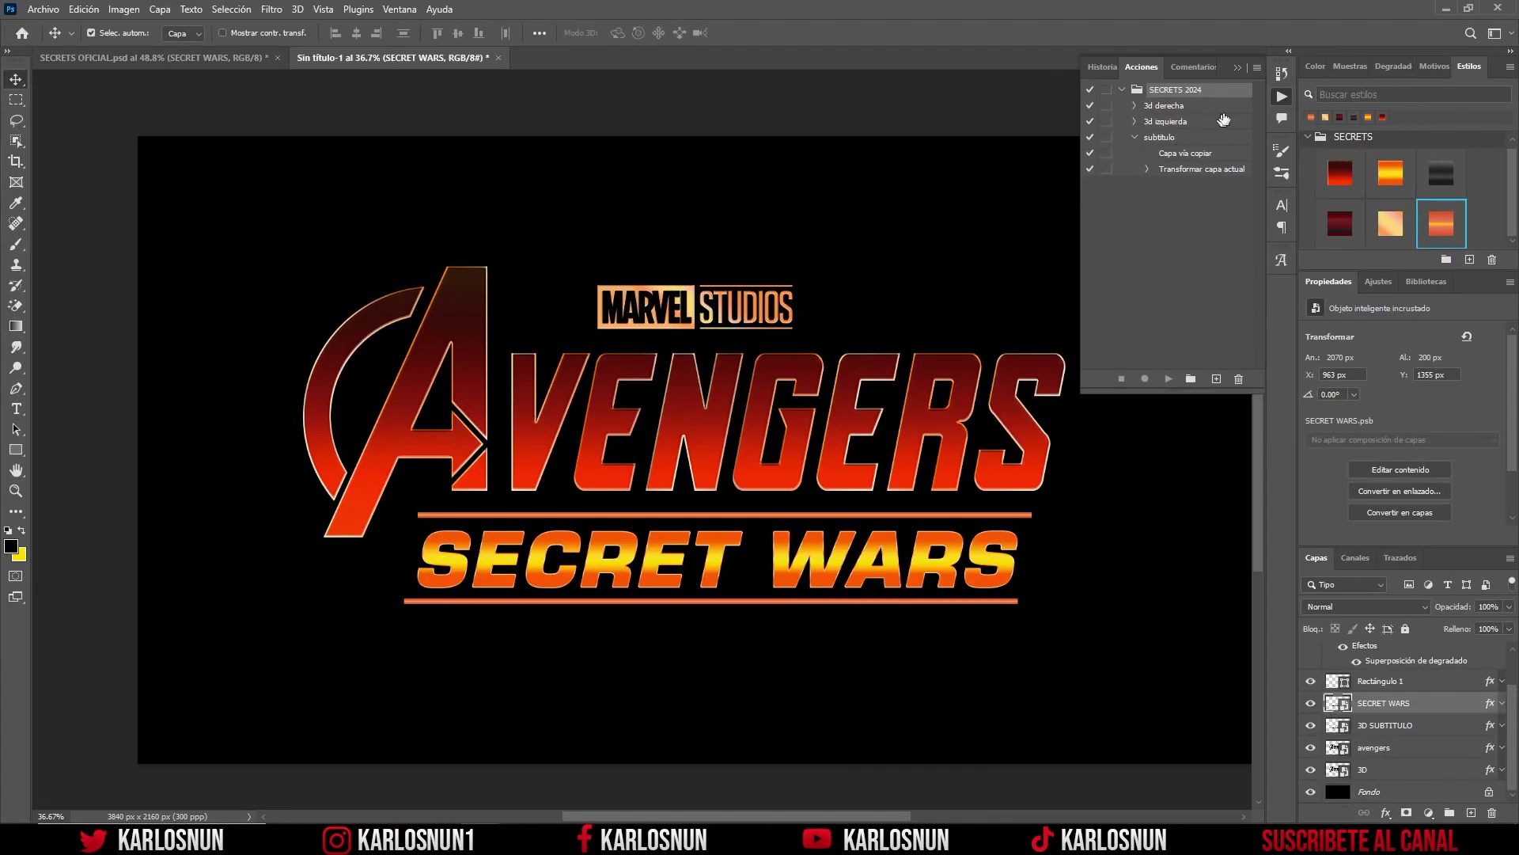
{"action": "left_click", "coordinate": [1462, 740]}
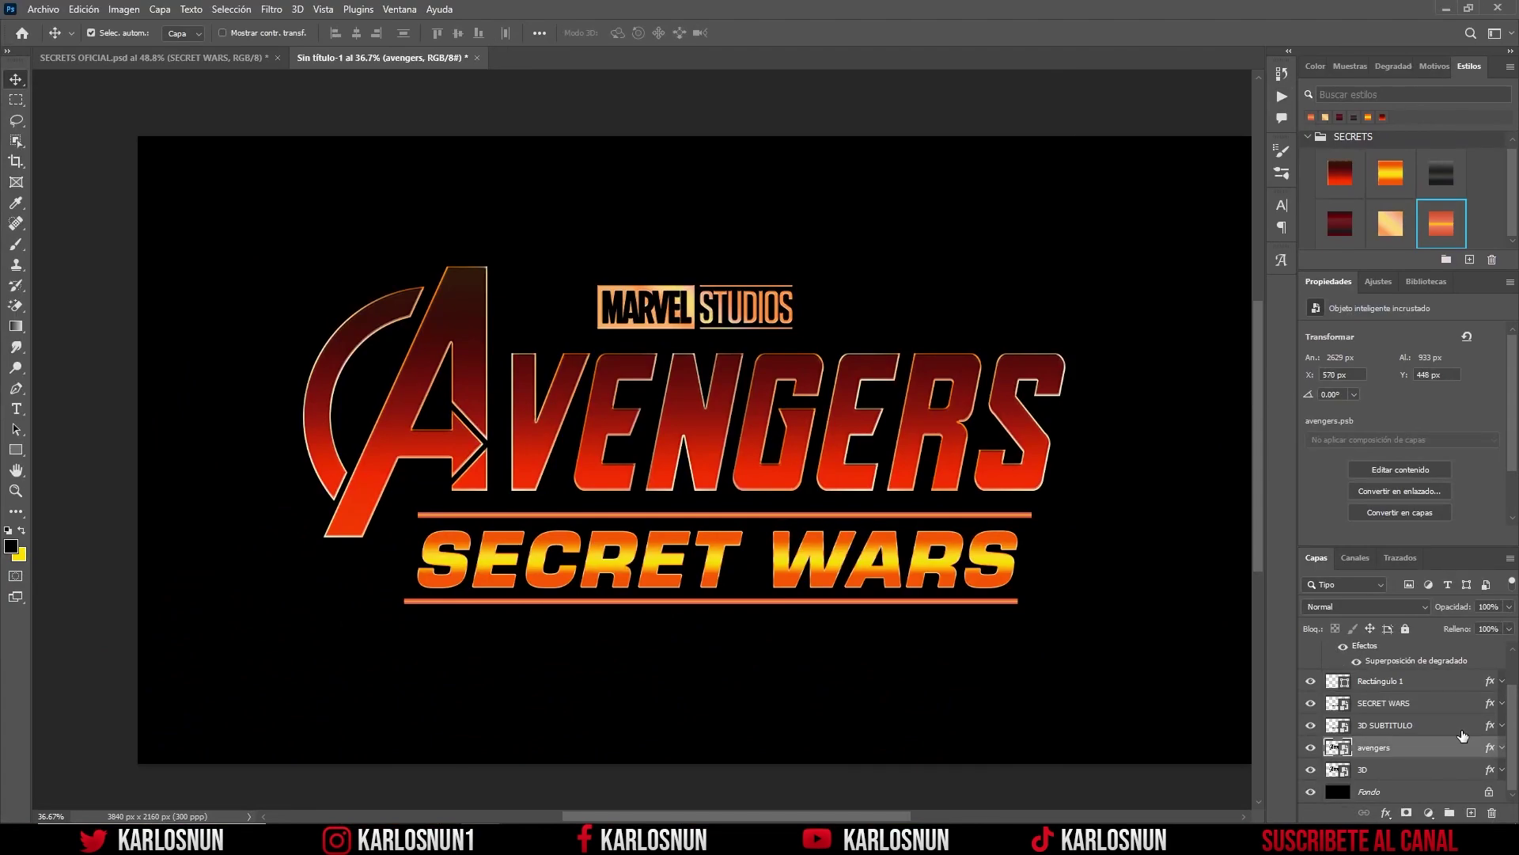
{"action": "left_click", "coordinate": [1381, 770]}
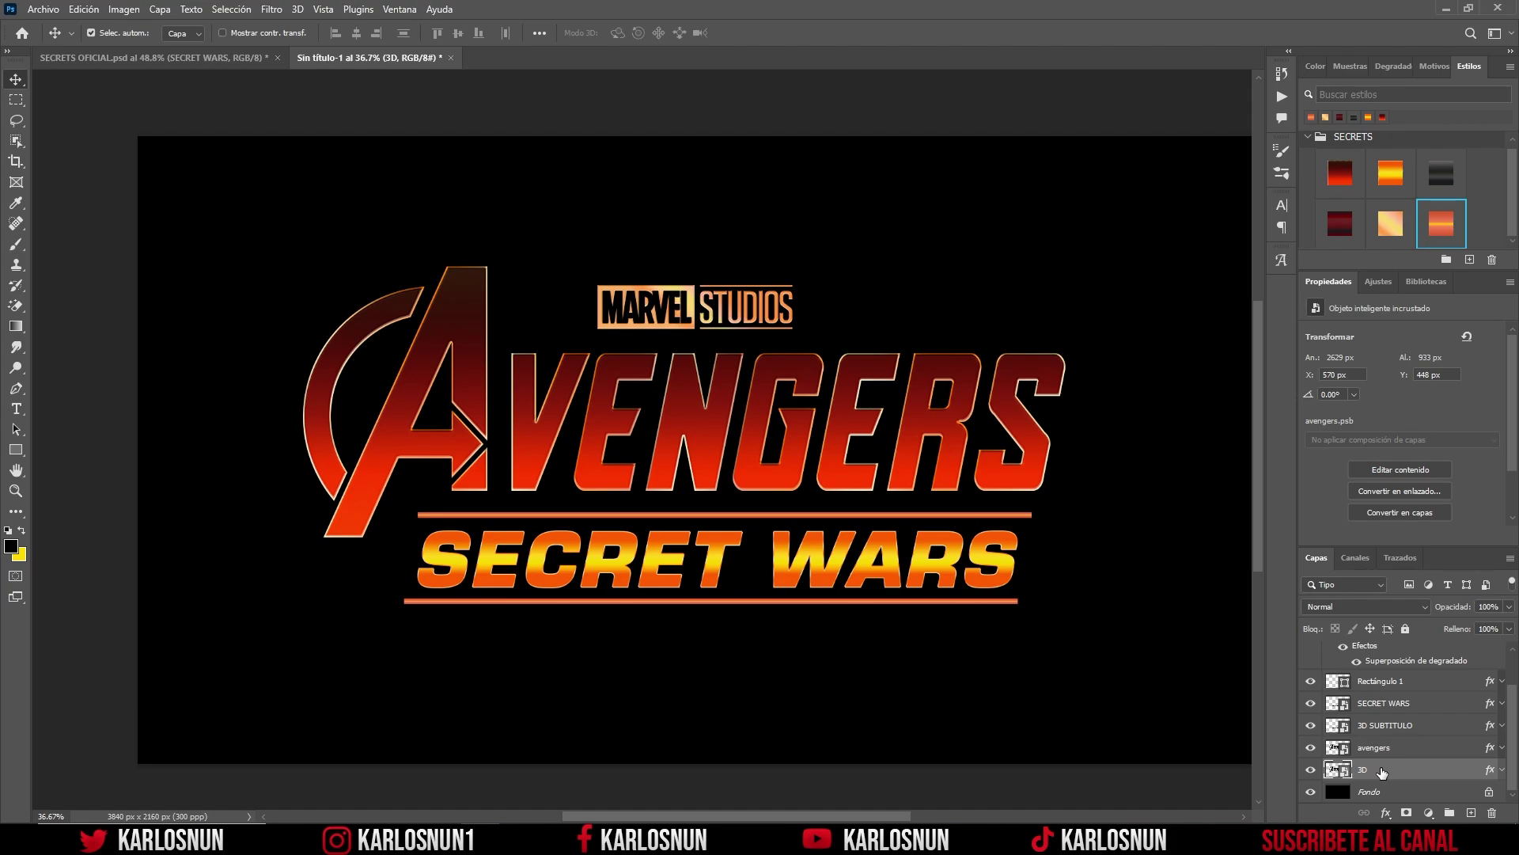
Step: Duplicate the 3D layer and rename the copy '3D IZQUIERDA'
{"action": "key", "text": "ctrl+j"}
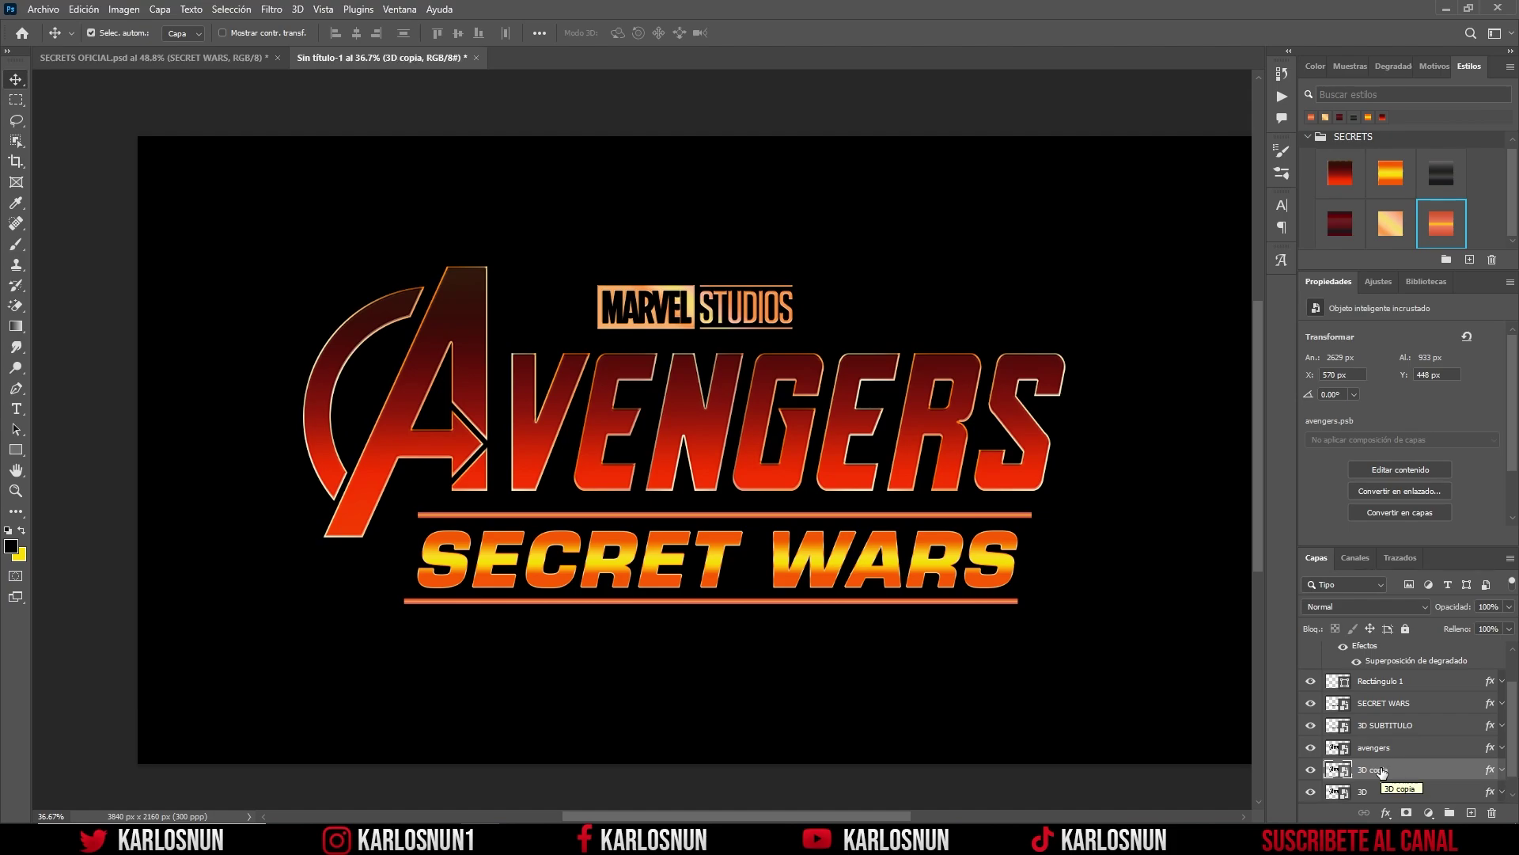
{"action": "scroll", "coordinate": [1500, 770], "scroll_direction": "down", "scroll_amount": 2}
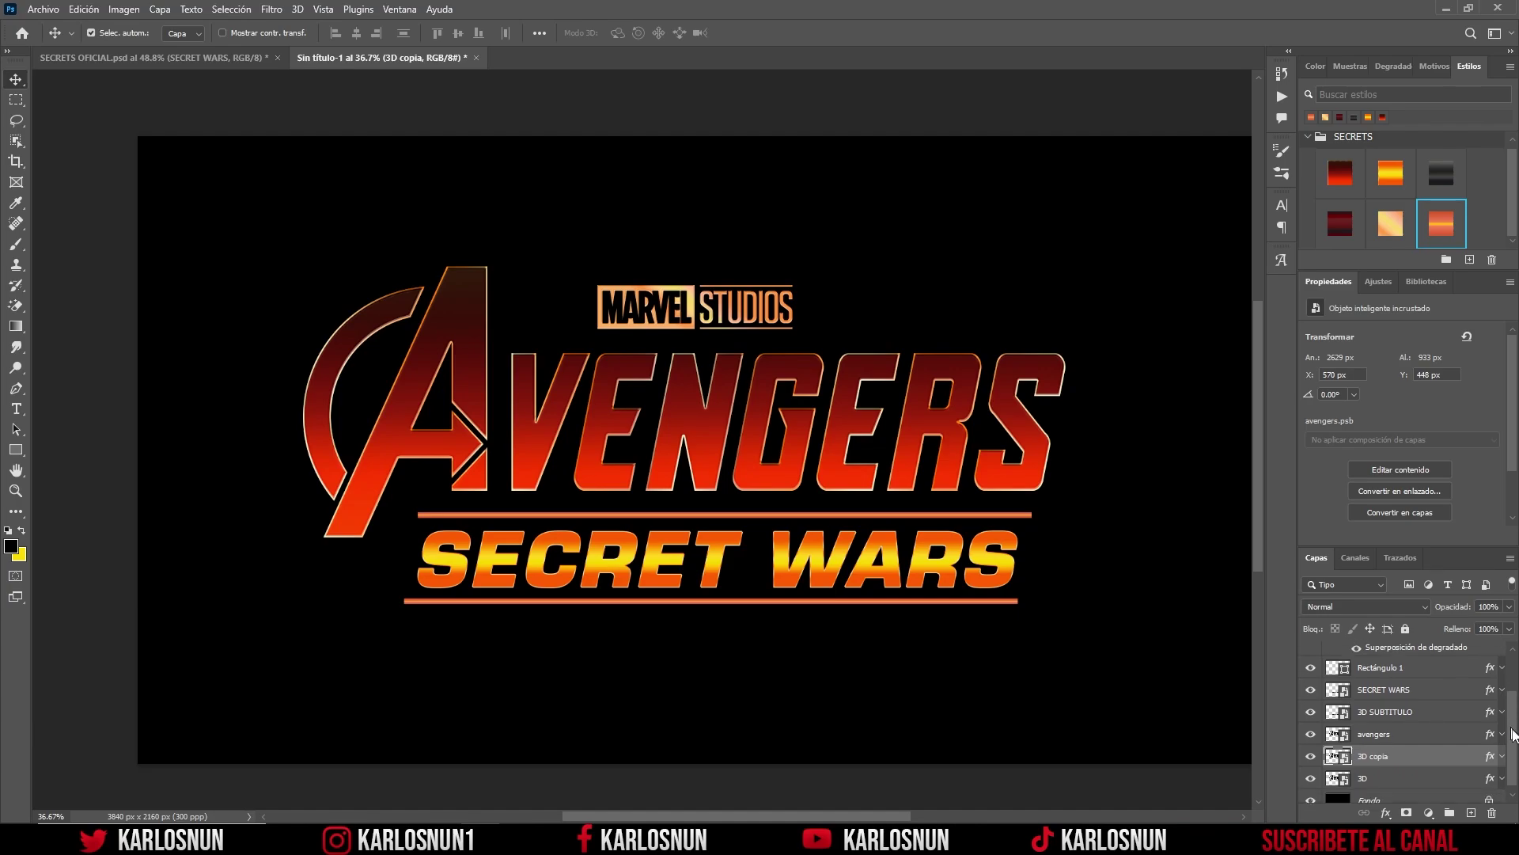
{"action": "double_click", "coordinate": [1378, 749]}
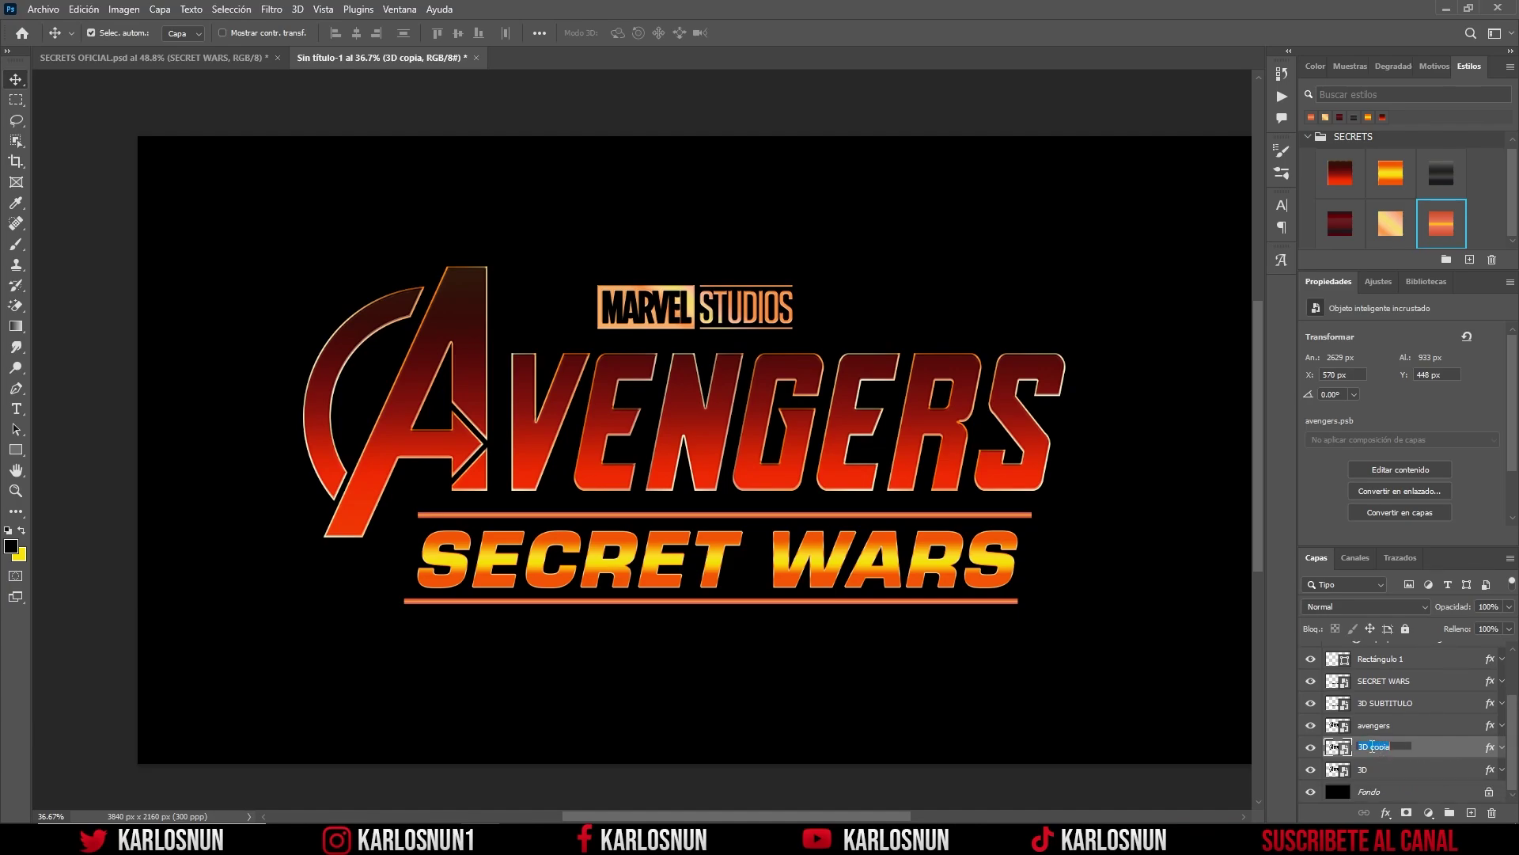
{"action": "left_click_drag", "start_coordinate": [1372, 746], "coordinate": [1409, 746]}
{"action": "key", "text": "BackSpace"}
{"action": "type", "text": "QUIE"}
{"action": "type", "text": "RDA"}
{"action": "key", "text": "Return"}
Step: Rename the original 3D layer to '3D DERECHA'
{"action": "double_click", "coordinate": [1366, 768]}
{"action": "type", "text": "3D D"}
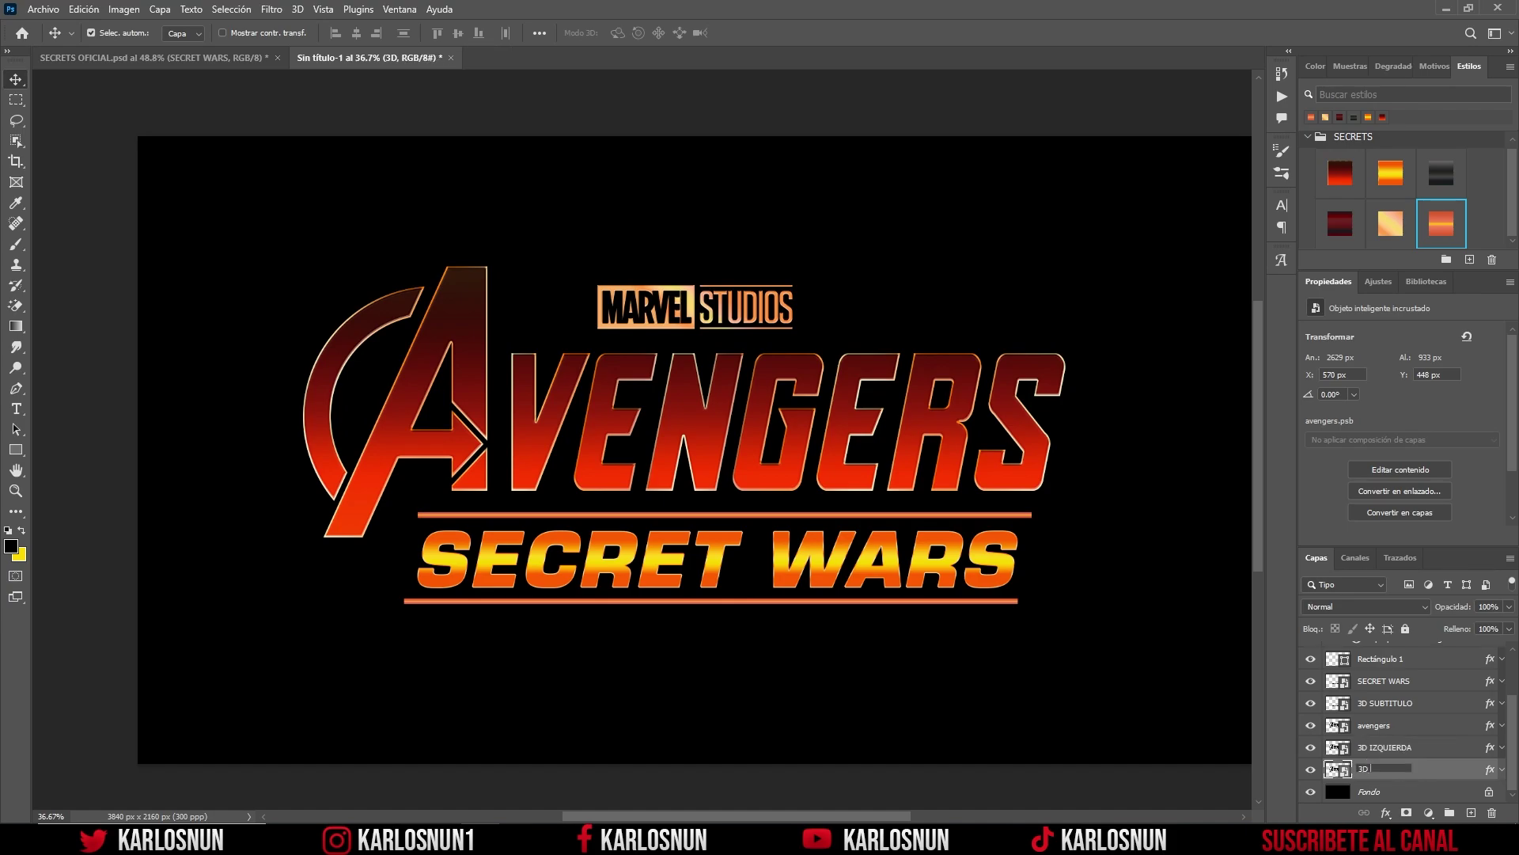
{"action": "type", "text": "ERECHA"}
{"action": "key", "text": "Return"}
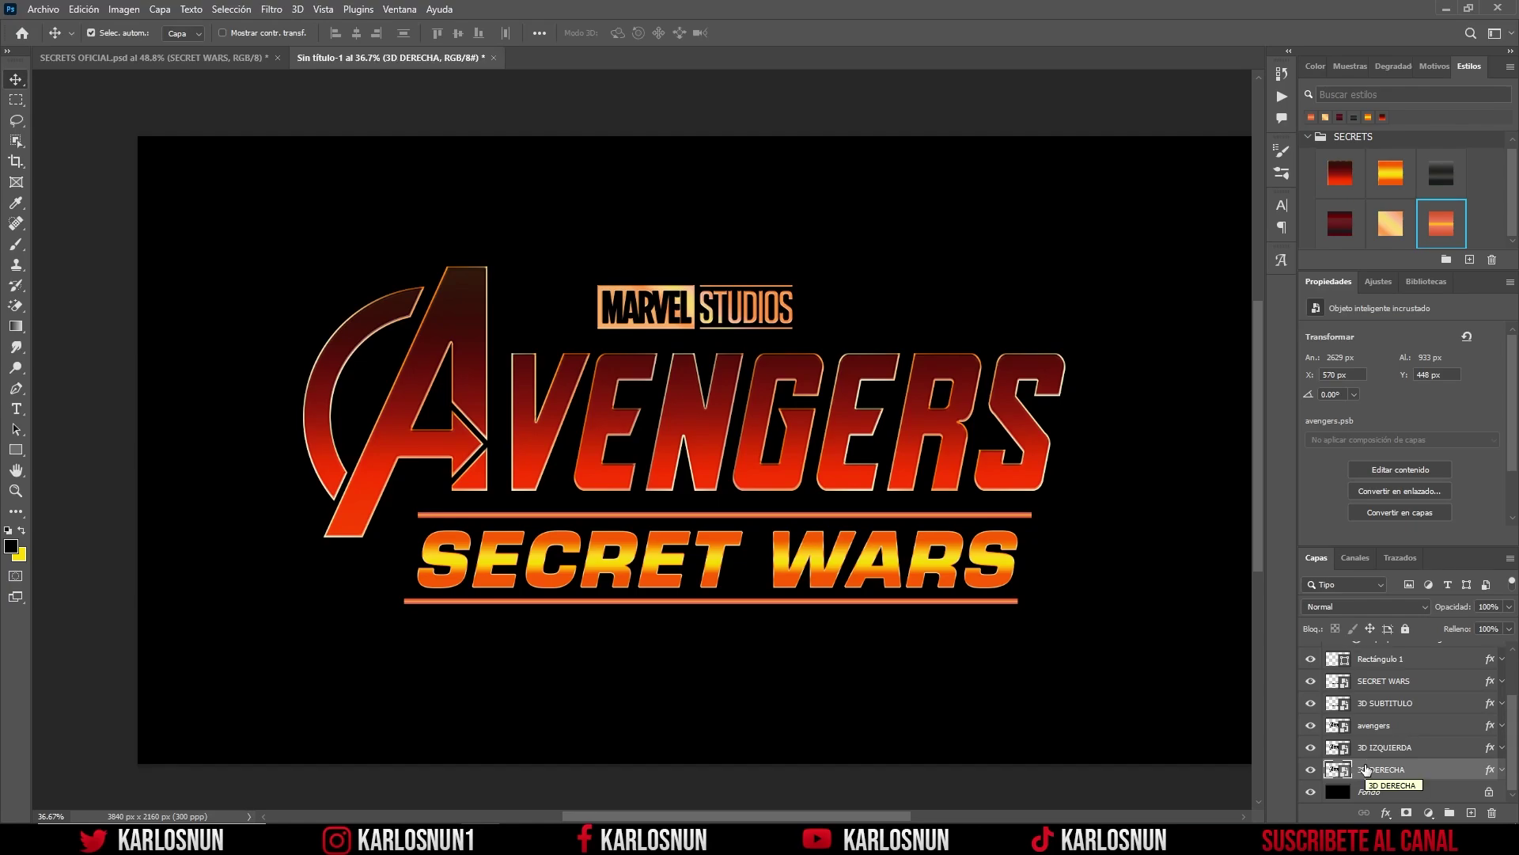
Step: Hide the avengers, 3D IZQUIERDA and Fondo layers and add a layer mask to 3D DERECHA
{"action": "left_click", "coordinate": [1311, 726]}
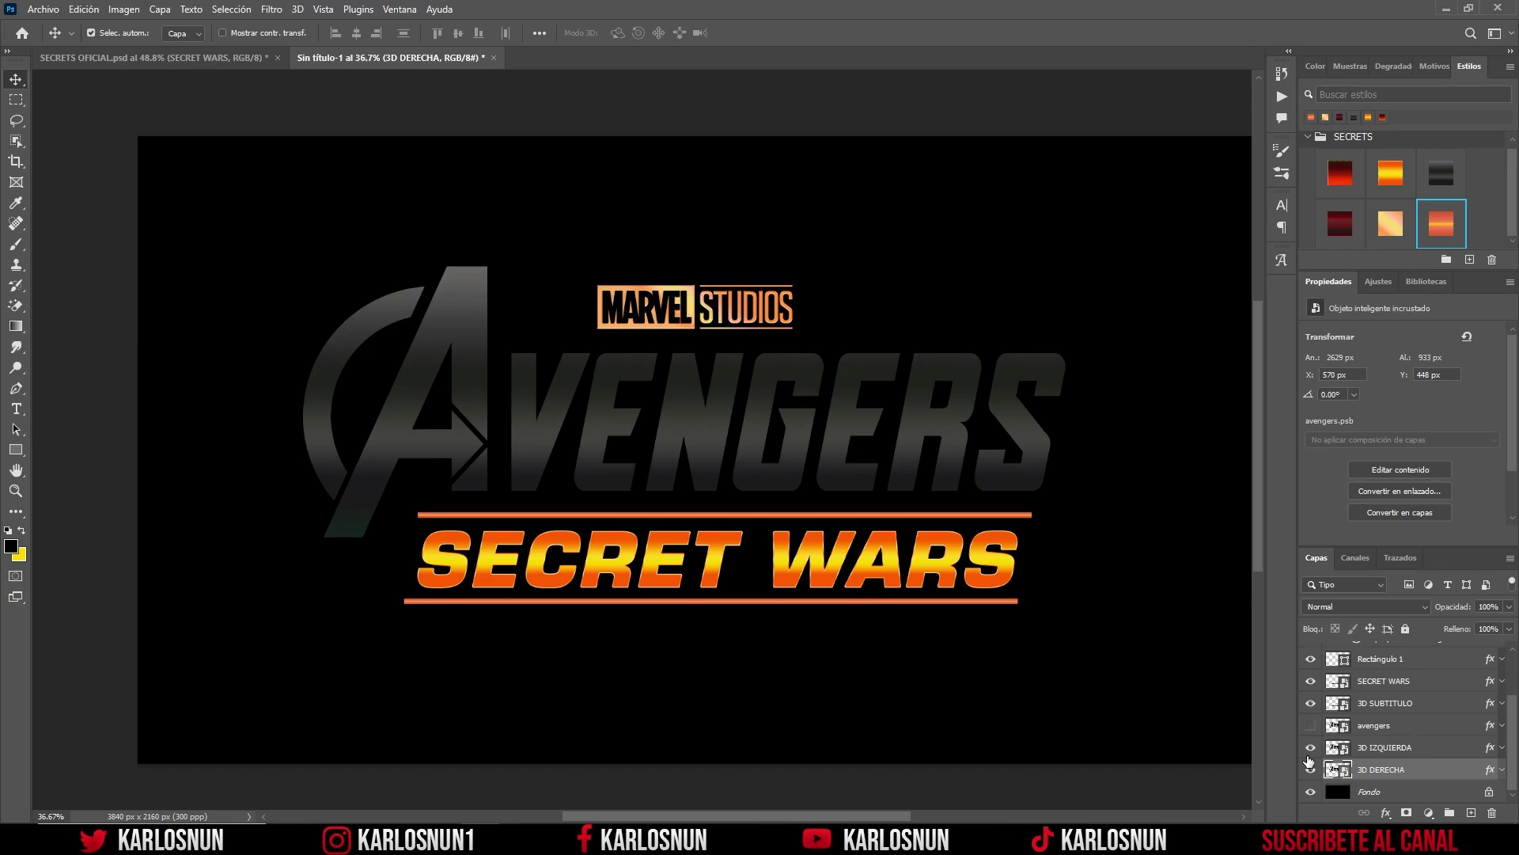
{"action": "left_click", "coordinate": [1310, 748]}
{"action": "left_click", "coordinate": [1311, 792]}
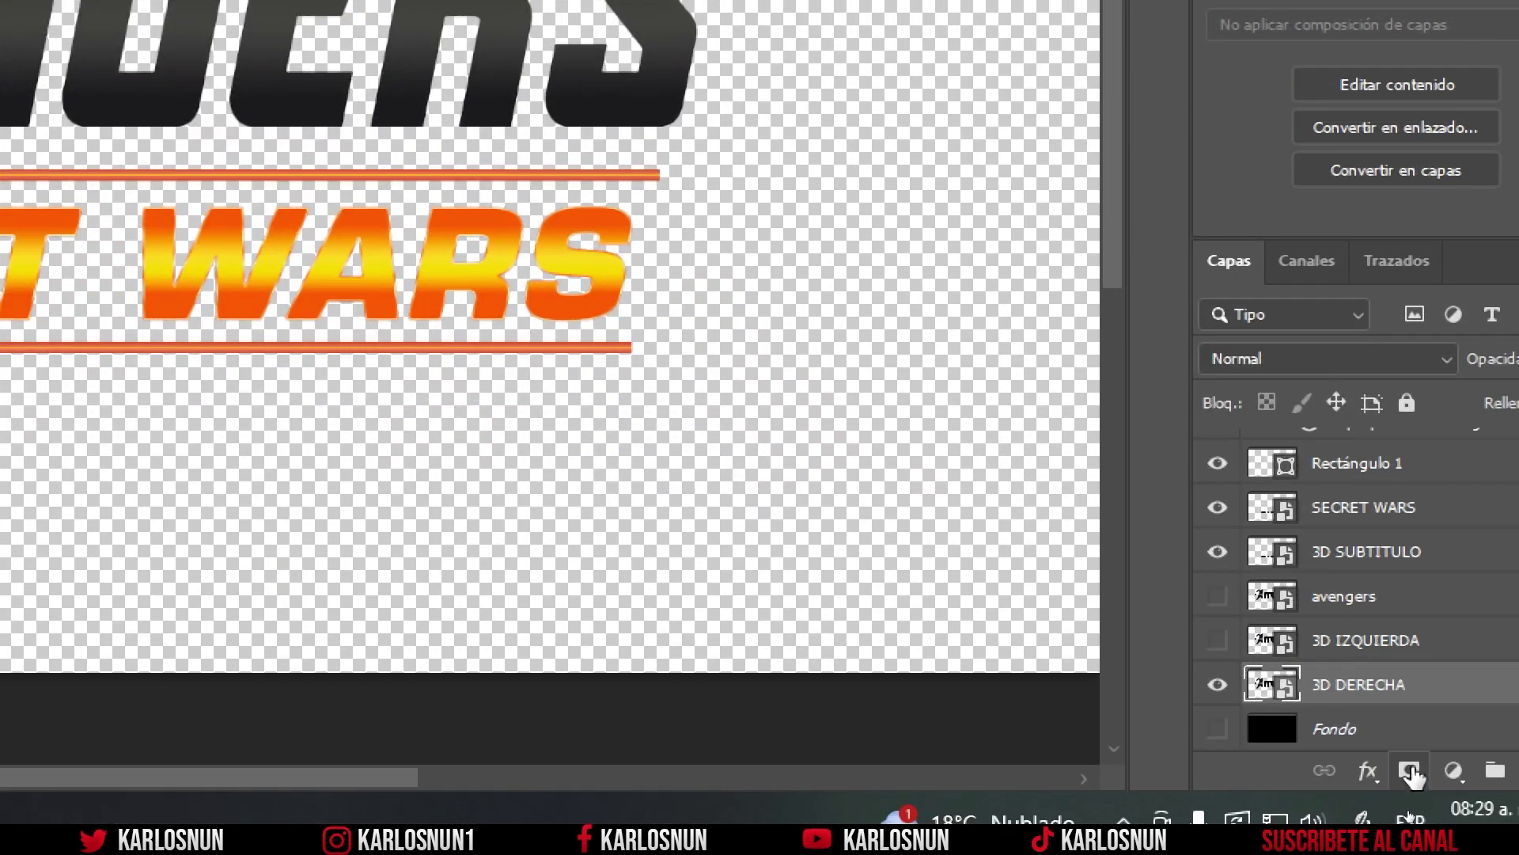
{"action": "left_click", "coordinate": [1411, 771]}
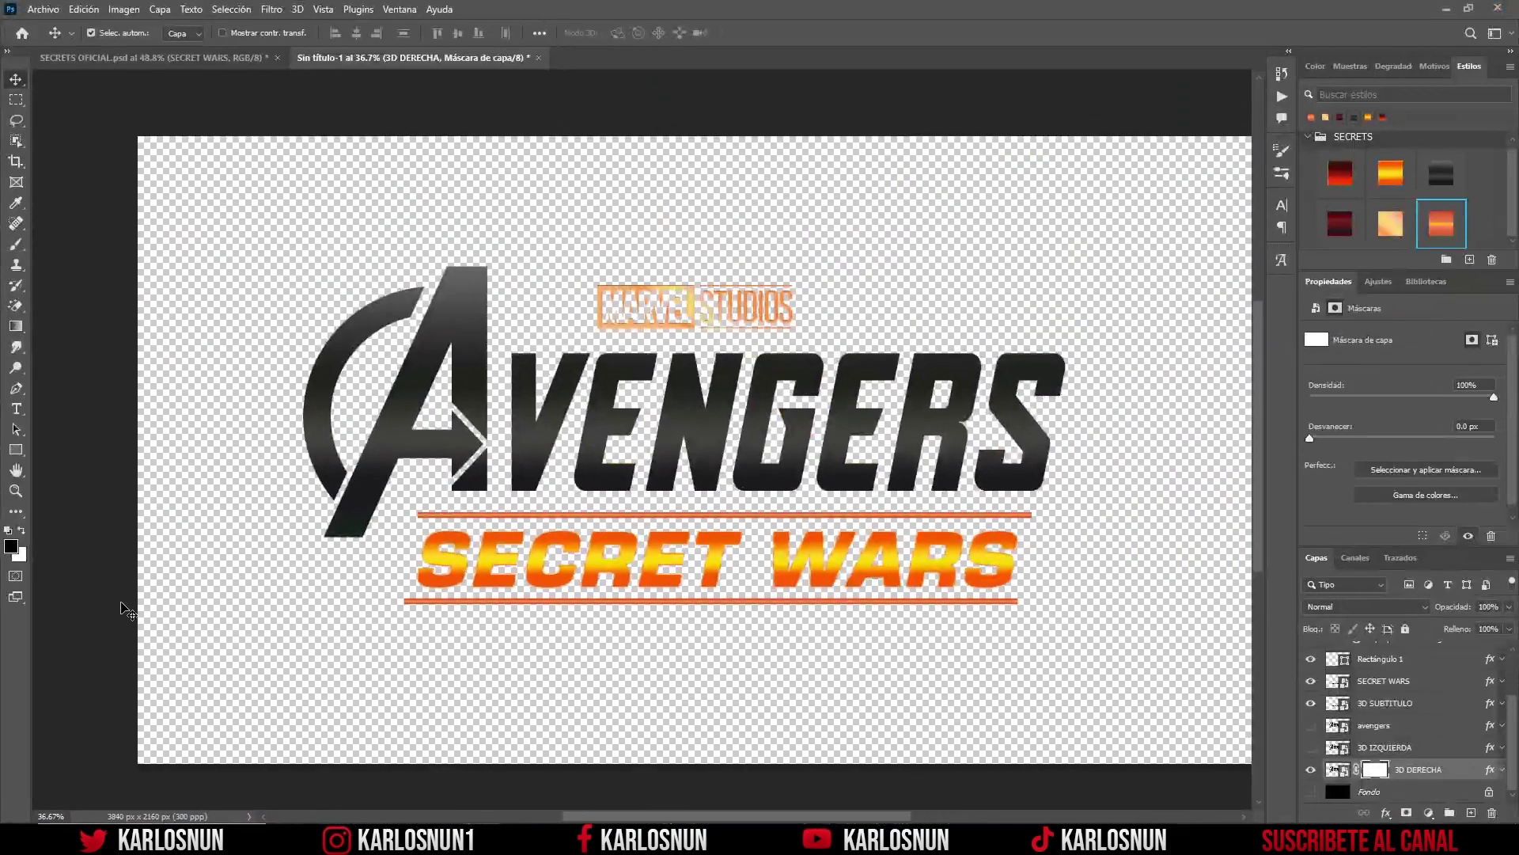
Step: Brush black on 3D DERECHA's mask over the circled A and VEN so only GERS remains
{"action": "key", "text": "b"}
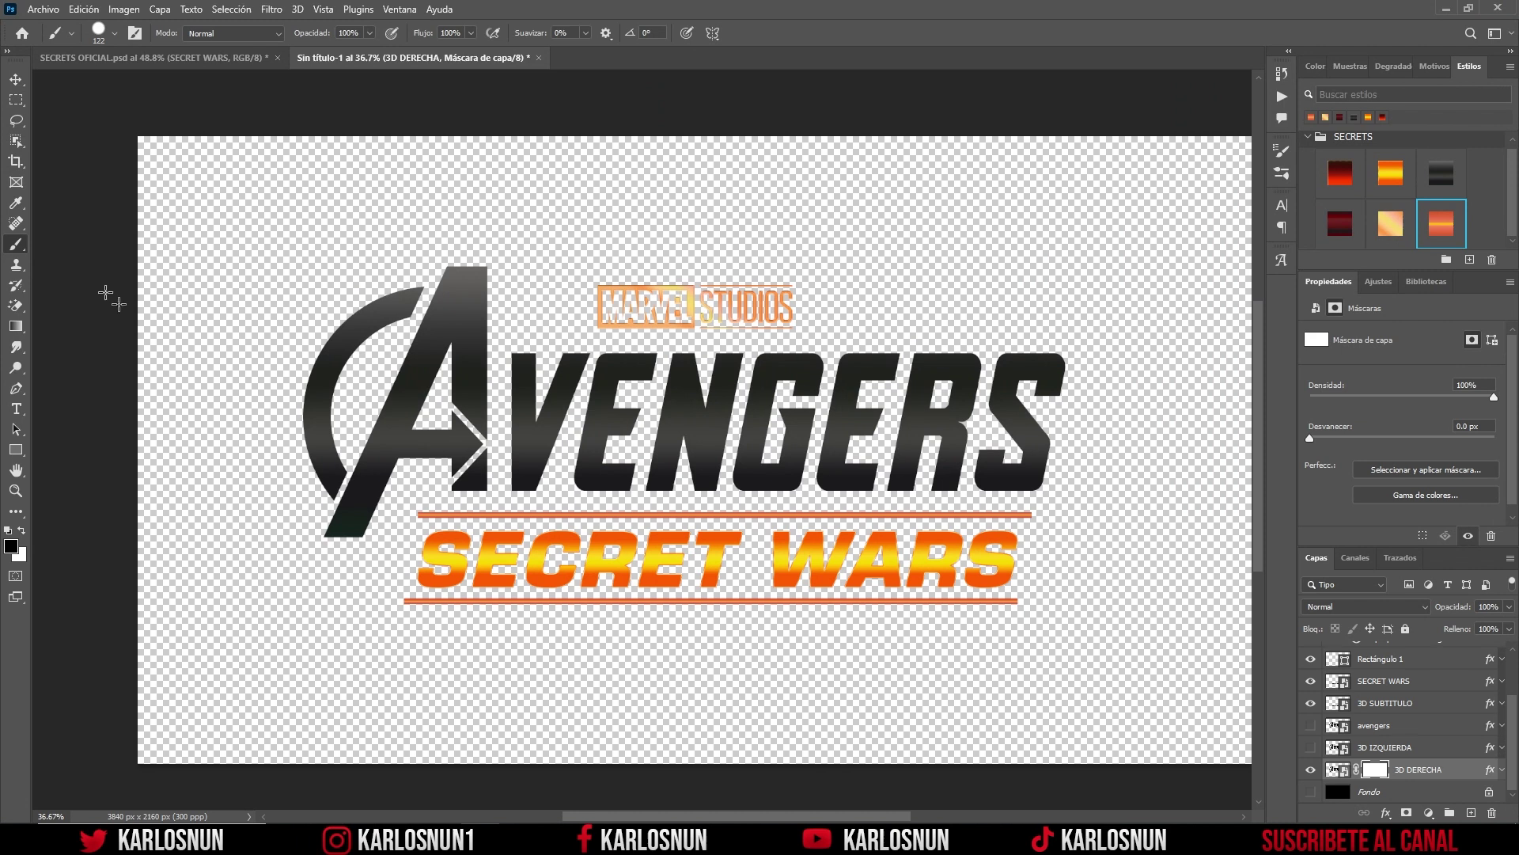
{"action": "left_click", "coordinate": [115, 34]}
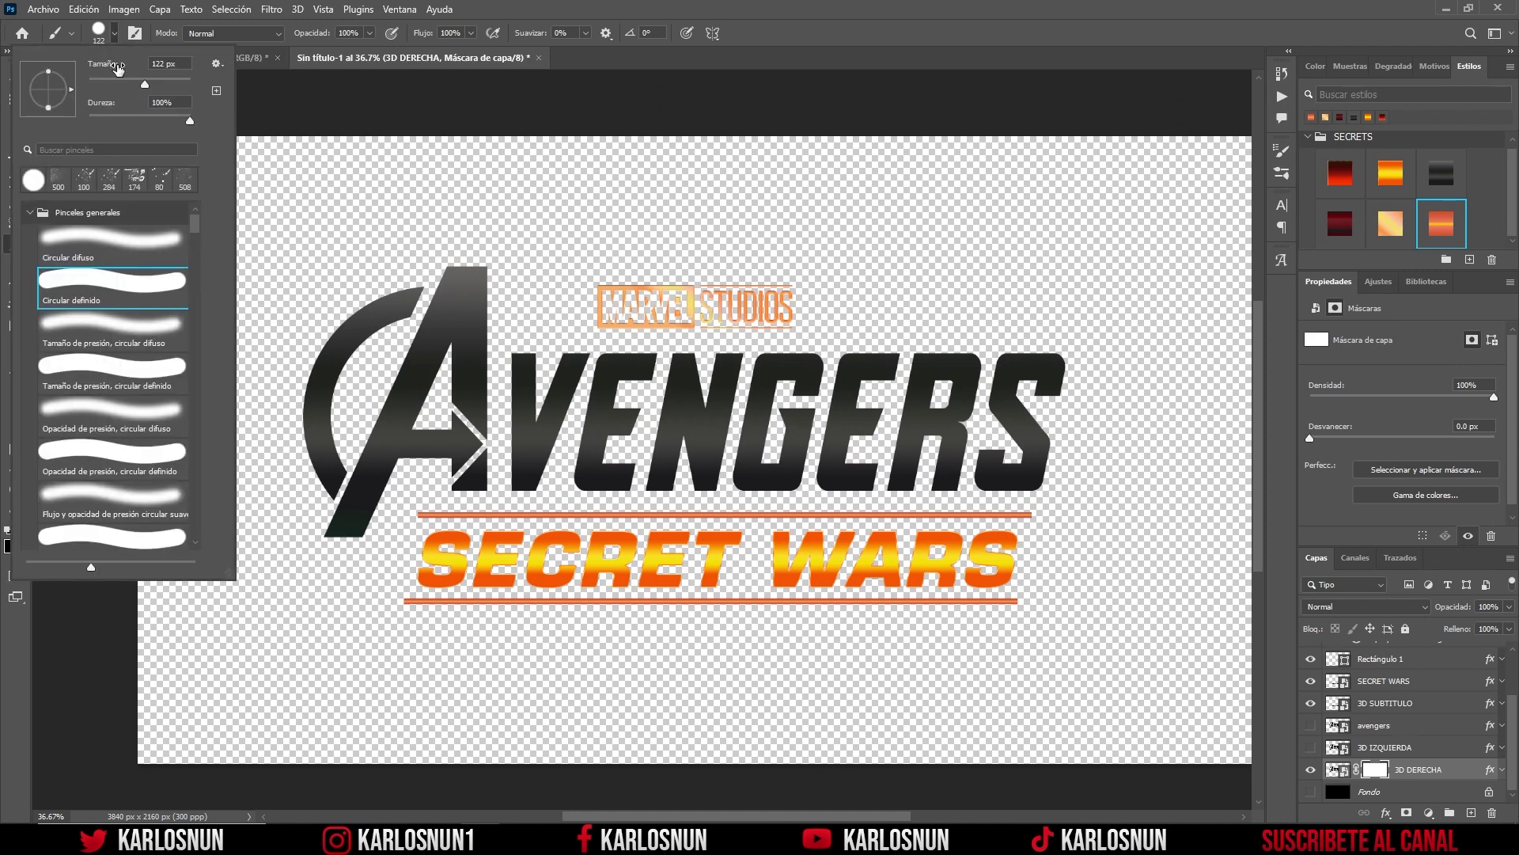
{"action": "left_click", "coordinate": [115, 33]}
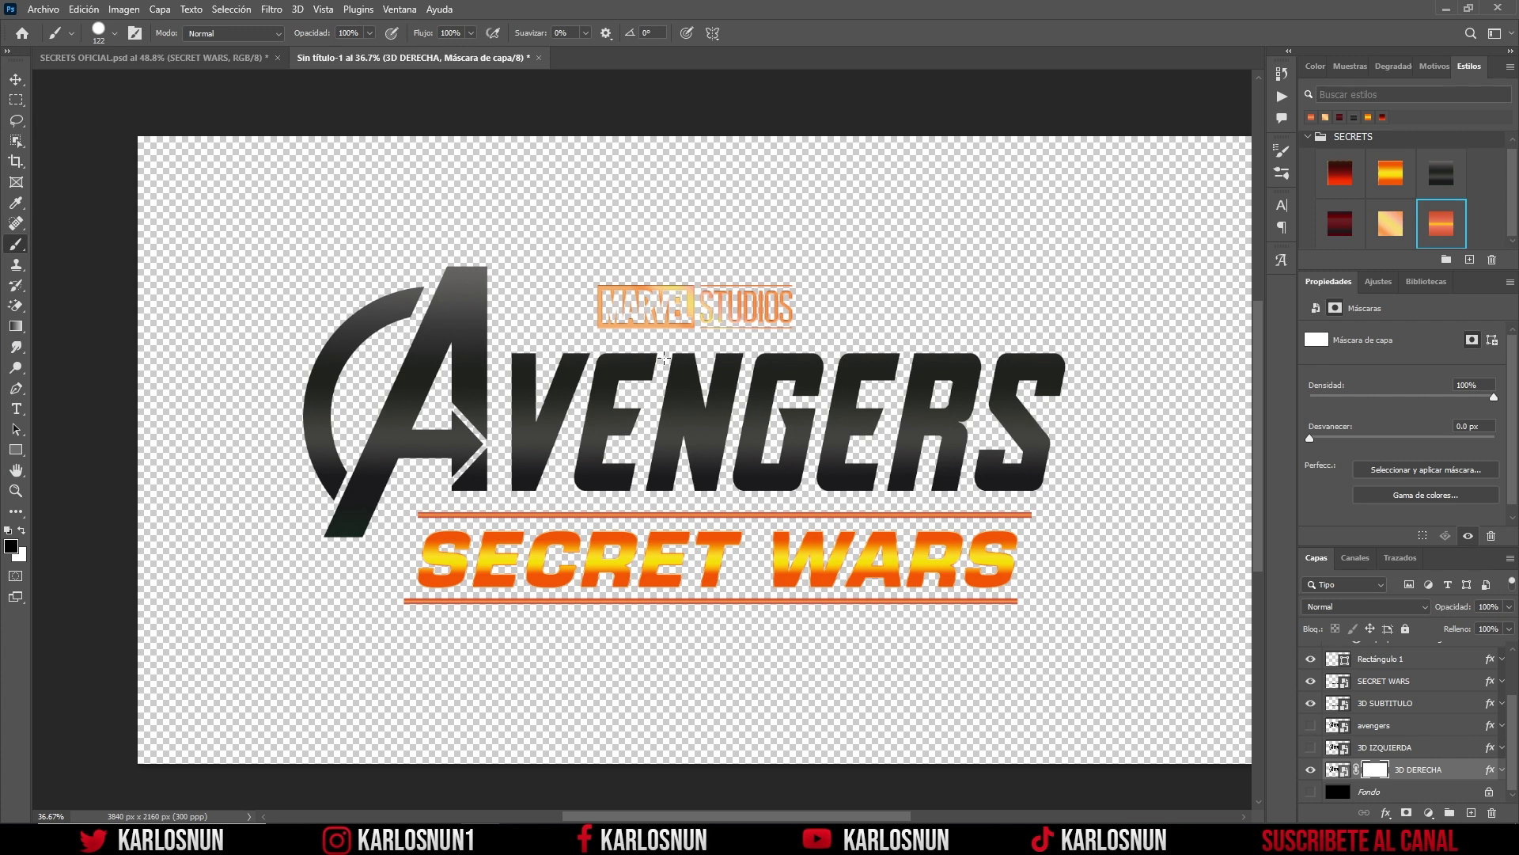
{"action": "left_click_drag", "start_coordinate": [720, 357], "coordinate": [716, 408]}
{"action": "mouse_move", "coordinate": [722, 356]}
{"action": "left_mouse_down"}
{"action": "mouse_move", "coordinate": [702, 470]}
{"action": "mouse_move", "coordinate": [707, 452]}
{"action": "mouse_move", "coordinate": [657, 475]}
{"action": "left_mouse_up"}
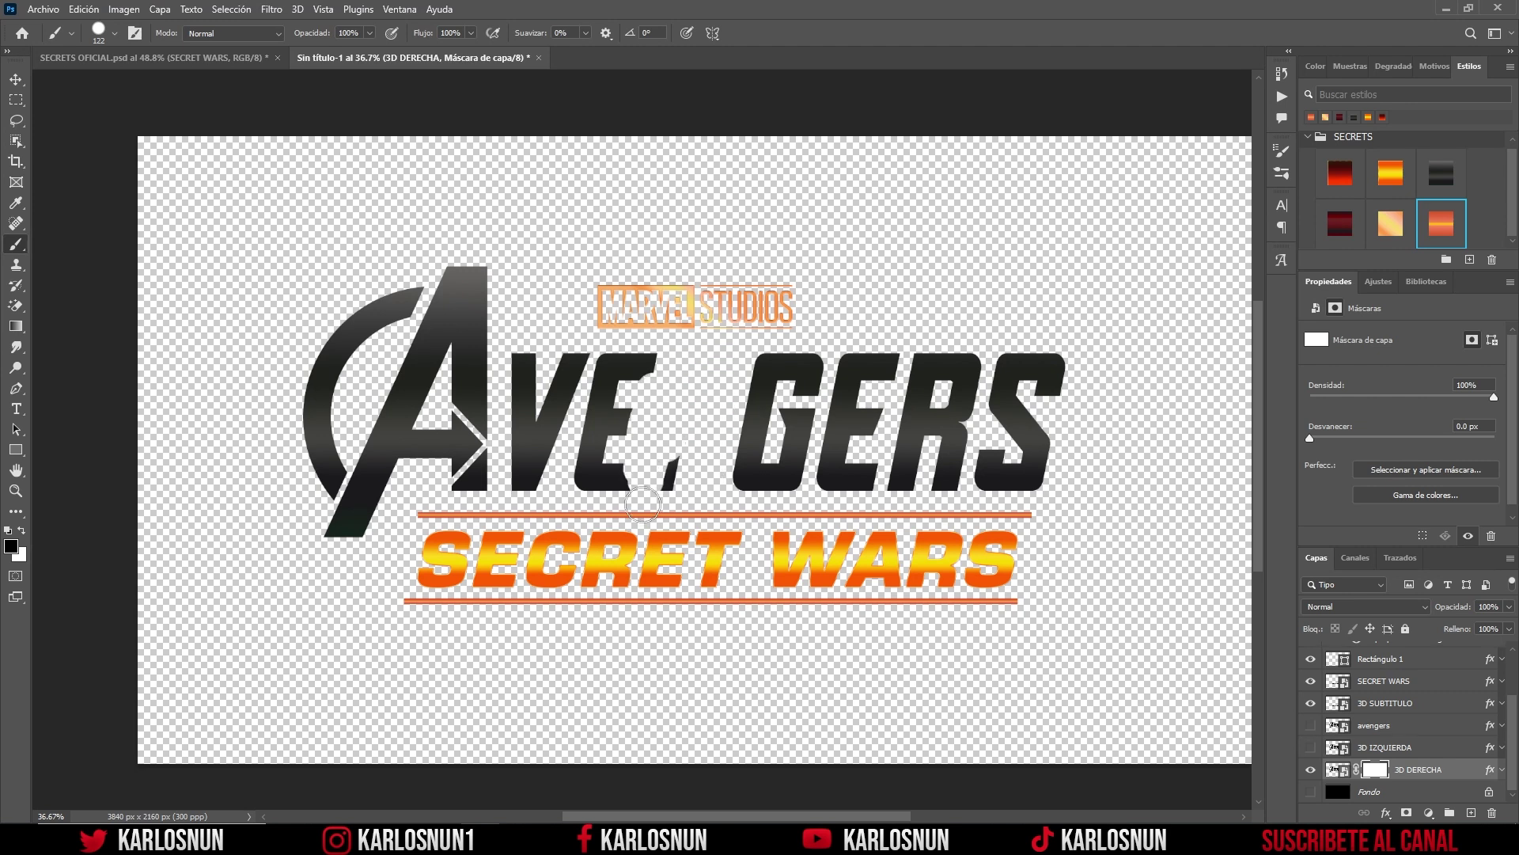
{"action": "right_click", "coordinate": [520, 335]}
{"action": "left_click_drag", "start_coordinate": [658, 323], "coordinate": [688, 329]}
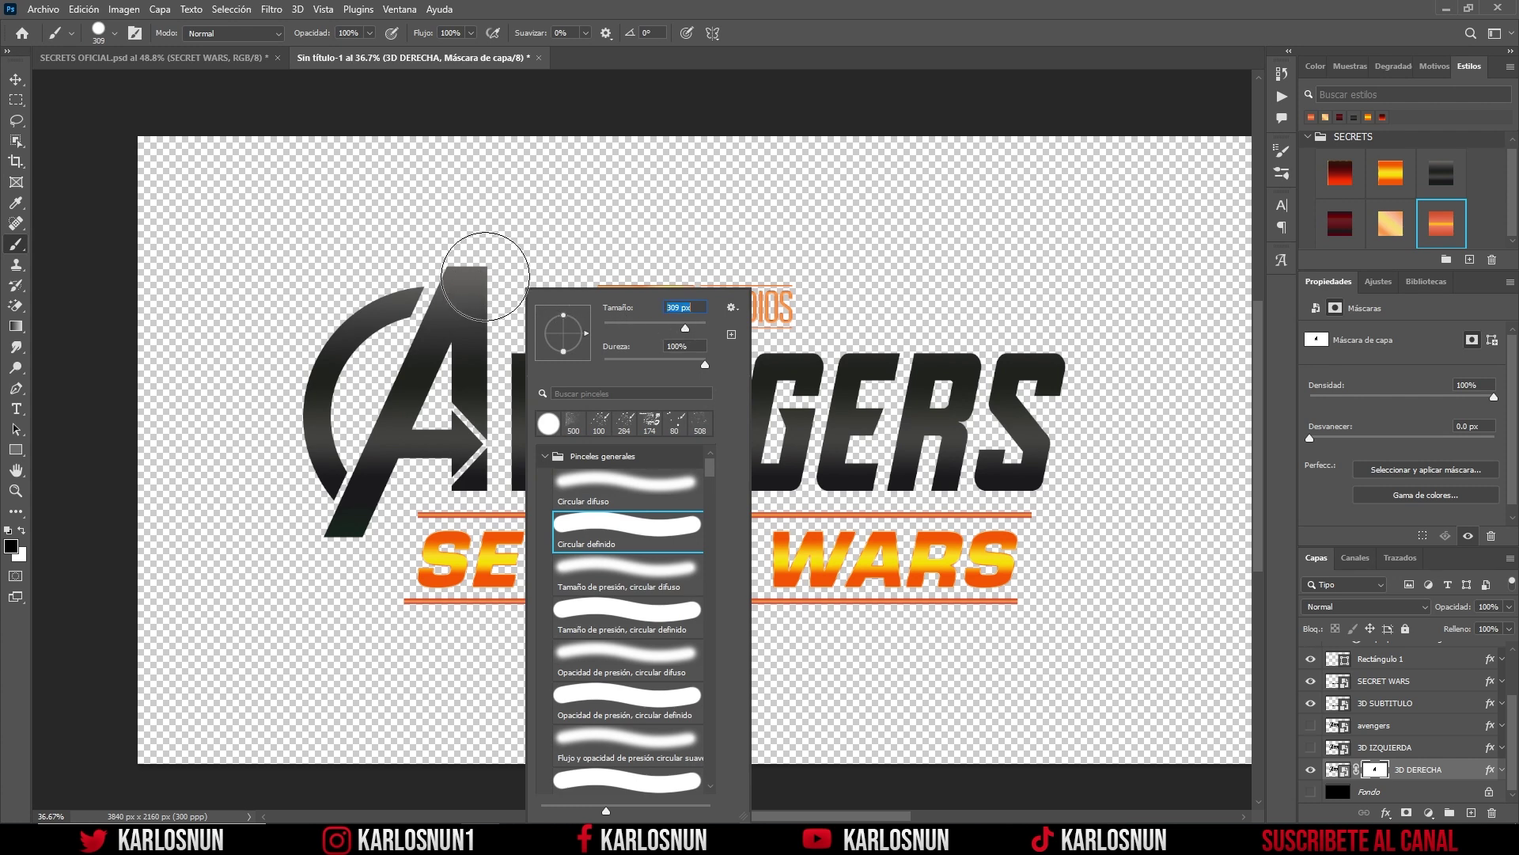
{"action": "left_click", "coordinate": [485, 277]}
{"action": "left_click_drag", "start_coordinate": [483, 292], "coordinate": [340, 396]}
{"action": "mouse_move", "coordinate": [316, 474]}
{"action": "left_mouse_down"}
{"action": "mouse_move", "coordinate": [408, 312]}
{"action": "mouse_move", "coordinate": [410, 433]}
{"action": "mouse_move", "coordinate": [339, 501]}
{"action": "mouse_move", "coordinate": [425, 458]}
{"action": "mouse_move", "coordinate": [519, 357]}
{"action": "mouse_move", "coordinate": [507, 449]}
{"action": "mouse_move", "coordinate": [536, 414]}
{"action": "mouse_move", "coordinate": [509, 501]}
{"action": "mouse_move", "coordinate": [589, 415]}
{"action": "mouse_move", "coordinate": [620, 407]}
{"action": "mouse_move", "coordinate": [651, 435]}
{"action": "mouse_move", "coordinate": [651, 475]}
{"action": "mouse_move", "coordinate": [685, 394]}
{"action": "left_mouse_up"}
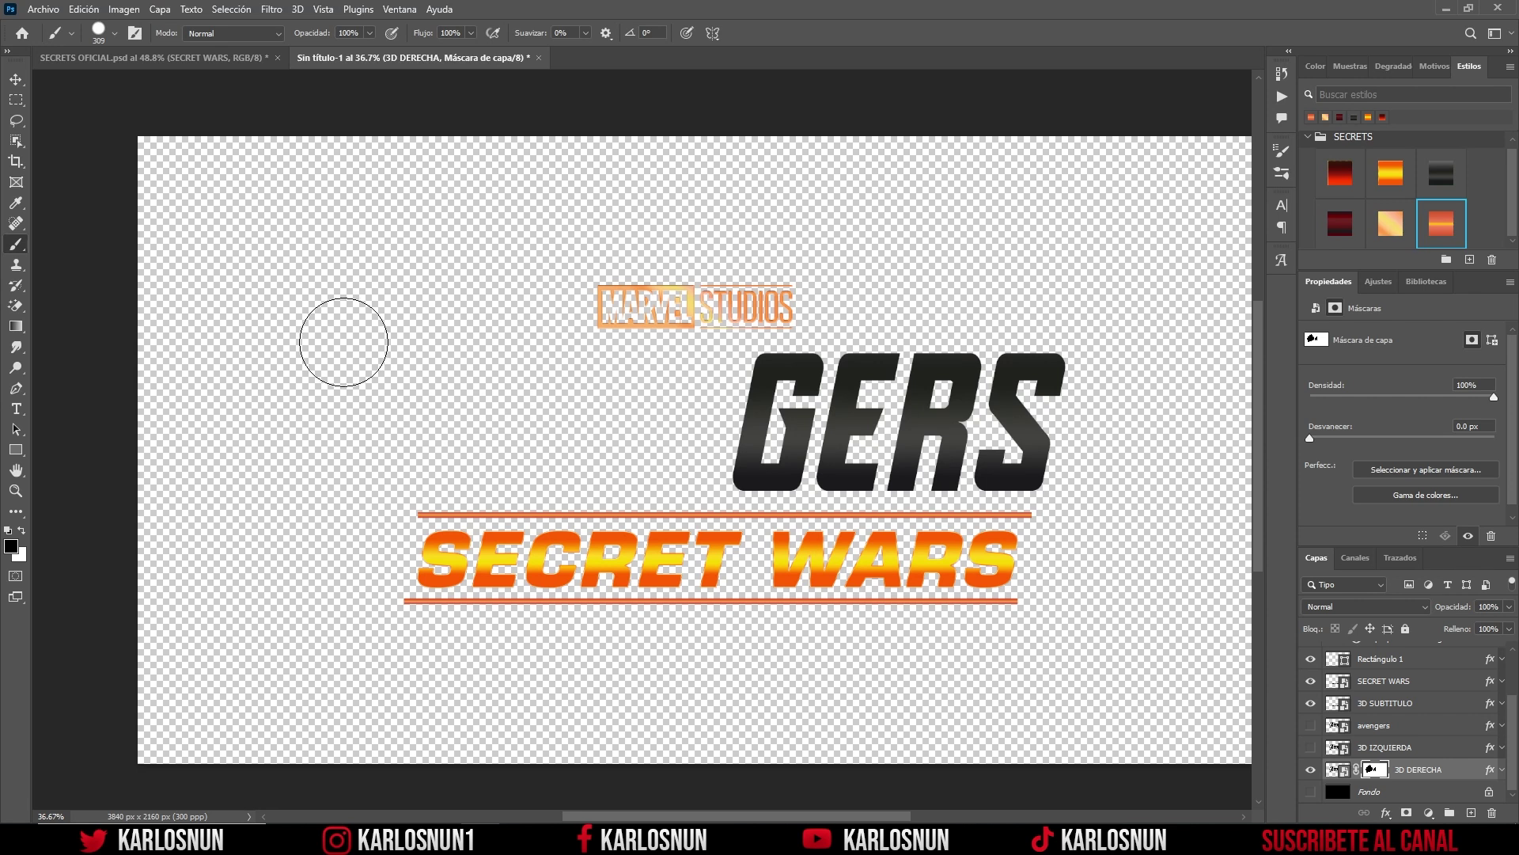
{"action": "left_click", "coordinate": [15, 79]}
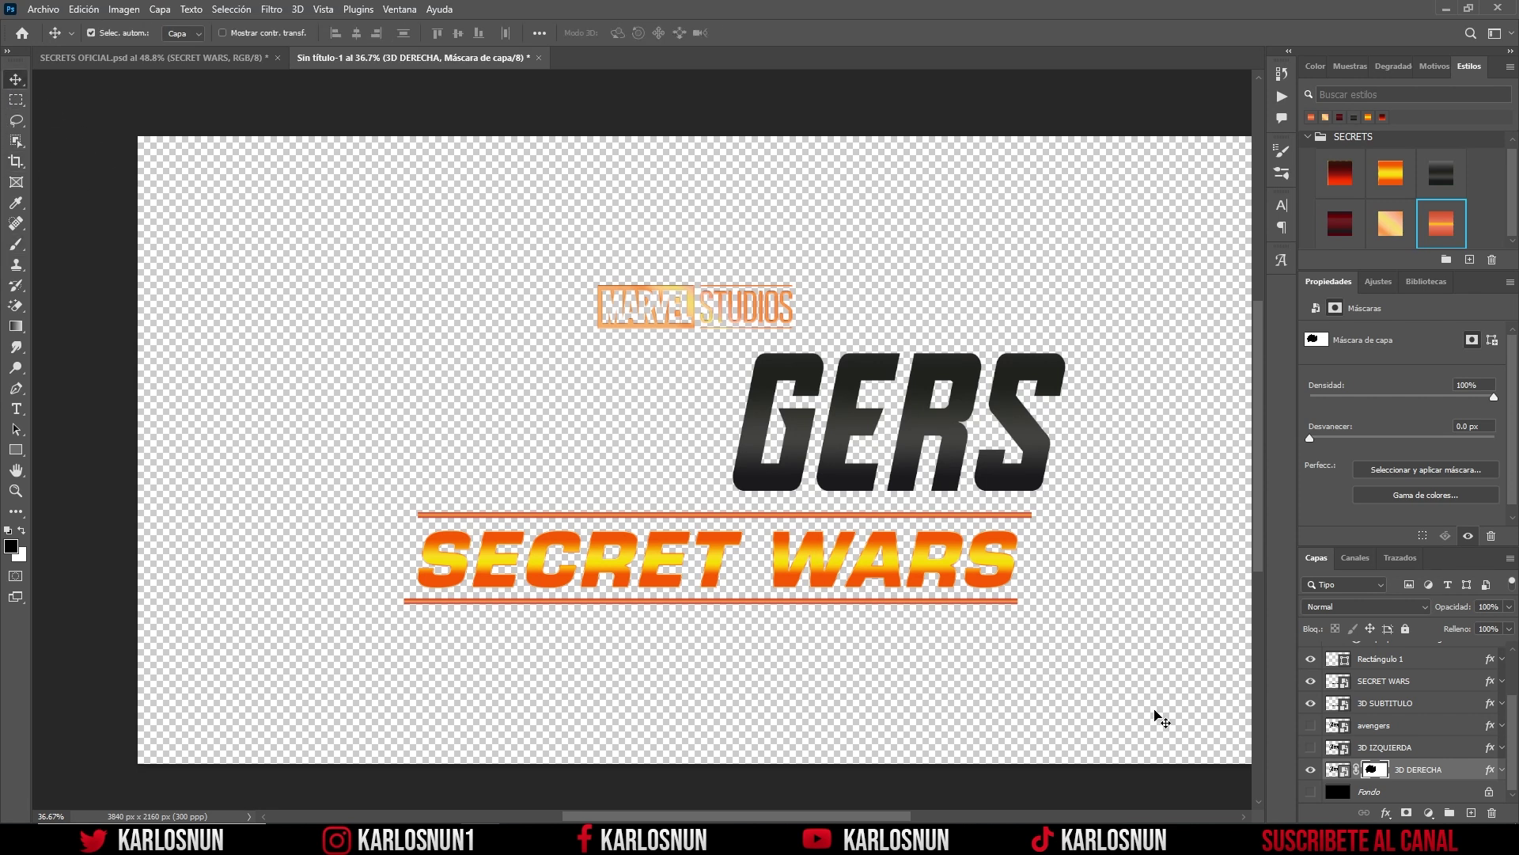
Step: Show 3D IZQUIERDA, add a layer mask and paint out GERS, leaving AVEN visible
{"action": "left_click", "coordinate": [1311, 748]}
{"action": "left_click", "coordinate": [1449, 751]}
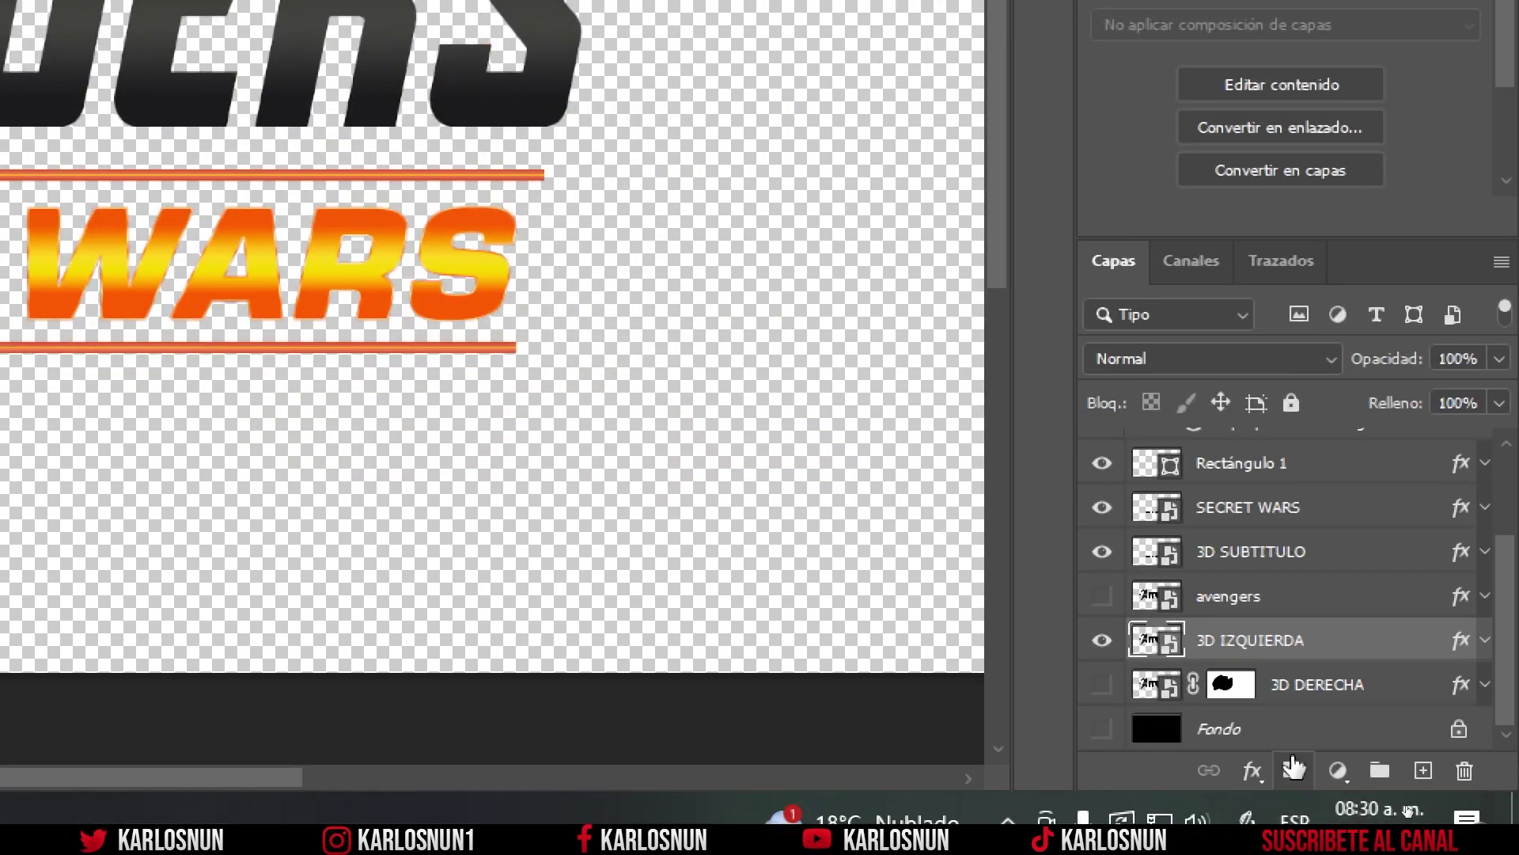
{"action": "left_click", "coordinate": [1294, 771]}
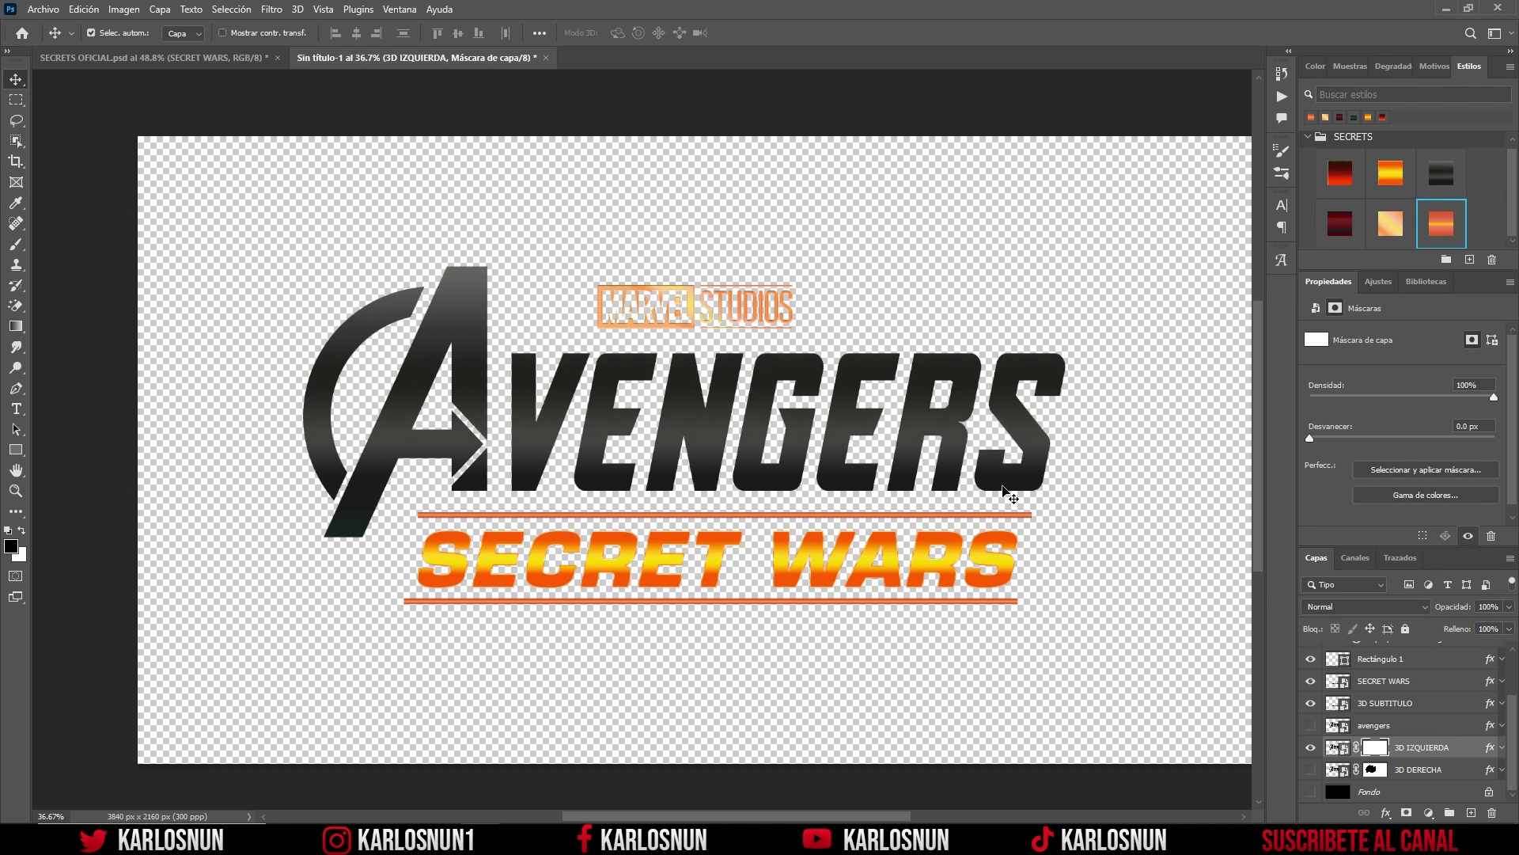
{"action": "key", "text": "b"}
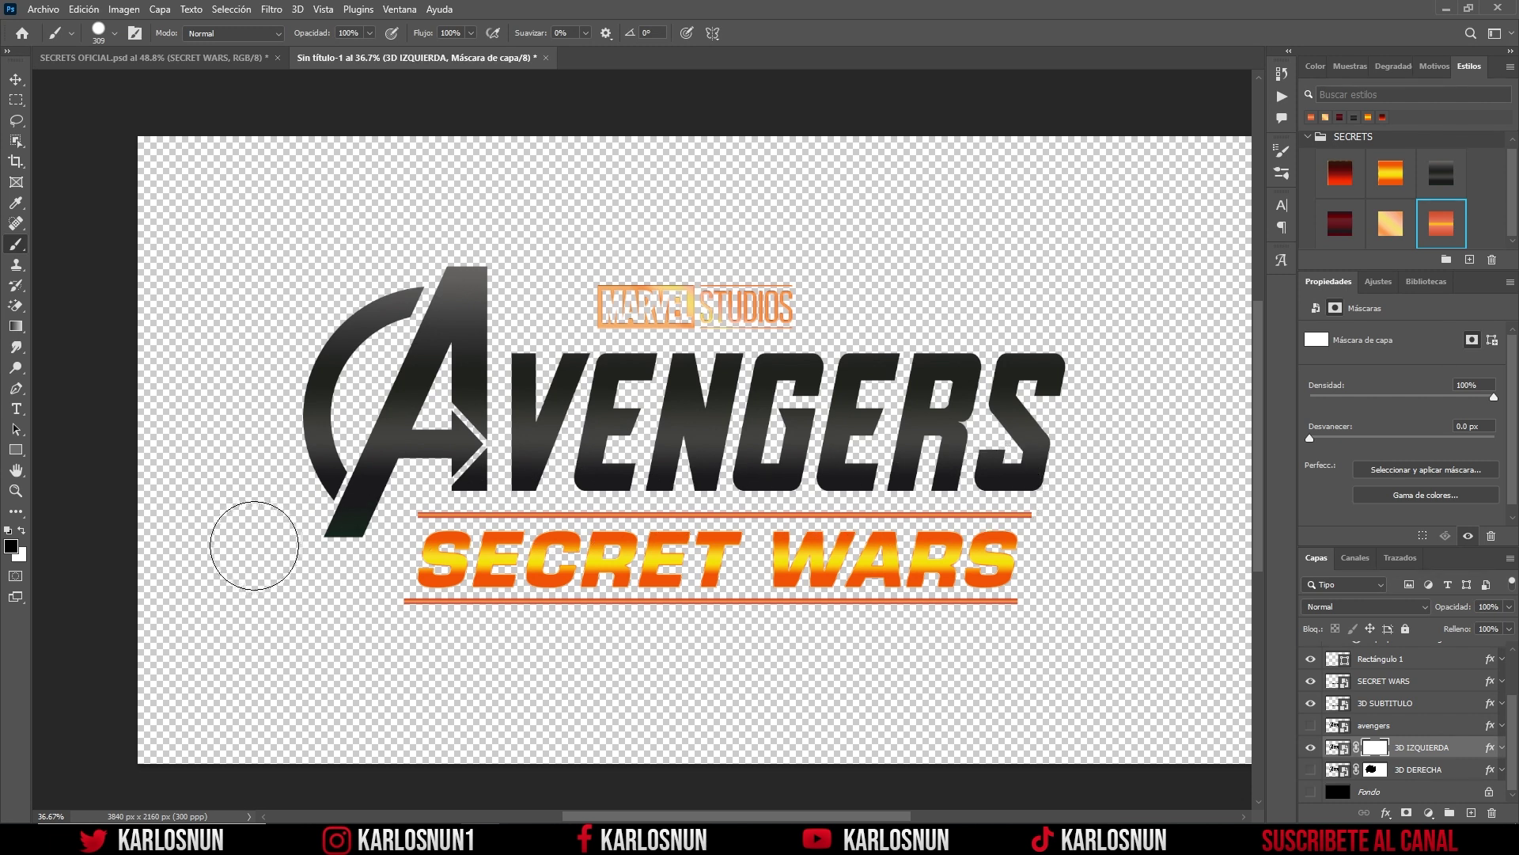
{"action": "mouse_move", "coordinate": [1021, 356]}
{"action": "left_mouse_down"}
{"action": "mouse_move", "coordinate": [992, 497]}
{"action": "mouse_move", "coordinate": [1018, 339]}
{"action": "mouse_move", "coordinate": [940, 407]}
{"action": "mouse_move", "coordinate": [865, 441]}
{"action": "mouse_move", "coordinate": [858, 393]}
{"action": "mouse_move", "coordinate": [807, 417]}
{"action": "mouse_move", "coordinate": [803, 446]}
{"action": "left_mouse_up"}
{"action": "left_click_drag", "start_coordinate": [814, 340], "coordinate": [774, 482]}
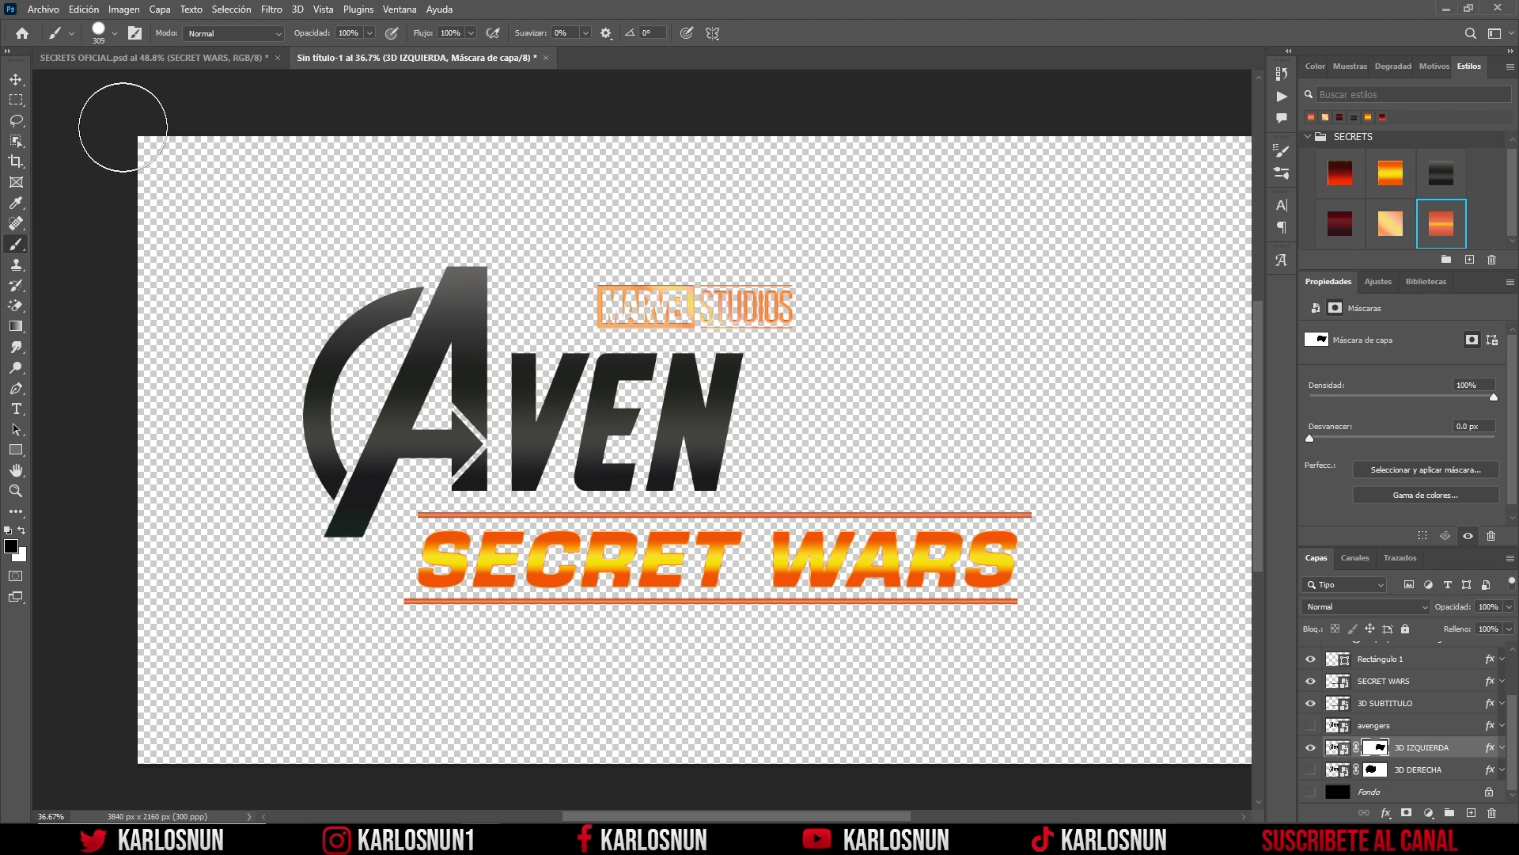
{"action": "left_click", "coordinate": [16, 79]}
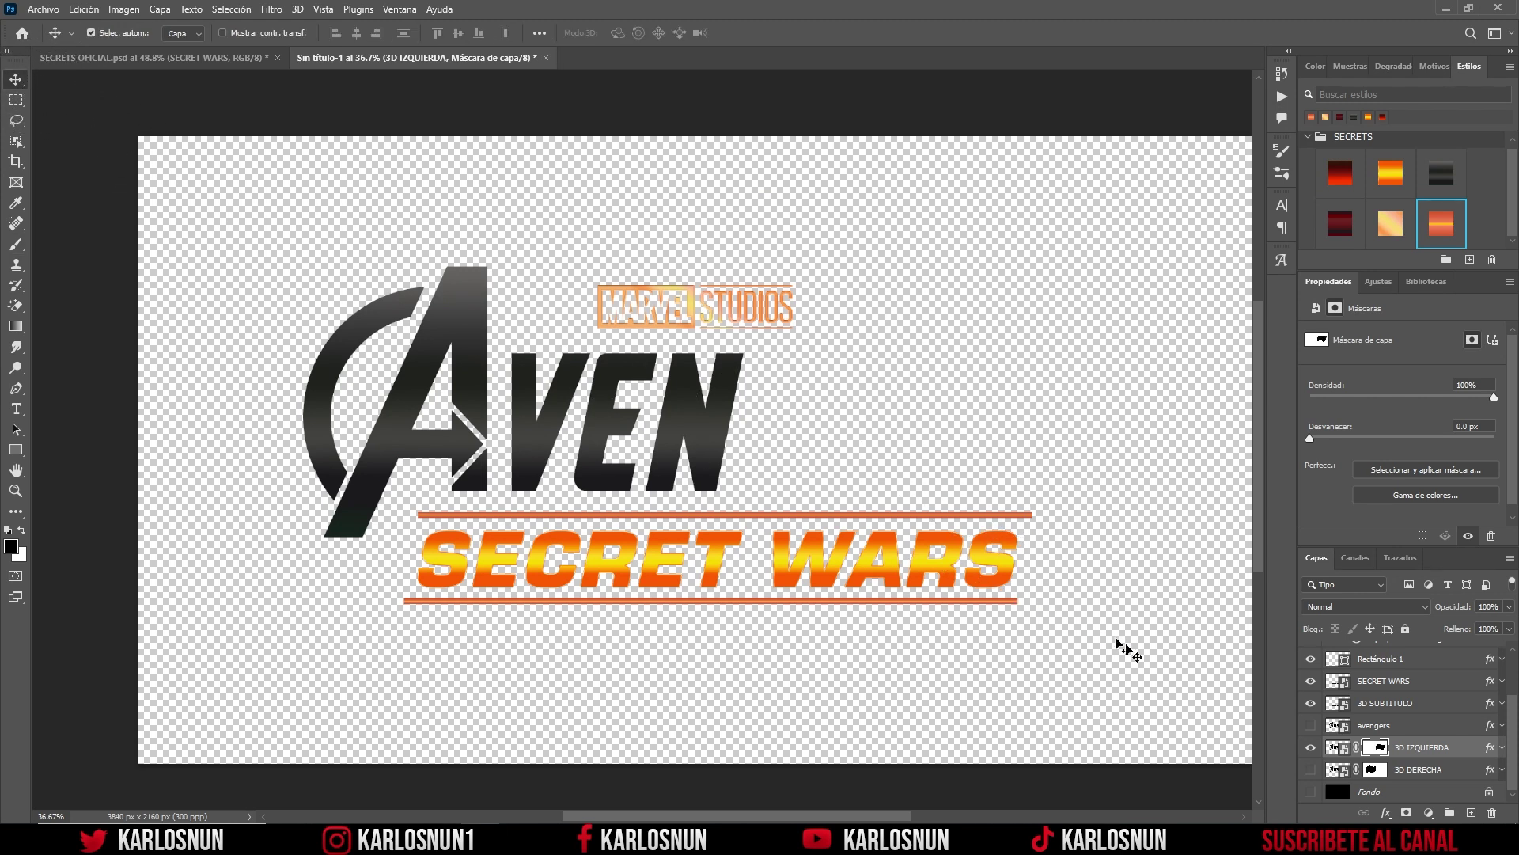
Step: Compare the two masked halves, show the avengers and Fondo layers, and bring up Actions
{"action": "left_click", "coordinate": [1312, 769]}
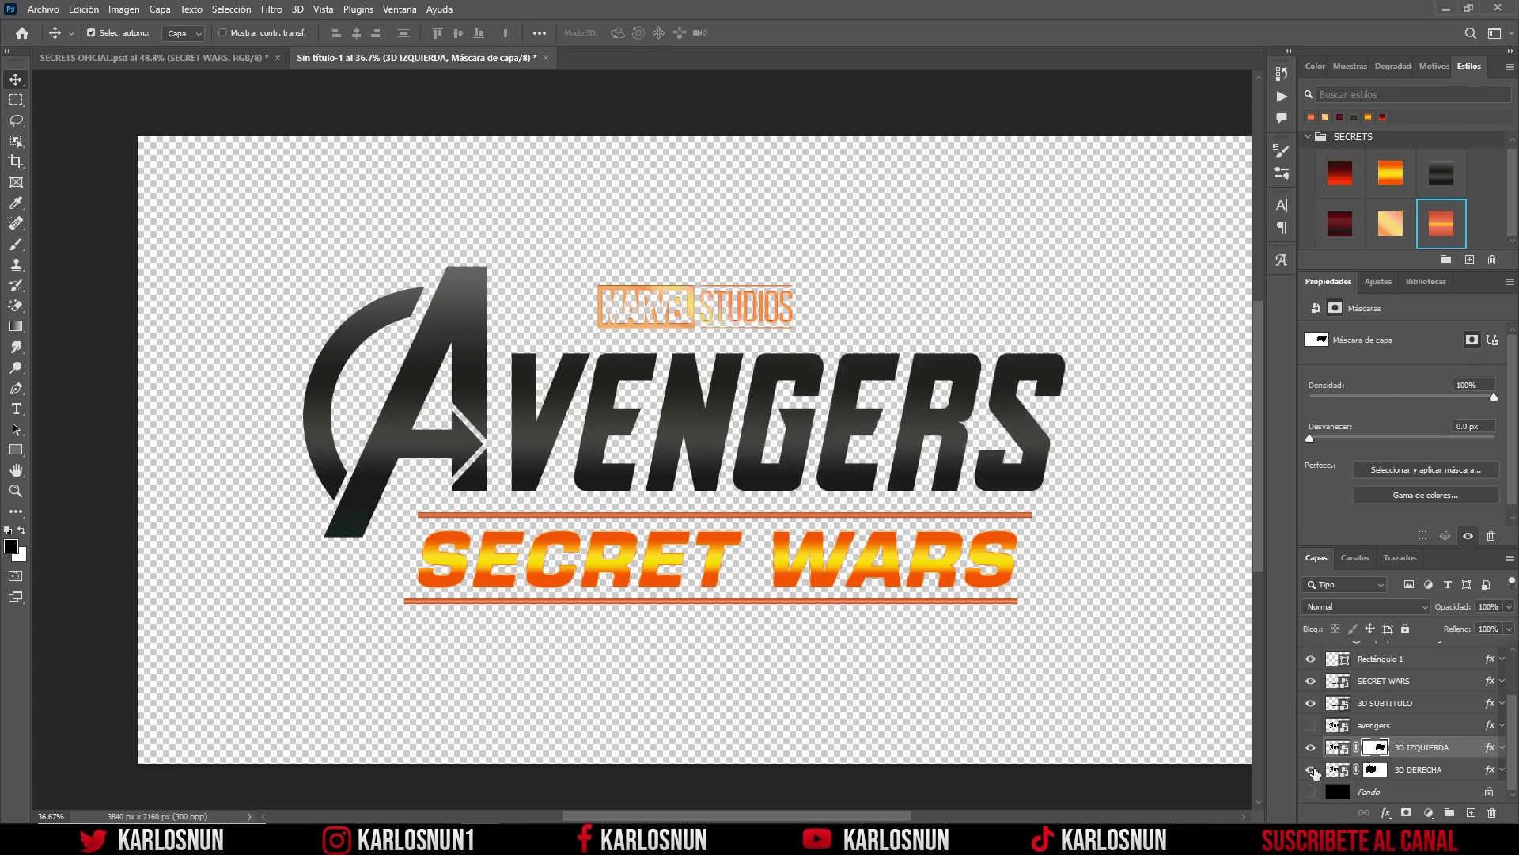
{"action": "left_click", "coordinate": [1312, 769]}
{"action": "left_click", "coordinate": [1311, 769]}
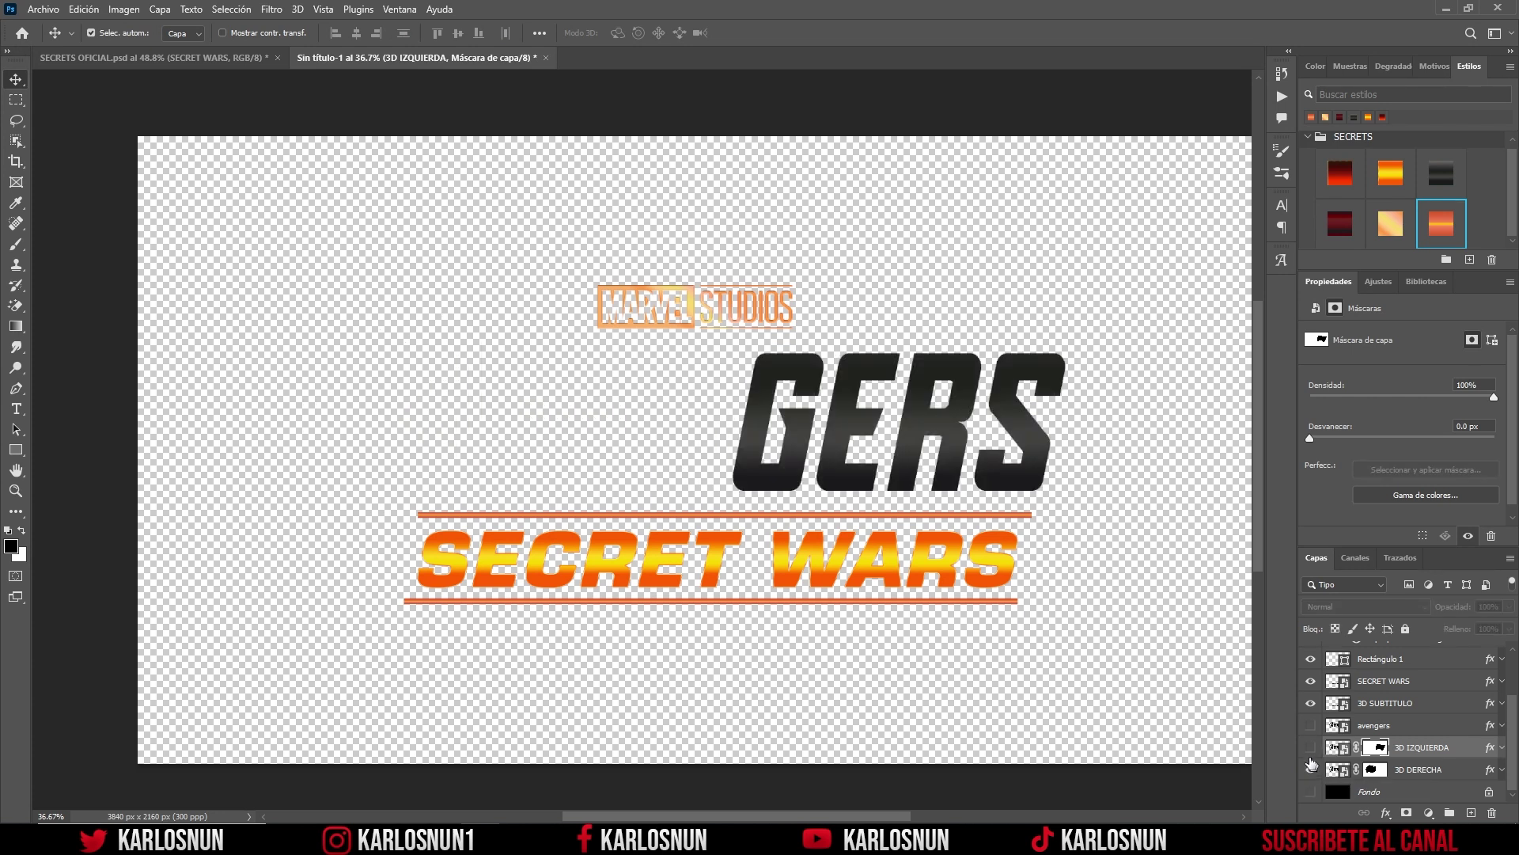
{"action": "left_click", "coordinate": [1311, 747]}
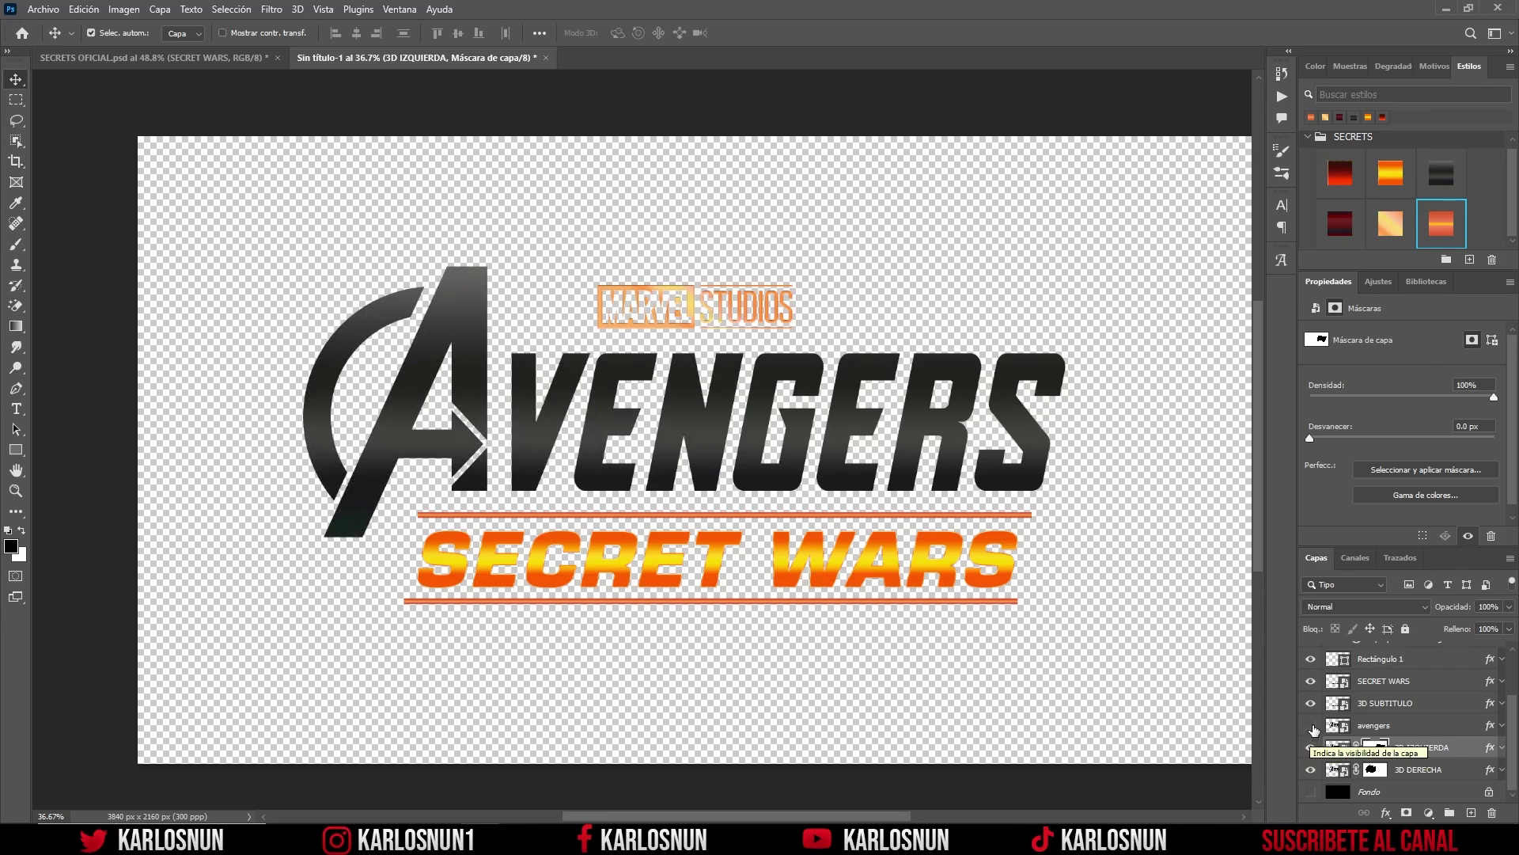
{"action": "left_click", "coordinate": [1311, 725]}
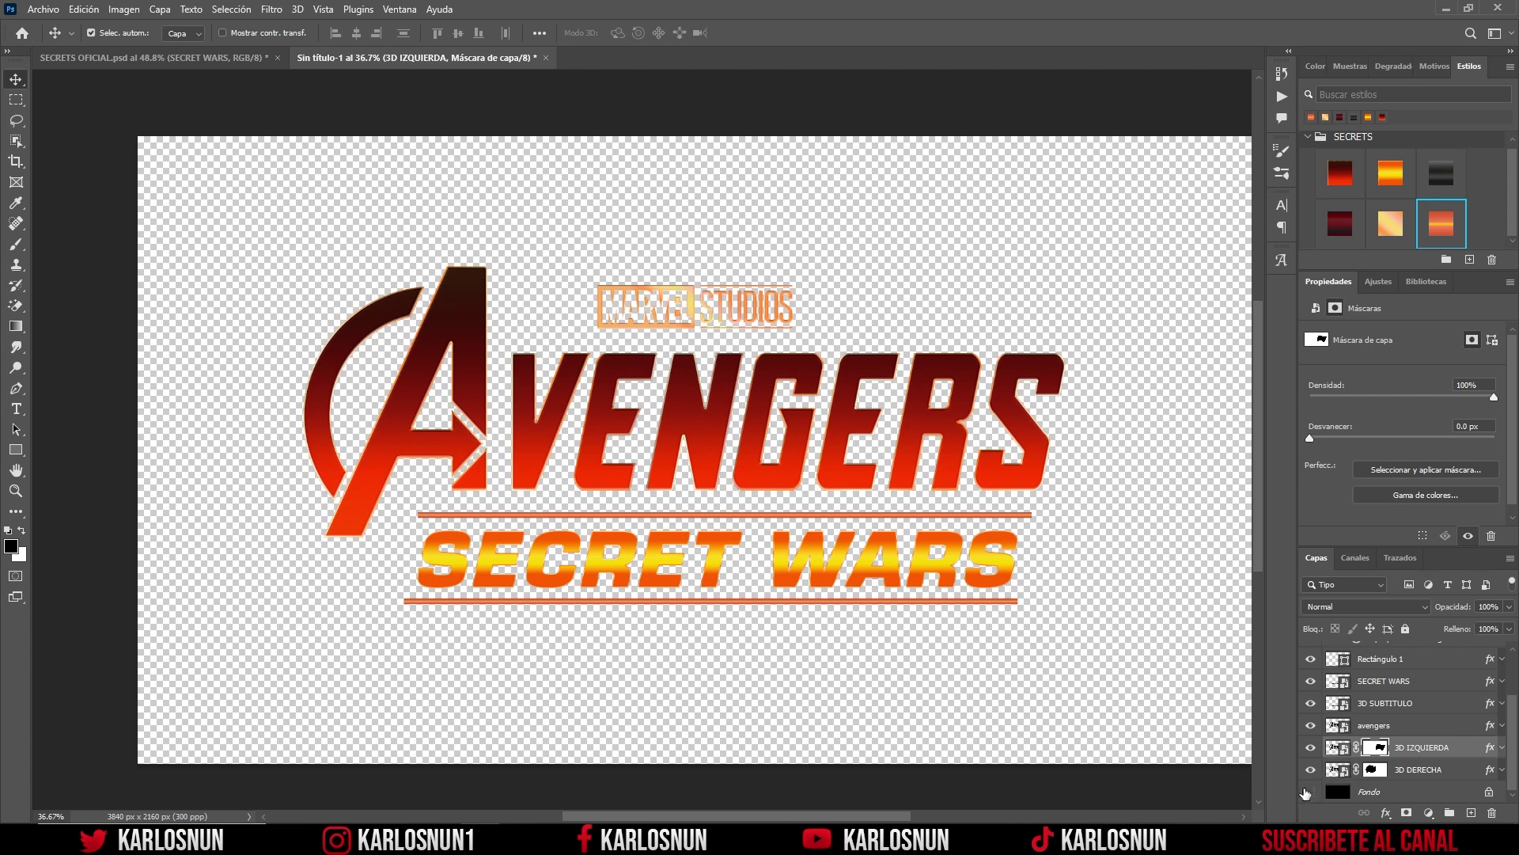
{"action": "left_click", "coordinate": [1311, 791]}
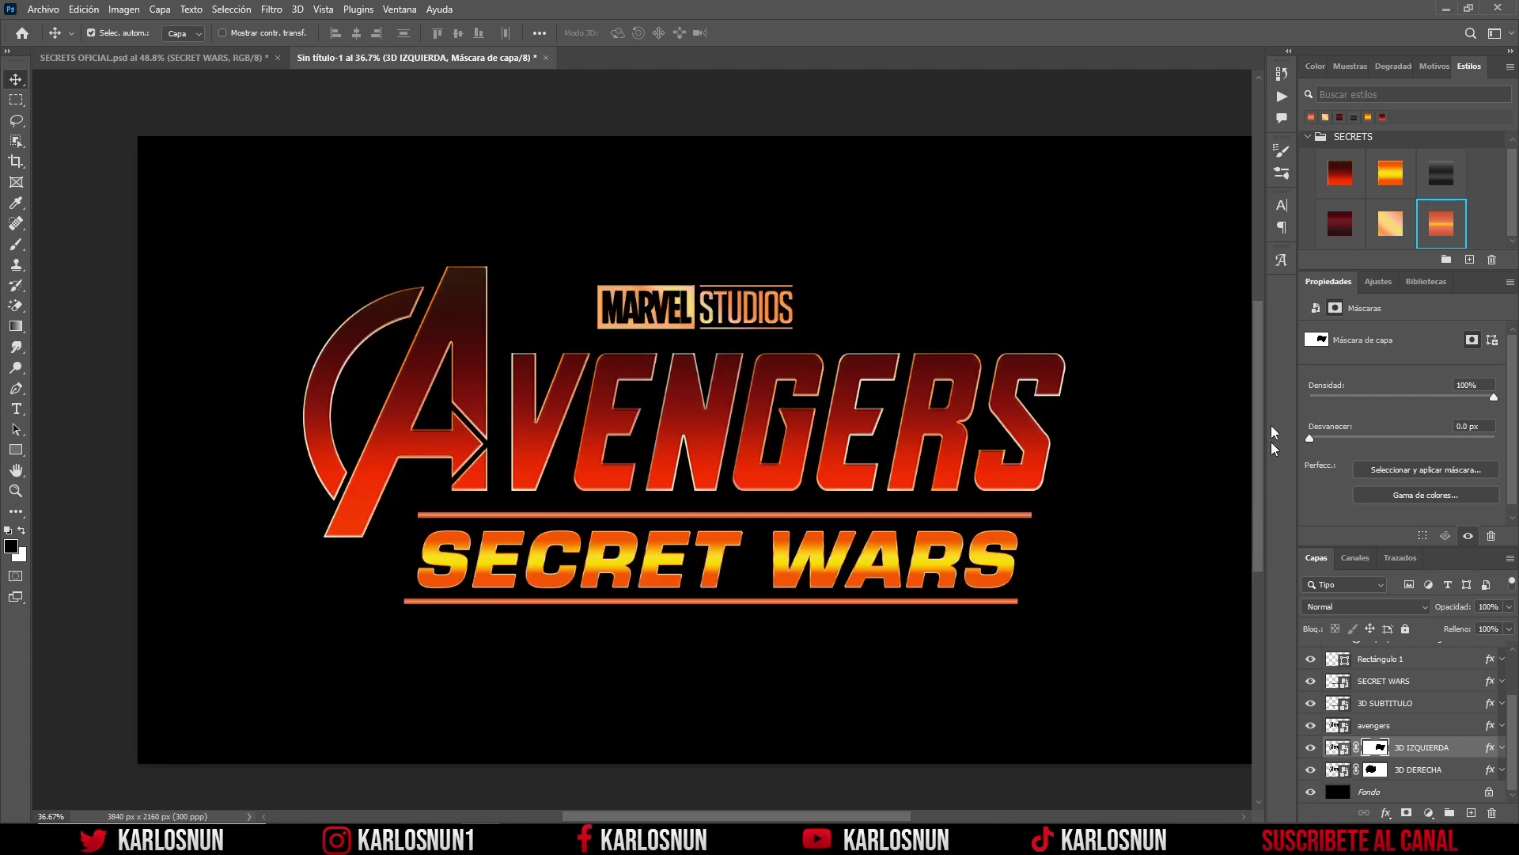
{"action": "left_click", "coordinate": [1279, 99]}
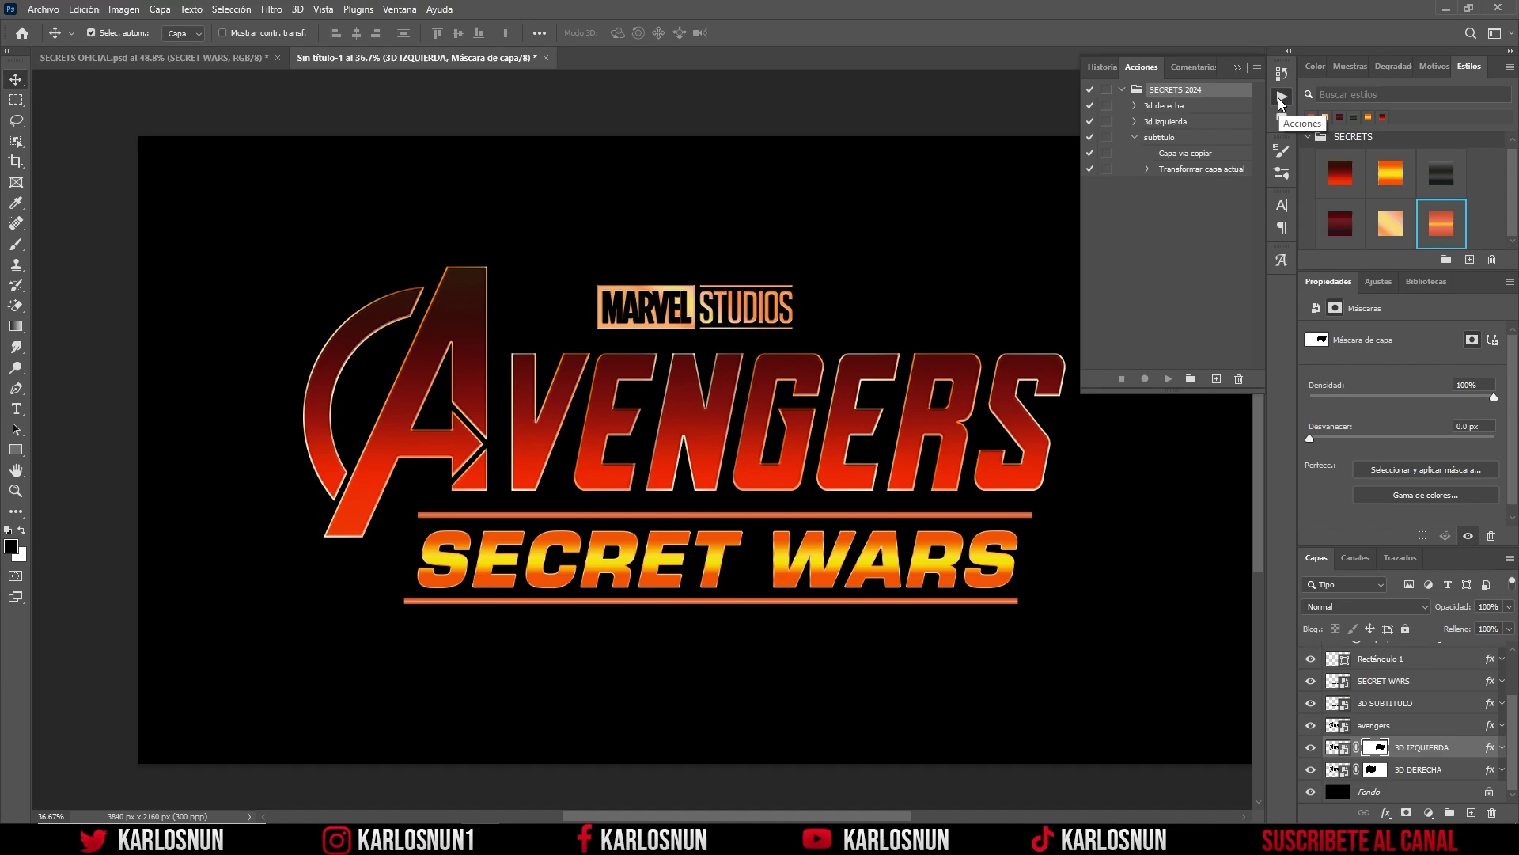
Step: Run the '3d derecha' action repeatedly on 3D DERECHA until 24 extrusion copies are stacked
{"action": "left_click", "coordinate": [1280, 99]}
{"action": "left_click", "coordinate": [1452, 773]}
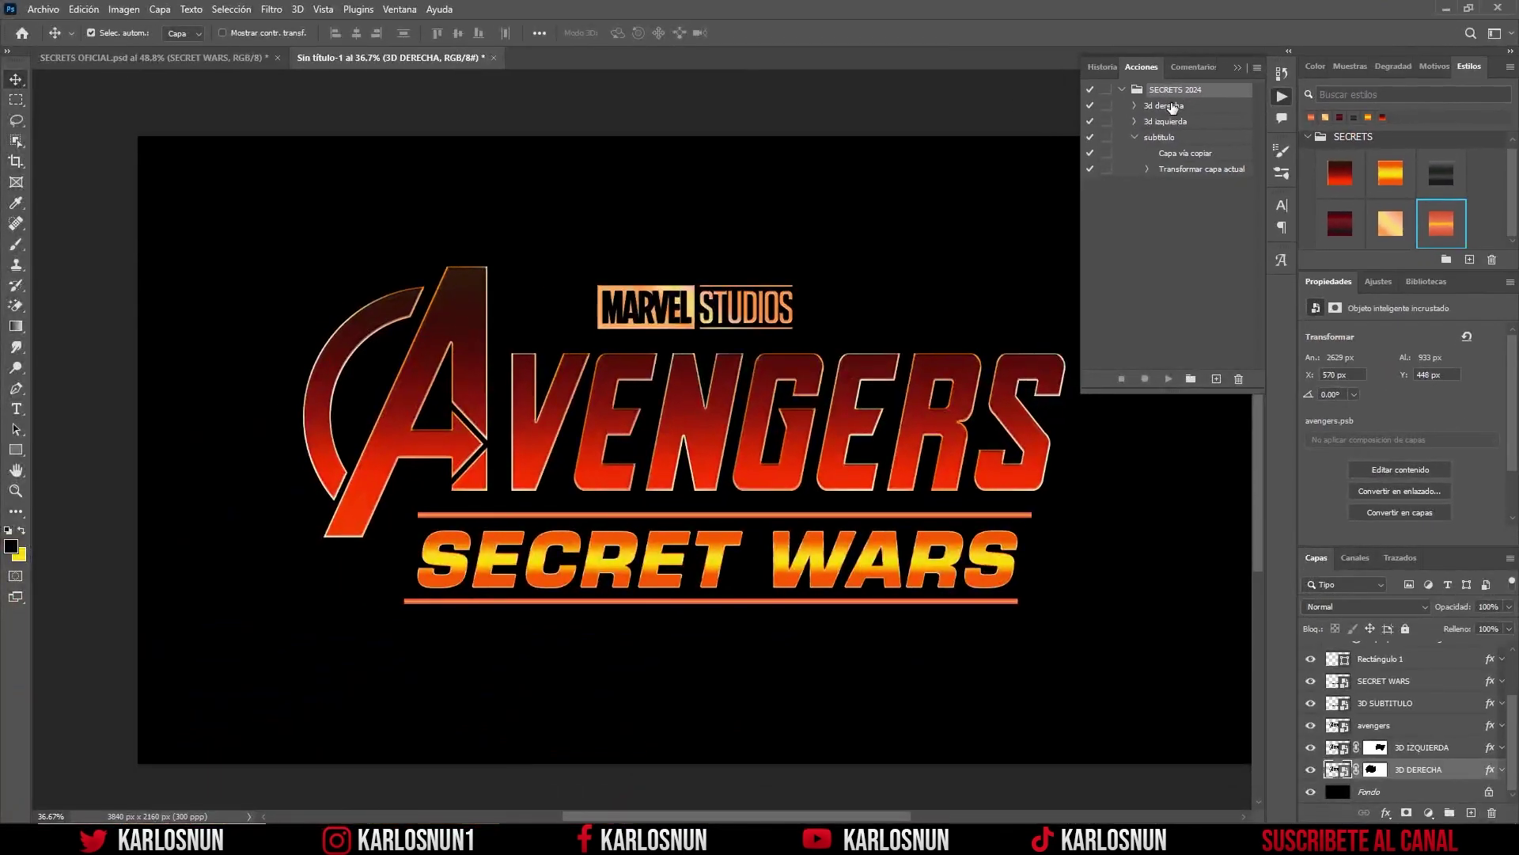
{"action": "left_click", "coordinate": [1172, 106]}
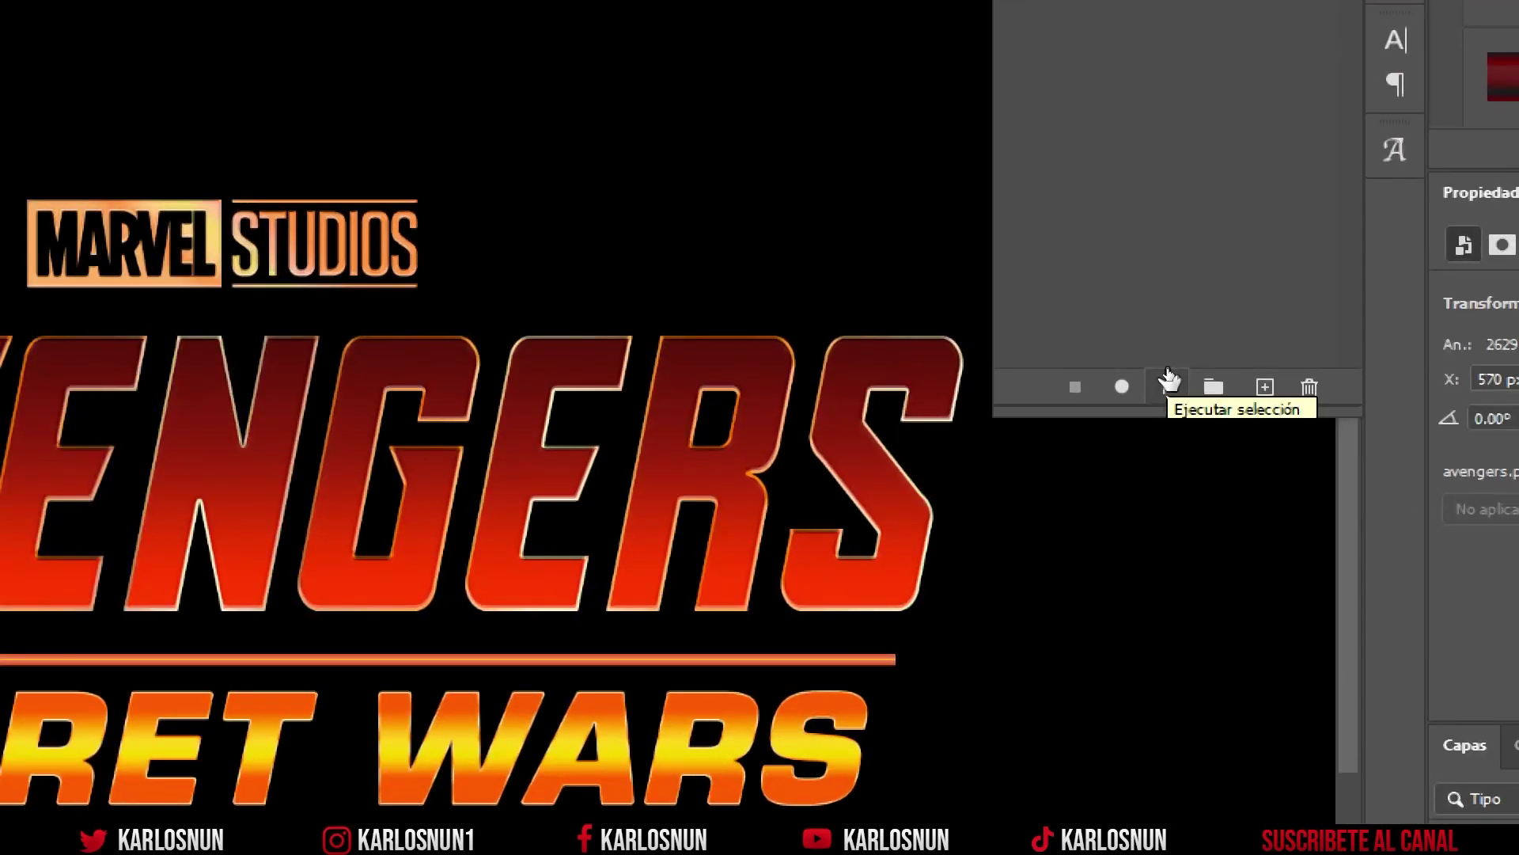
{"action": "left_click", "coordinate": [1170, 381]}
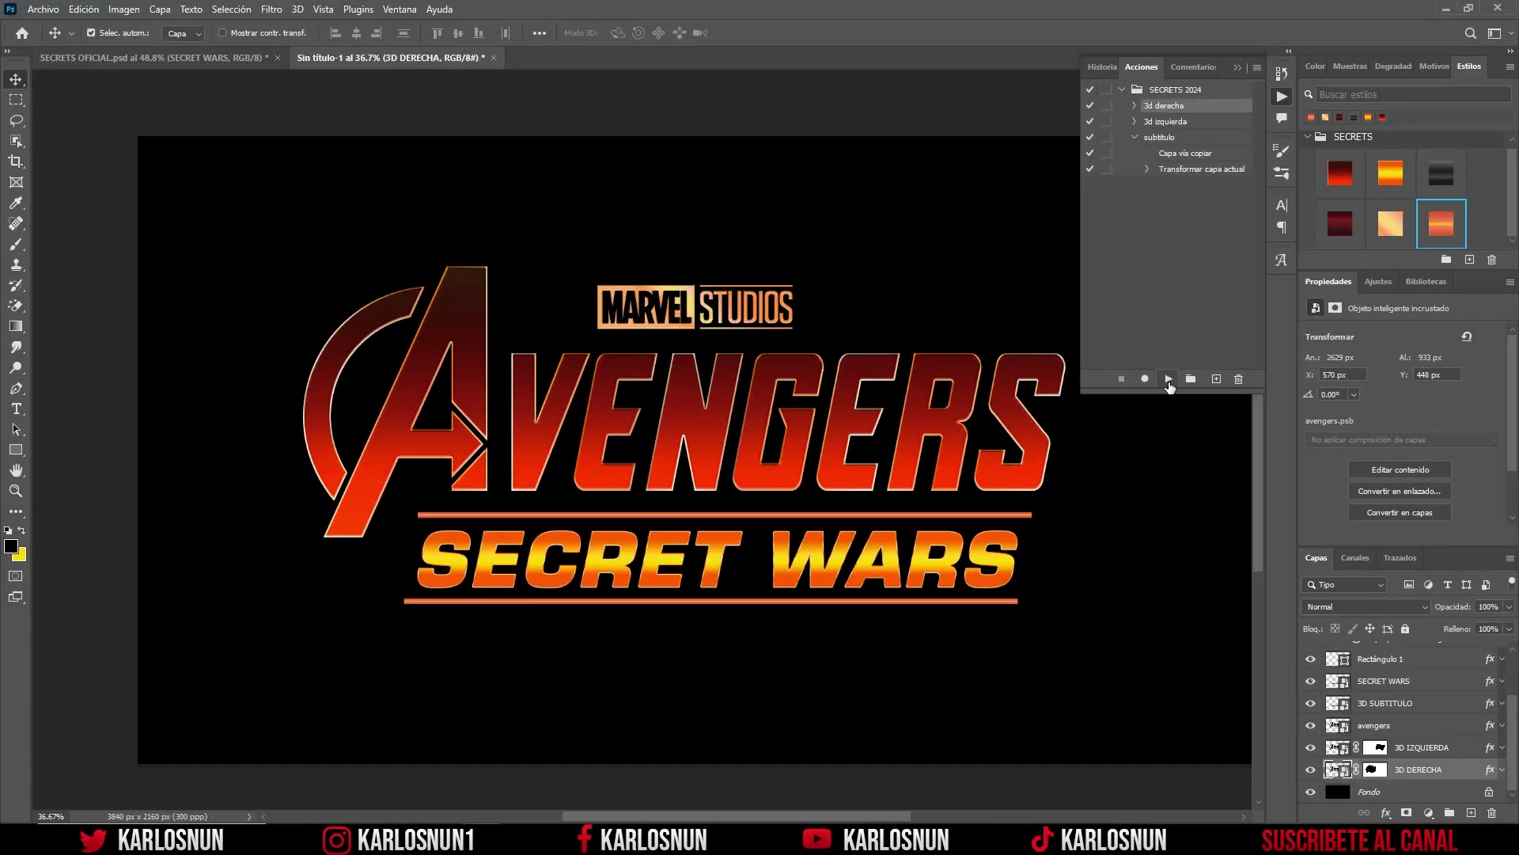
{"action": "left_click", "coordinate": [1170, 381]}
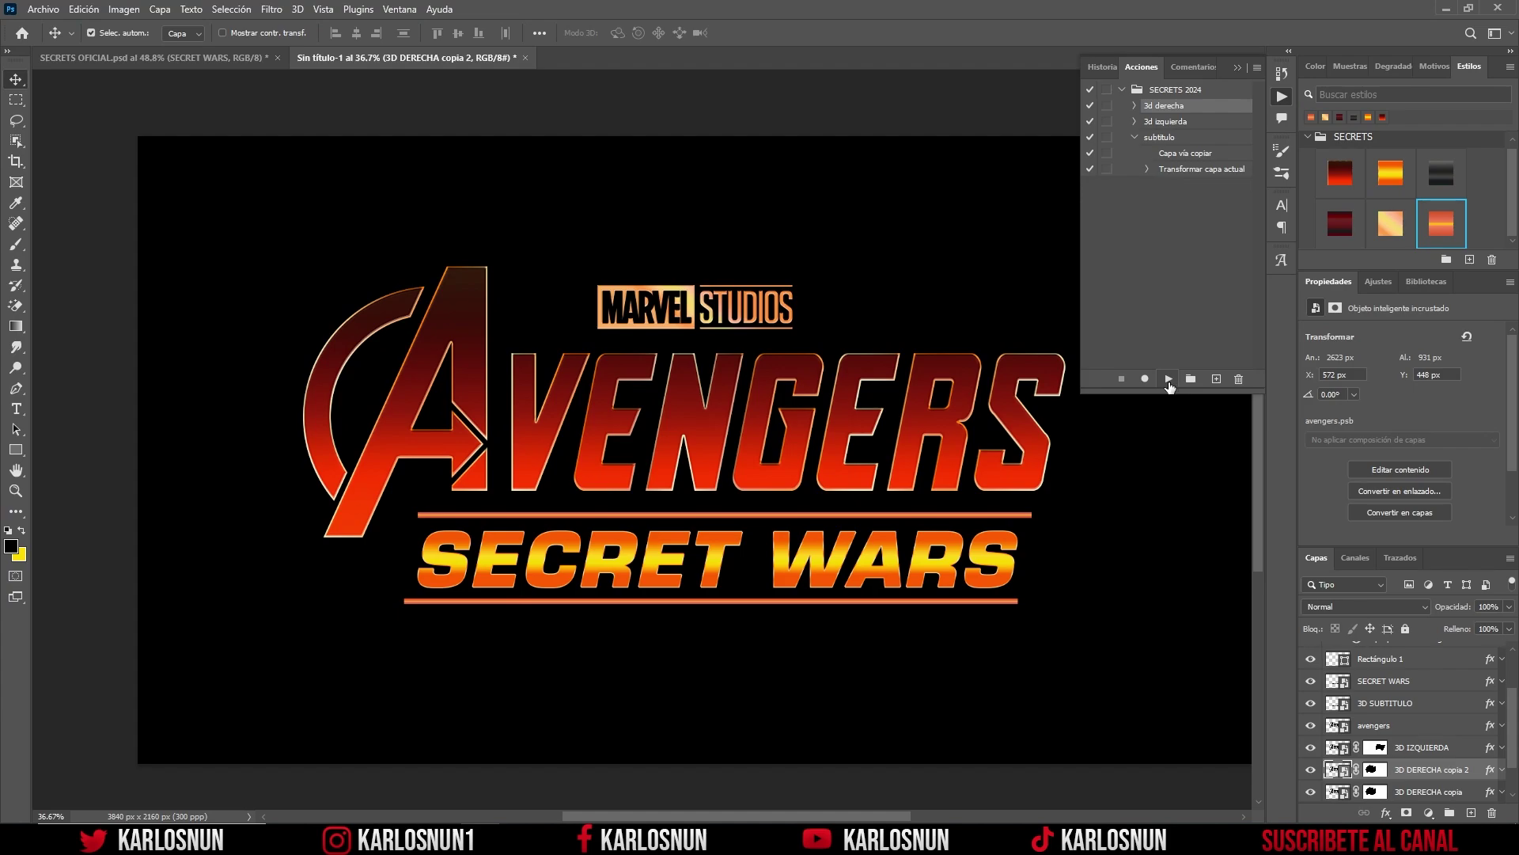
{"action": "left_click", "coordinate": [1170, 382]}
{"action": "left_click", "coordinate": [1167, 380]}
{"action": "left_click", "coordinate": [1167, 380]}
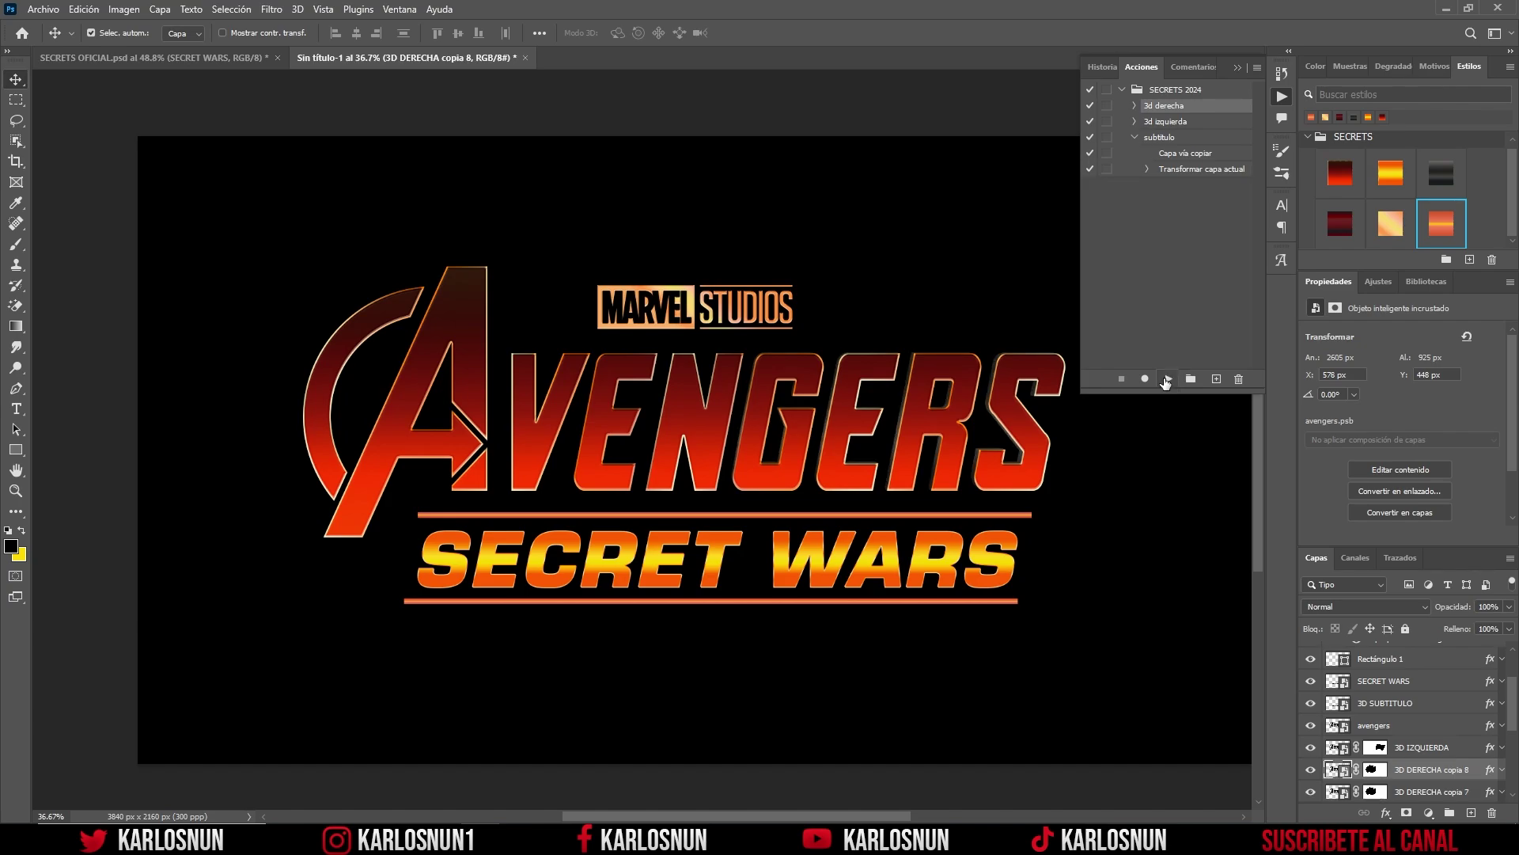
{"action": "left_click", "coordinate": [1167, 379]}
{"action": "left_click", "coordinate": [1167, 380]}
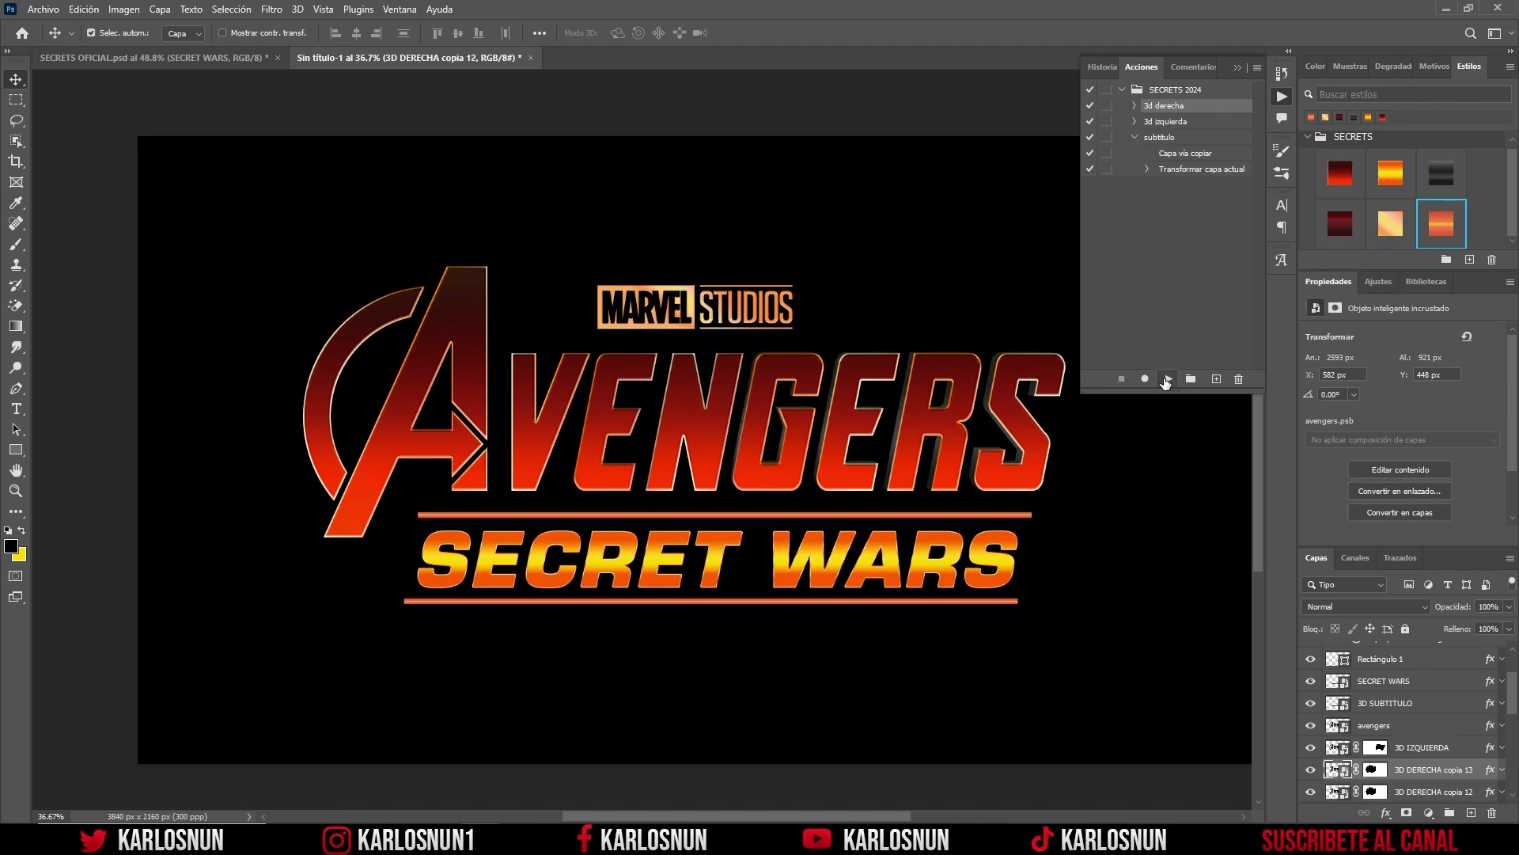
{"action": "left_click", "coordinate": [1168, 379]}
{"action": "left_click", "coordinate": [1166, 380]}
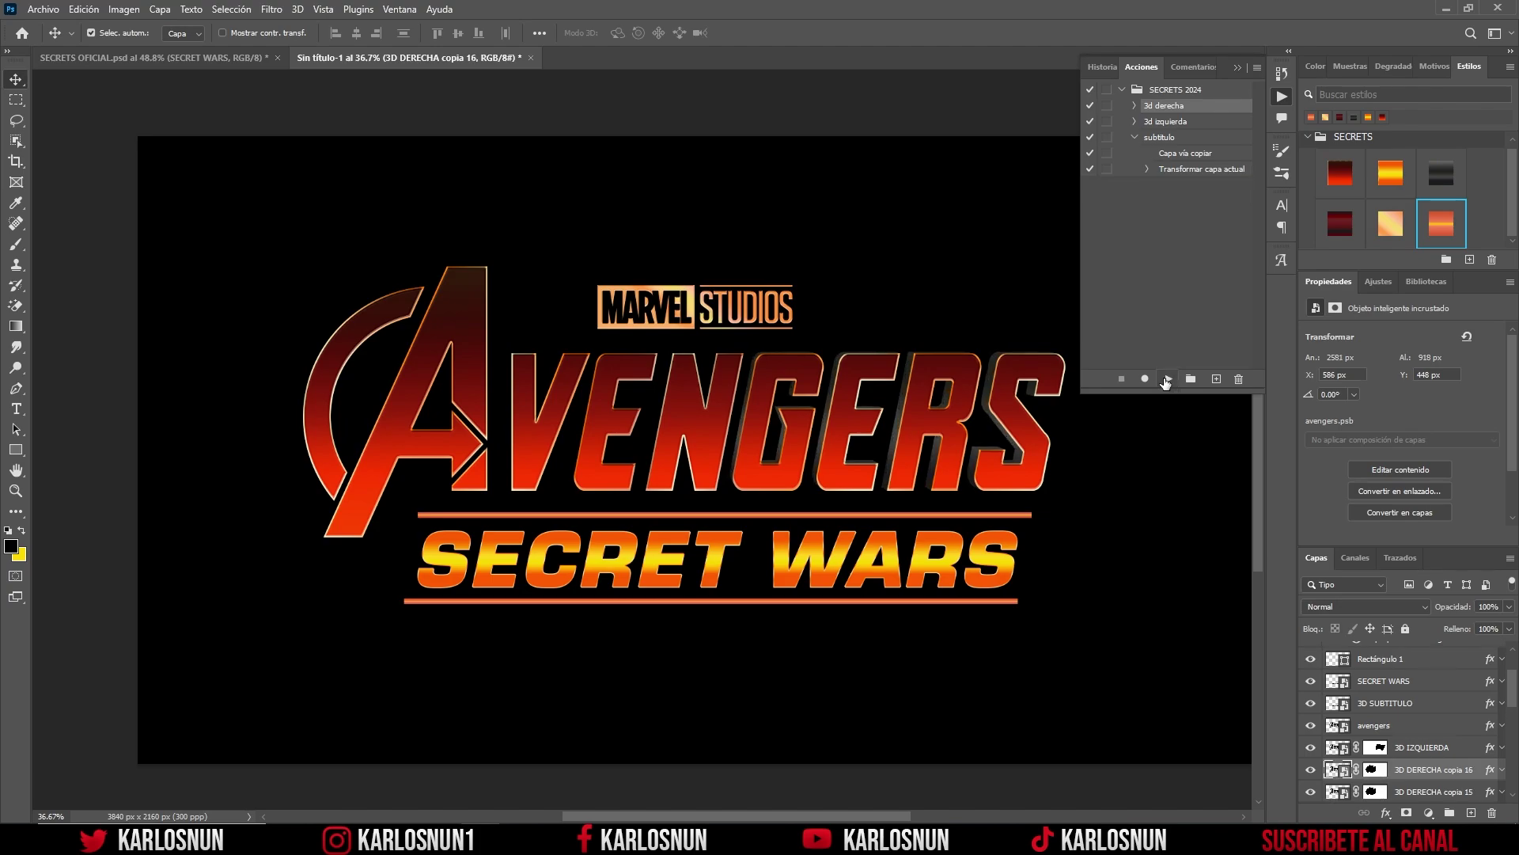
{"action": "left_click", "coordinate": [1166, 380]}
{"action": "left_click", "coordinate": [1167, 380]}
{"action": "left_click", "coordinate": [1166, 380]}
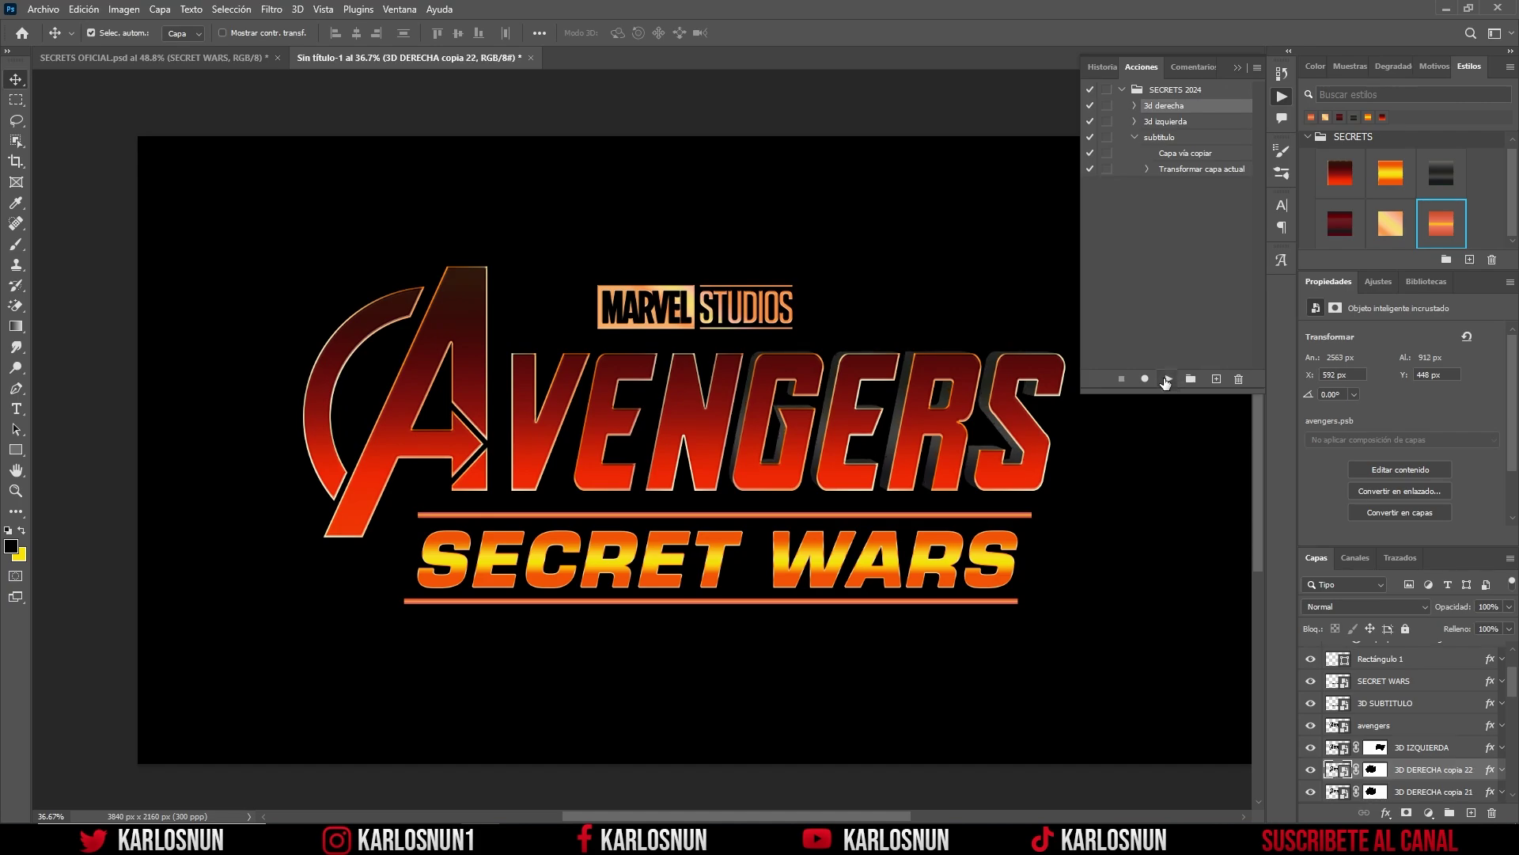
{"action": "left_click", "coordinate": [1166, 379]}
Step: Select the top 3D DERECHA copy and scroll the Layers panel down to the original
{"action": "left_click", "coordinate": [1423, 749]}
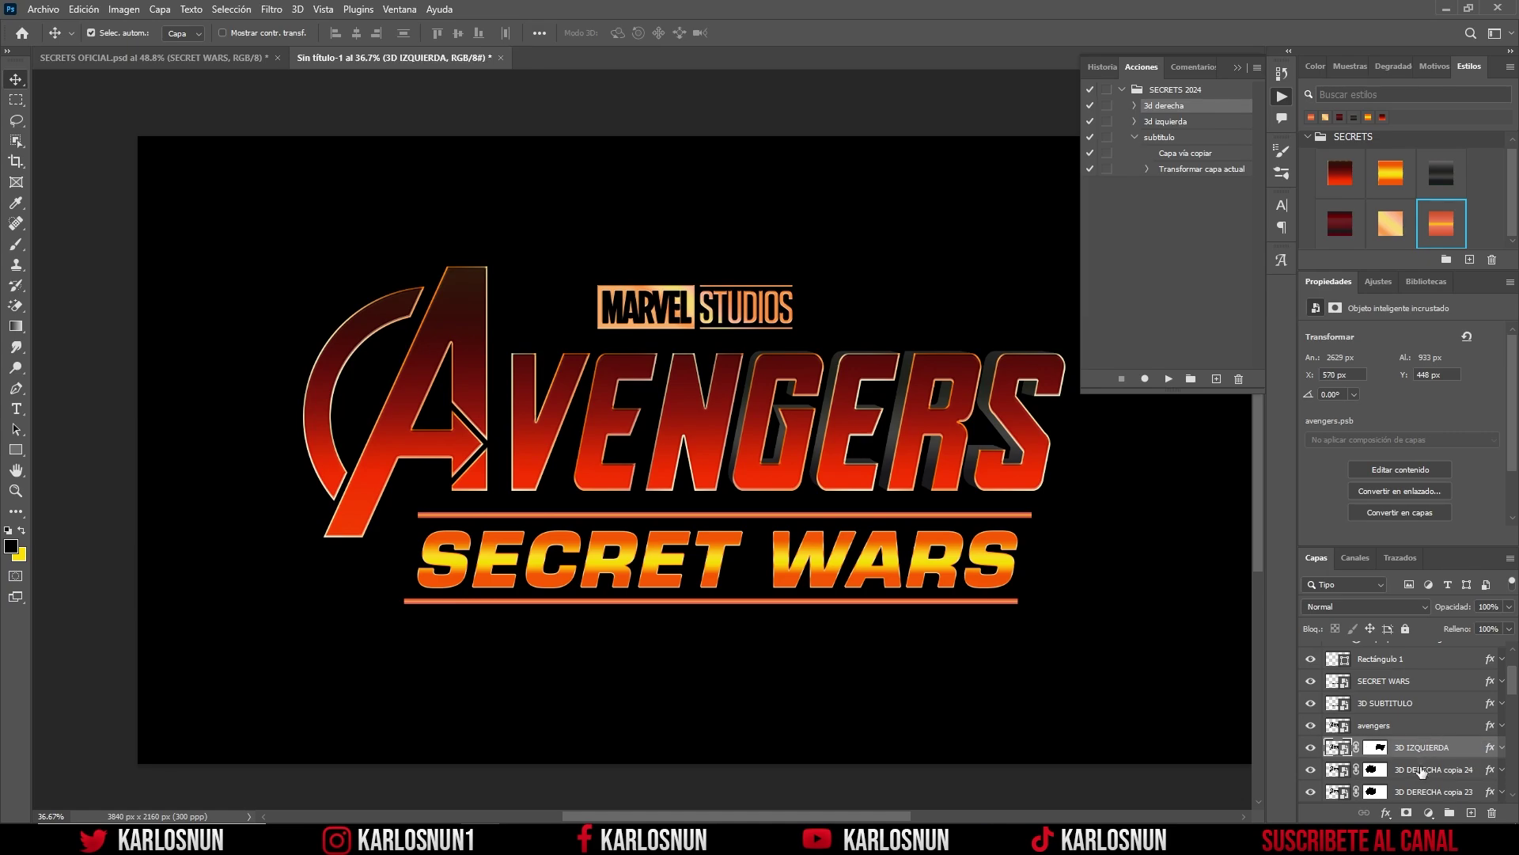
{"action": "left_click", "coordinate": [1422, 771]}
{"action": "left_click_drag", "start_coordinate": [1512, 688], "coordinate": [1513, 788]}
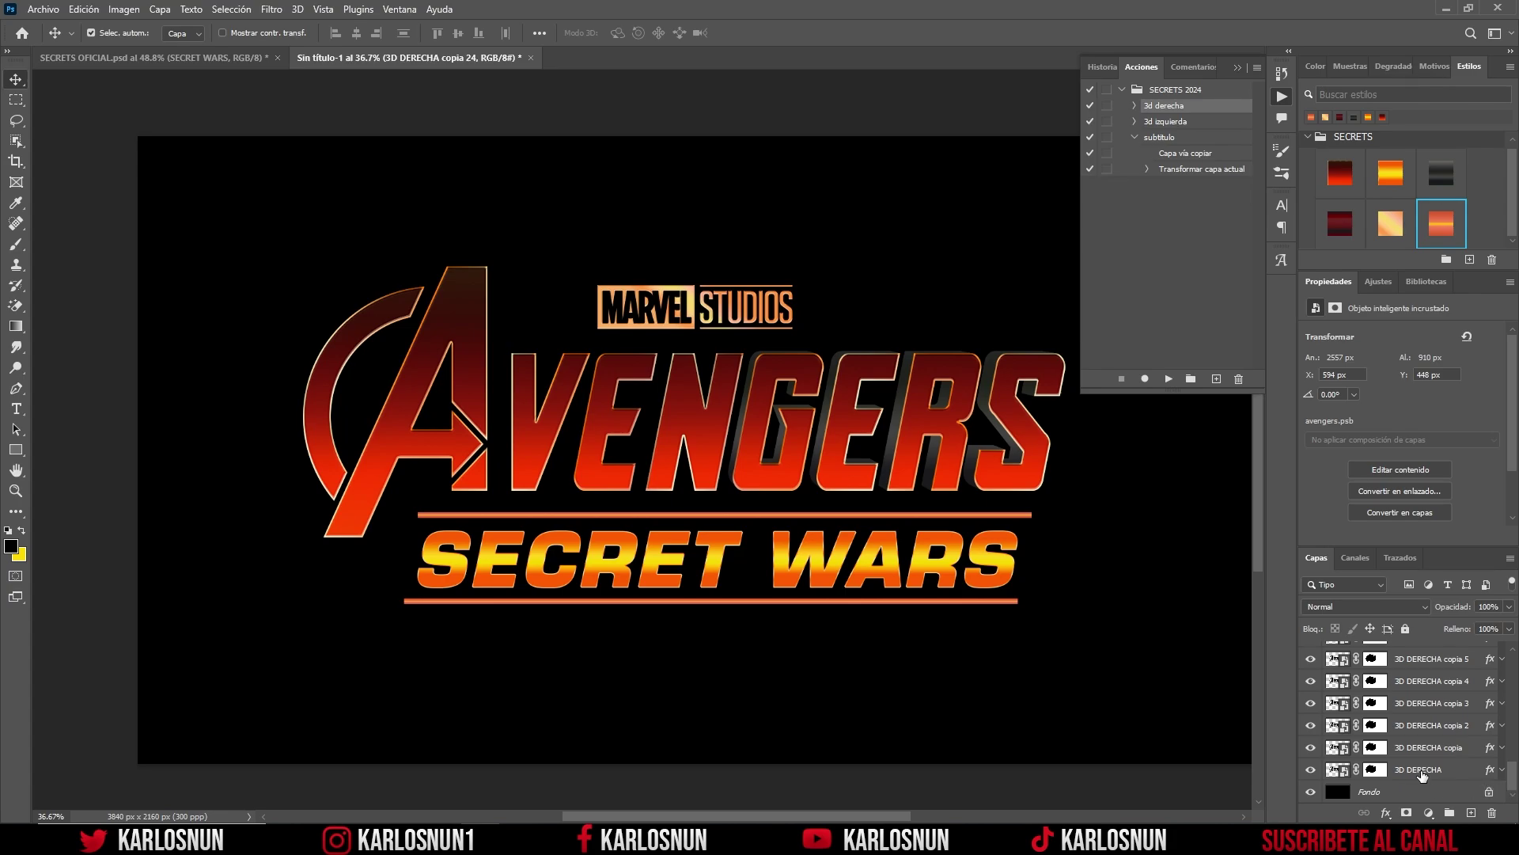
Step: Group all 3D DERECHA layers into a group named 'derecha', then select 3D IZQUIERDA
{"action": "left_click", "coordinate": [1421, 776], "text": "shift"}
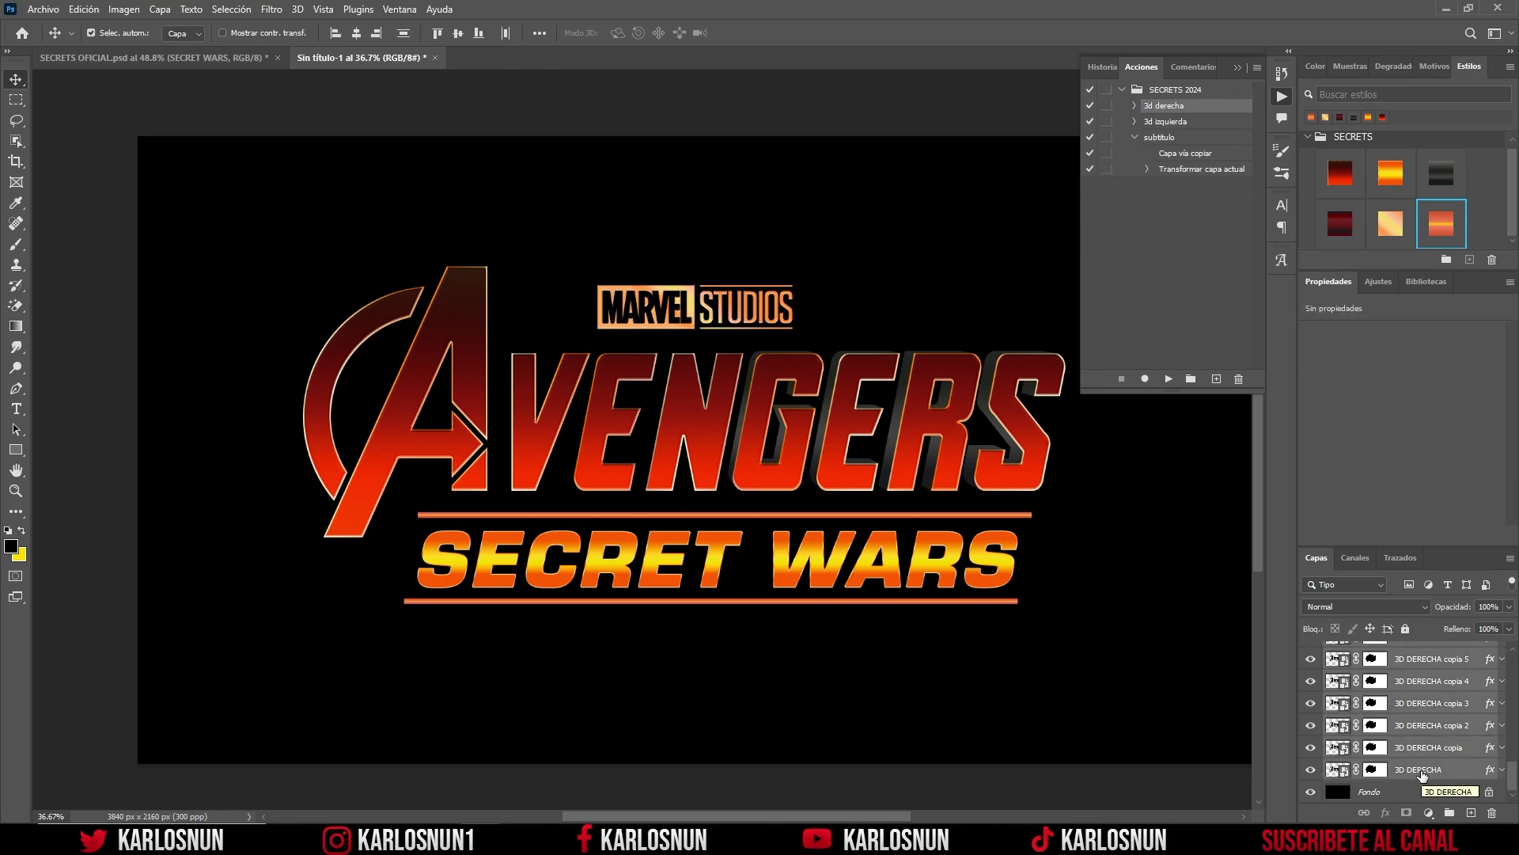
{"action": "key", "text": "ctrl+g"}
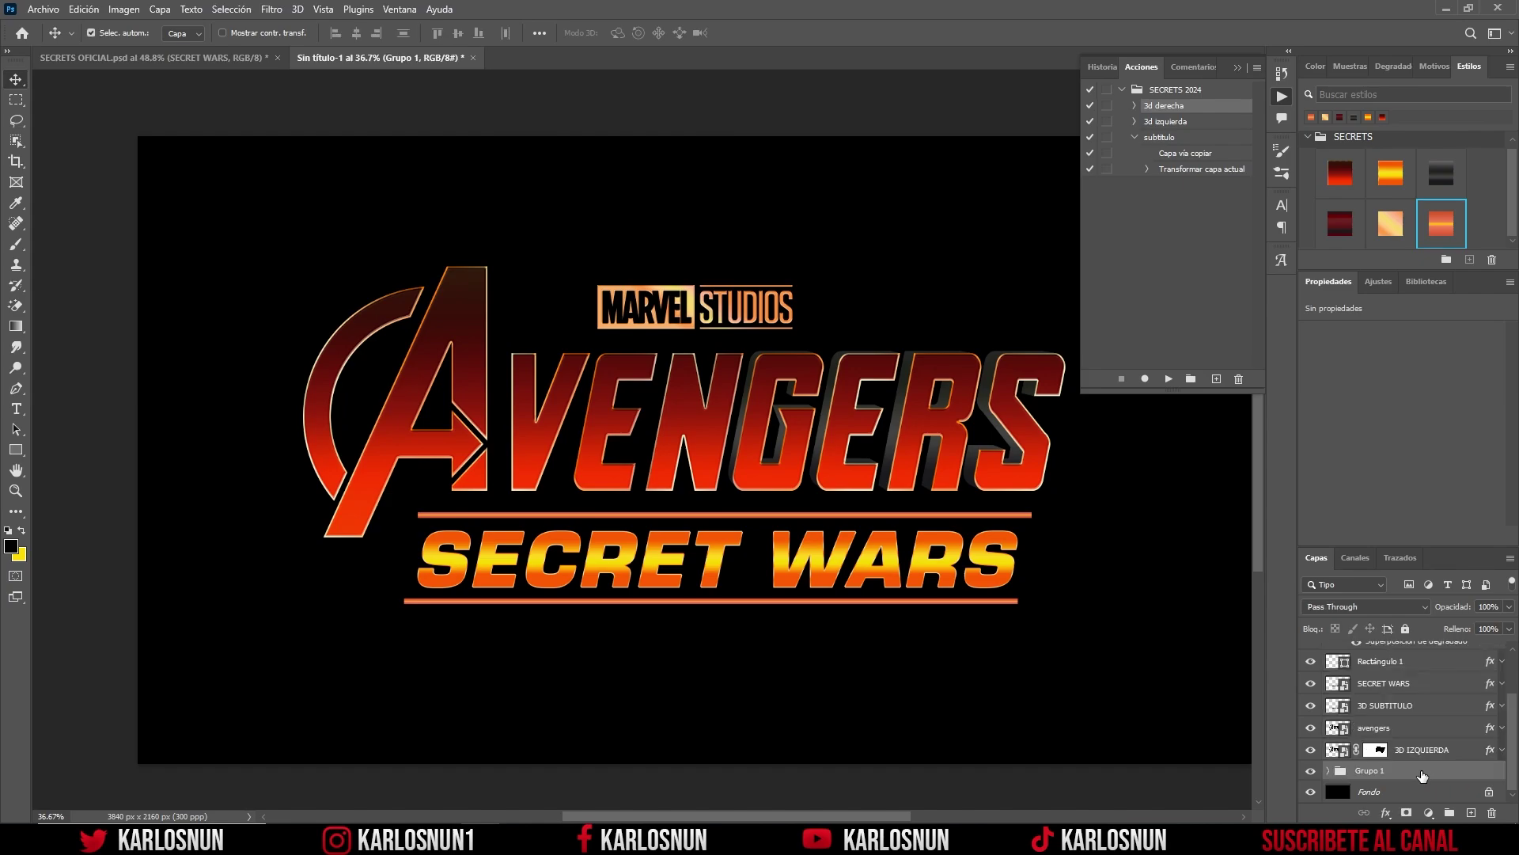
{"action": "double_click", "coordinate": [1370, 771]}
{"action": "type", "text": "derecha"}
{"action": "key", "text": "Return"}
{"action": "left_click", "coordinate": [1459, 756]}
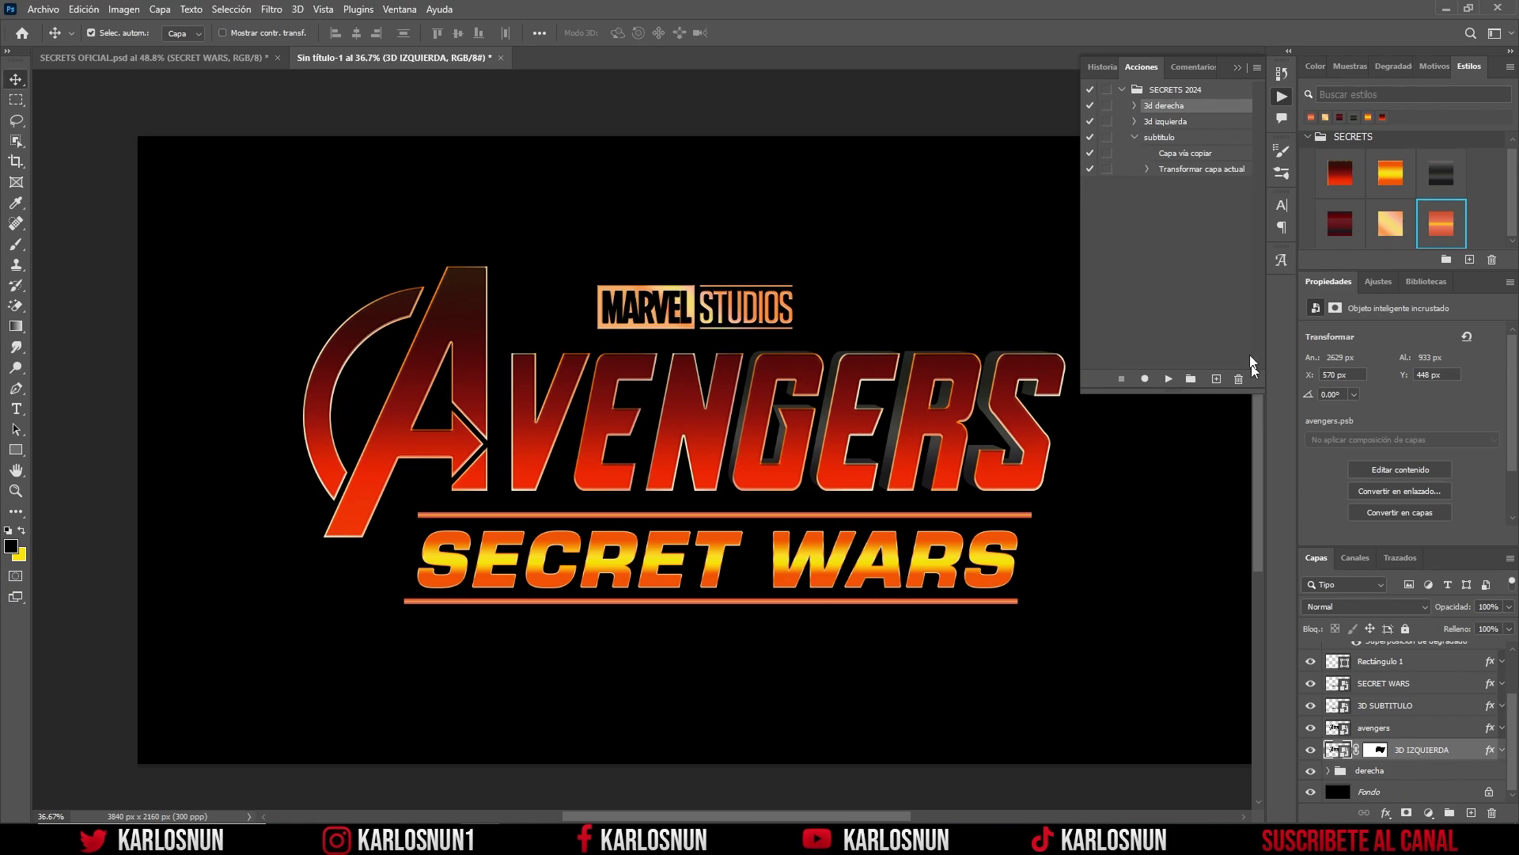
Step: Run the '3d izquierda' action repeatedly on 3D IZQUIERDA until copia 24 exists
{"action": "left_click", "coordinate": [1178, 122]}
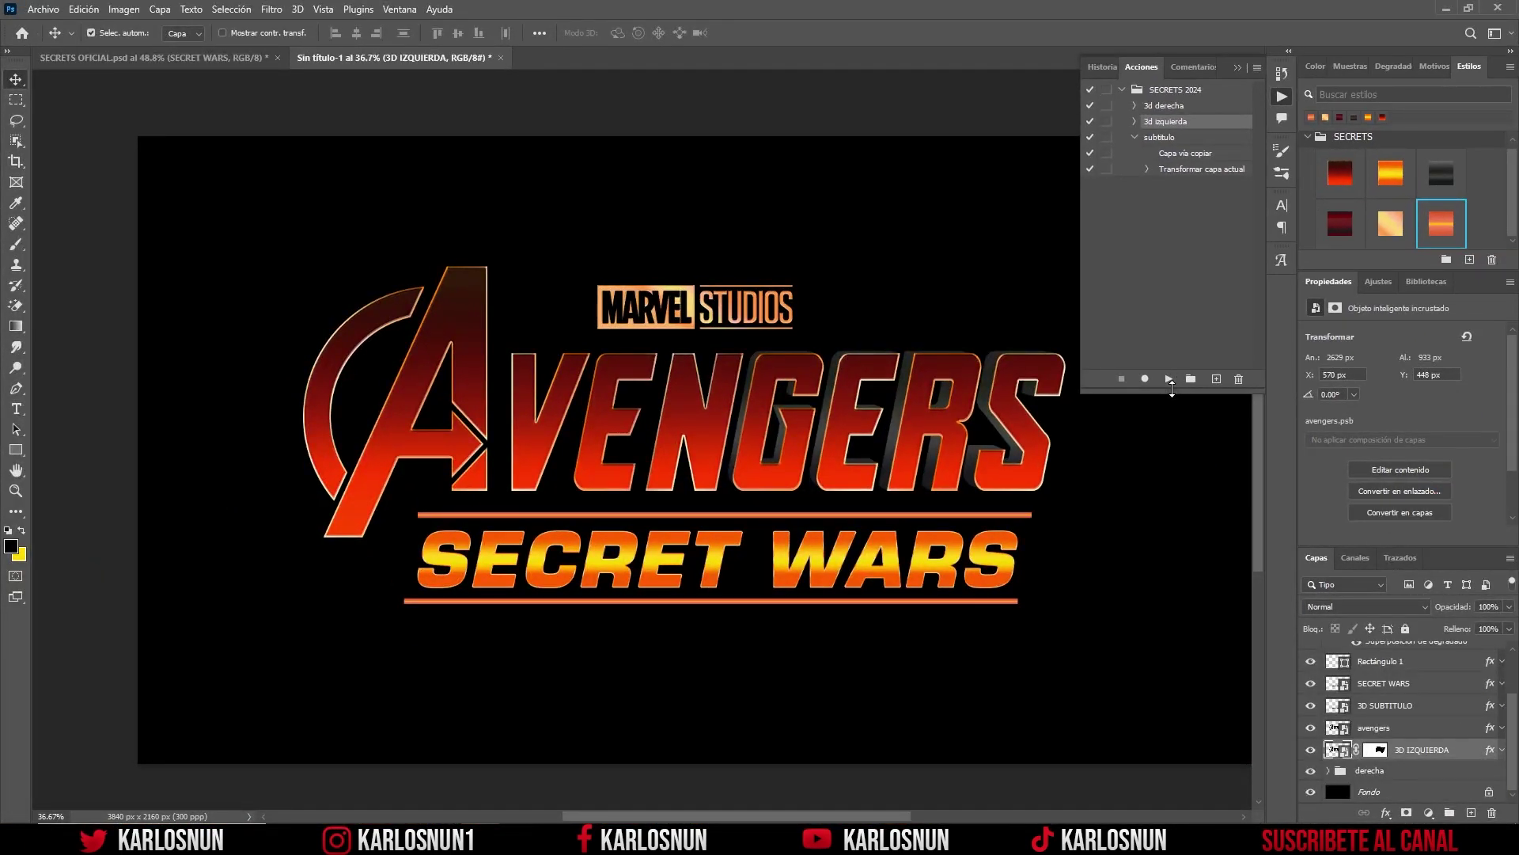
{"action": "left_click", "coordinate": [1170, 379]}
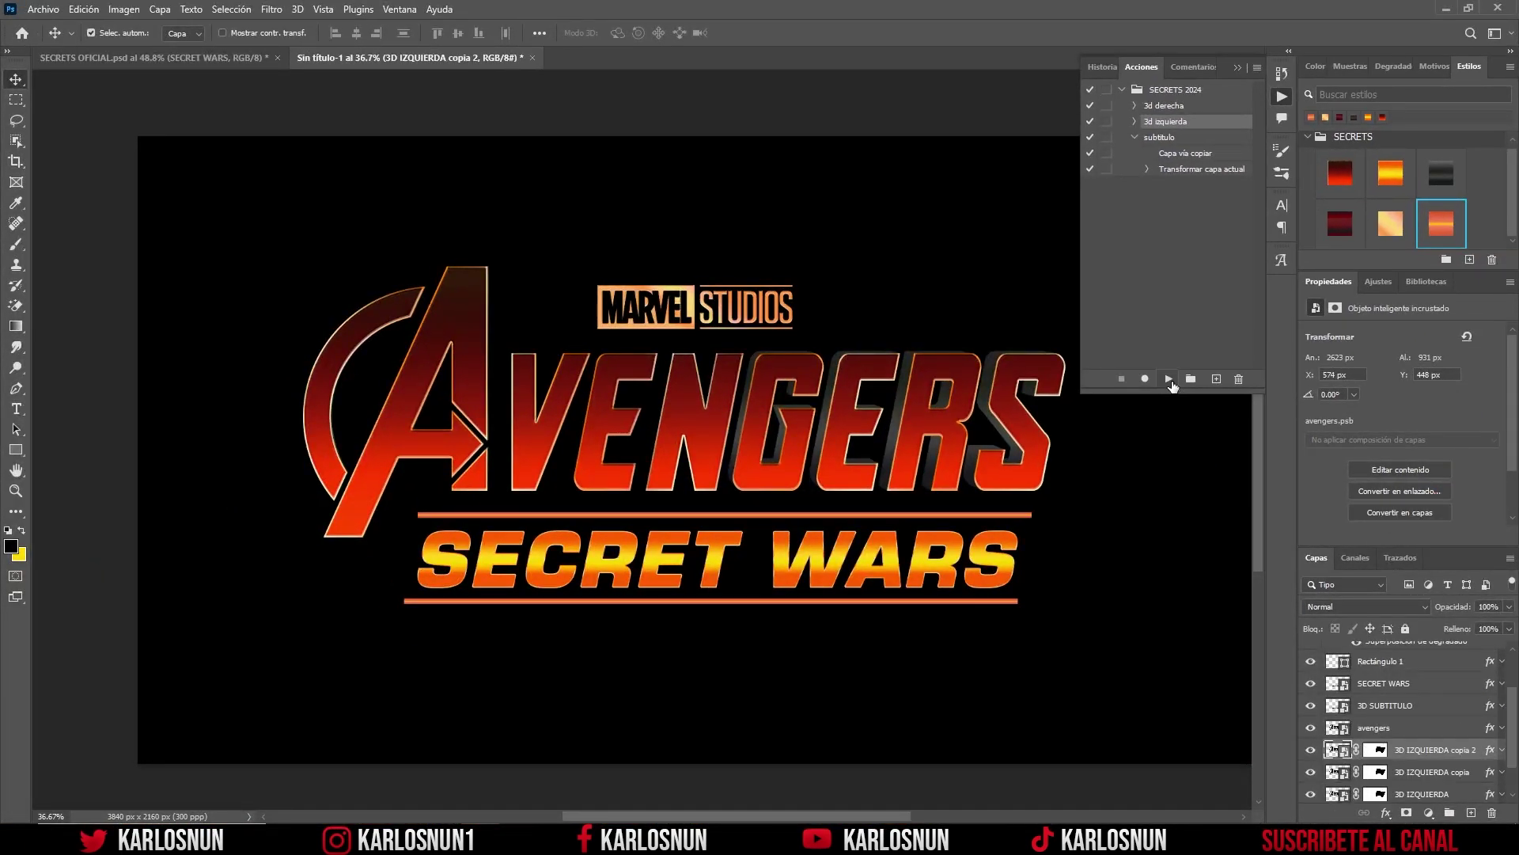
{"action": "left_click", "coordinate": [1170, 380]}
{"action": "left_click", "coordinate": [1170, 379]}
{"action": "left_click", "coordinate": [1169, 380]}
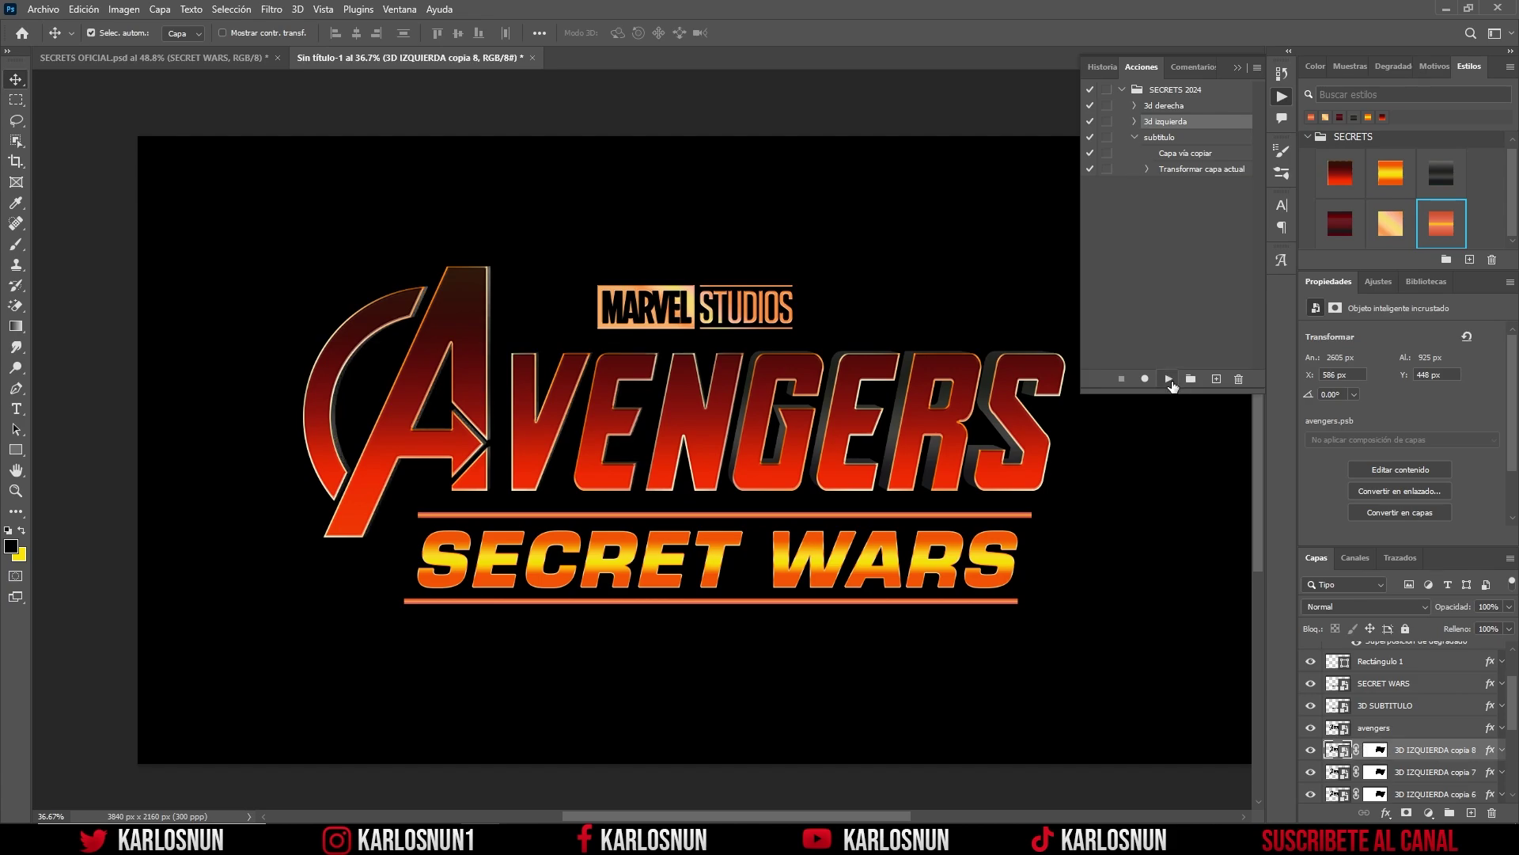
{"action": "left_click", "coordinate": [1169, 380]}
{"action": "left_click", "coordinate": [1170, 381]}
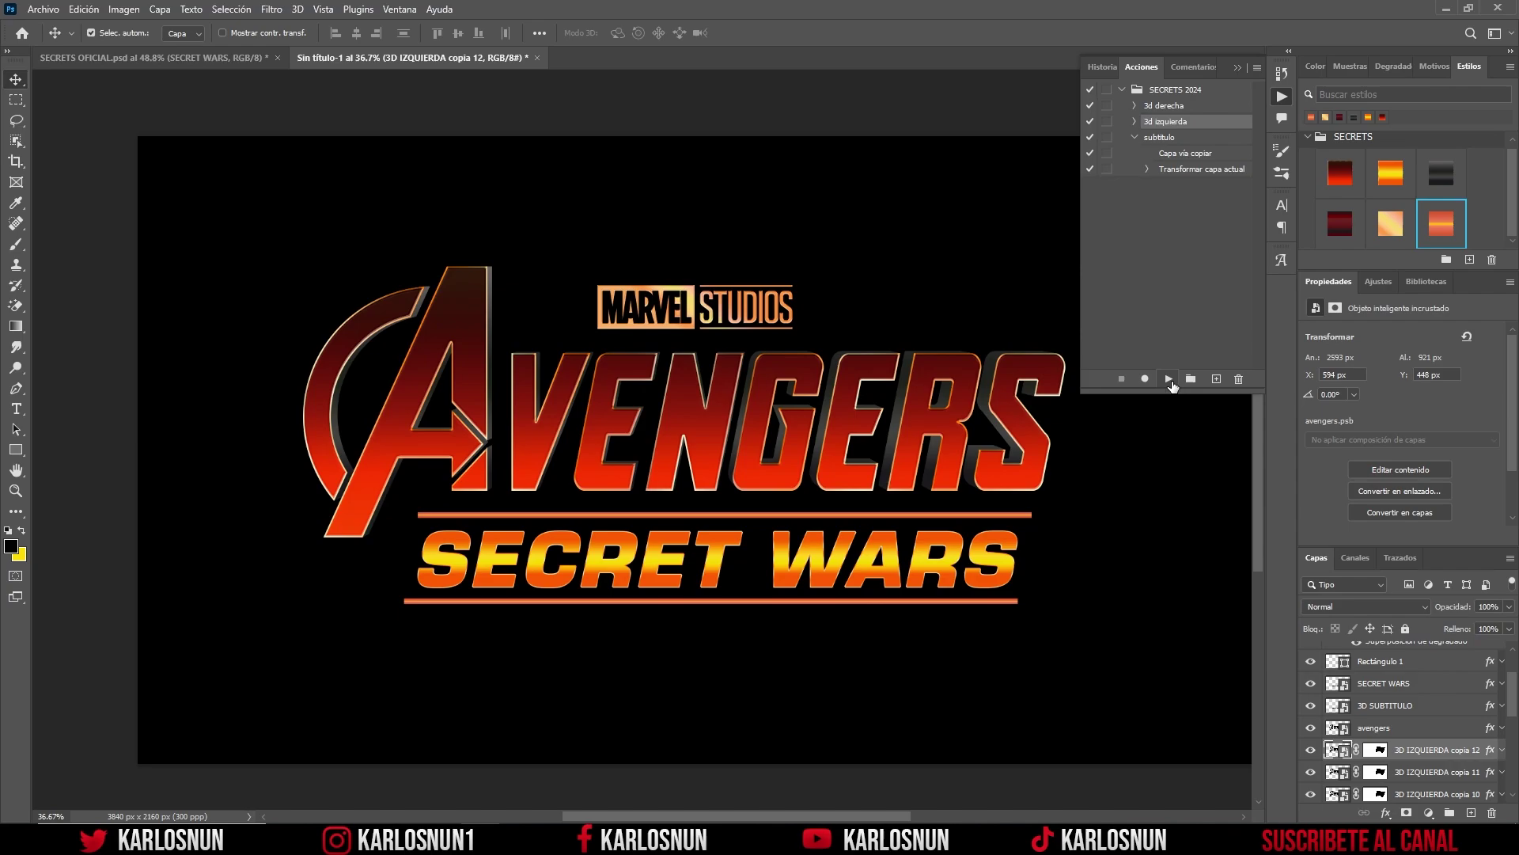
{"action": "left_click", "coordinate": [1170, 381]}
{"action": "left_click", "coordinate": [1170, 381]}
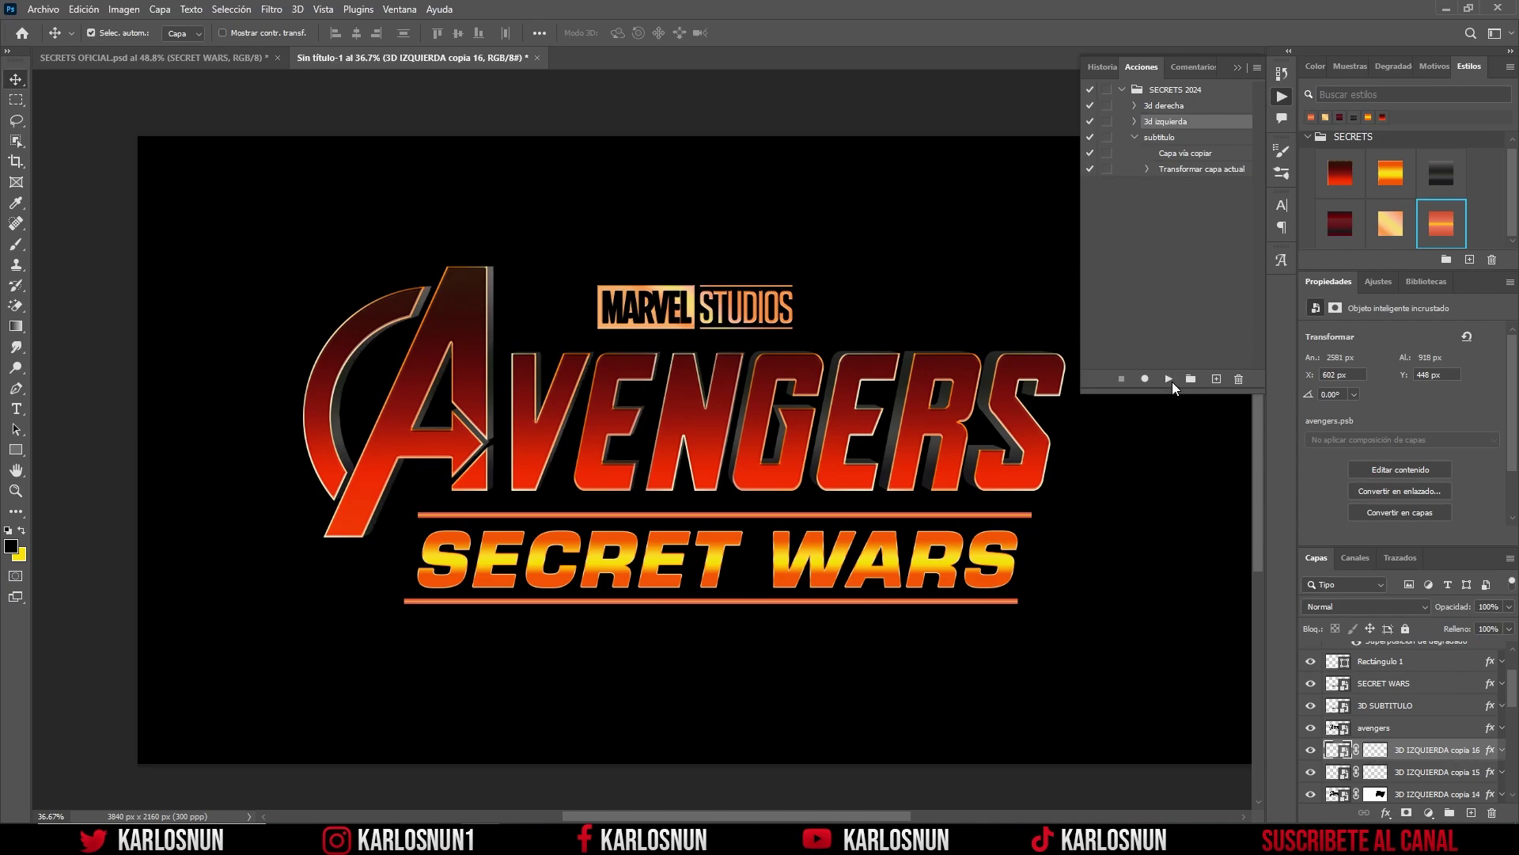
{"action": "left_click", "coordinate": [1171, 381]}
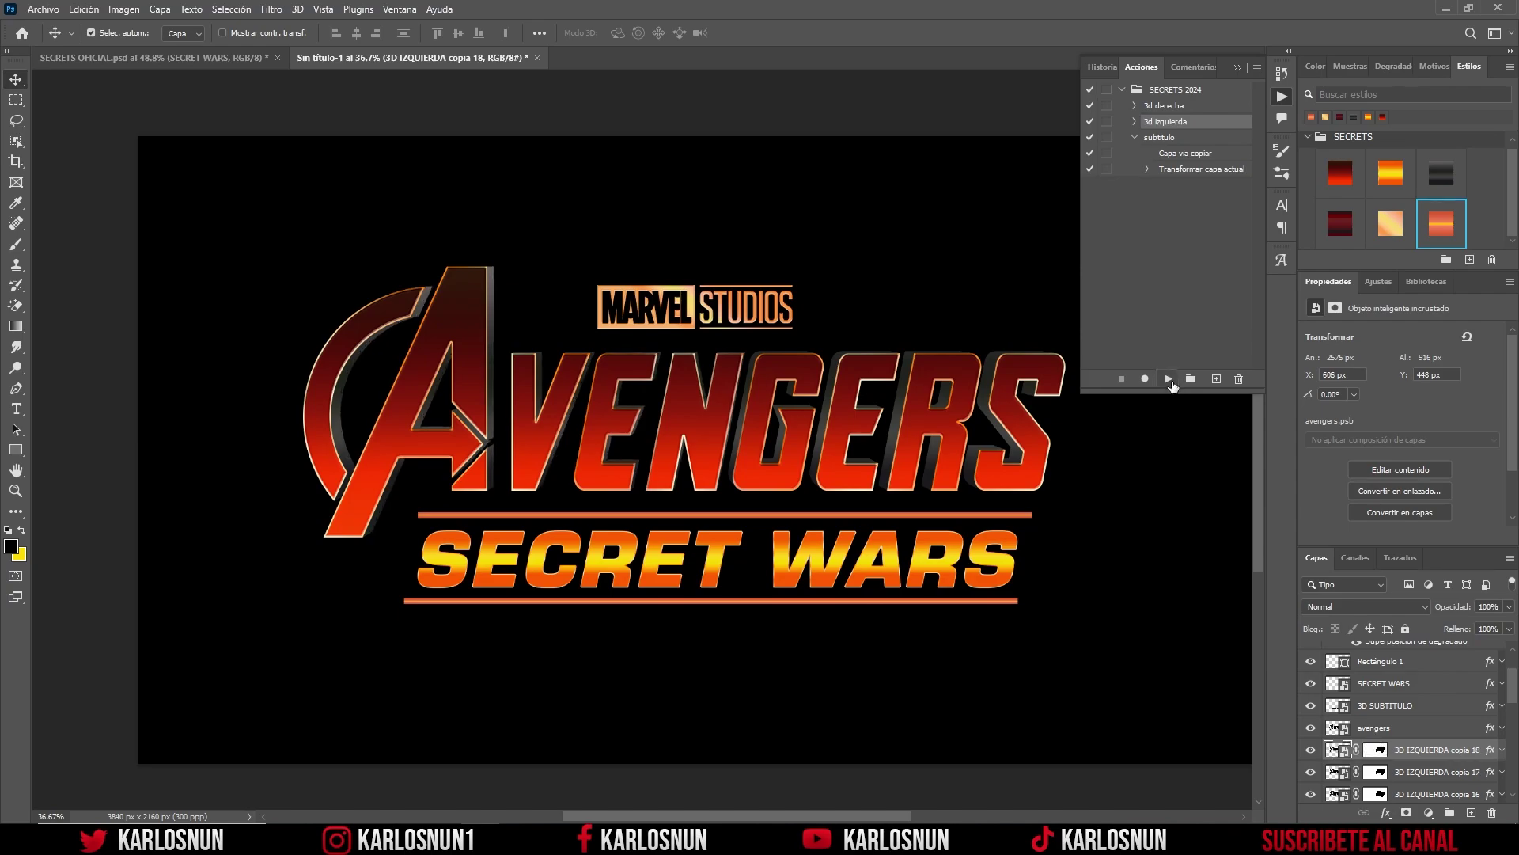
{"action": "left_click", "coordinate": [1170, 381]}
{"action": "left_click", "coordinate": [1170, 381]}
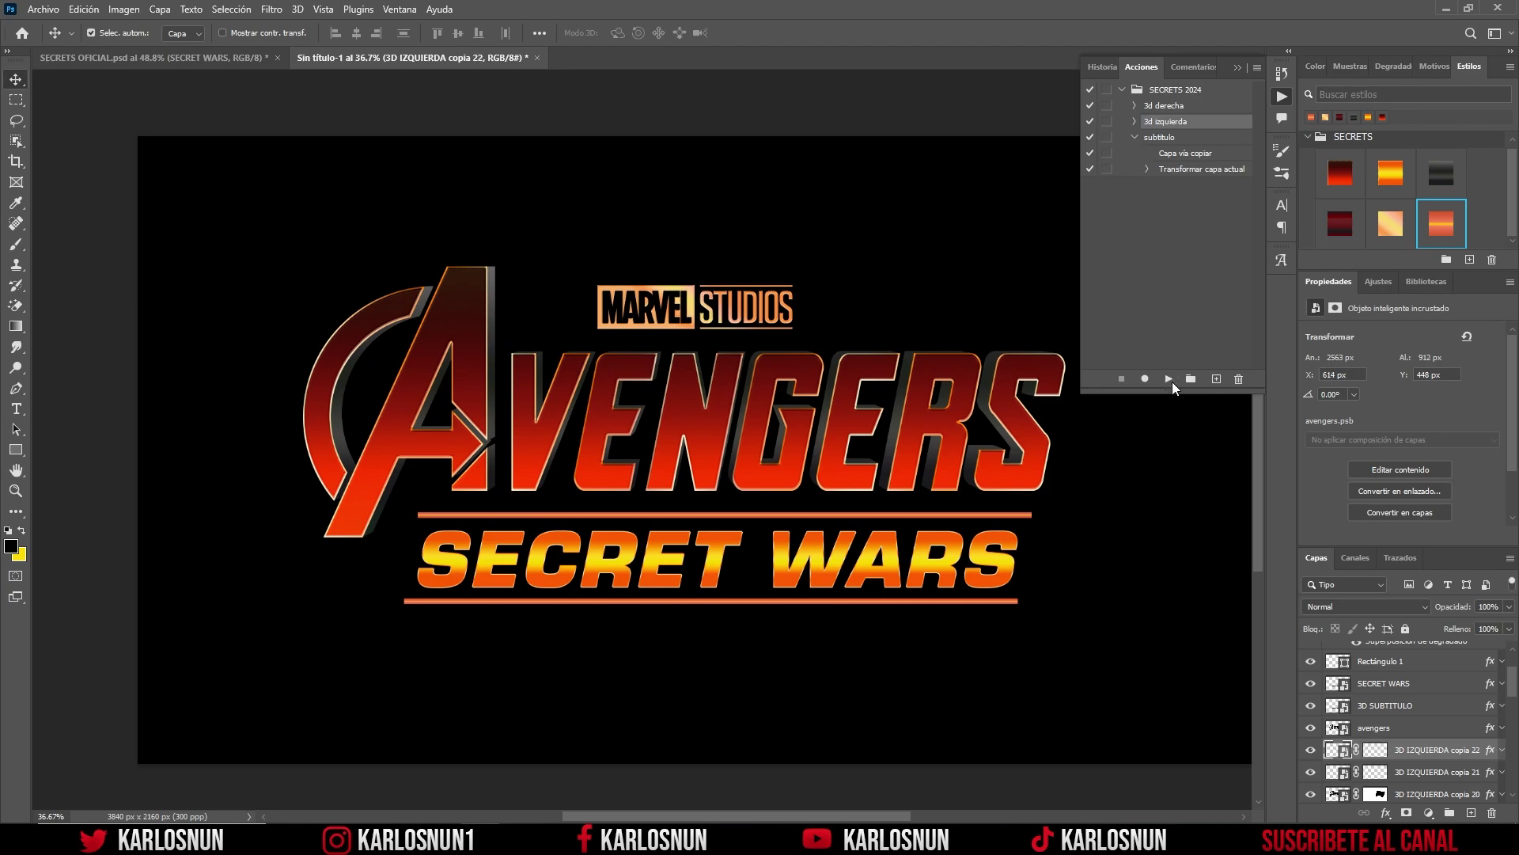
{"action": "left_click", "coordinate": [1170, 382]}
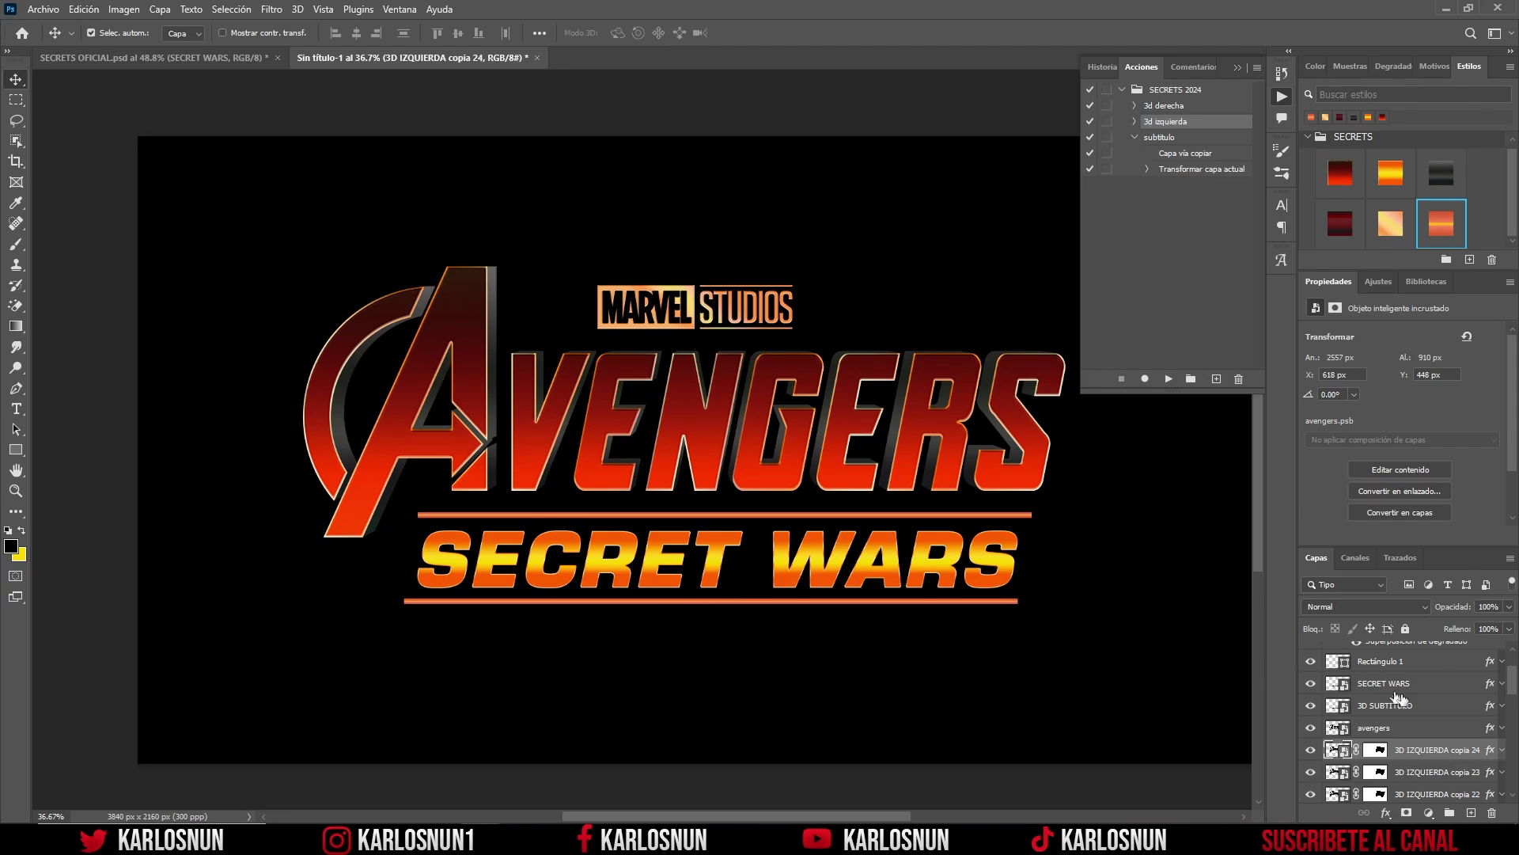
Step: Select 3D IZQUIERDA and all its copies and group them as 'izquierda'
{"action": "left_click_drag", "start_coordinate": [1513, 678], "coordinate": [1516, 780]}
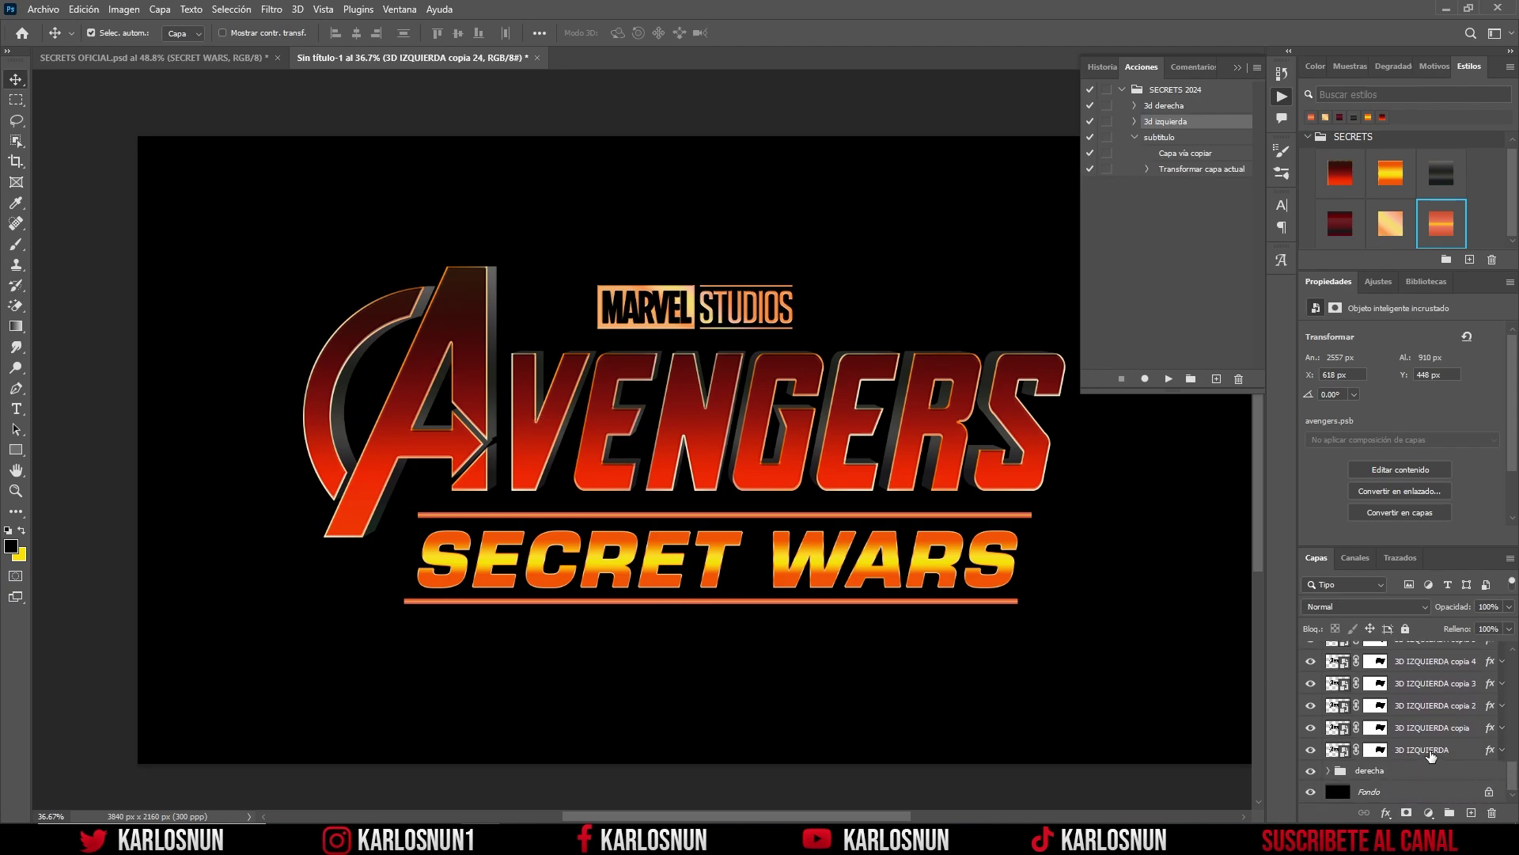
{"action": "left_click", "coordinate": [1431, 749], "text": "shift"}
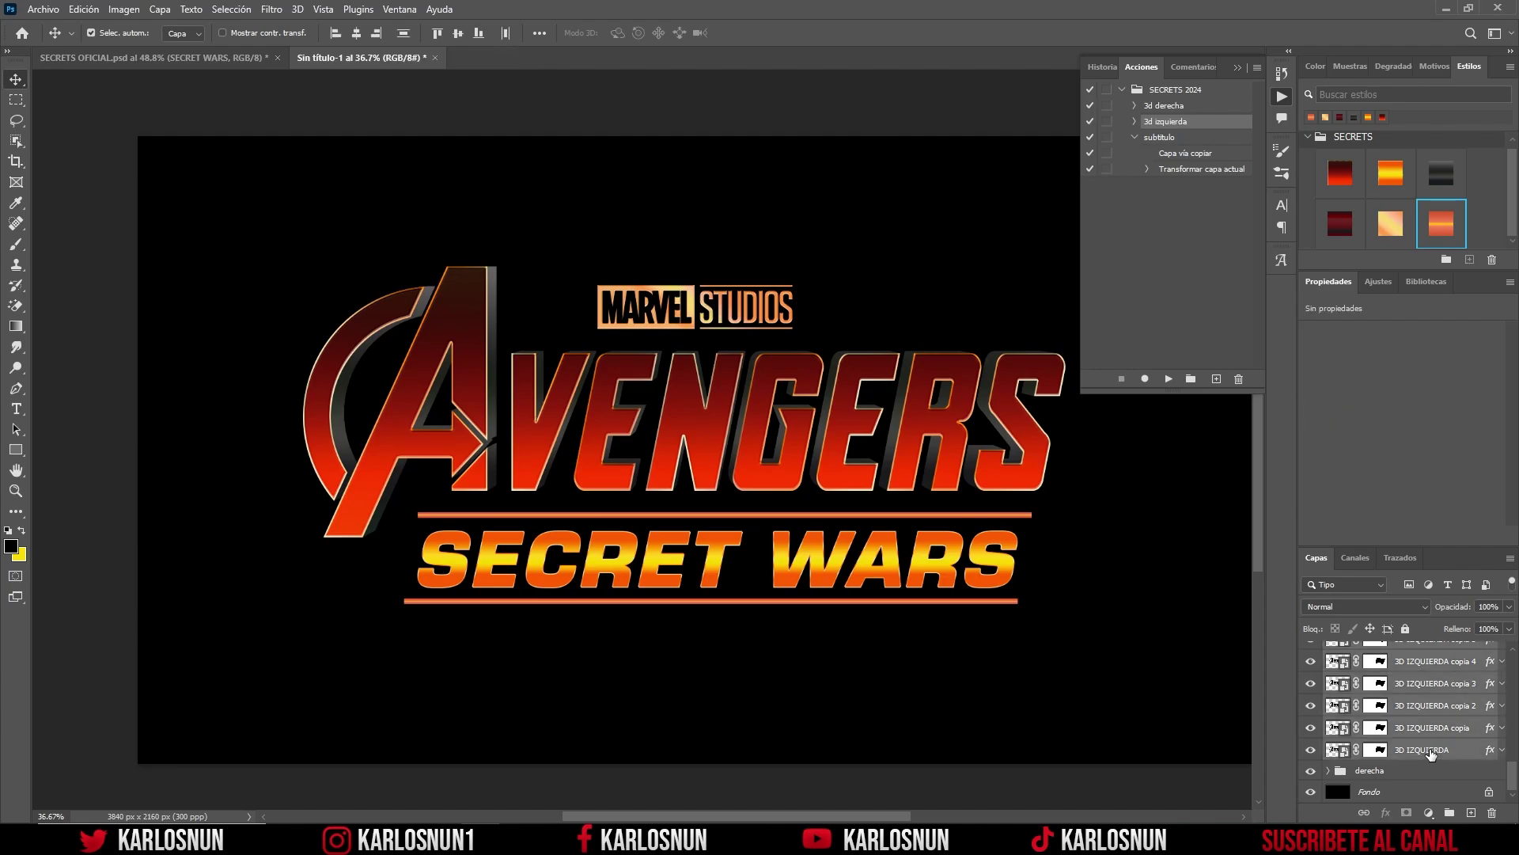
{"action": "key", "text": "ctrl"}
{"action": "key", "text": "ctrl+g"}
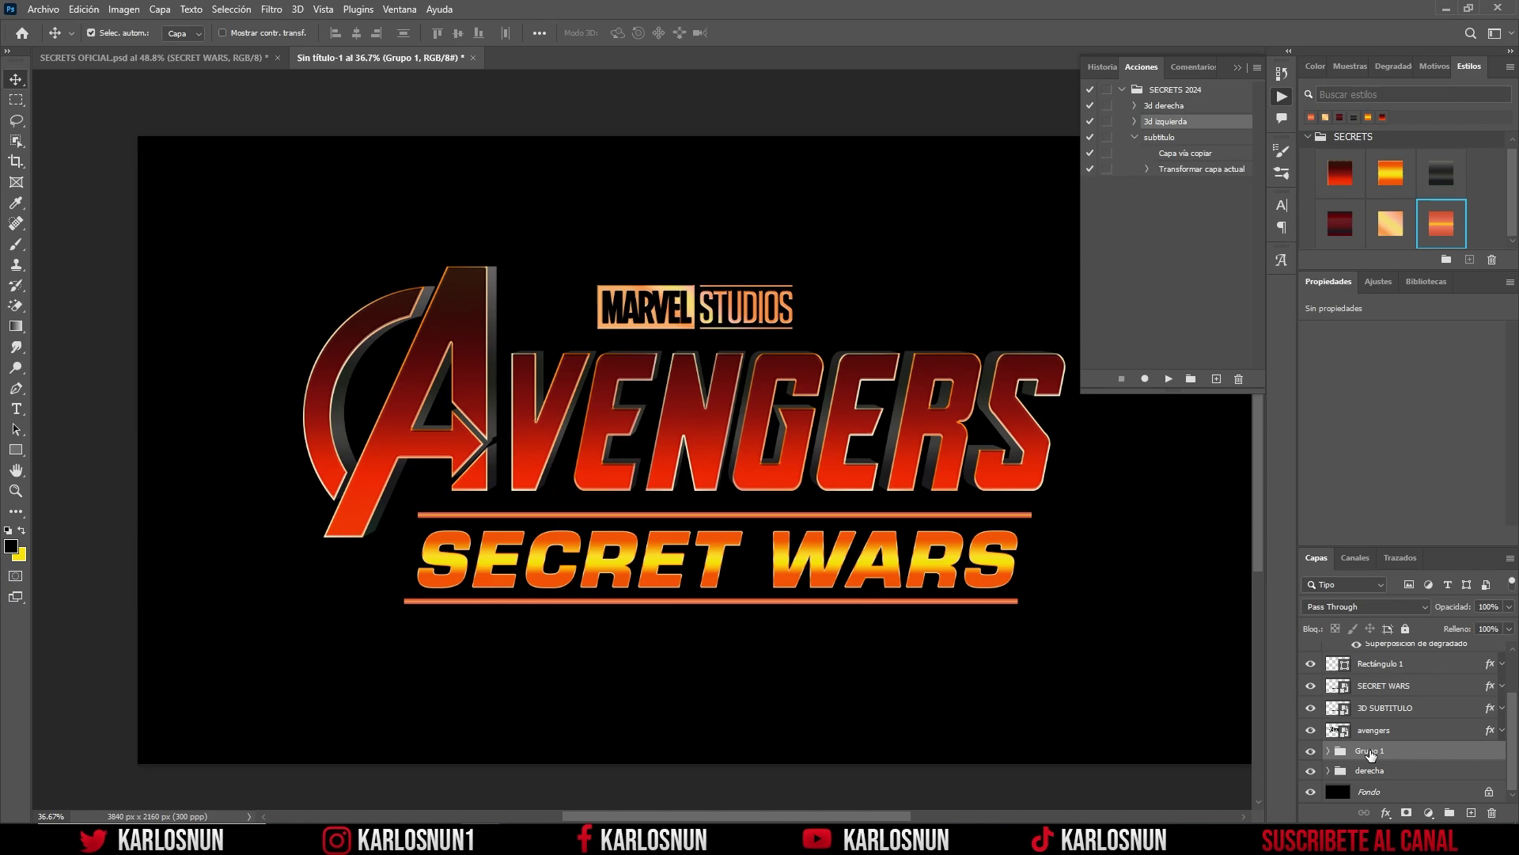
{"action": "double_click", "coordinate": [1372, 751]}
{"action": "type", "text": "izquierda"}
{"action": "key", "text": "Return"}
Step: Run the 'subtitulo' action repeatedly on 3D SUBTITULO, stacking copies up to copia 20
{"action": "left_click", "coordinate": [1428, 715]}
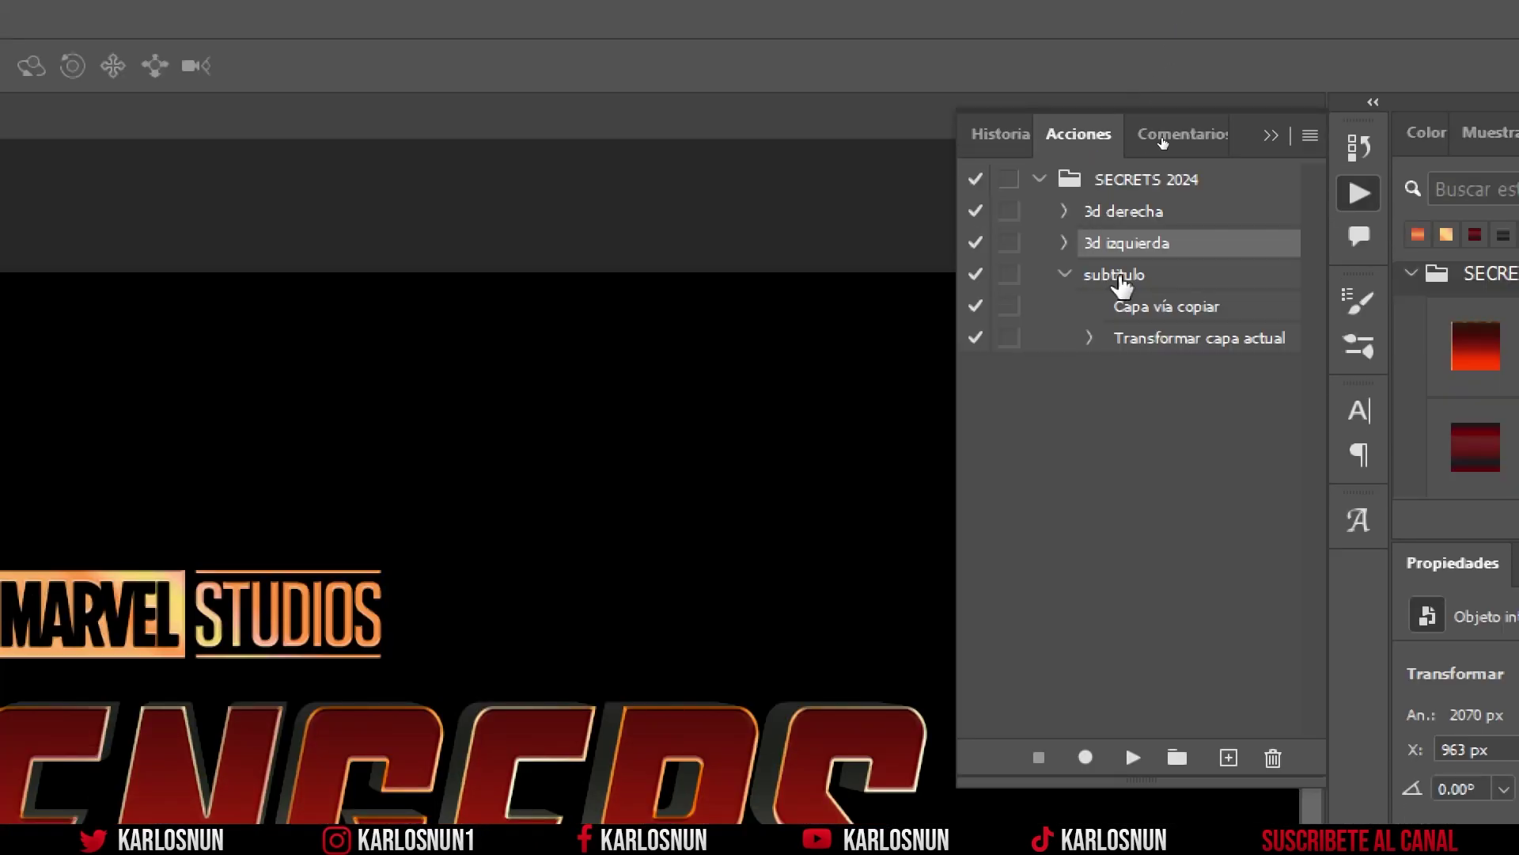
{"action": "left_click", "coordinate": [1122, 278]}
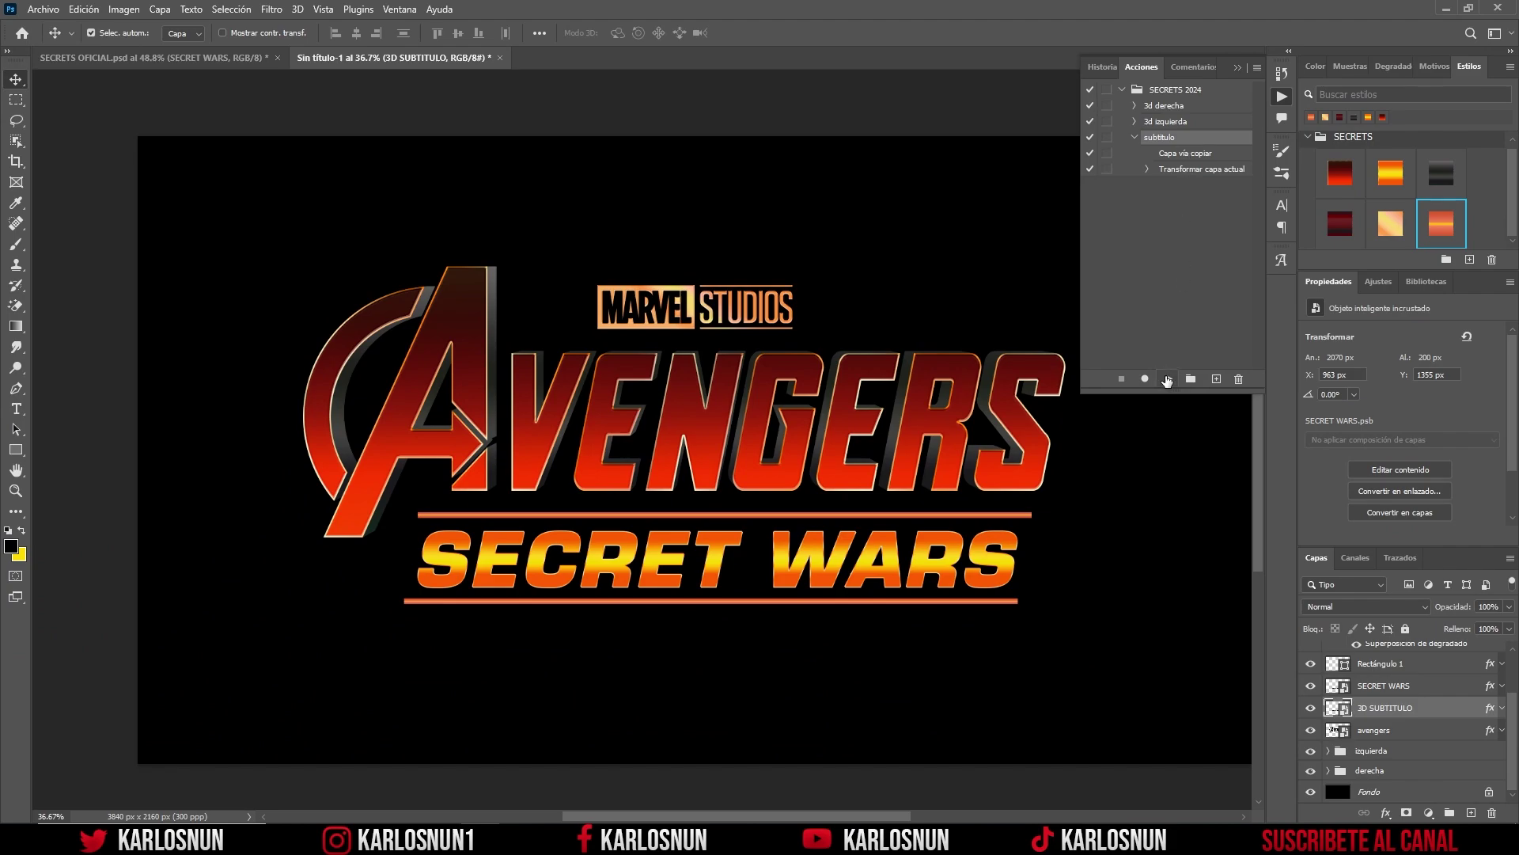
{"action": "left_click", "coordinate": [1167, 379]}
{"action": "left_click", "coordinate": [1167, 379]}
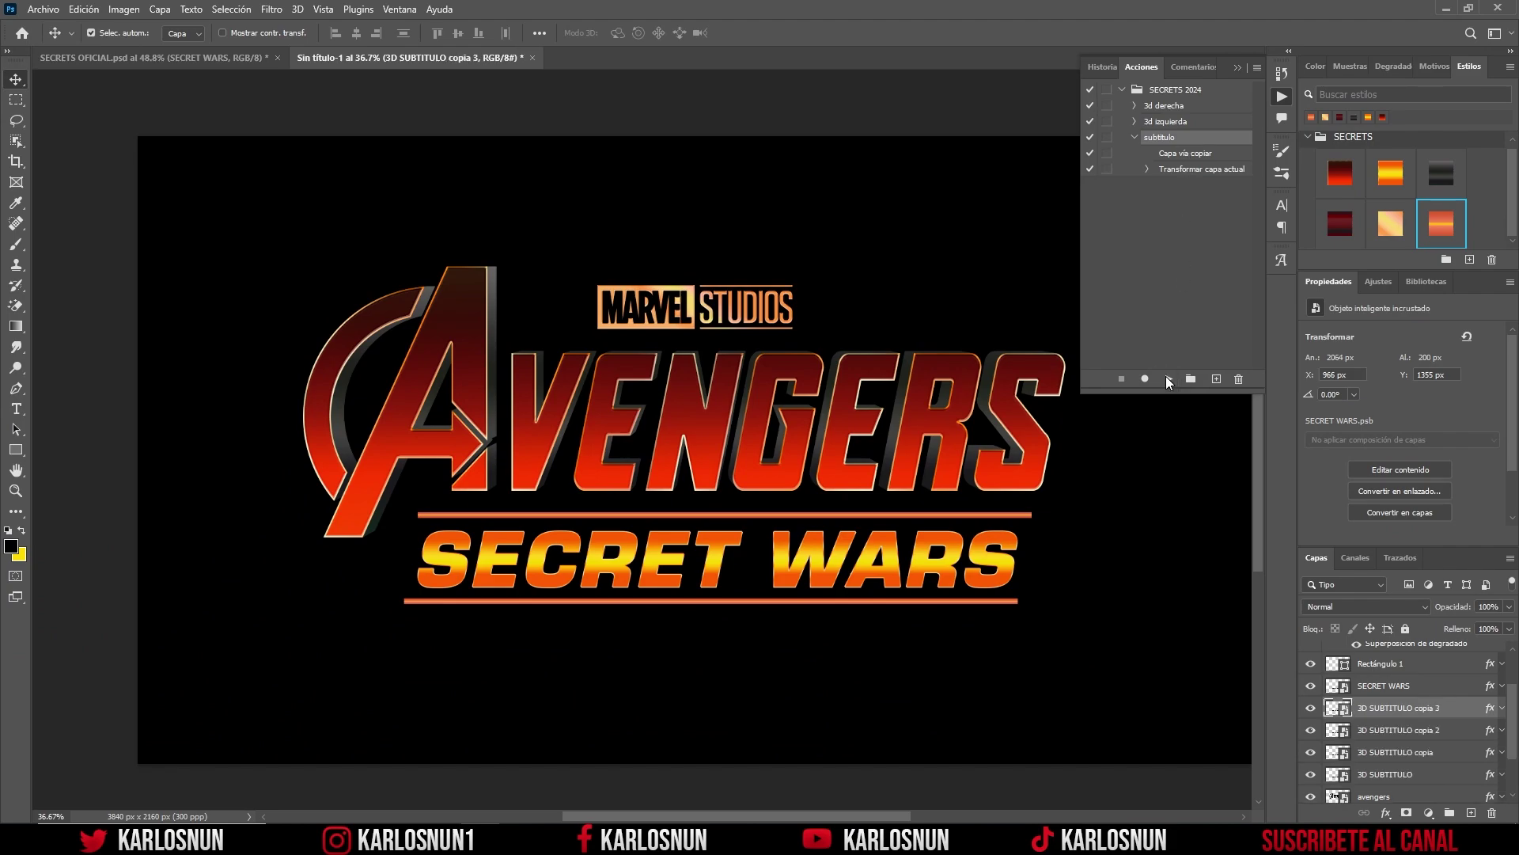
{"action": "left_click", "coordinate": [1168, 379]}
{"action": "left_click", "coordinate": [1168, 379]}
{"action": "left_click", "coordinate": [1167, 379]}
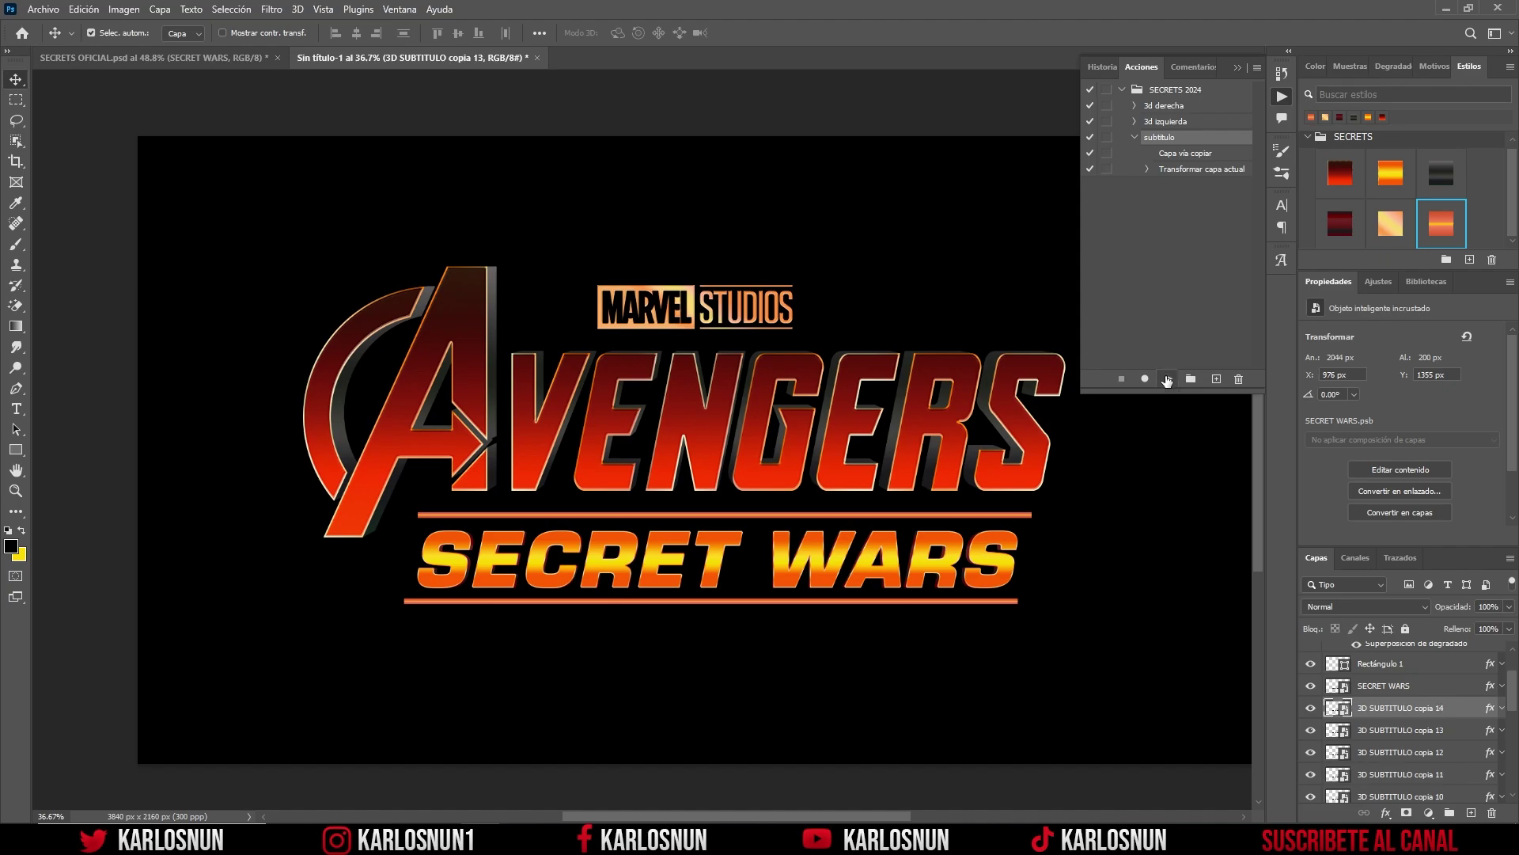
{"action": "left_click", "coordinate": [1168, 379]}
{"action": "left_click", "coordinate": [1168, 379]}
{"action": "left_click", "coordinate": [1167, 379]}
{"action": "scroll", "coordinate": [1512, 679], "scroll_direction": "down", "scroll_amount": 10}
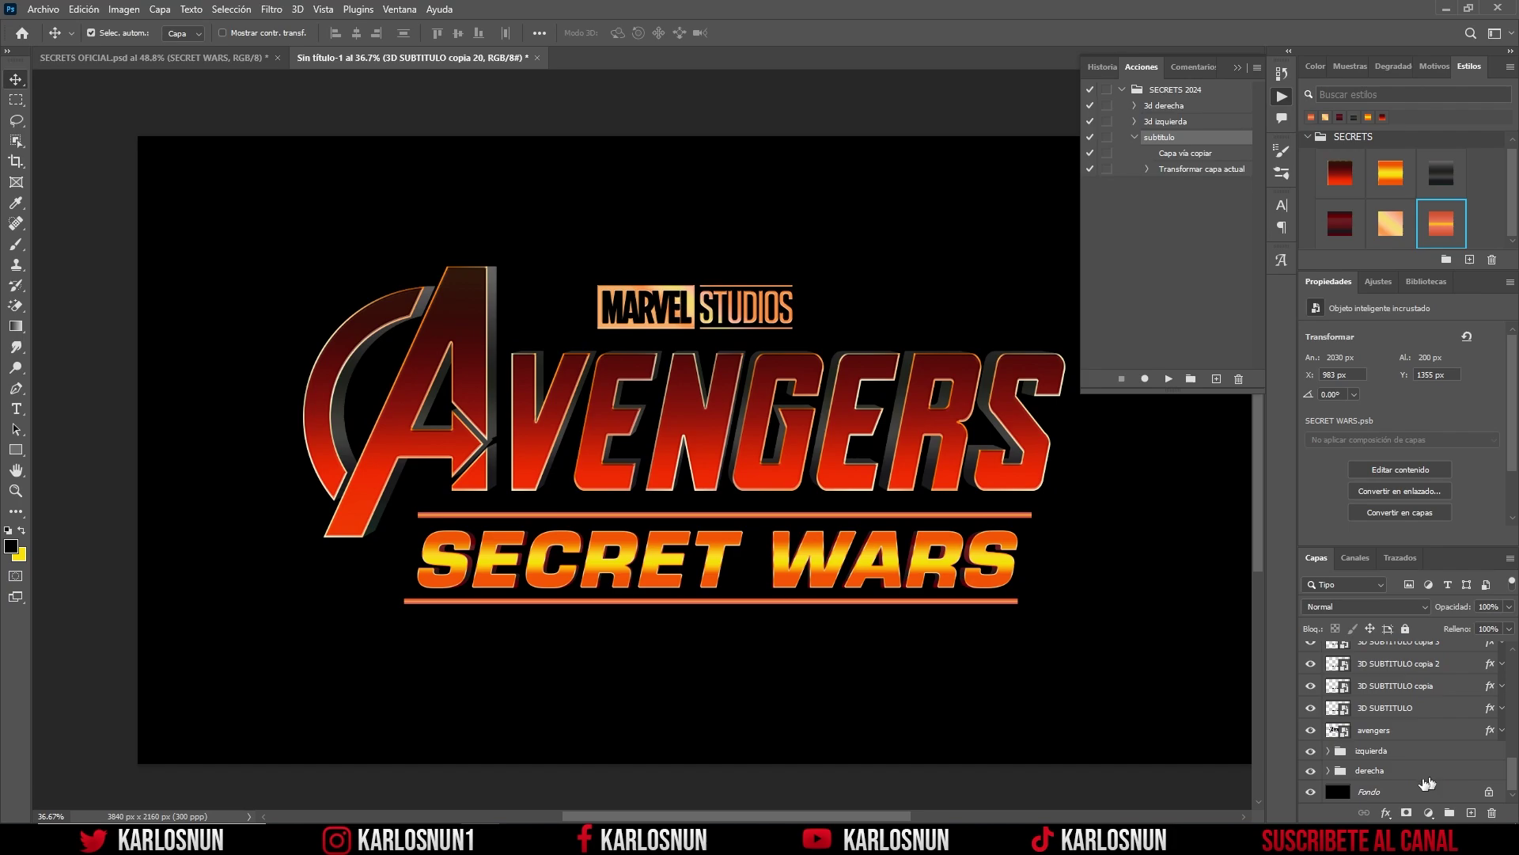
Step: Toggle the Fondo background off and on to check the extrusion's transparency
{"action": "left_click", "coordinate": [1311, 794]}
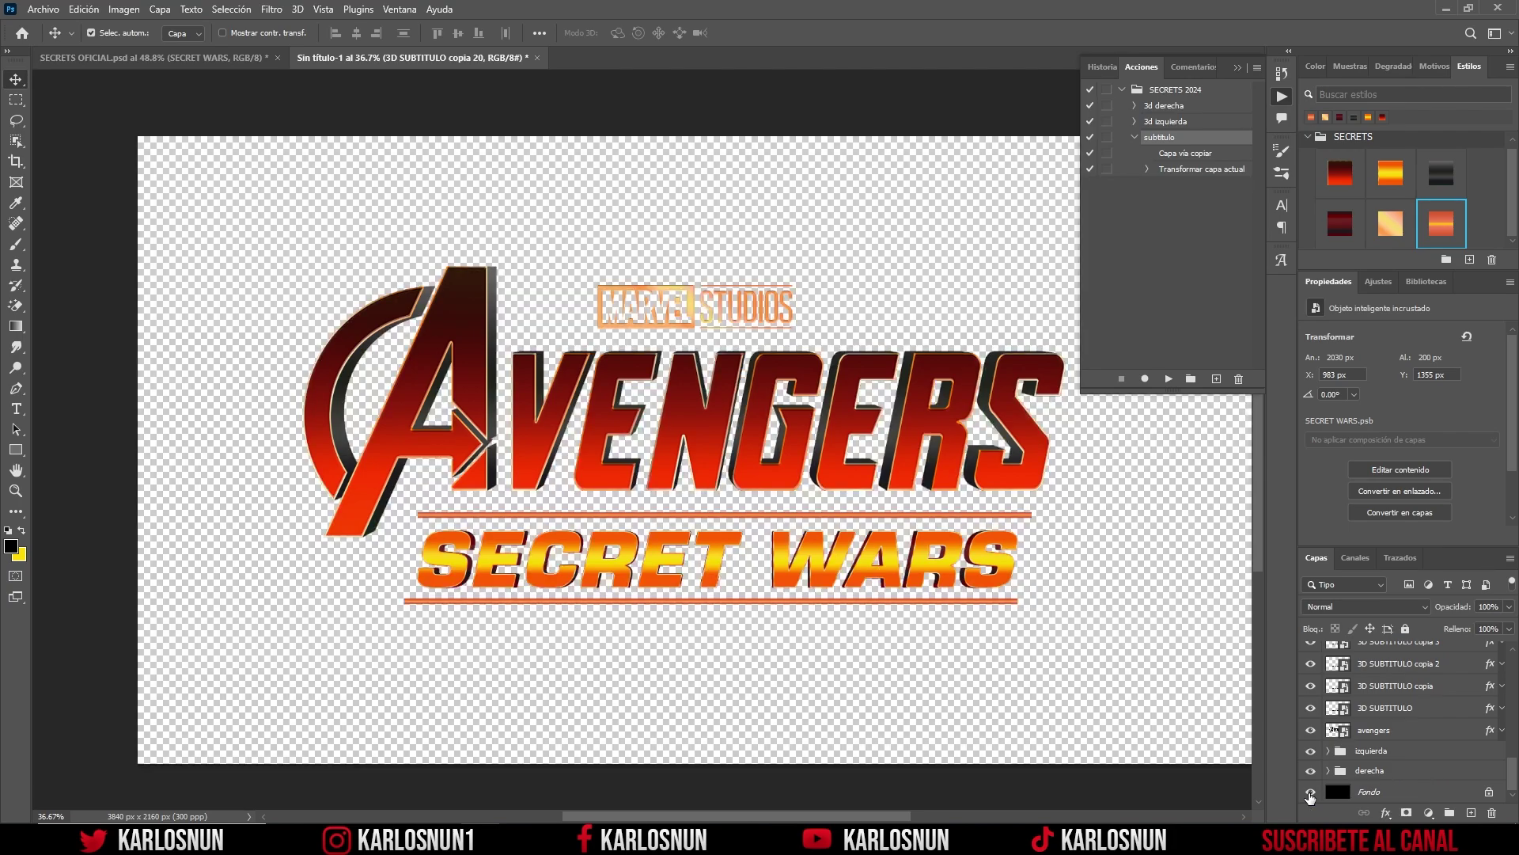
{"action": "left_click", "coordinate": [1311, 792]}
{"action": "left_click", "coordinate": [1310, 794]}
{"action": "left_click", "coordinate": [1310, 793]}
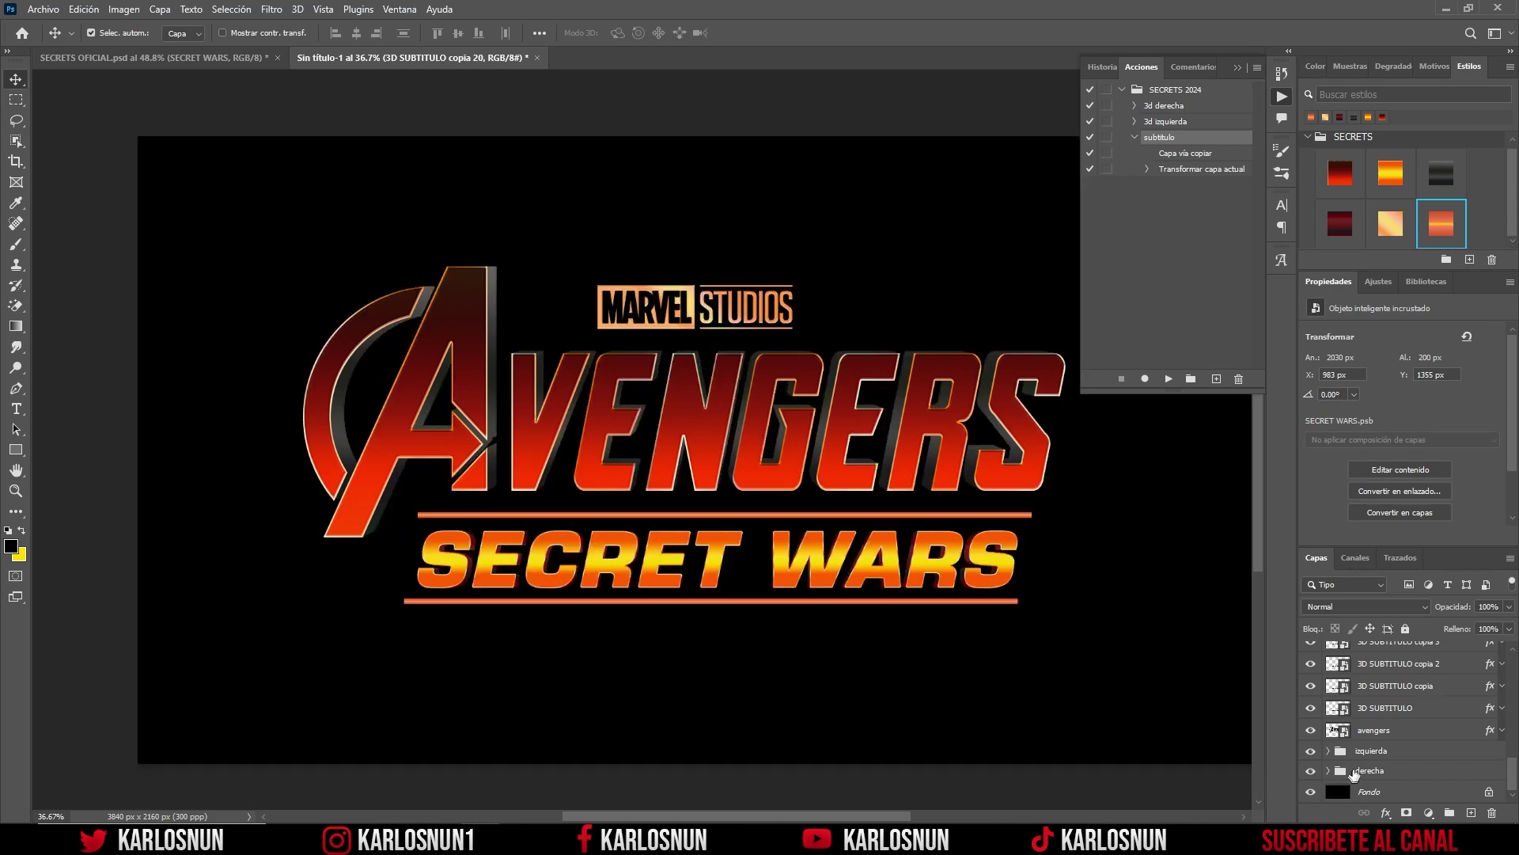
Step: Select every 3D SUBTITULO layer and group them as '3d subtitulo'
{"action": "scroll", "coordinate": [1378, 756], "scroll_direction": "up", "scroll_amount": 2}
{"action": "scroll", "coordinate": [1385, 754], "scroll_direction": "up", "scroll_amount": 2}
{"action": "scroll", "coordinate": [1397, 751], "scroll_direction": "up", "scroll_amount": 2}
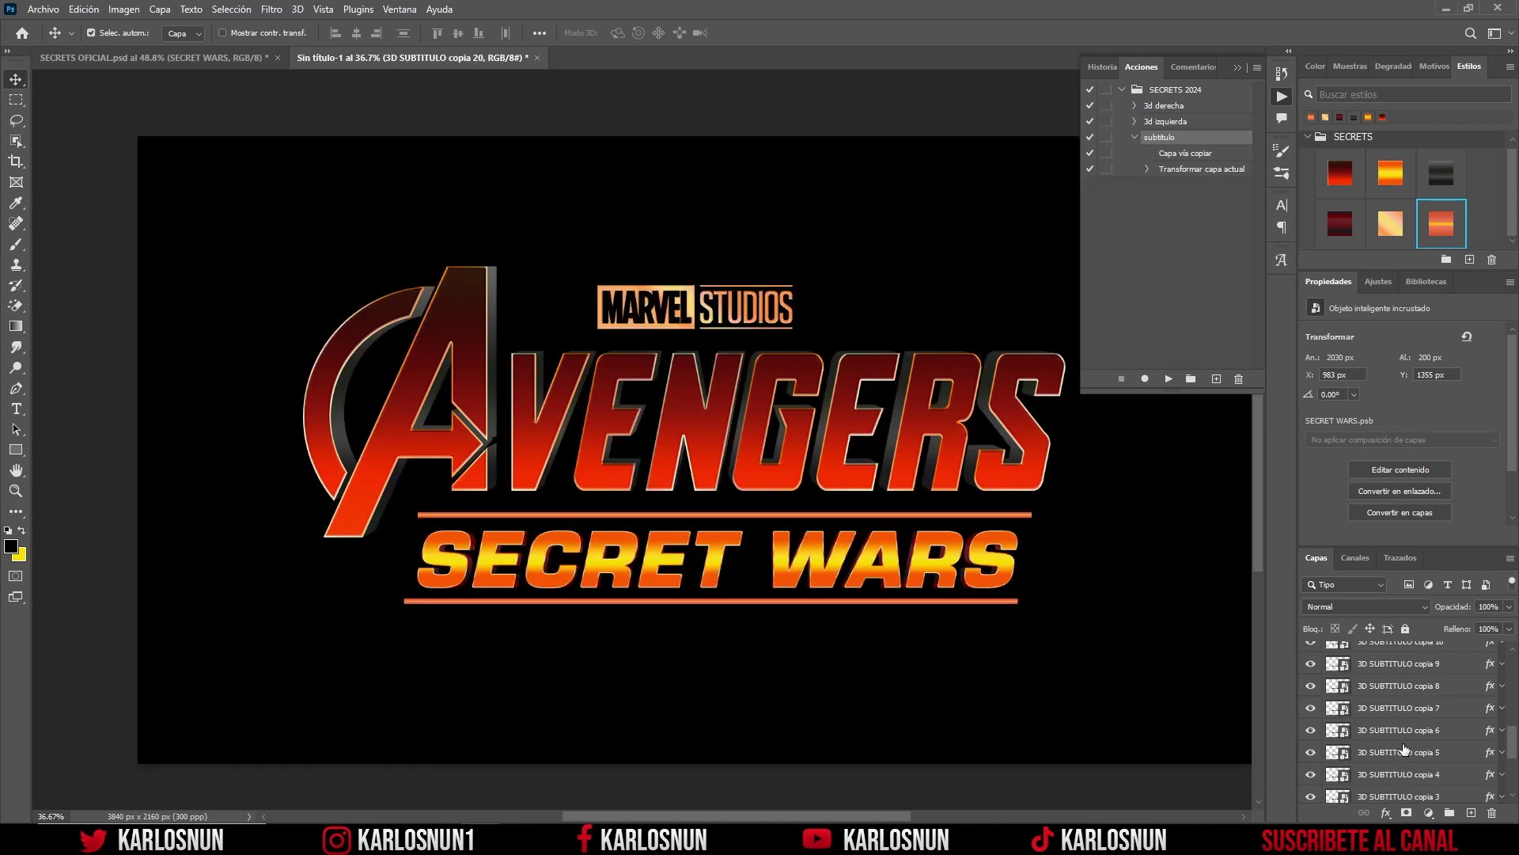
{"action": "scroll", "coordinate": [1404, 749], "scroll_direction": "up", "scroll_amount": 2}
{"action": "scroll", "coordinate": [1405, 750], "scroll_direction": "up", "scroll_amount": 3}
{"action": "scroll", "coordinate": [1403, 728], "scroll_direction": "up", "scroll_amount": 4}
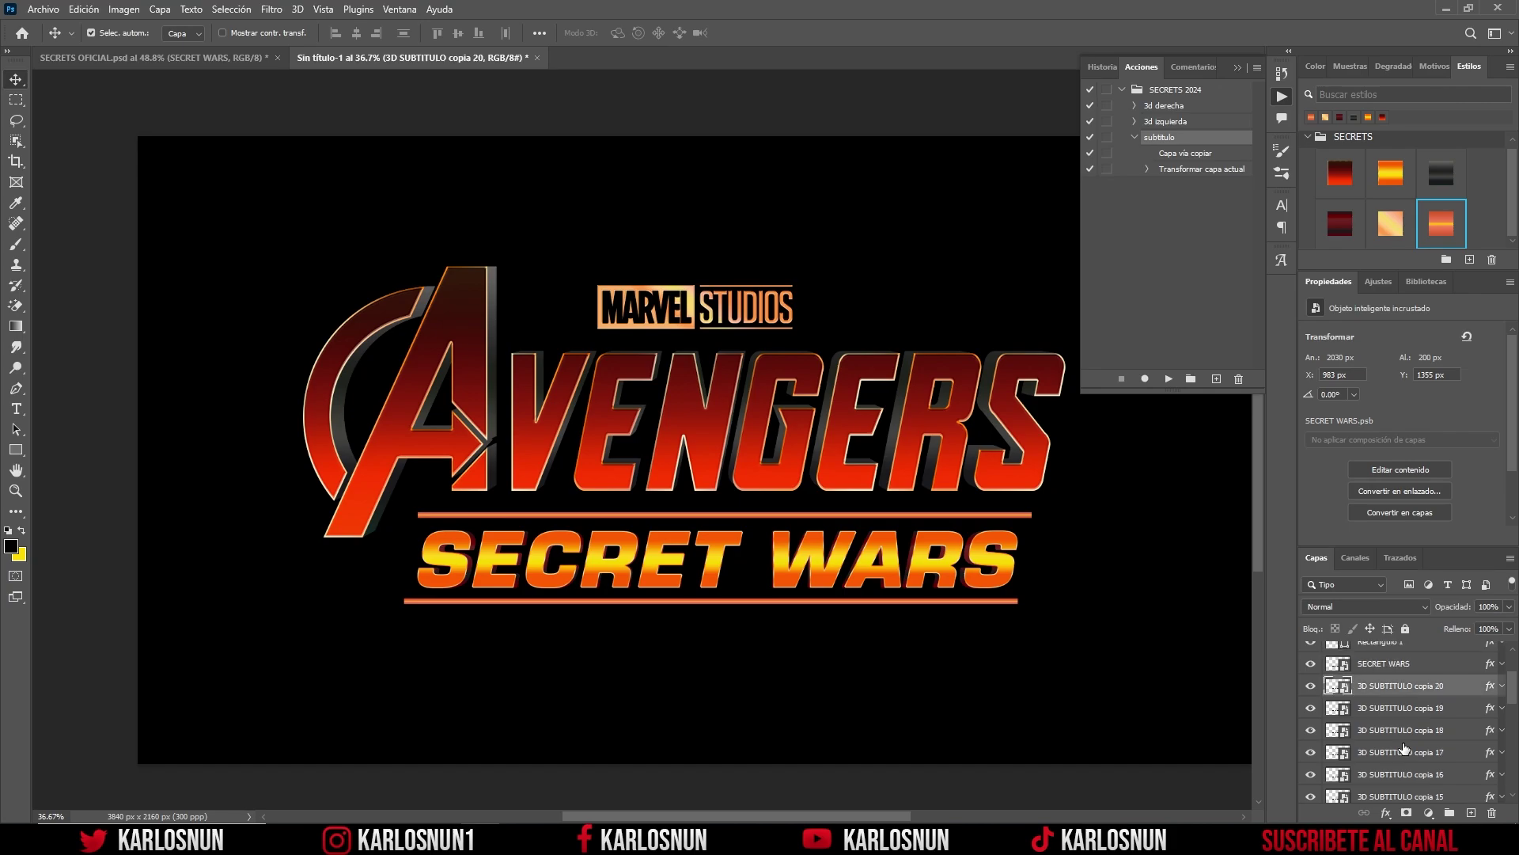
{"action": "scroll", "coordinate": [1411, 717], "scroll_direction": "down", "scroll_amount": 5}
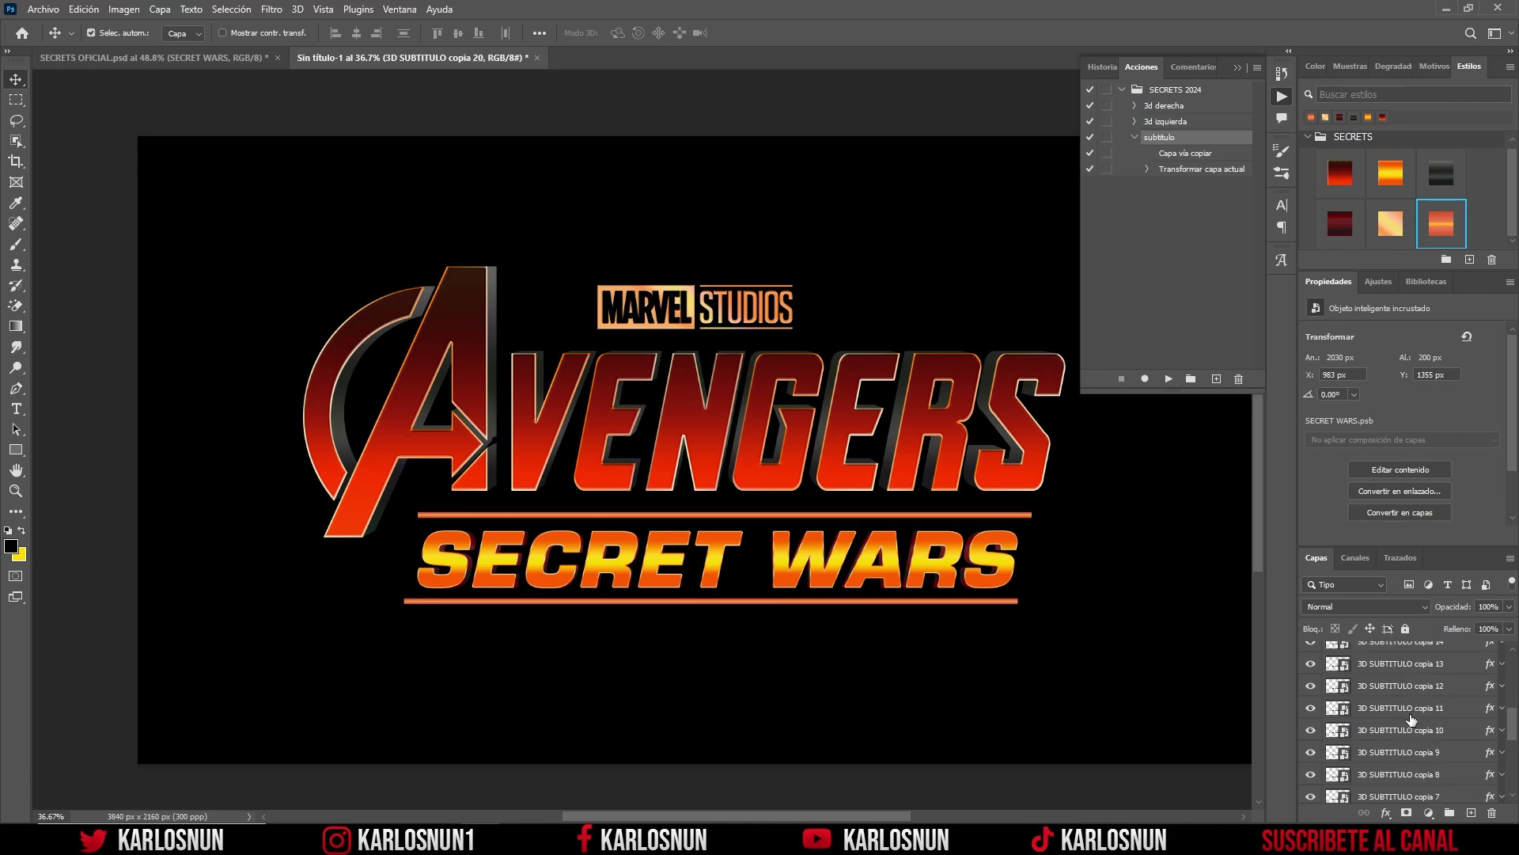
{"action": "scroll", "coordinate": [1411, 718], "scroll_direction": "down", "scroll_amount": 3}
{"action": "scroll", "coordinate": [1411, 719], "scroll_direction": "down", "scroll_amount": 1}
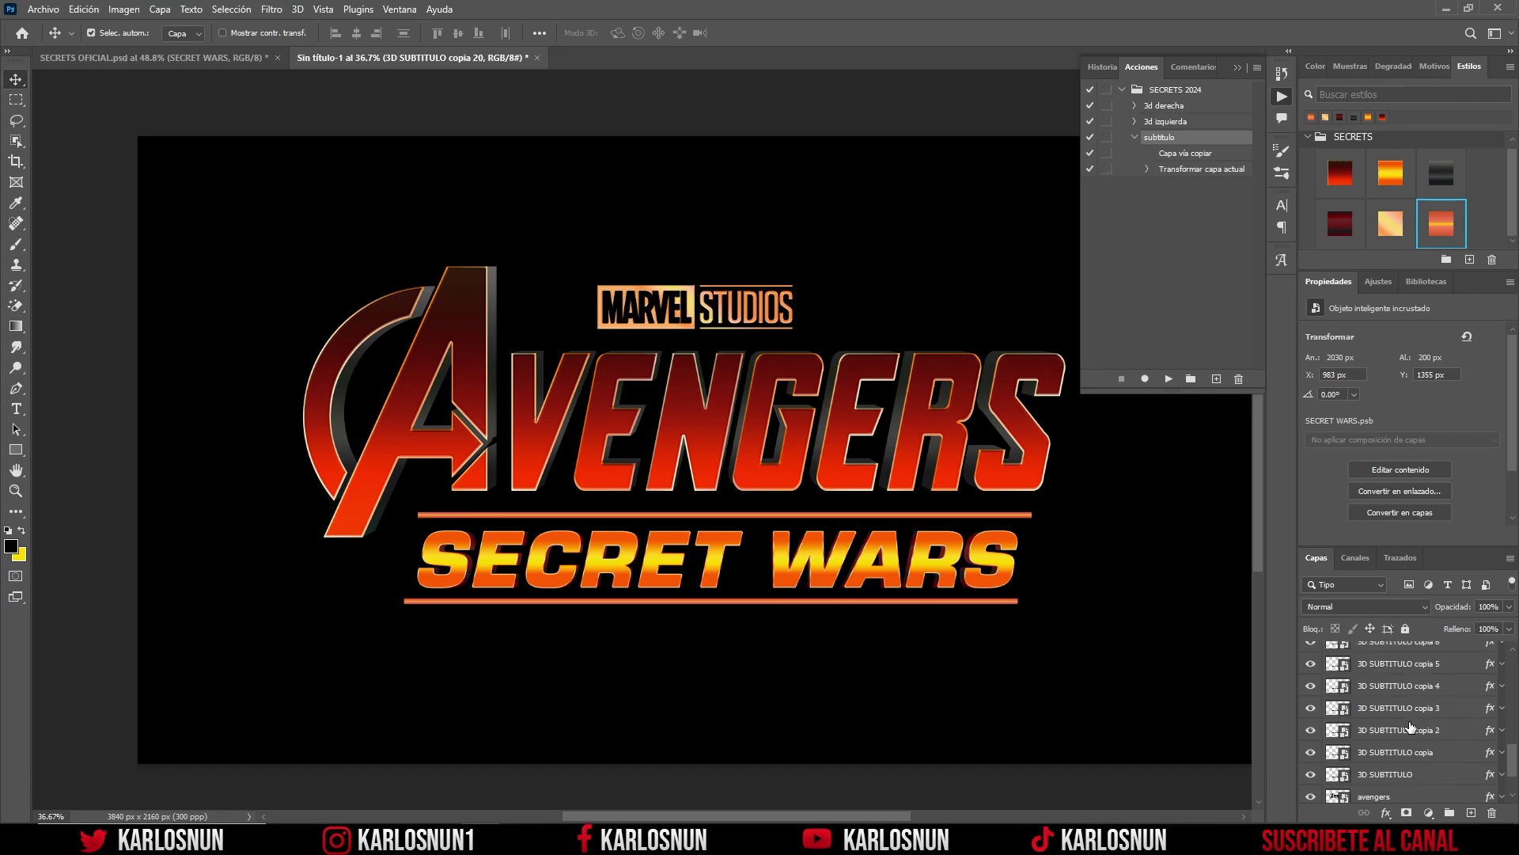
{"action": "left_click", "coordinate": [1411, 776], "text": "shift"}
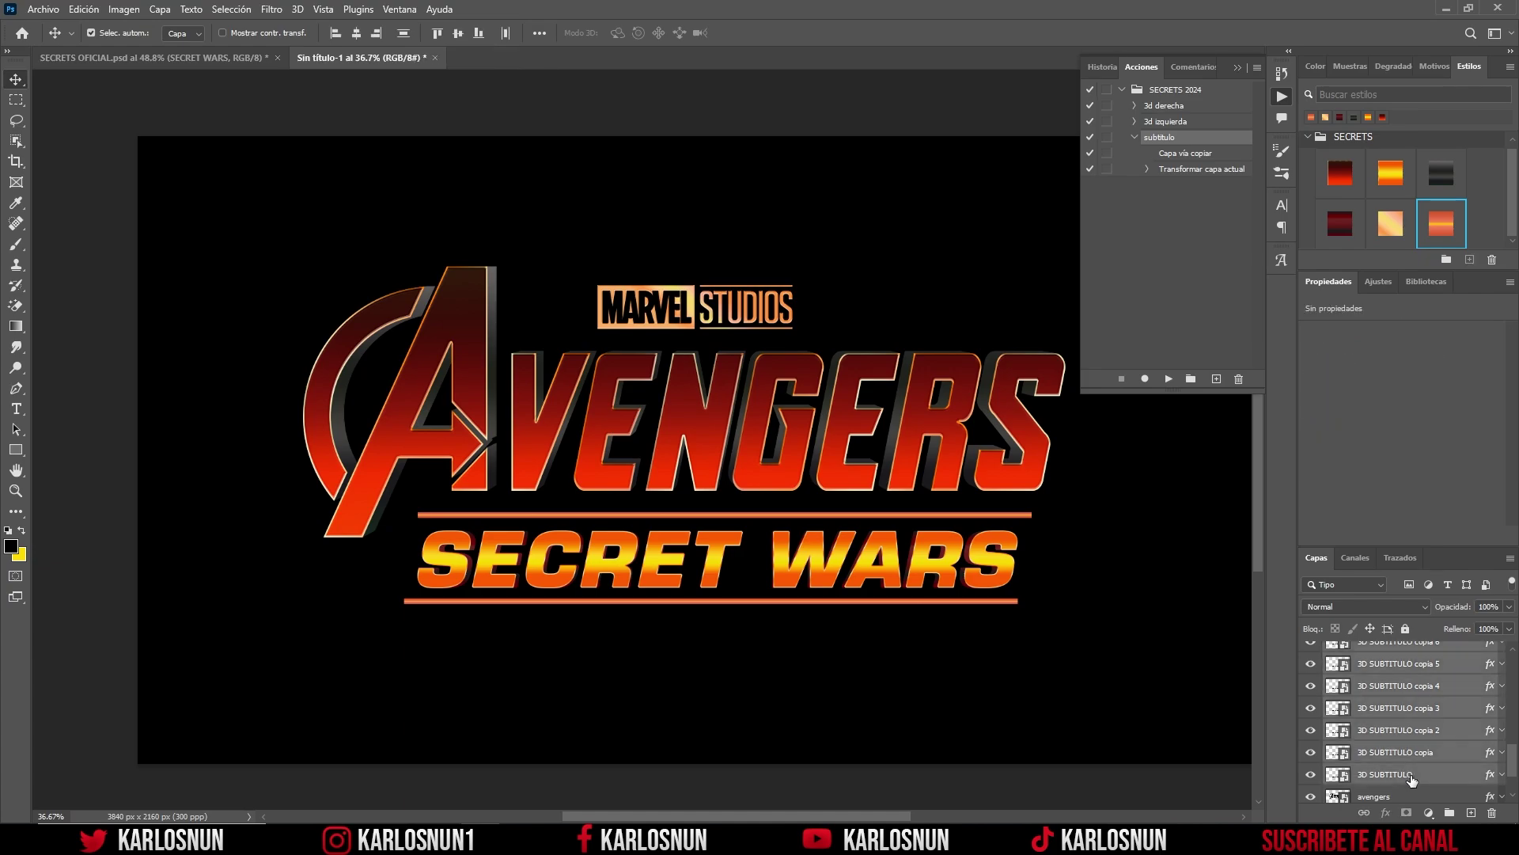
{"action": "key", "text": "ctrl+g"}
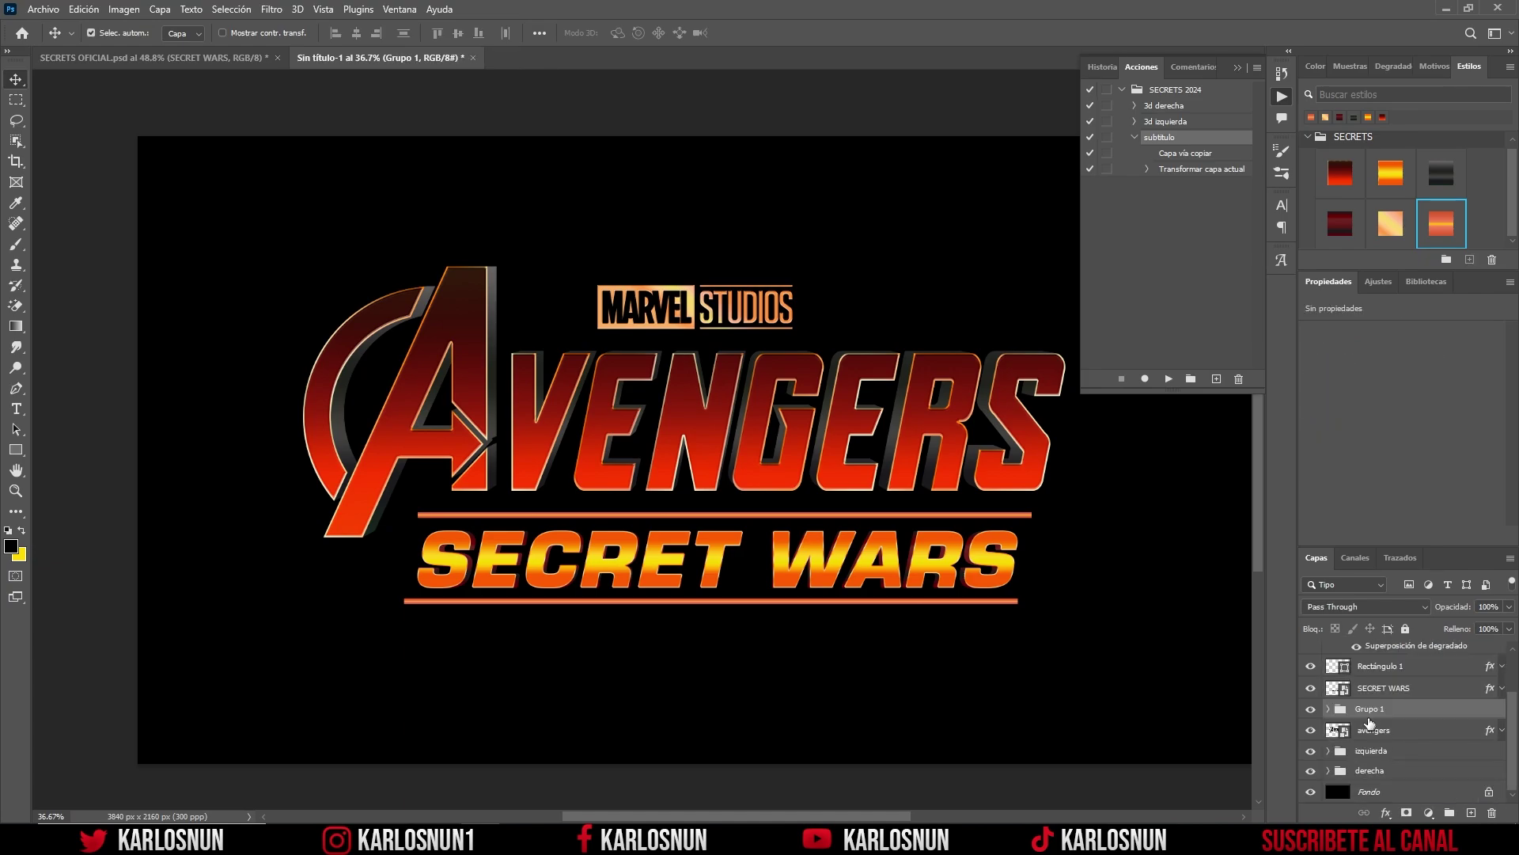
{"action": "double_click", "coordinate": [1370, 707]}
{"action": "type", "text": "3d subtitulo"}
{"action": "key", "text": "Return"}
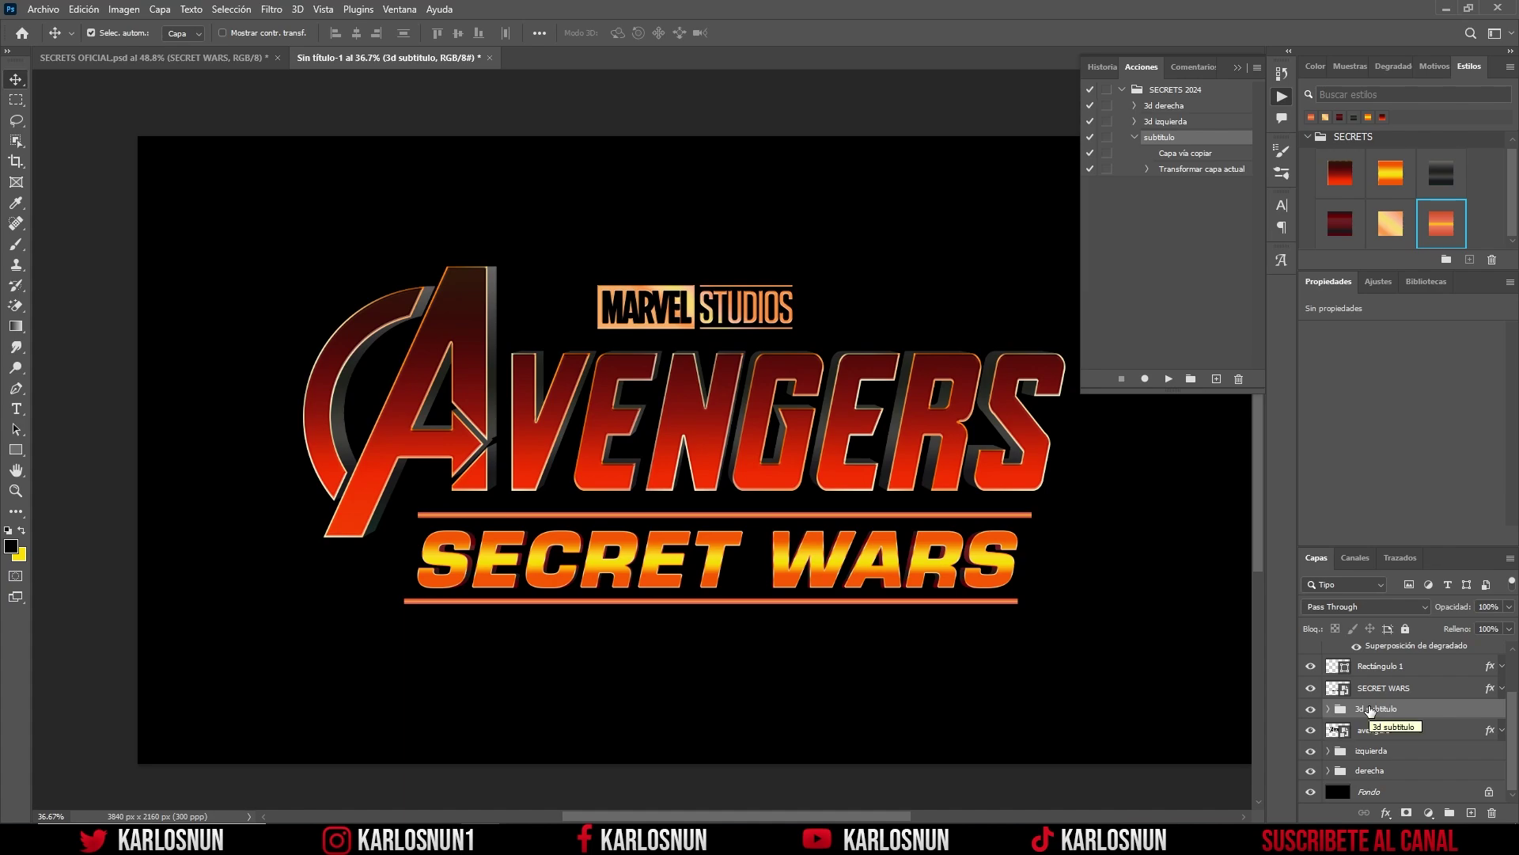
Step: Close Actions and compare the top of the A with SECRETS OFICIAL.psd, then return to Sin título-1
{"action": "left_click", "coordinate": [1280, 92]}
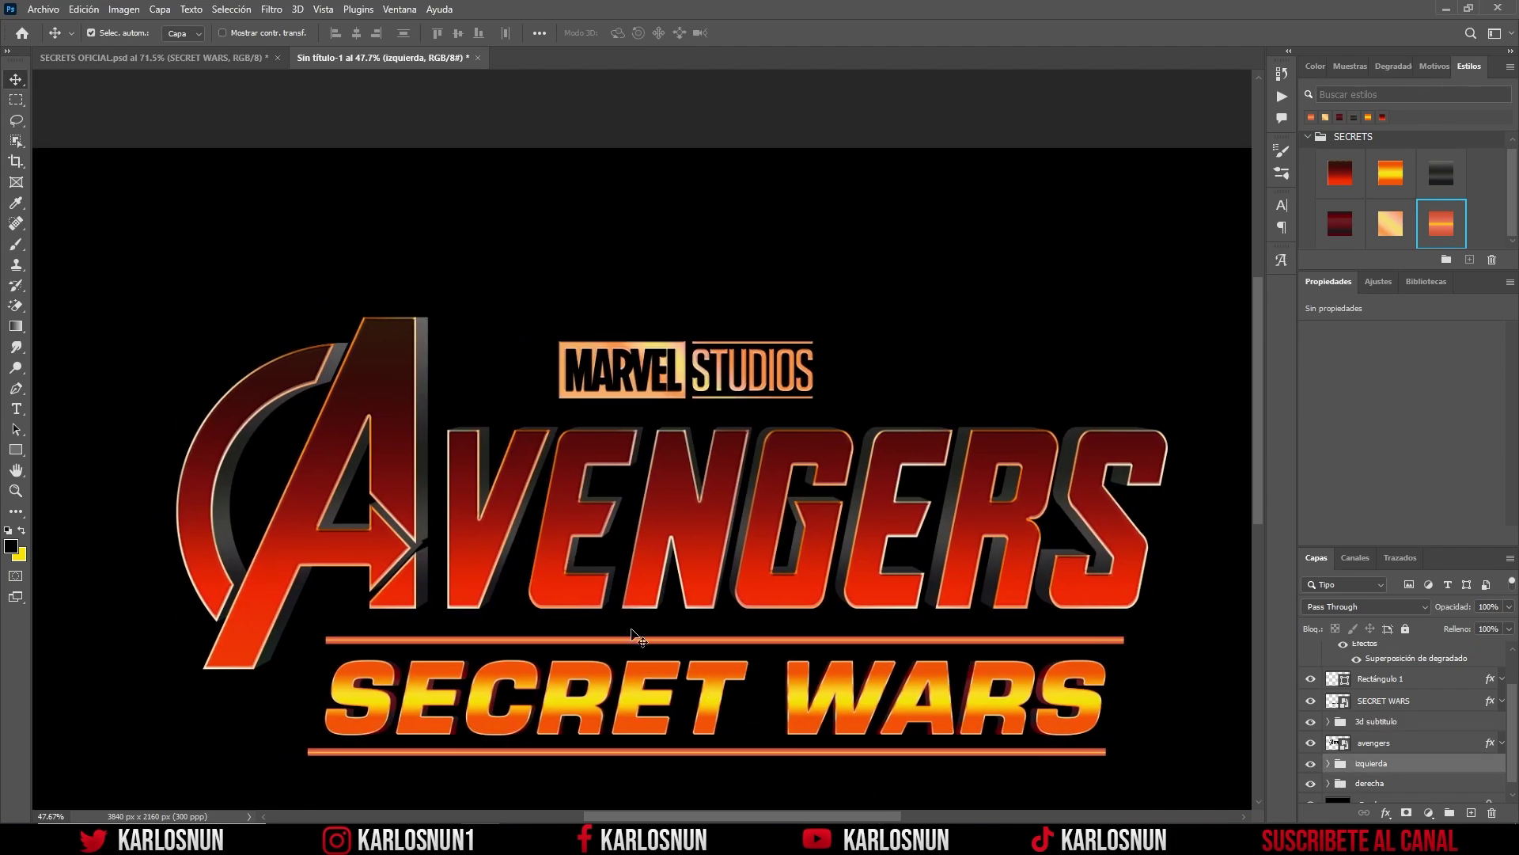
{"action": "scroll", "coordinate": [419, 320], "scroll_direction": "up", "scroll_amount": 5}
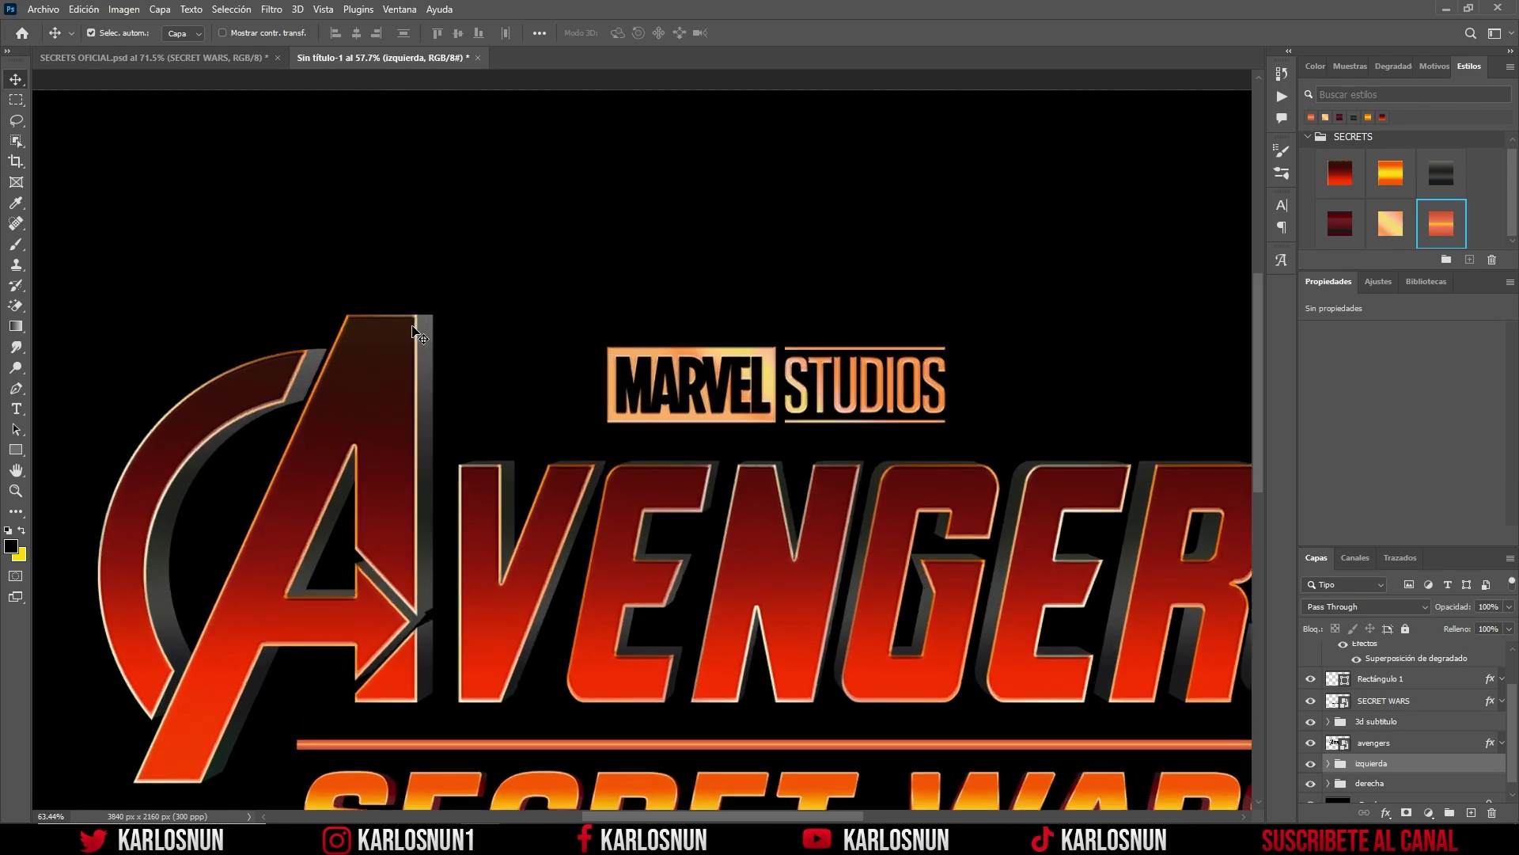
{"action": "scroll", "coordinate": [425, 320], "scroll_direction": "up", "scroll_amount": 2}
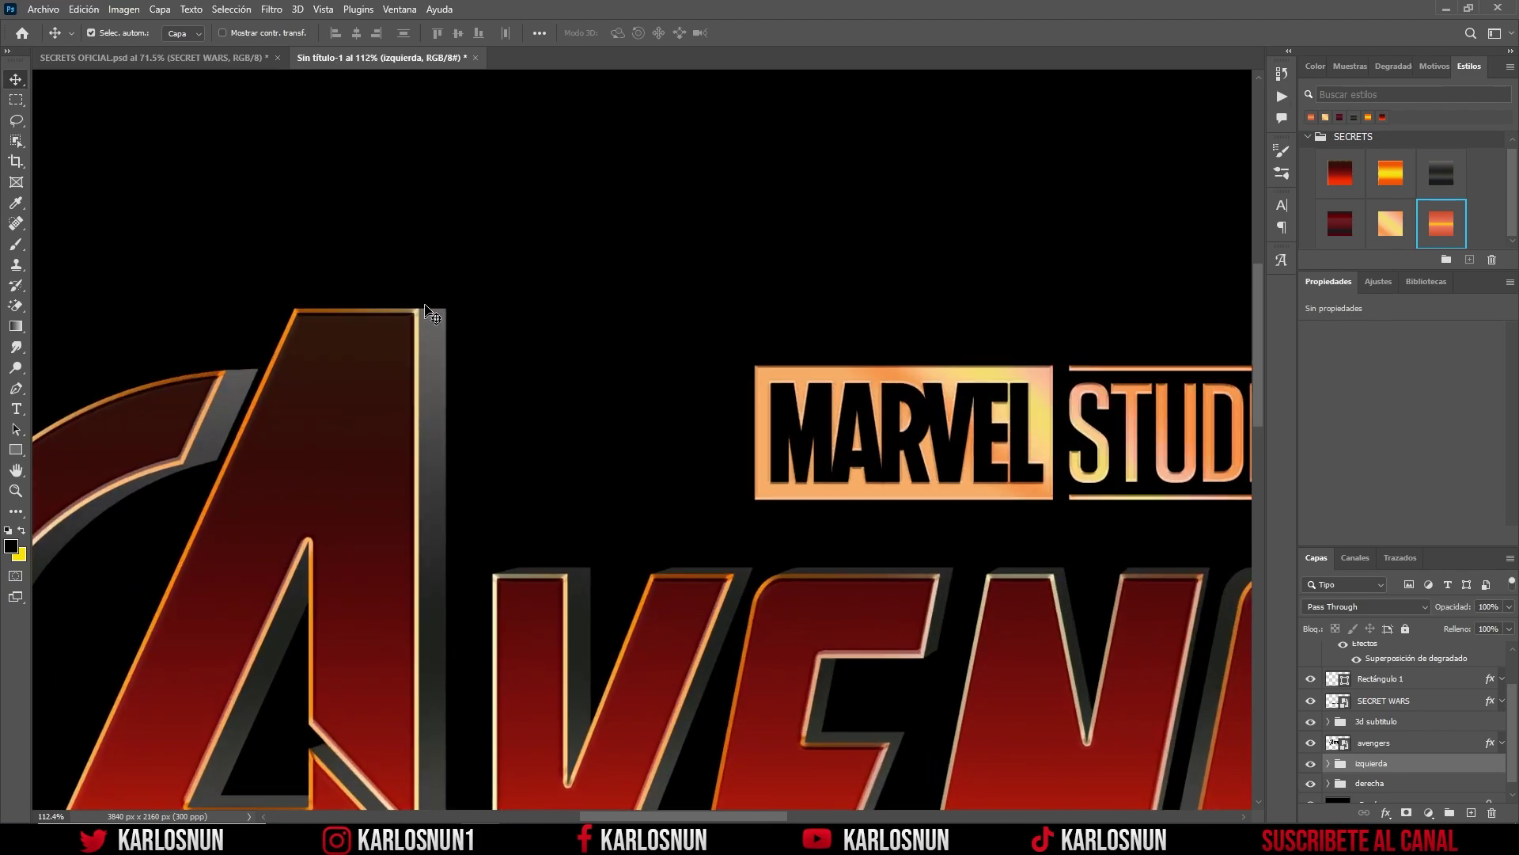
{"action": "left_click", "coordinate": [209, 59]}
{"action": "scroll", "coordinate": [382, 192], "scroll_direction": "up", "scroll_amount": 2}
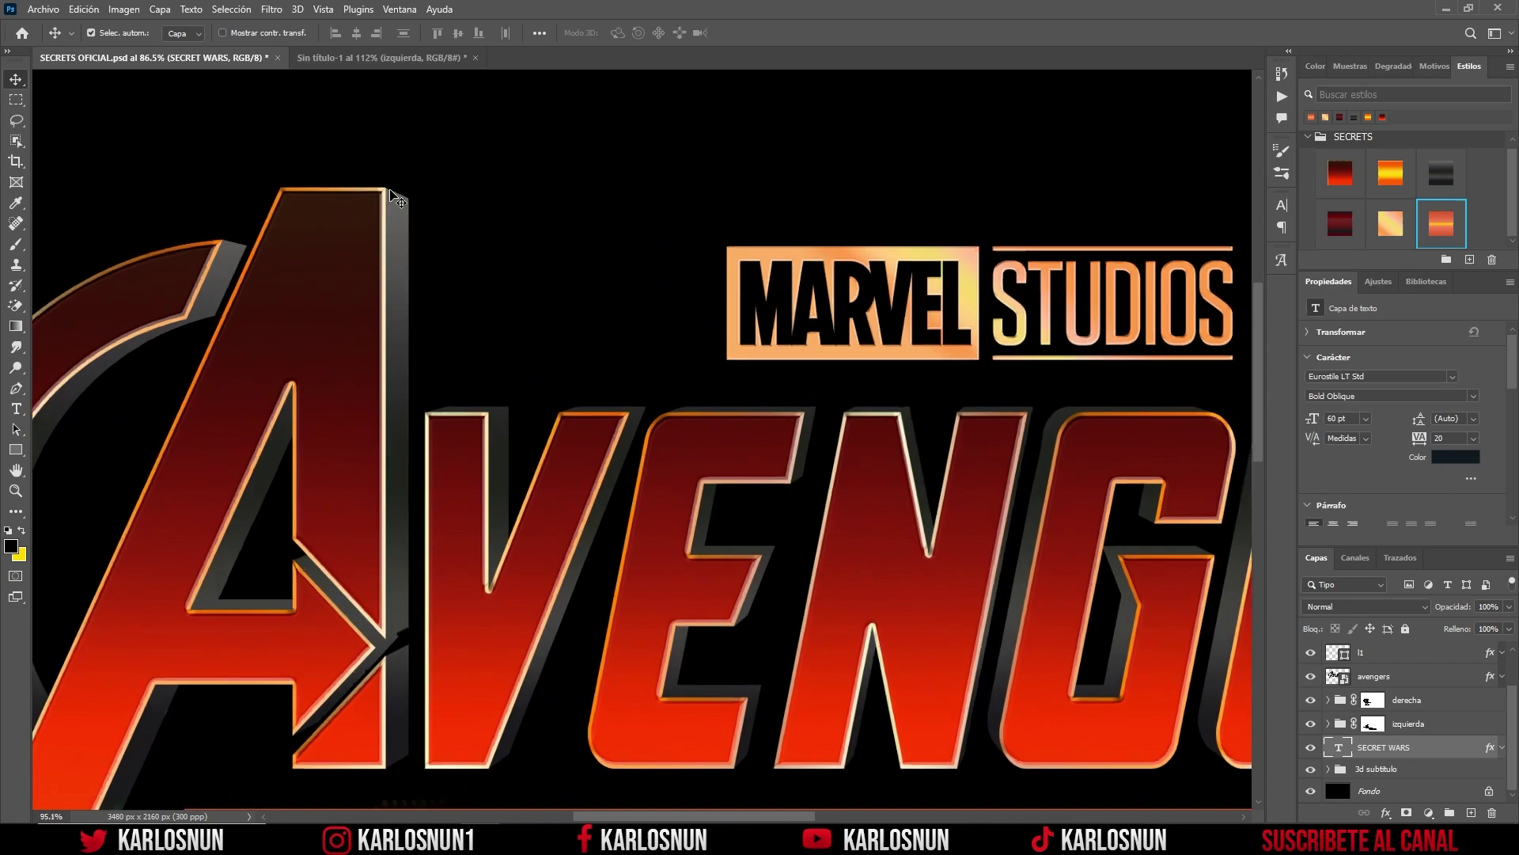
{"action": "scroll", "coordinate": [382, 193], "scroll_direction": "up", "scroll_amount": 1}
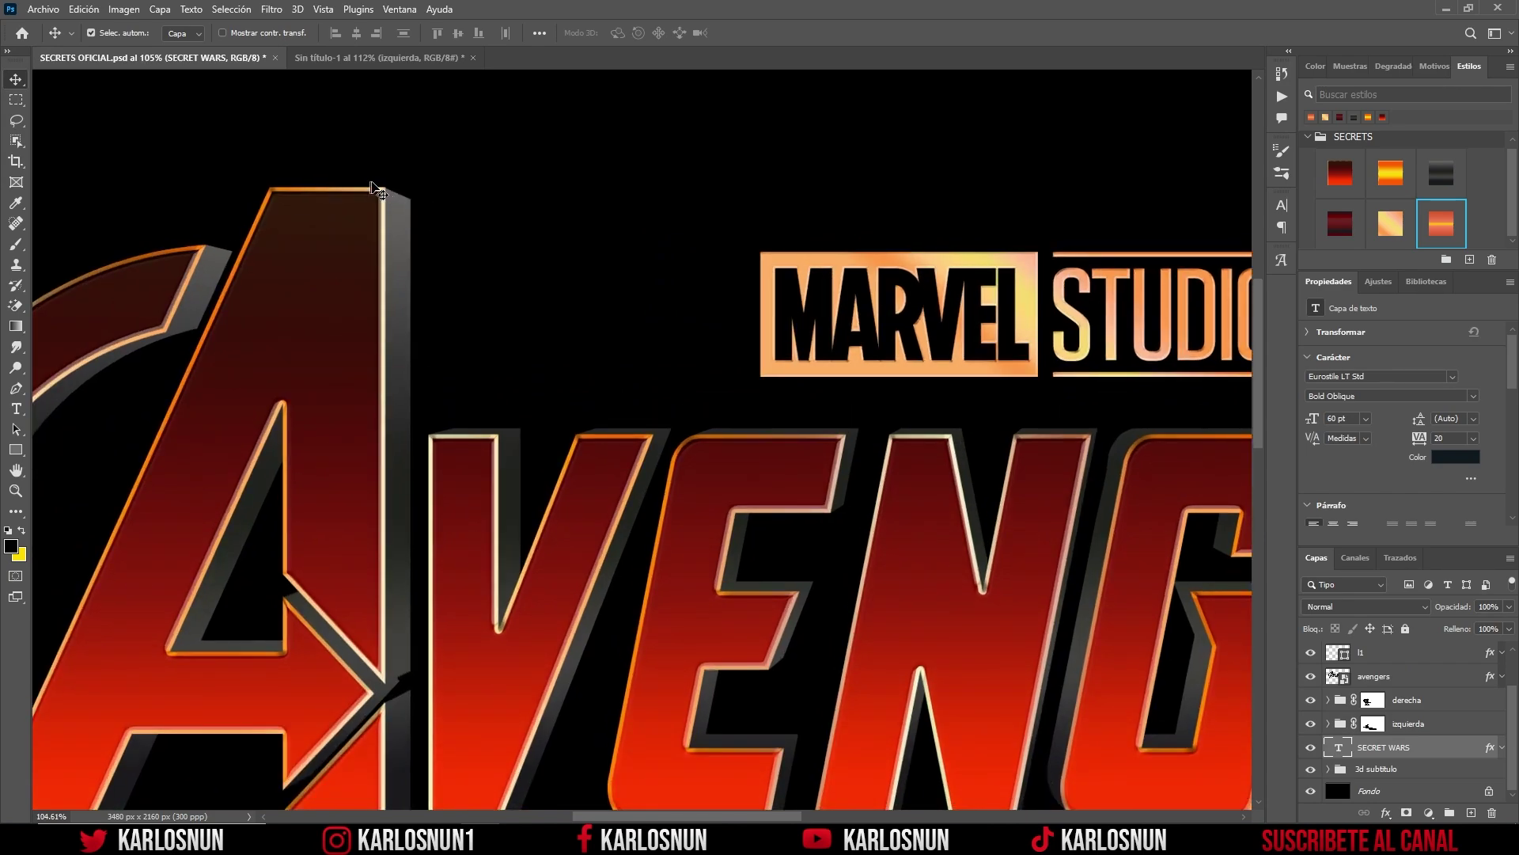
{"action": "left_click", "coordinate": [368, 58]}
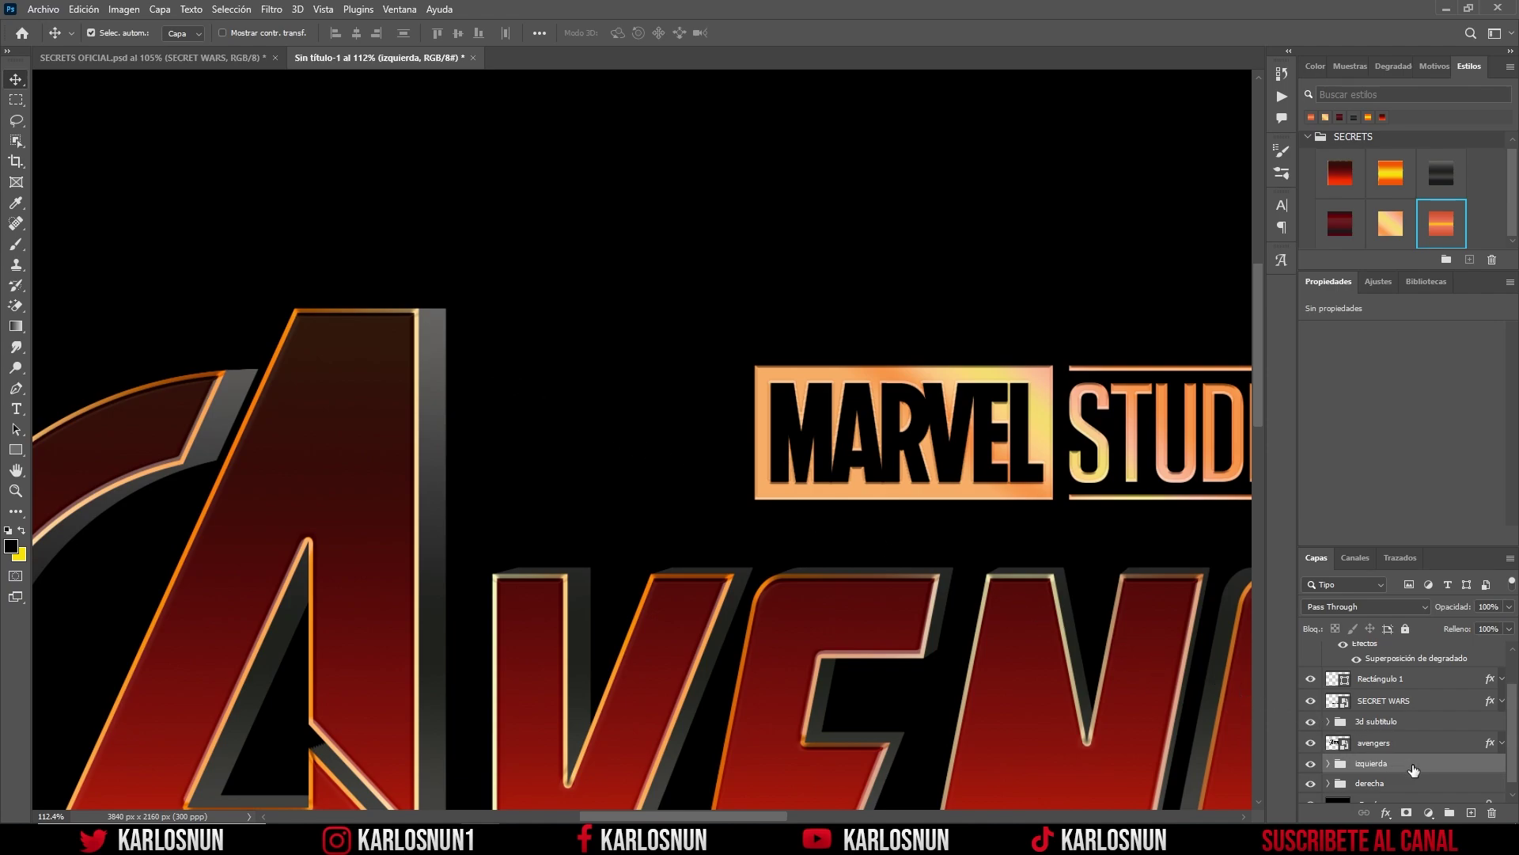
Step: Add a layer mask to the izquierda group and set a 43 px brush
{"action": "left_click", "coordinate": [1408, 813]}
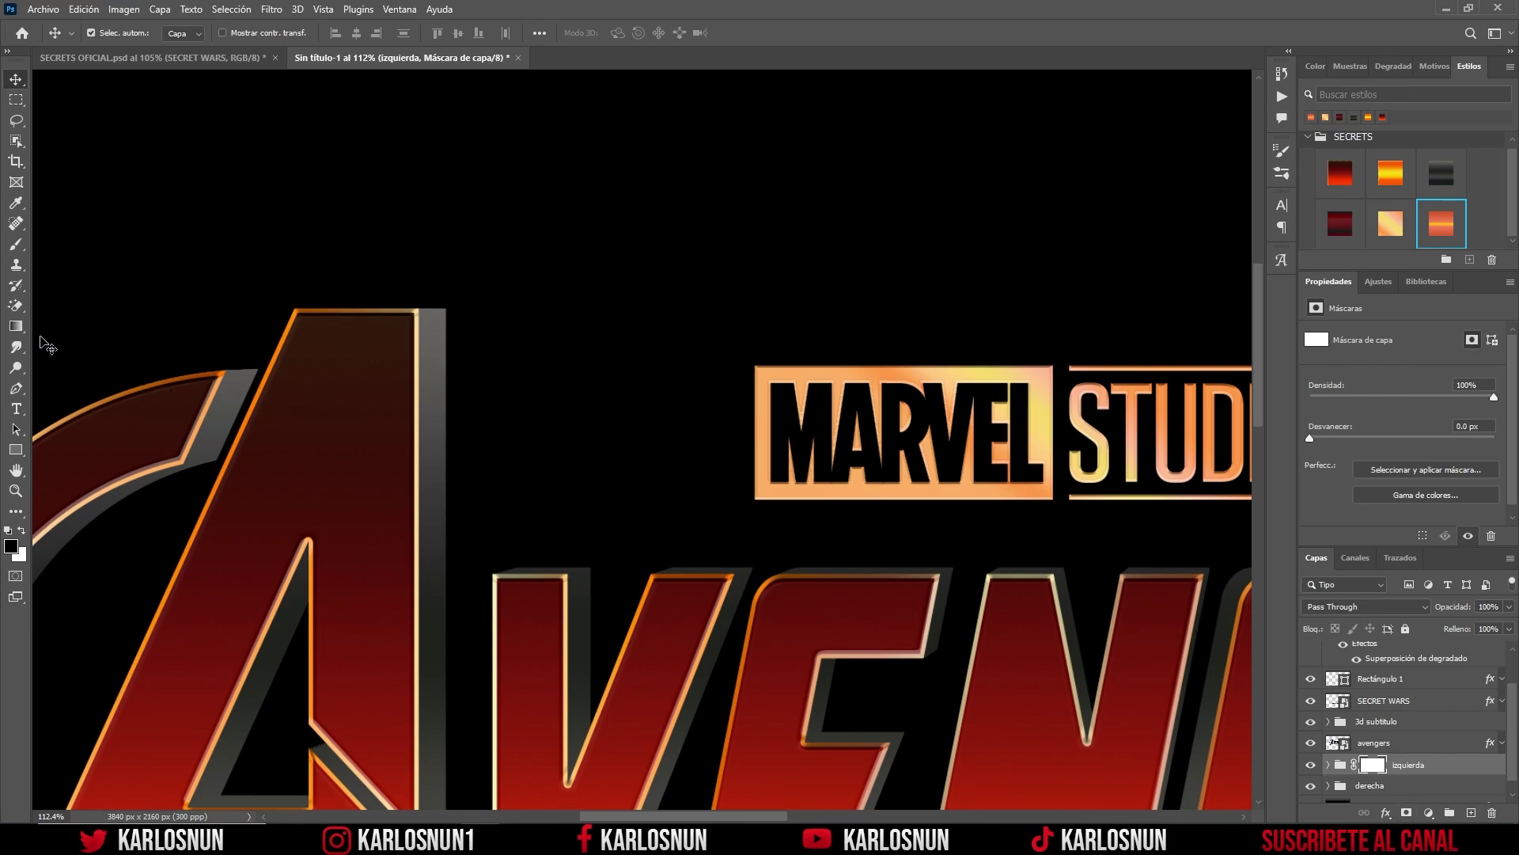
{"action": "key", "text": "b"}
{"action": "right_click", "coordinate": [309, 267]}
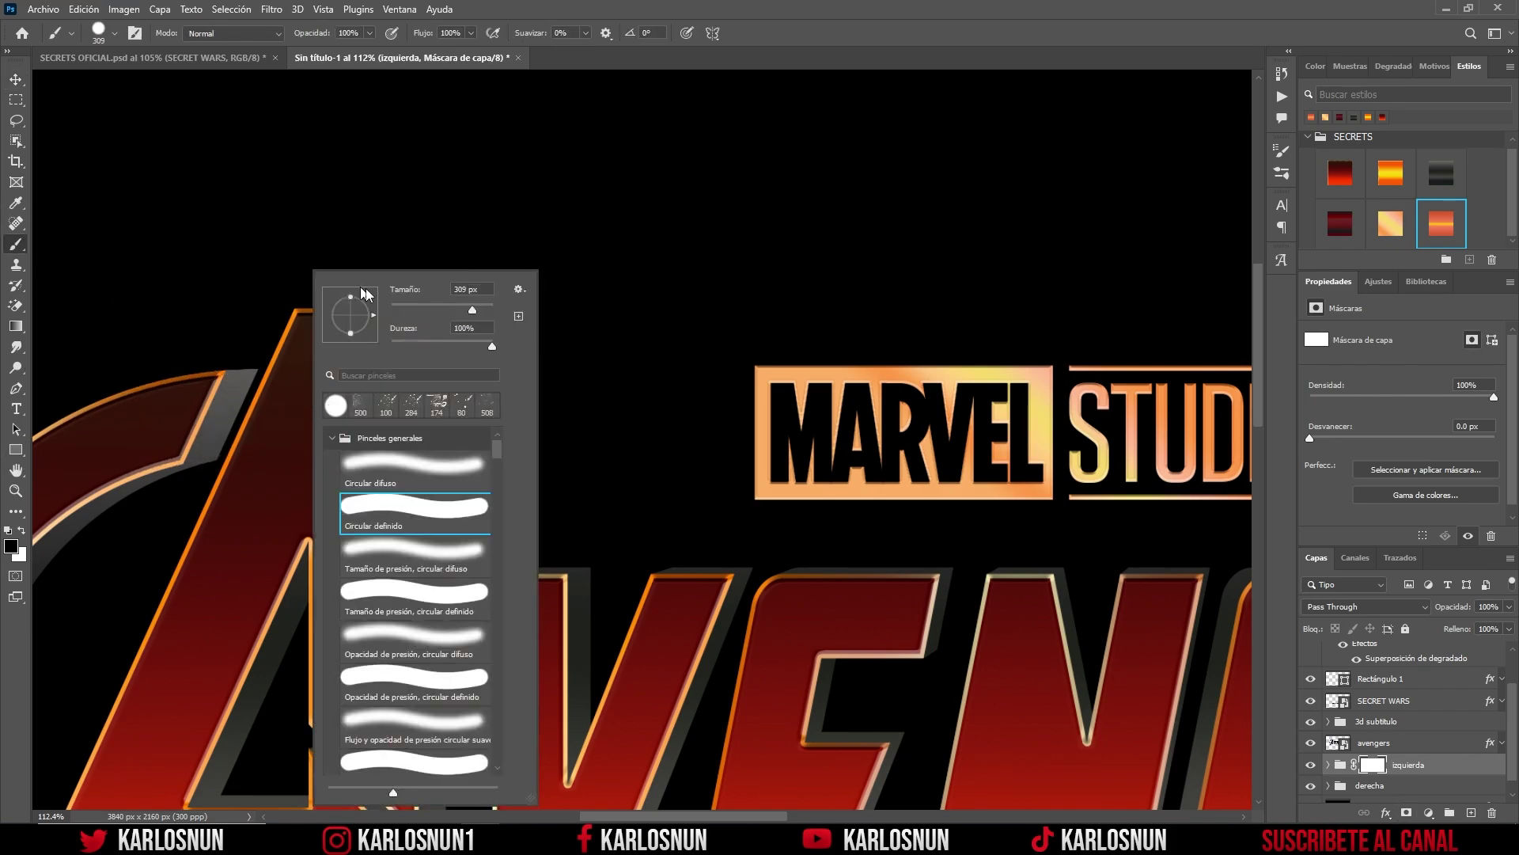
{"action": "left_click", "coordinate": [410, 309]}
{"action": "key", "text": "Return"}
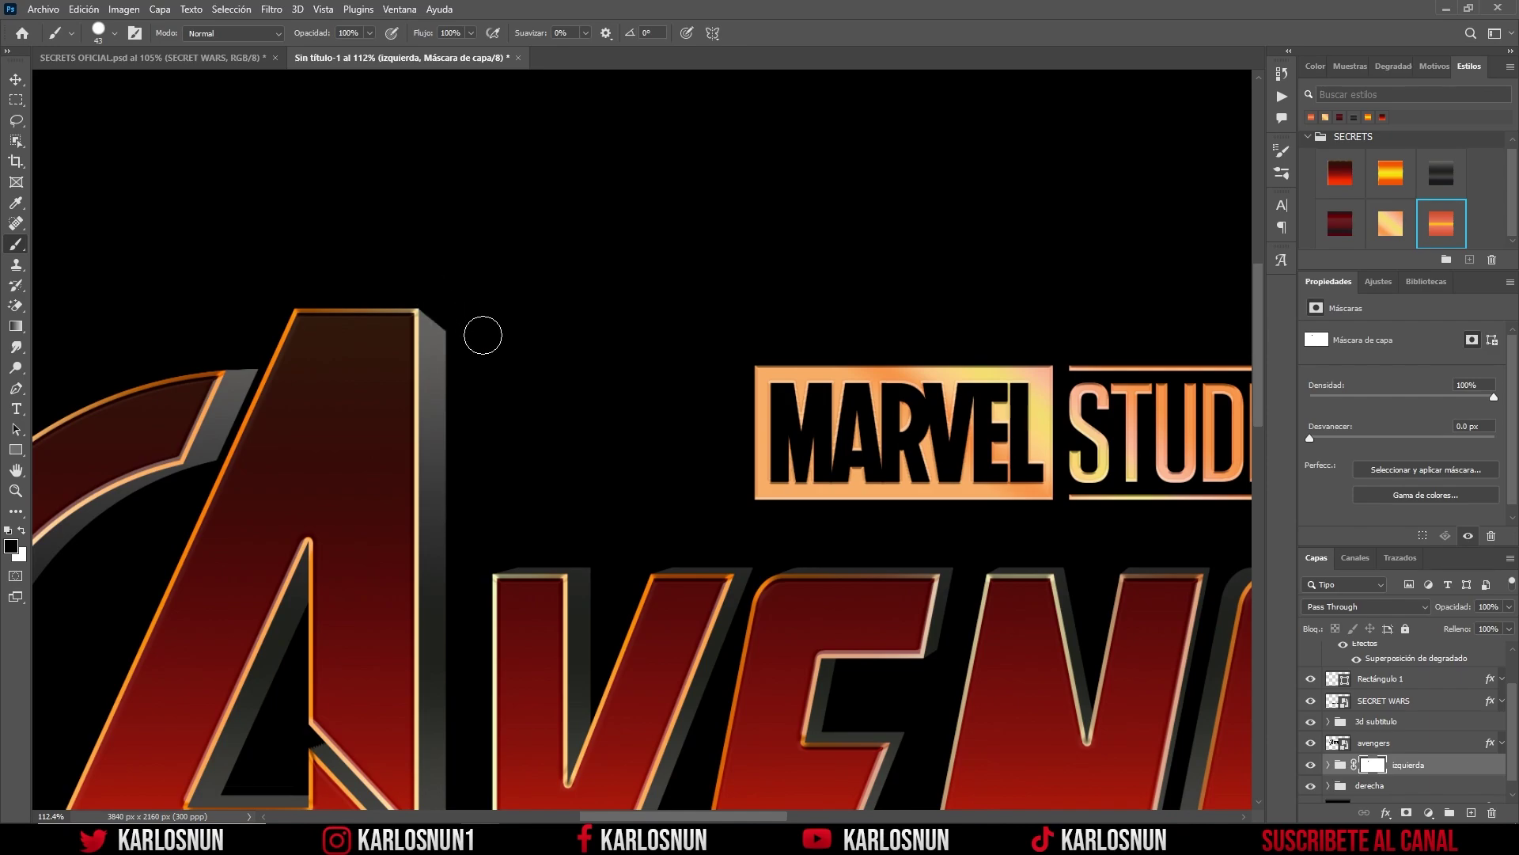
Step: Paint the mask to trim the A's top extrusion diagonally and hide the grey bevel at the arc
{"action": "key", "text": "ctrl+z"}
{"action": "left_click_drag", "start_coordinate": [432, 296], "coordinate": [477, 327]}
{"action": "left_click_drag", "start_coordinate": [245, 375], "coordinate": [279, 375]}
{"action": "left_click", "coordinate": [16, 79]}
{"action": "scroll", "coordinate": [224, 321], "scroll_direction": "down", "scroll_amount": 2}
{"action": "scroll", "coordinate": [224, 321], "scroll_direction": "down", "scroll_amount": 3}
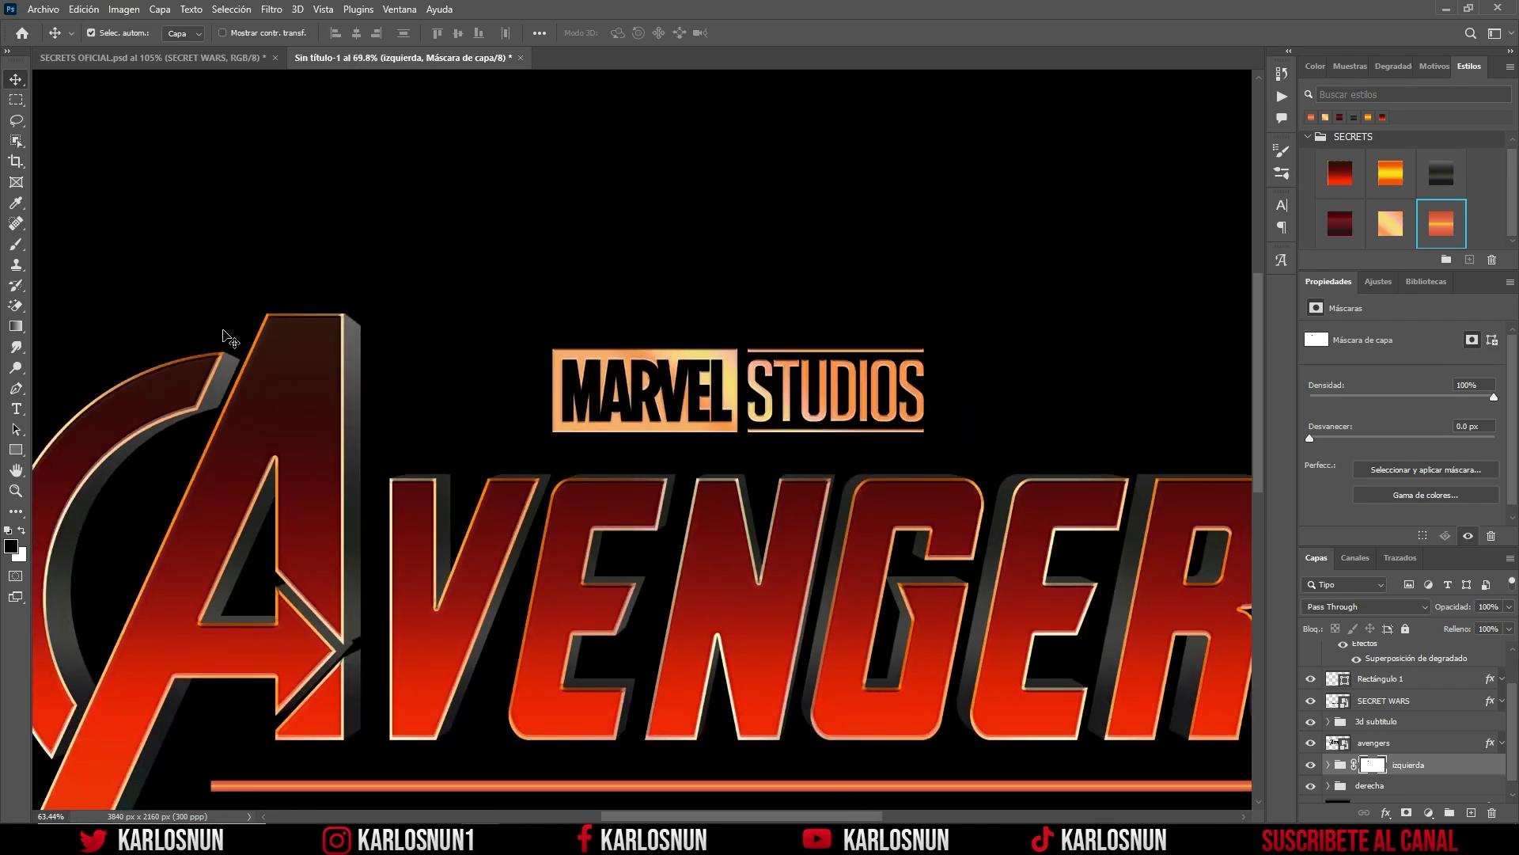
{"action": "scroll", "coordinate": [224, 321], "scroll_direction": "down", "scroll_amount": 1}
{"action": "scroll", "coordinate": [407, 551], "scroll_direction": "up", "scroll_amount": 4}
{"action": "scroll", "coordinate": [408, 552], "scroll_direction": "up", "scroll_amount": 2}
{"action": "scroll", "coordinate": [407, 552], "scroll_direction": "up", "scroll_amount": 2}
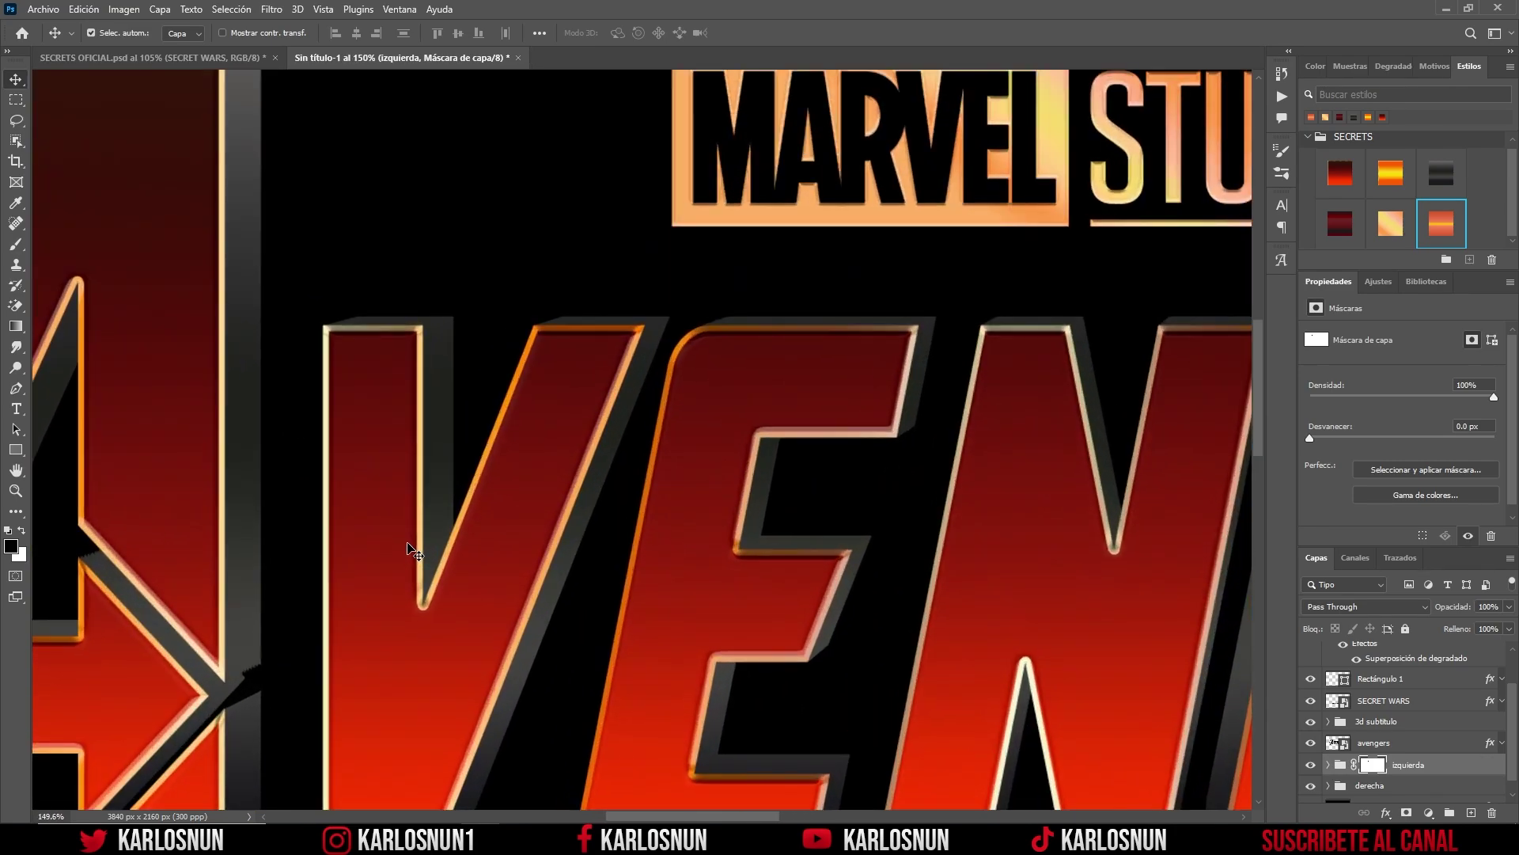
{"action": "scroll", "coordinate": [408, 552], "scroll_direction": "down", "scroll_amount": 3}
{"action": "scroll", "coordinate": [412, 547], "scroll_direction": "down", "scroll_amount": 3}
{"action": "scroll", "coordinate": [412, 546], "scroll_direction": "down", "scroll_amount": 2}
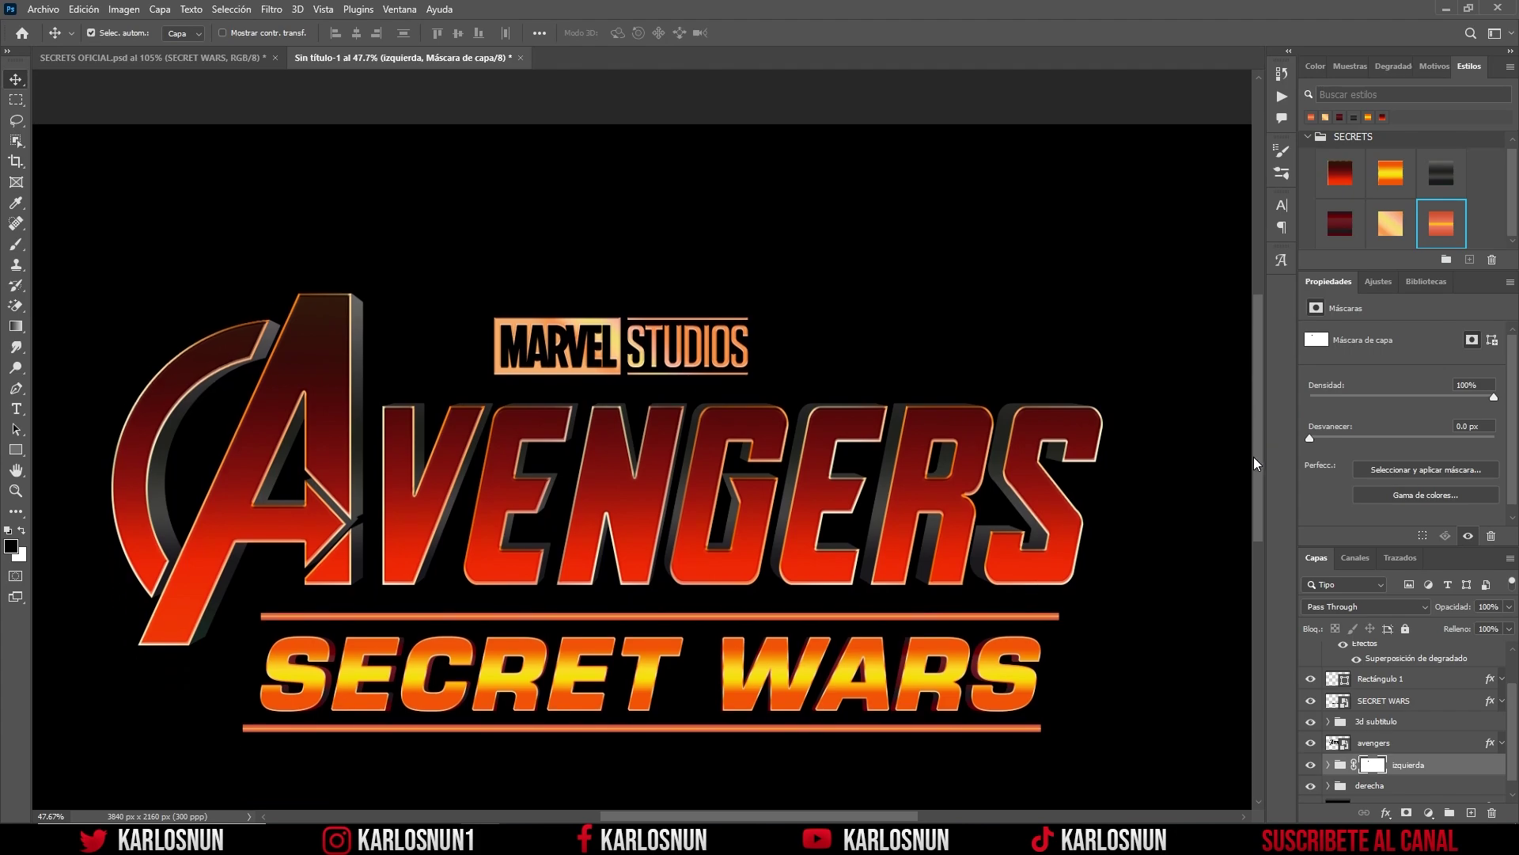
{"action": "left_click_drag", "start_coordinate": [1255, 458], "coordinate": [1251, 475]}
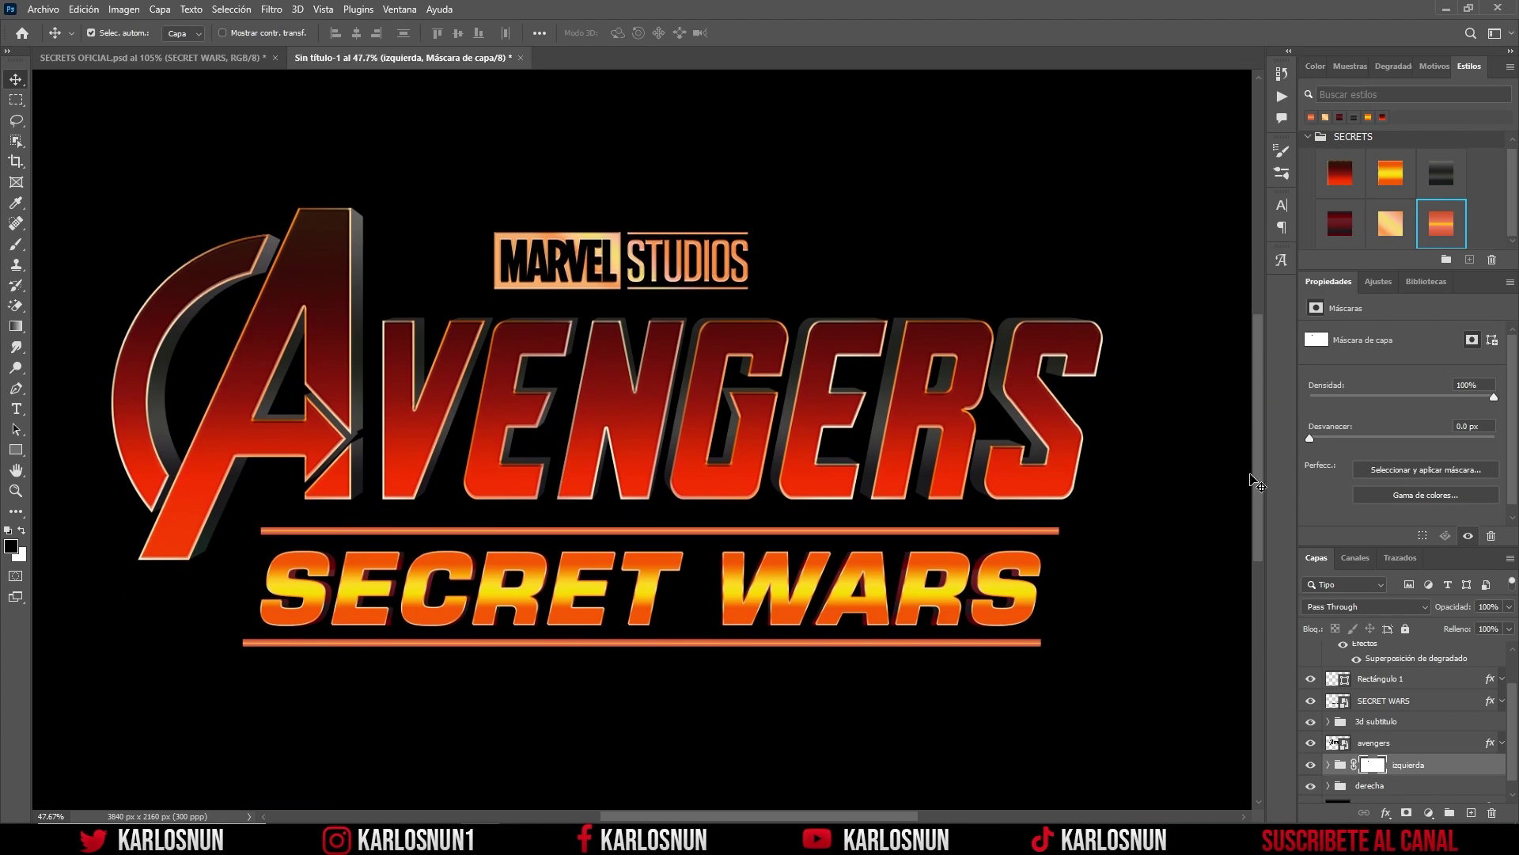